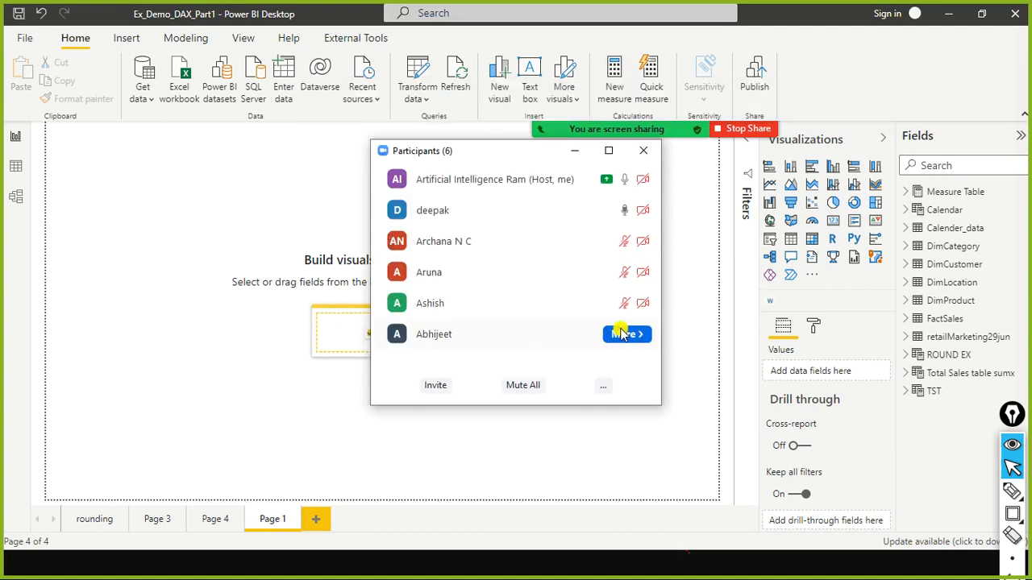
Mute the one unmuted attendee besides the host in the Zoom participants window and minimize that window
{"action": "left_click", "coordinate": [622, 208]}
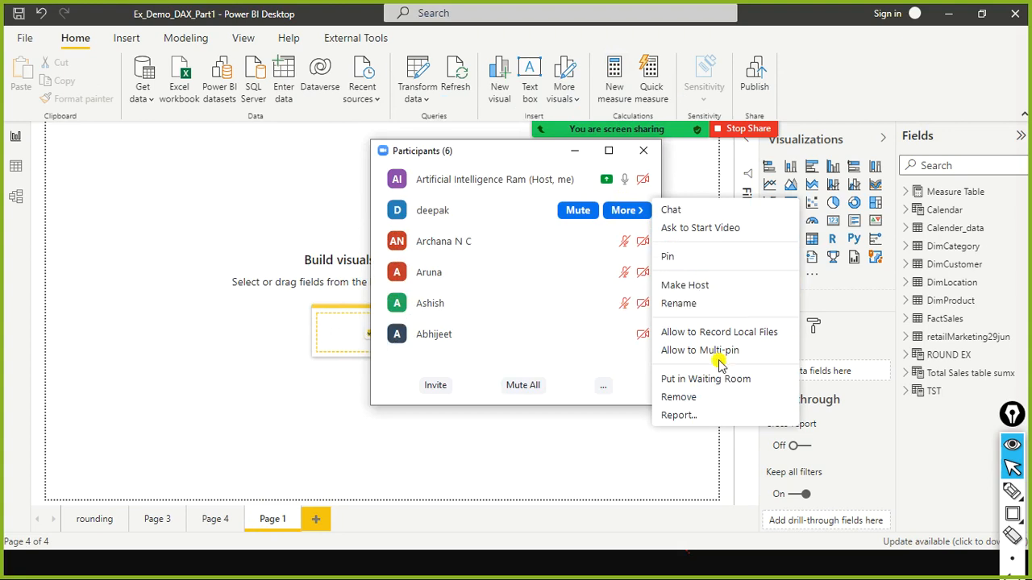
{"action": "left_click", "coordinate": [576, 213]}
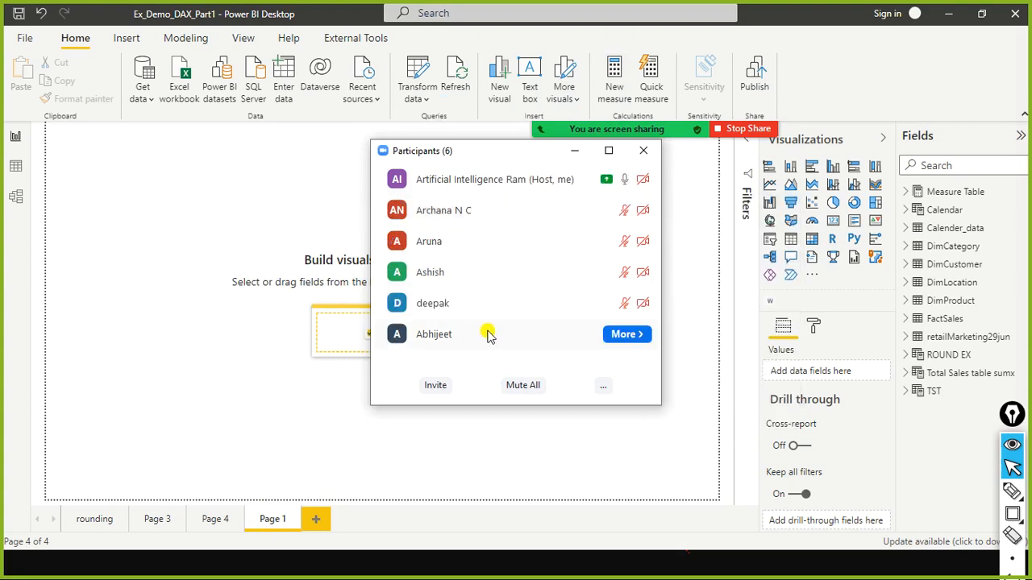
{"action": "left_click", "coordinate": [625, 334]}
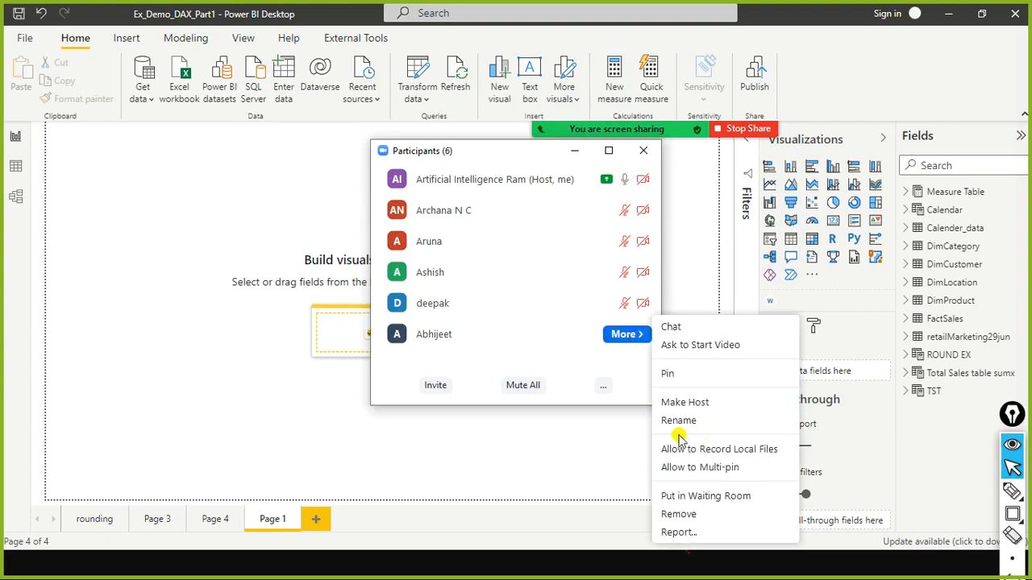
{"action": "left_click", "coordinate": [458, 334]}
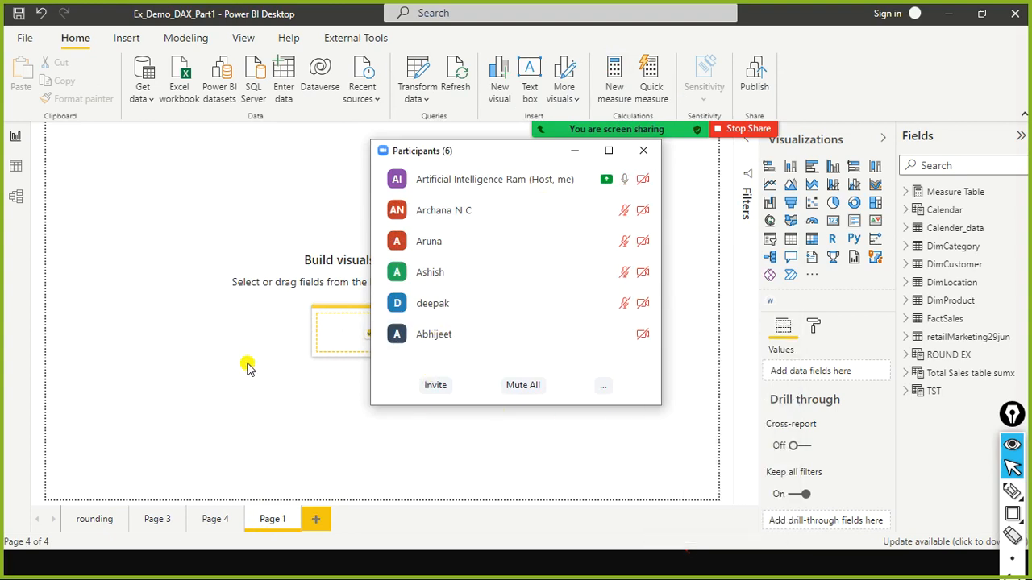
{"action": "left_click", "coordinate": [578, 151]}
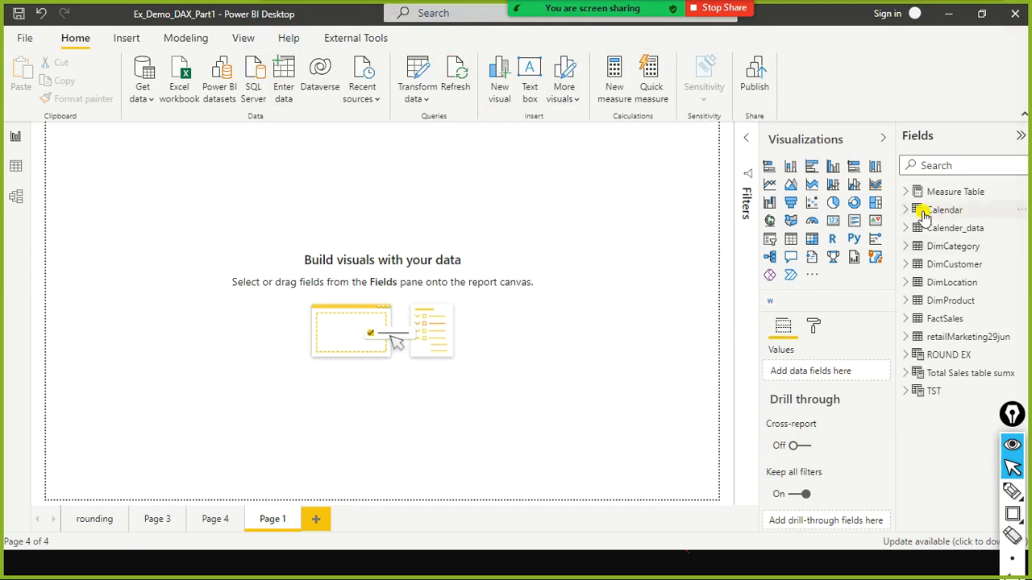
Inspect the measures in Measure Table's Aggregation Functions folder, then collapse the folder and table
{"action": "left_click", "coordinate": [903, 191]}
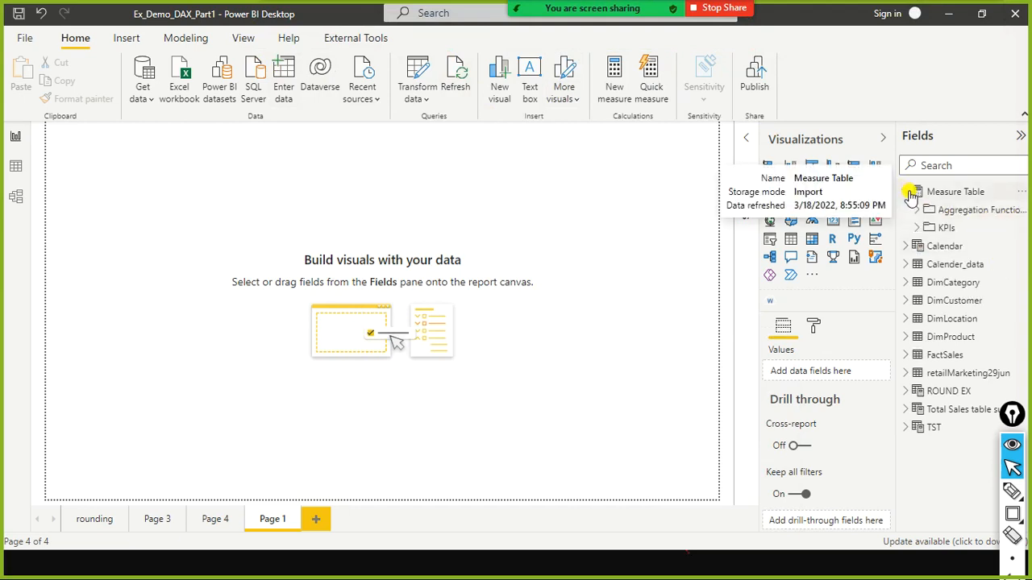
{"action": "left_click", "coordinate": [917, 210]}
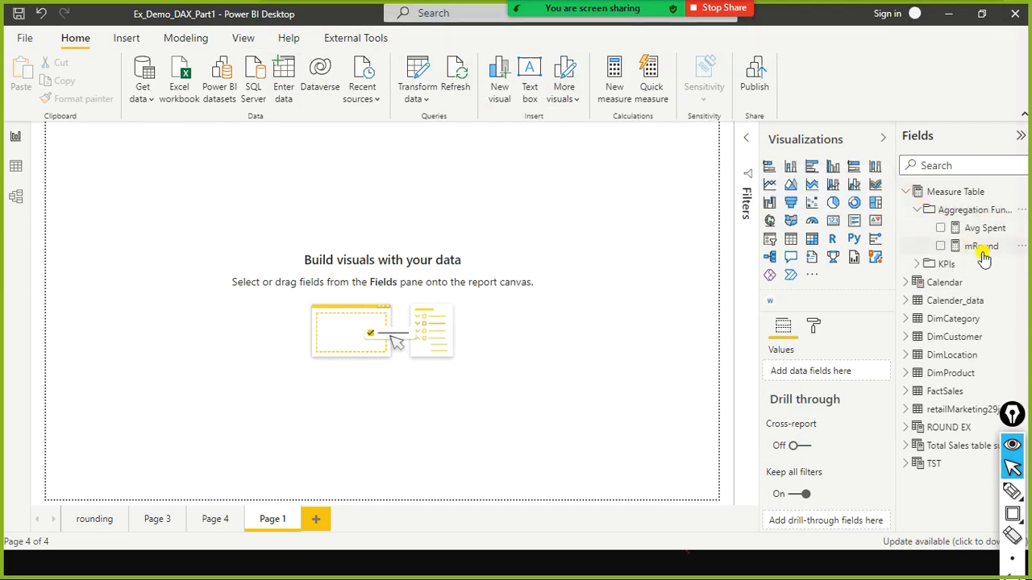
{"action": "left_click", "coordinate": [916, 210]}
{"action": "left_click", "coordinate": [904, 191]}
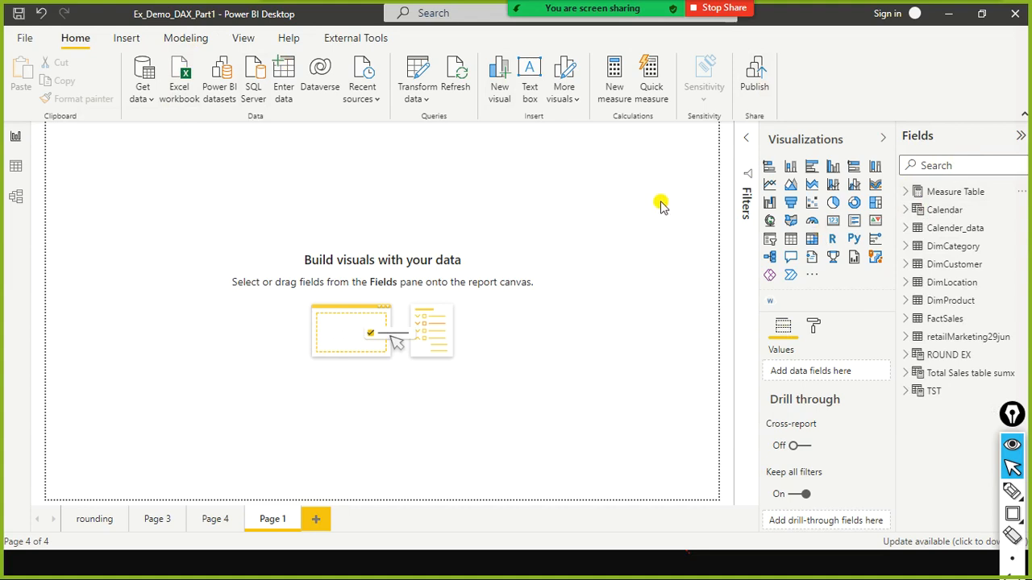
Review the FactSales table's fields and its available table options, then collapse the table
{"action": "left_click", "coordinate": [905, 320]}
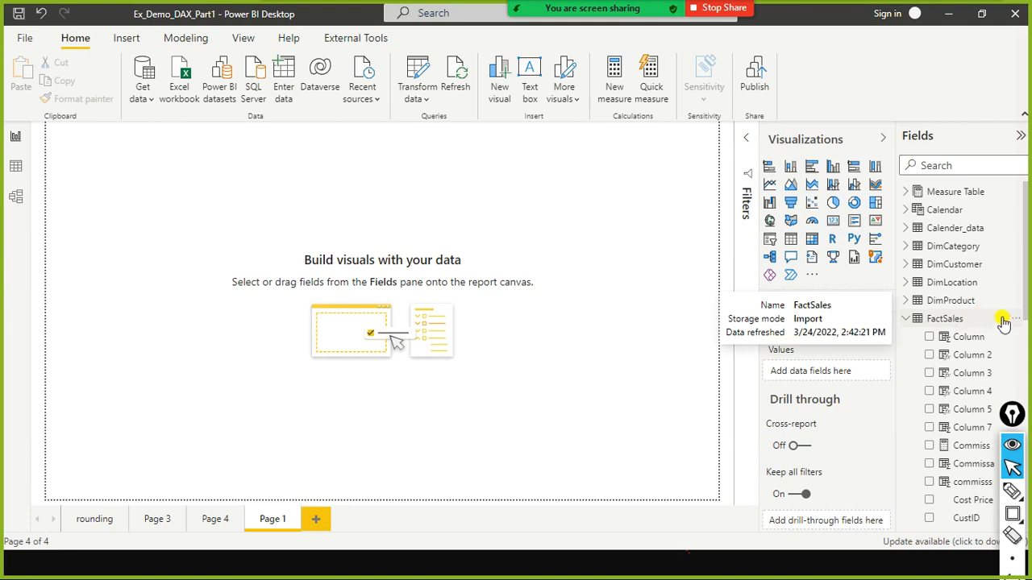
{"action": "left_click_drag", "start_coordinate": [1003, 268], "coordinate": [1022, 319]}
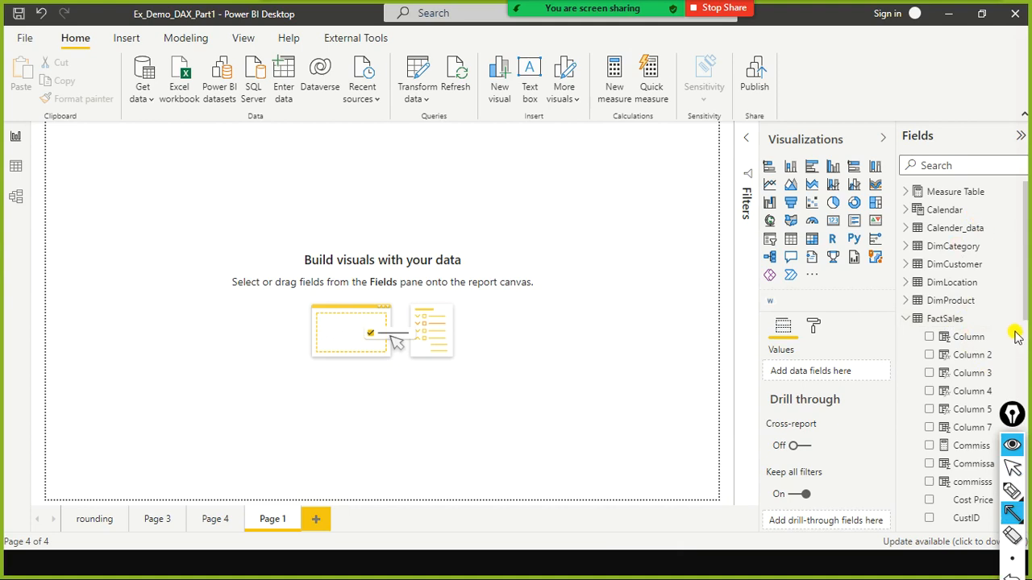
{"action": "left_click_drag", "start_coordinate": [416, 579], "coordinate": [740, 379]}
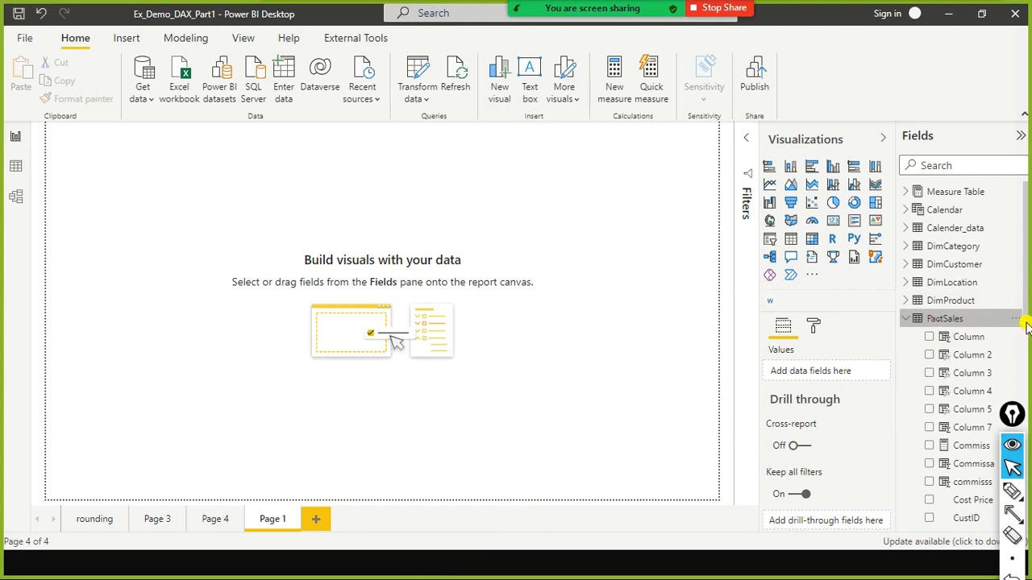
{"action": "left_click", "coordinate": [1019, 323]}
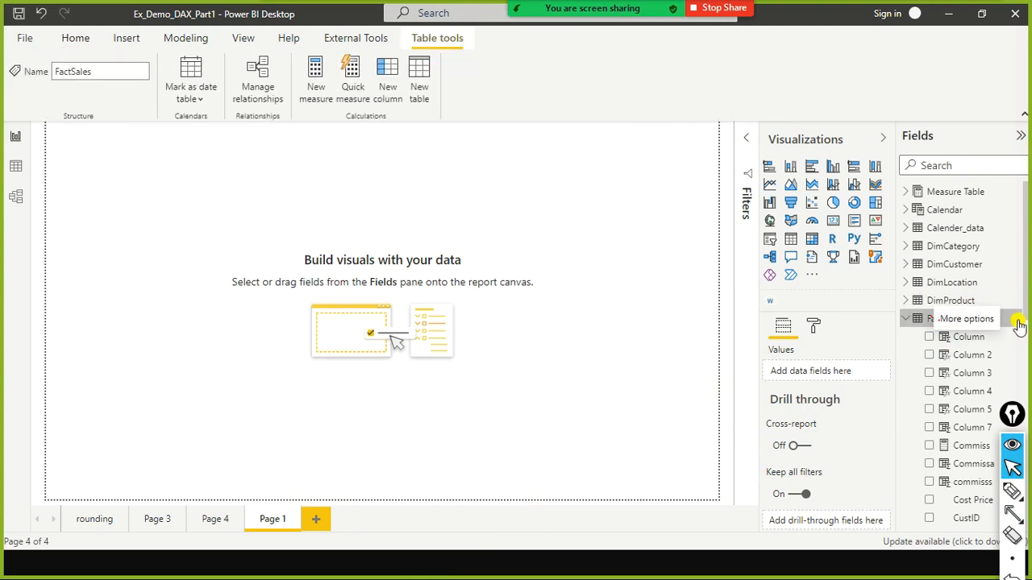
{"action": "left_click", "coordinate": [1016, 320]}
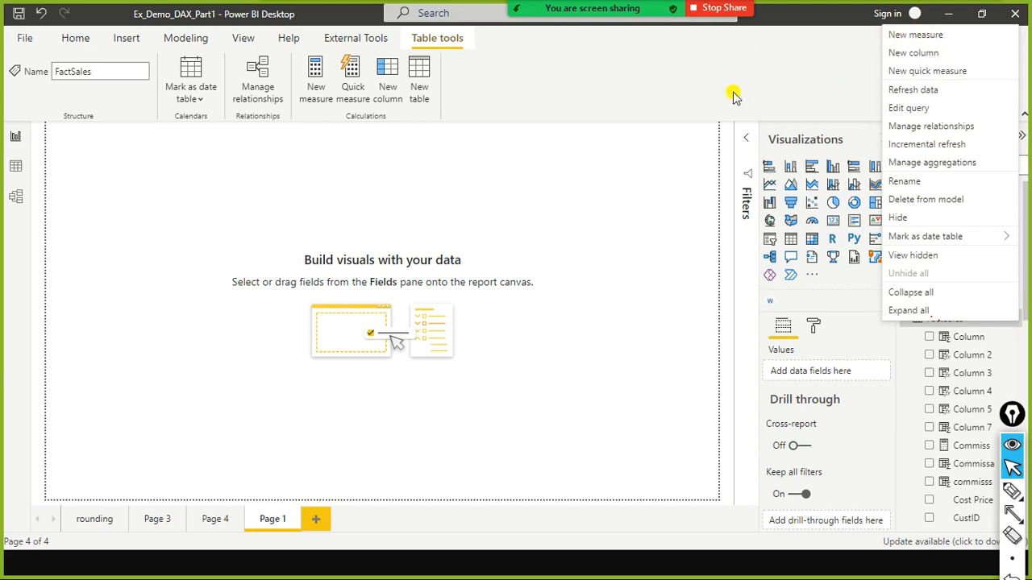
{"action": "left_click", "coordinate": [757, 59]}
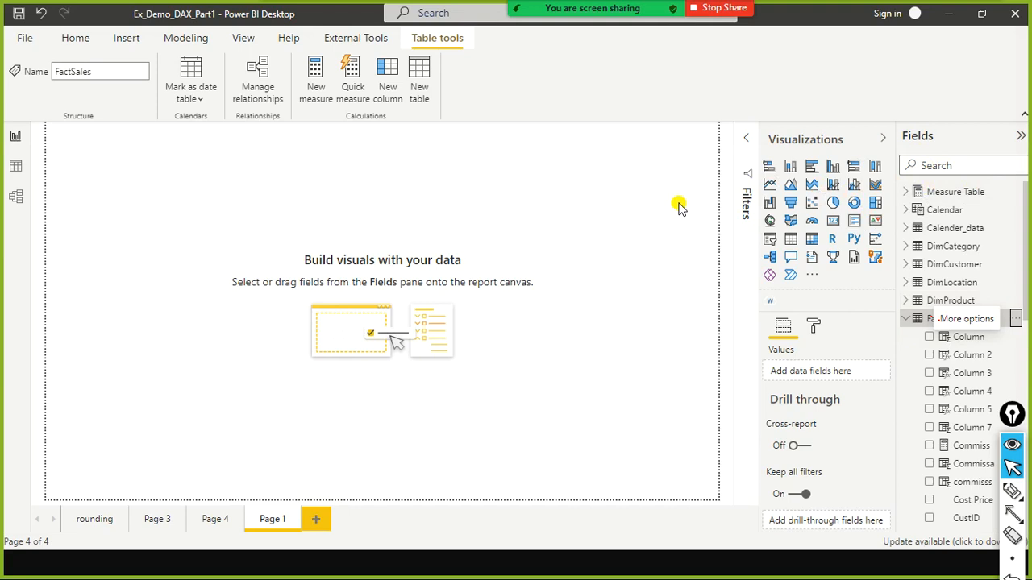
{"action": "left_click", "coordinate": [907, 320]}
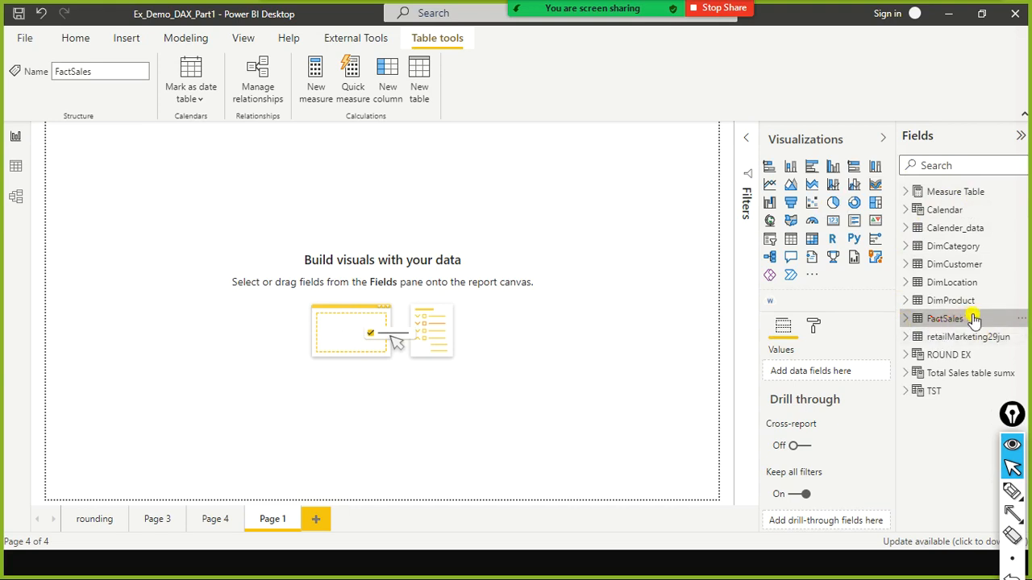
Clear the FactSales selection and expand Measure Table to show its display folders
{"action": "mouse_move", "coordinate": [974, 319]}
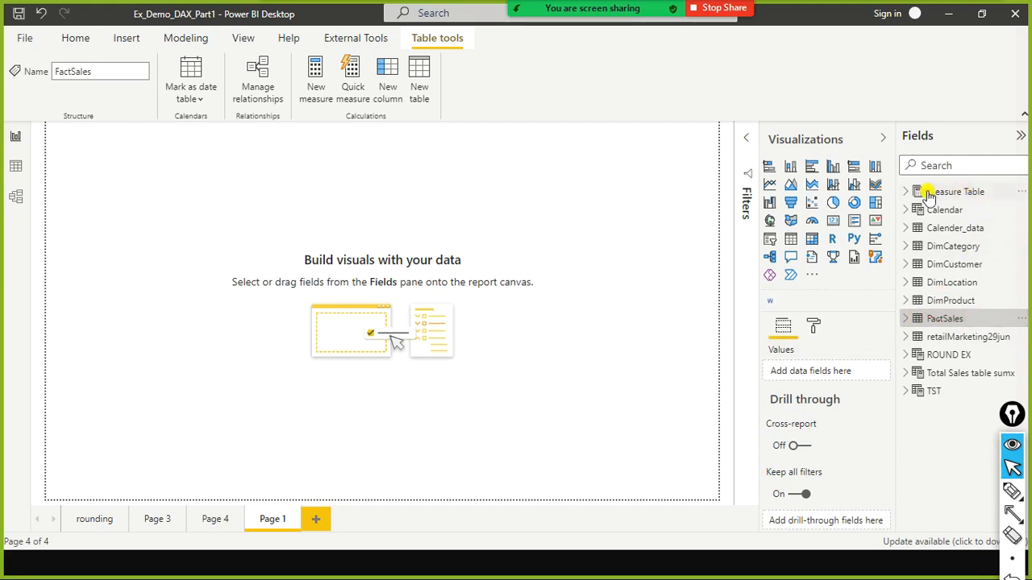
{"action": "mouse_move", "coordinate": [974, 194]}
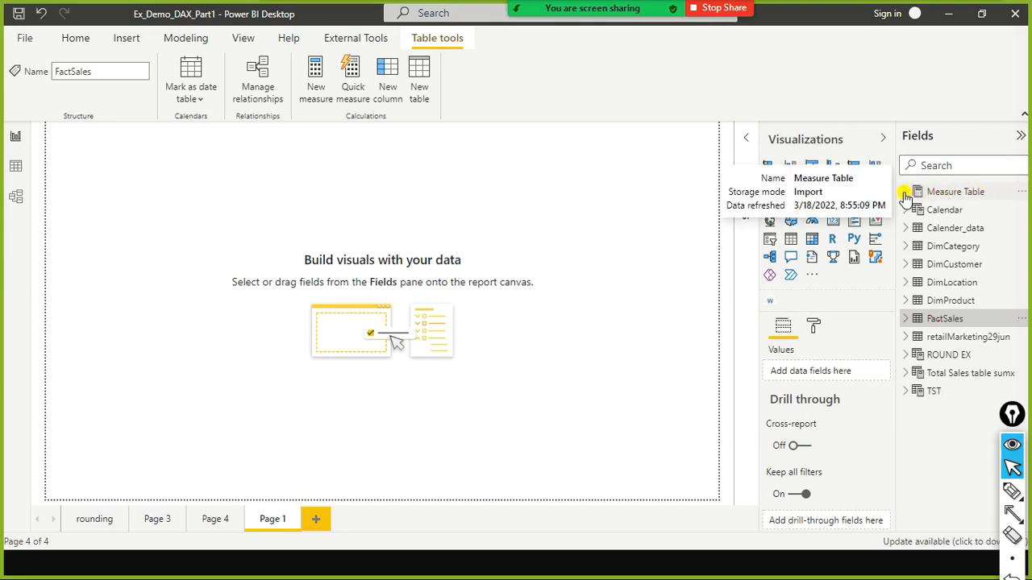
{"action": "left_click", "coordinate": [615, 158]}
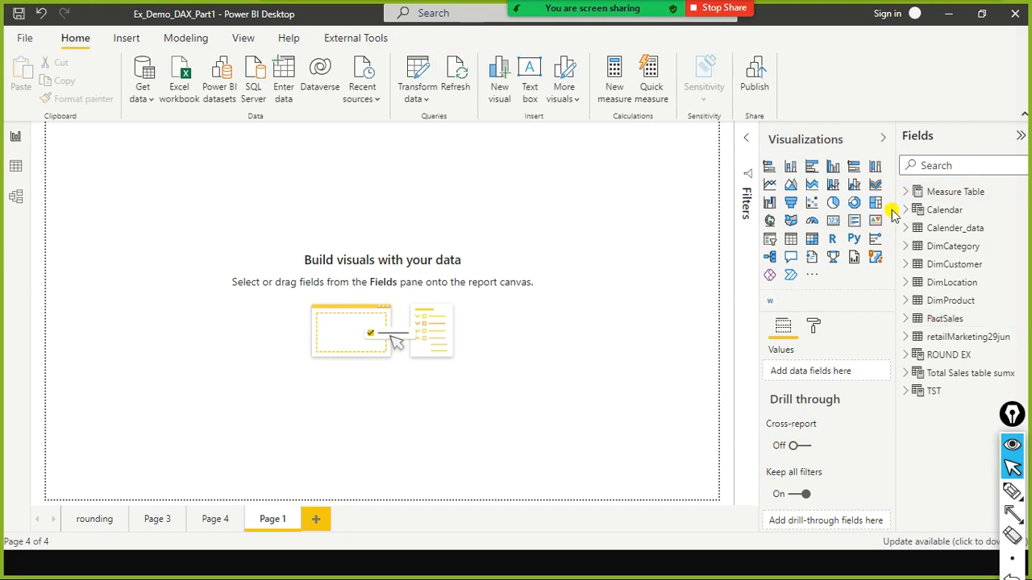
{"action": "left_click", "coordinate": [906, 192]}
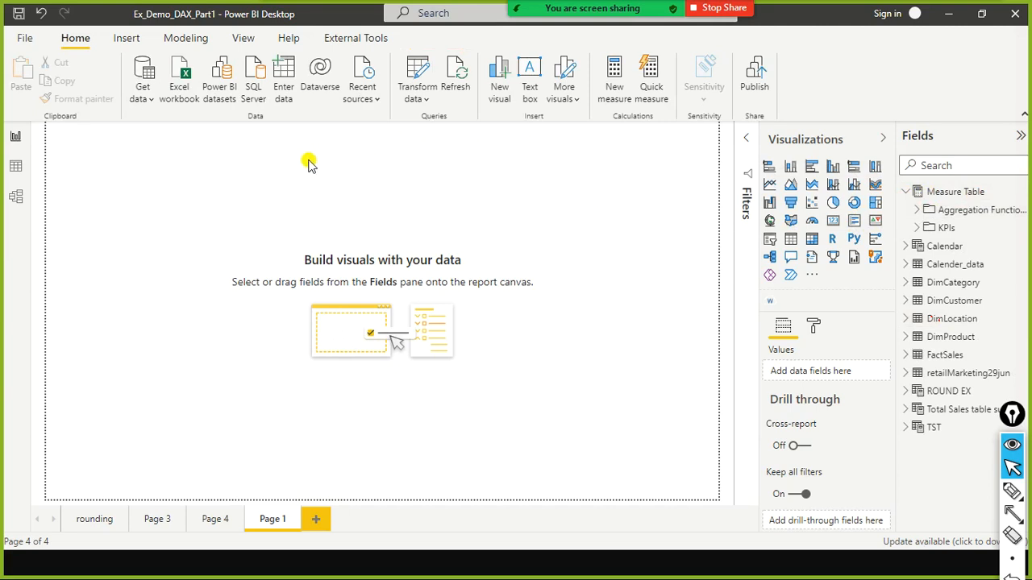
Display the Calendar table's rows in the Data view and look through the commands available there
{"action": "left_click", "coordinate": [183, 42]}
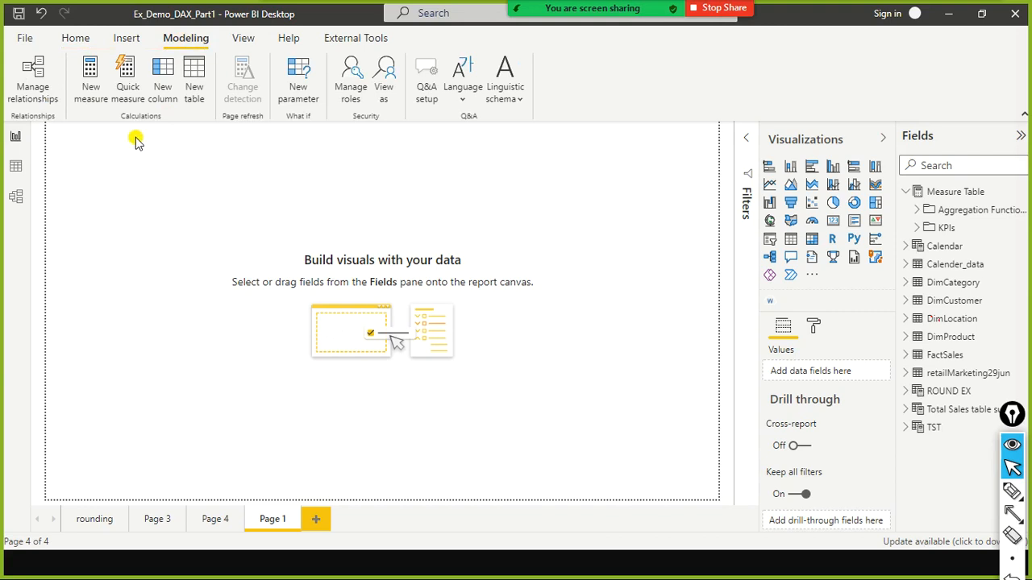
{"action": "left_click", "coordinate": [16, 166]}
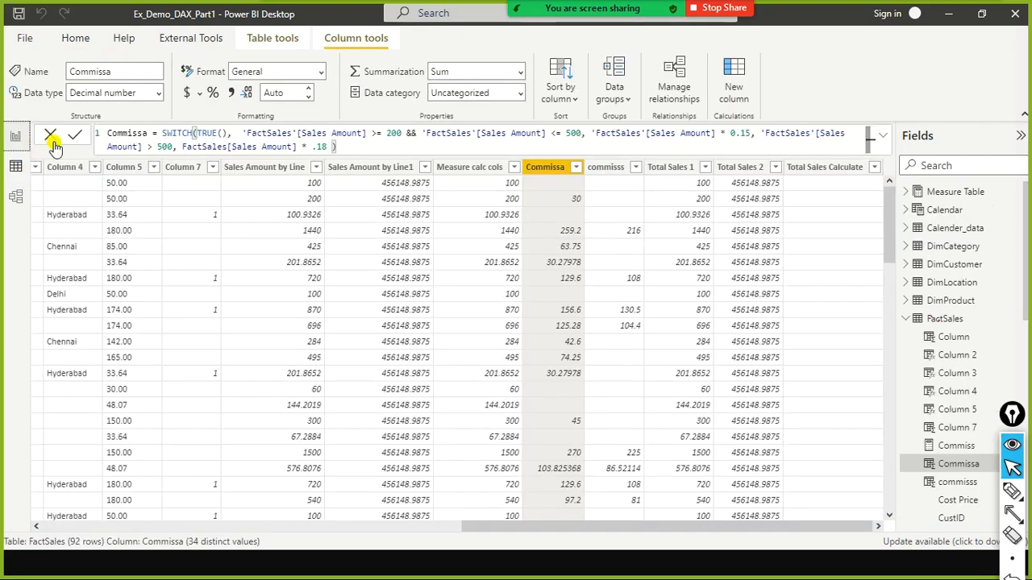
{"action": "left_click", "coordinate": [949, 212]}
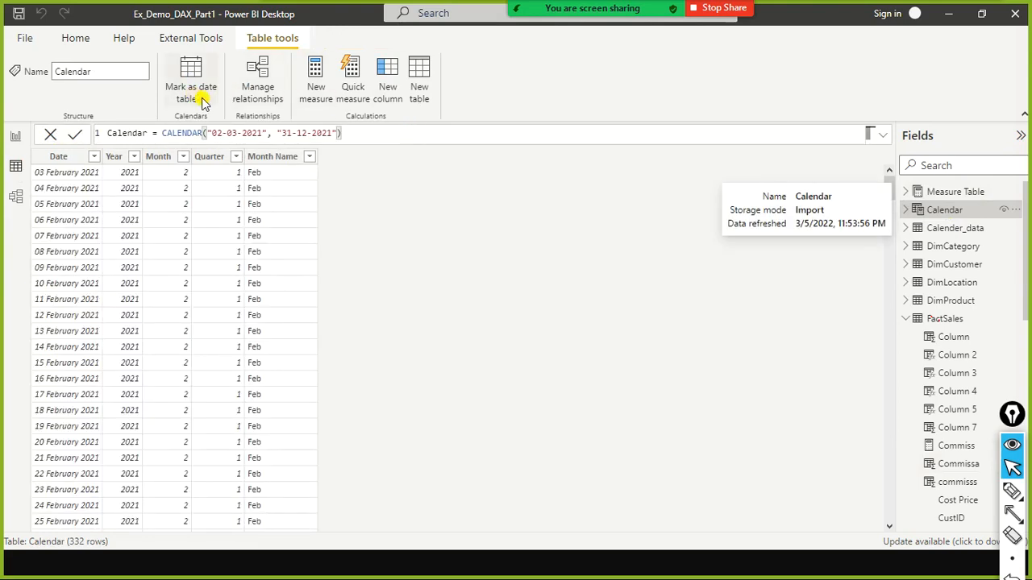
{"action": "left_click", "coordinate": [76, 38]}
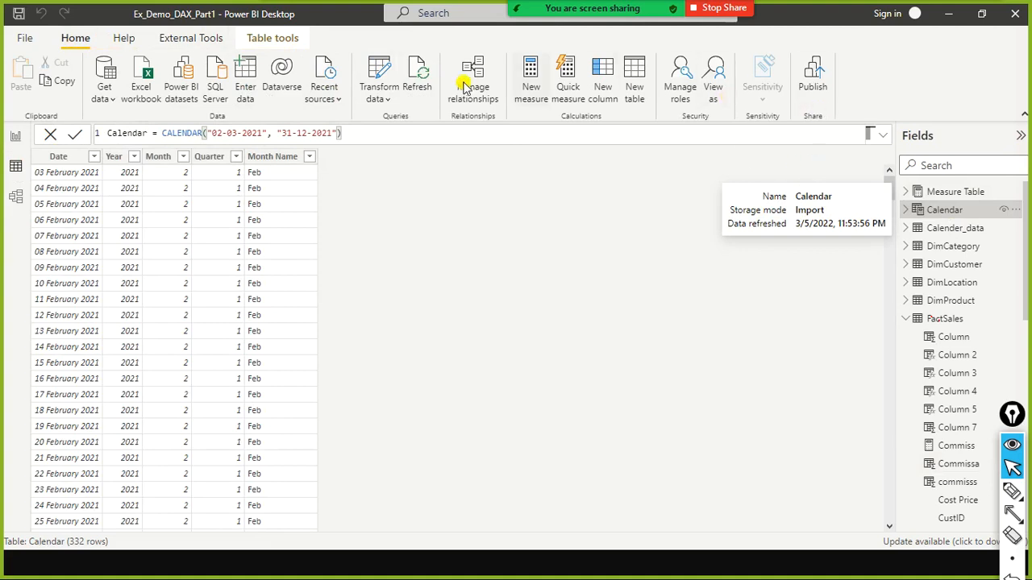
{"action": "left_click", "coordinate": [185, 40]}
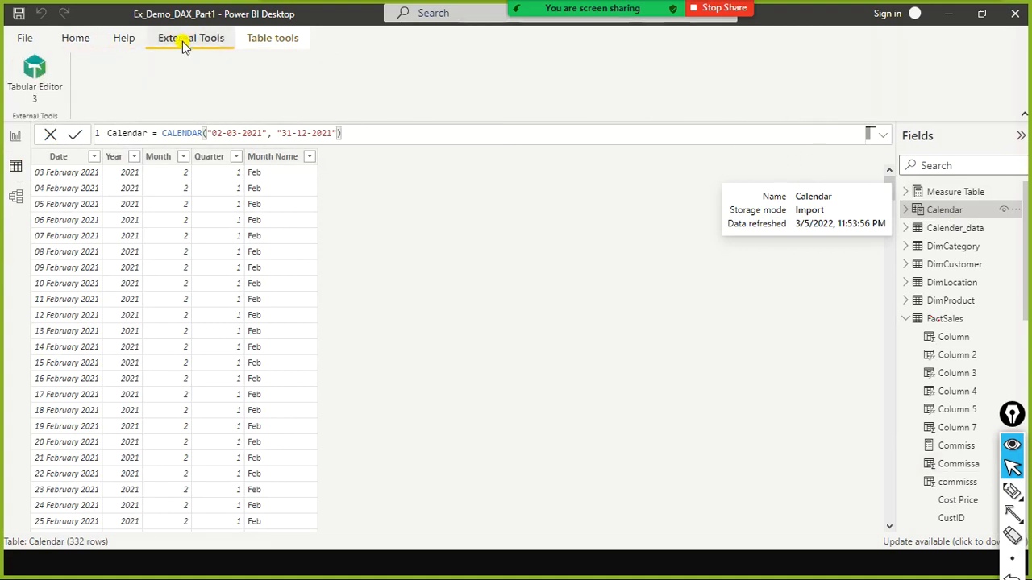
Start a manually entered table with its column named Measures Table and column1 as the first row's value
{"action": "left_click", "coordinate": [78, 41]}
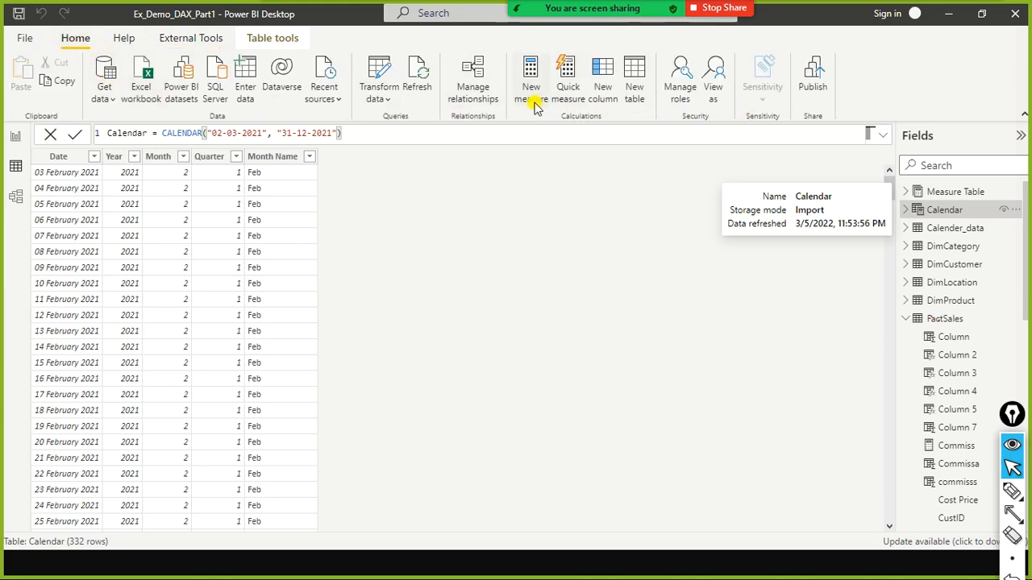
{"action": "left_click", "coordinate": [244, 87]}
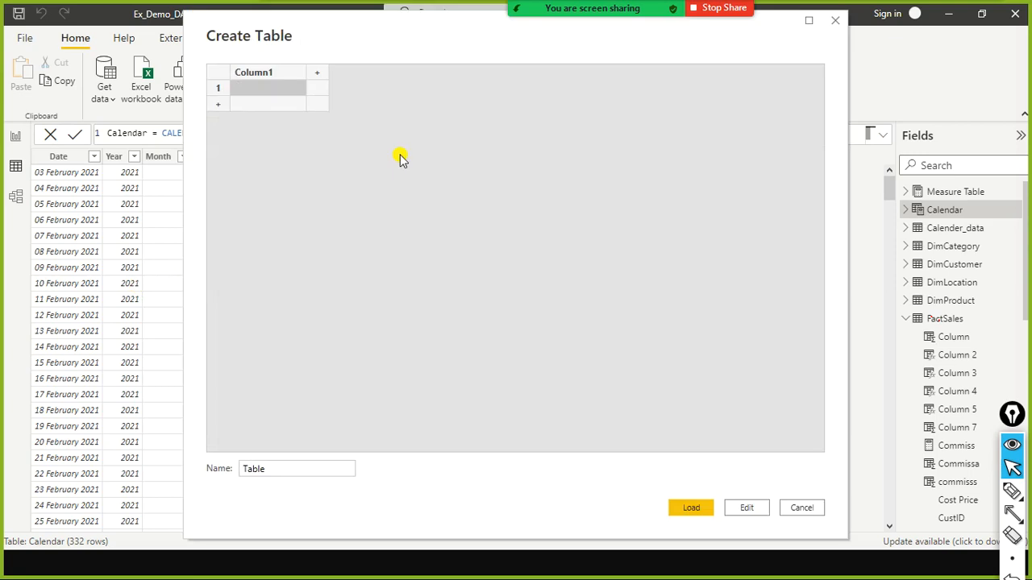
{"action": "left_click", "coordinate": [264, 91]}
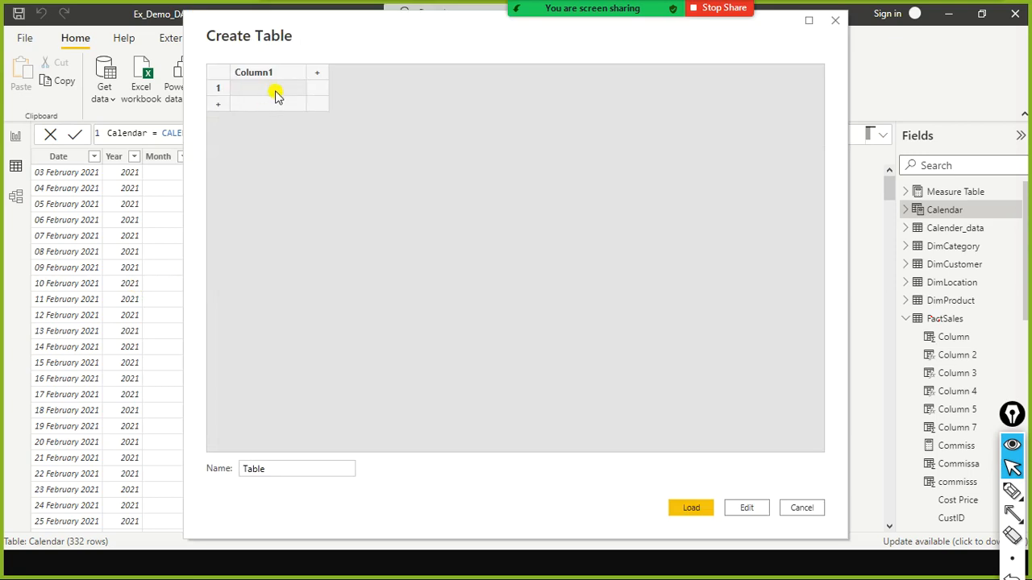
{"action": "double_click", "coordinate": [276, 74]}
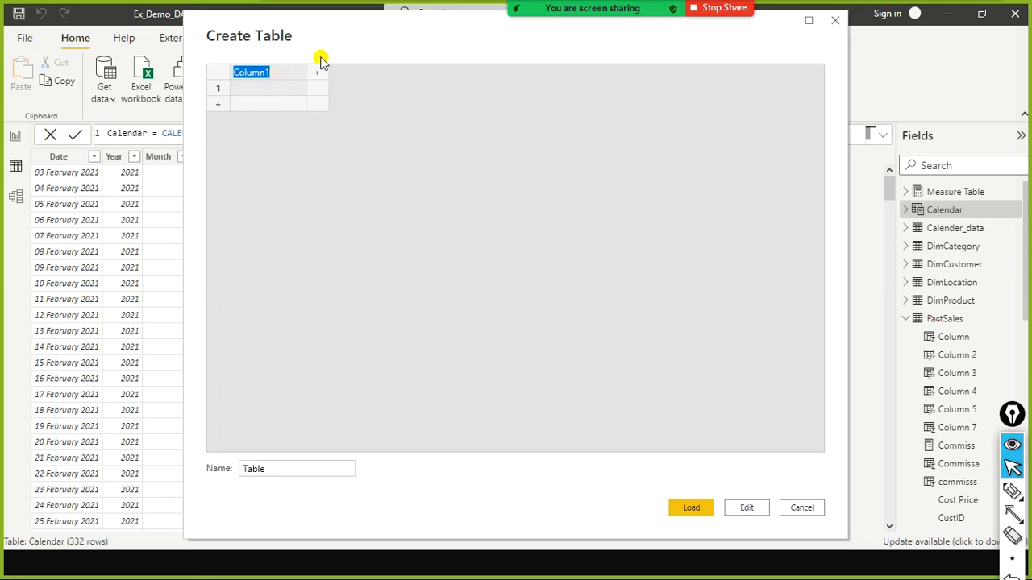
{"action": "type", "text": "Measures Table"}
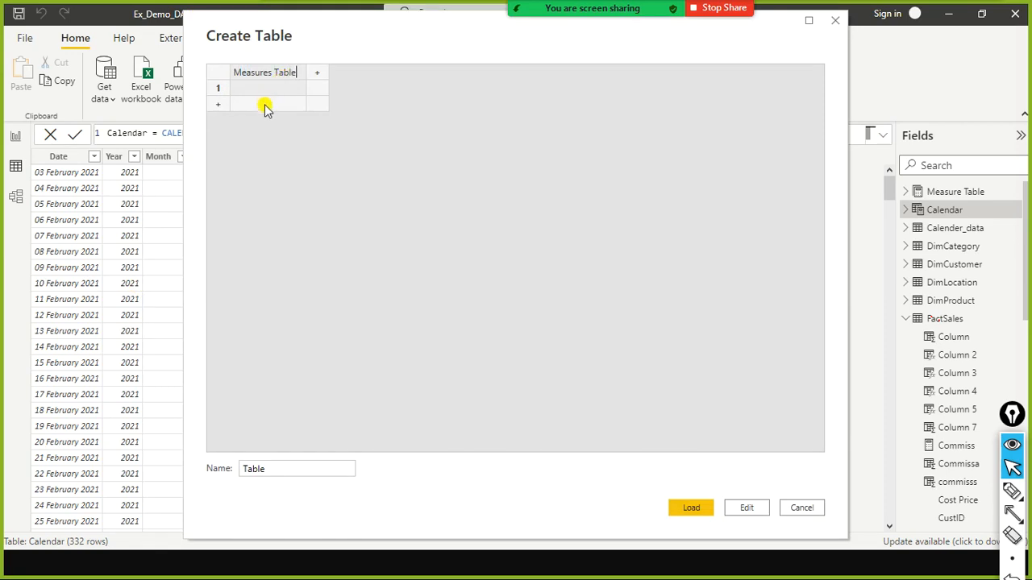
{"action": "left_click", "coordinate": [270, 90]}
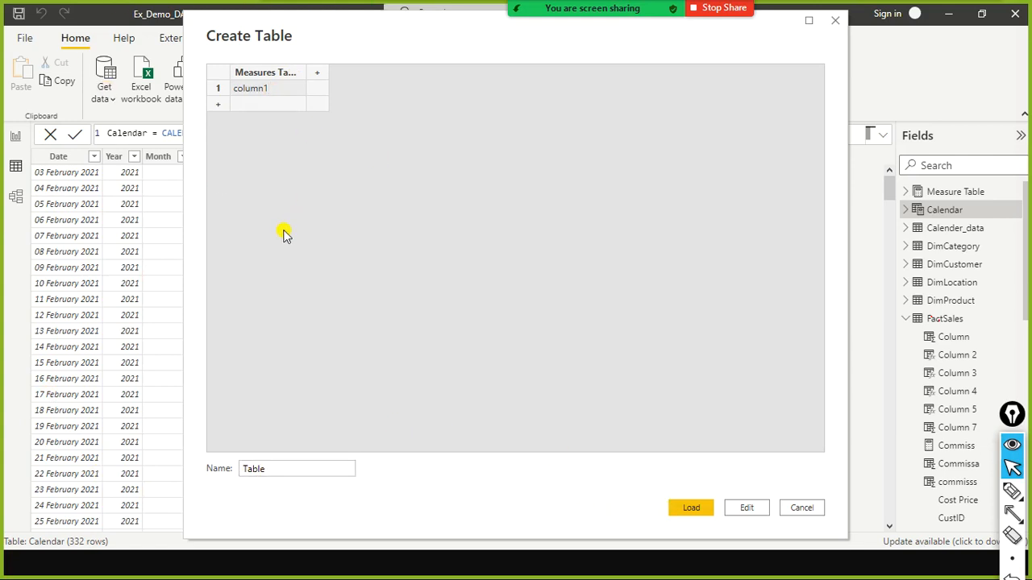
Load the manually entered table into the model and apply the pending query changes
{"action": "left_click", "coordinate": [691, 506]}
{"action": "left_click", "coordinate": [691, 508]}
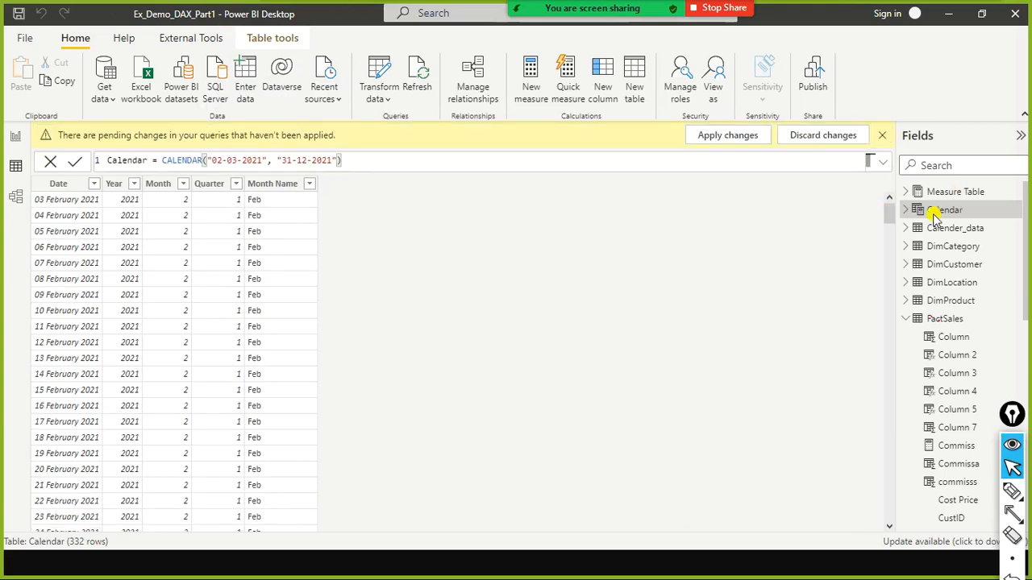
{"action": "left_click", "coordinate": [711, 142]}
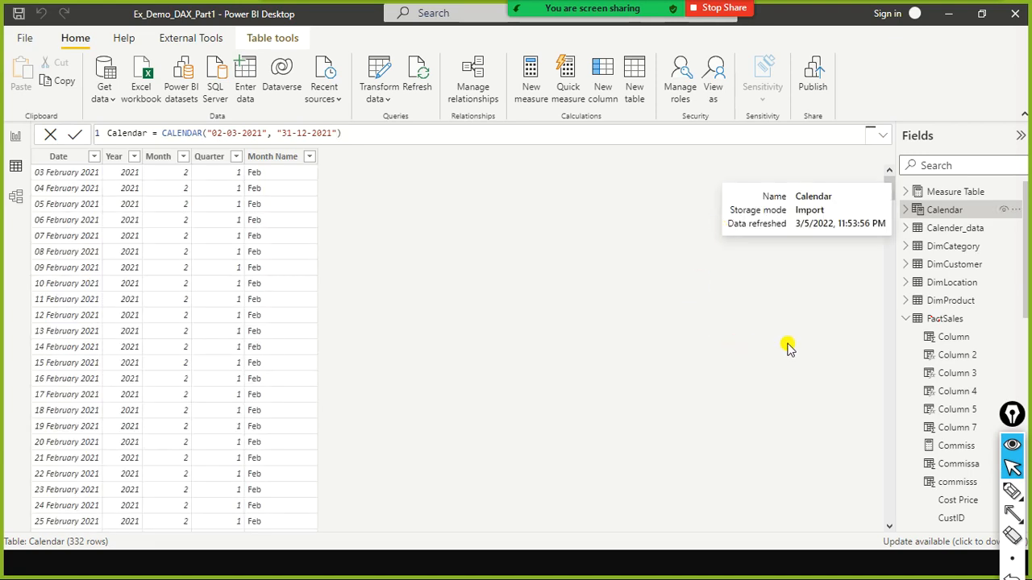
Collapse FactSales to check the table list for the loaded table, and expand Measure Table's folders
{"action": "left_click", "coordinate": [904, 319]}
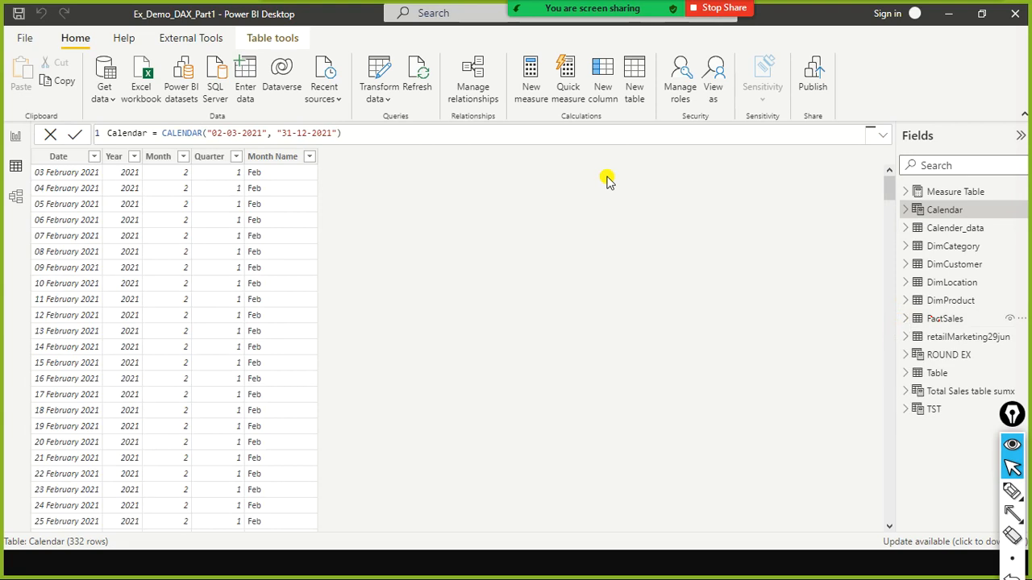
{"action": "left_click", "coordinate": [16, 135]}
{"action": "left_click", "coordinate": [15, 166]}
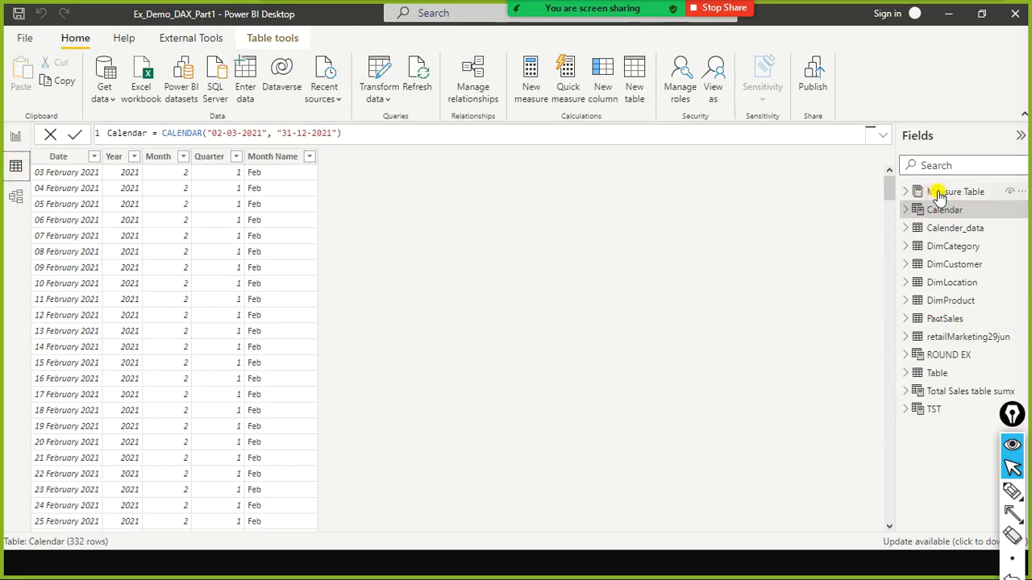
{"action": "left_click", "coordinate": [907, 194]}
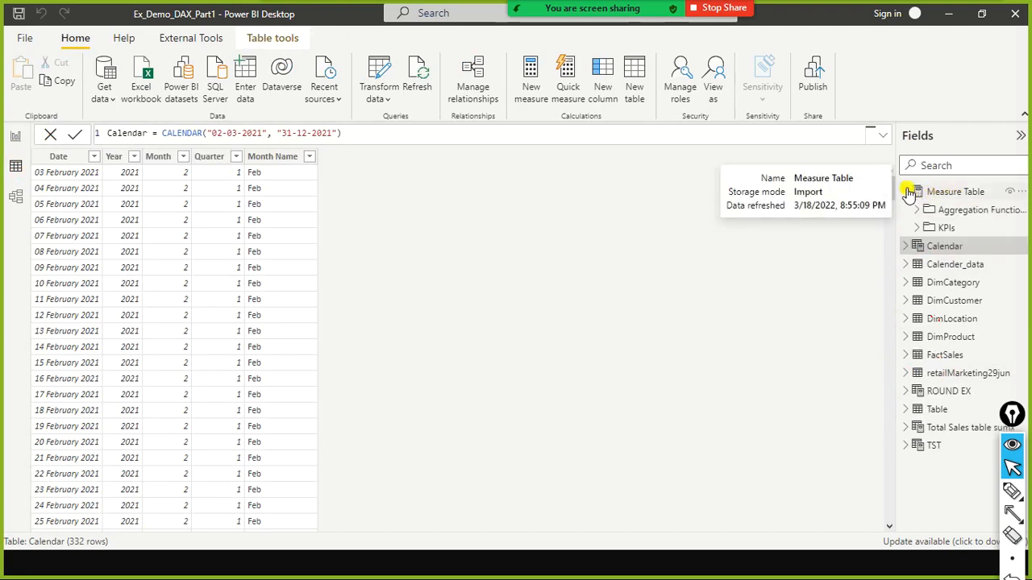
Collapse Measure Table in the field list and expand the newly loaded Table to check its column
{"action": "left_click", "coordinate": [907, 194]}
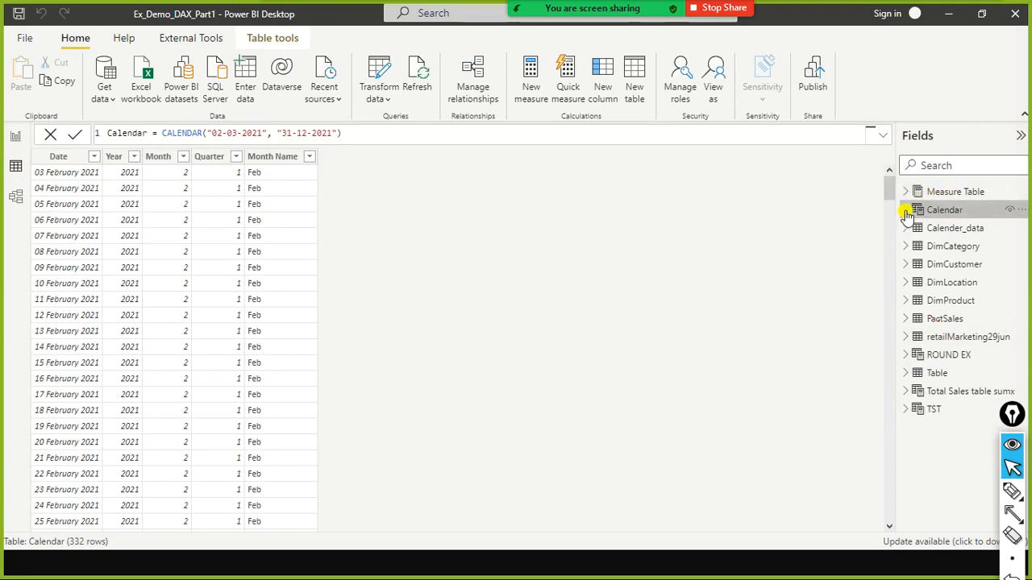
{"action": "left_click", "coordinate": [906, 211]}
{"action": "left_click", "coordinate": [906, 212]}
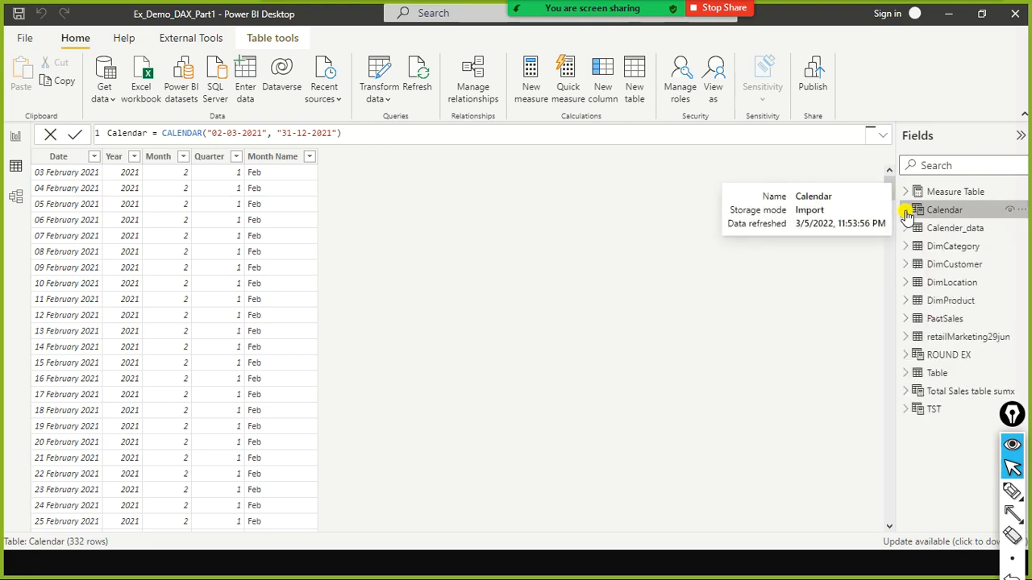
{"action": "left_click", "coordinate": [906, 211]}
{"action": "left_click", "coordinate": [906, 211]}
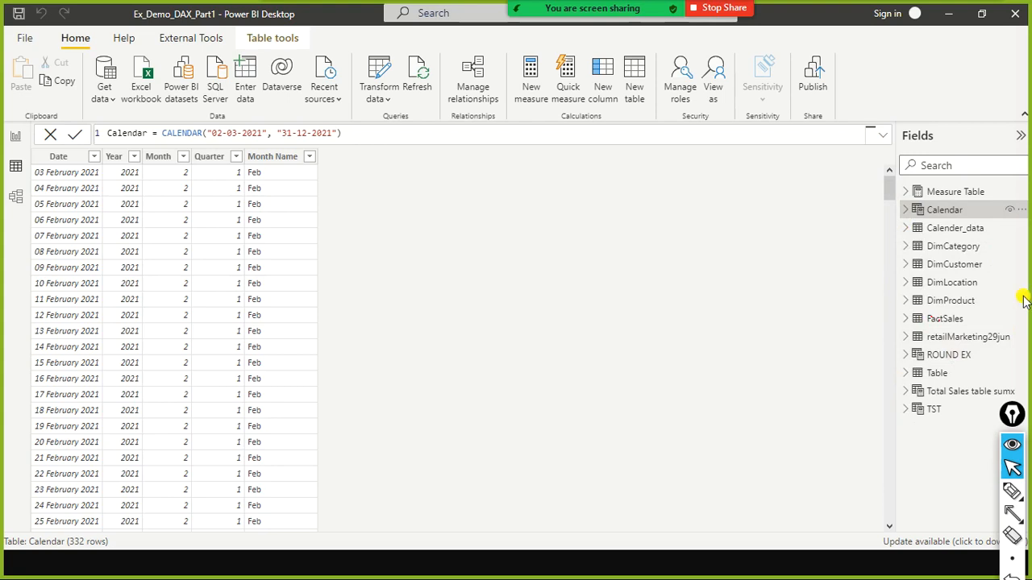
{"action": "left_click", "coordinate": [906, 373]}
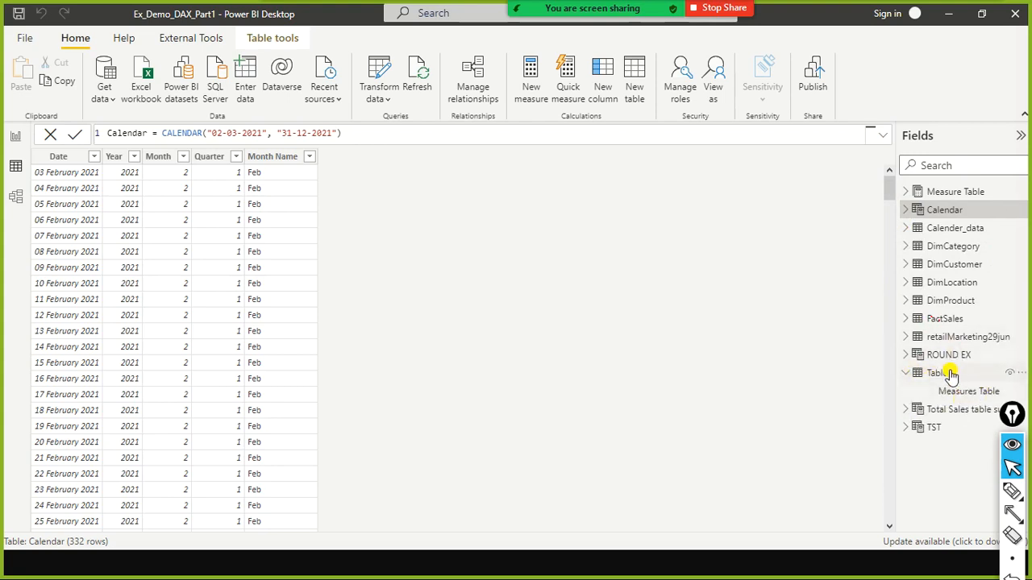
Rename the loaded Table as Measures Table
{"action": "left_click", "coordinate": [947, 370]}
{"action": "double_click", "coordinate": [937, 373]}
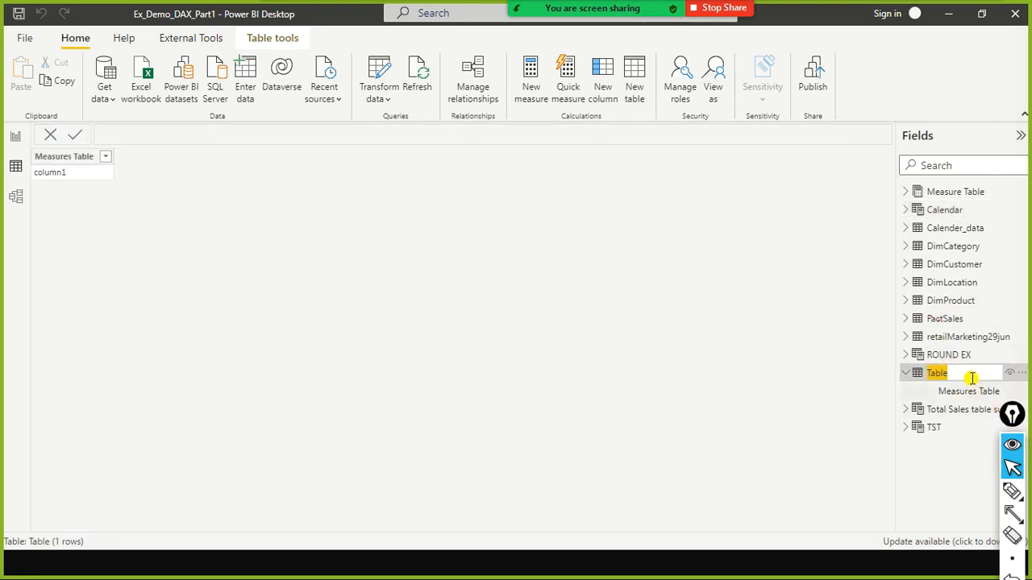
{"action": "type", "text": "M"}
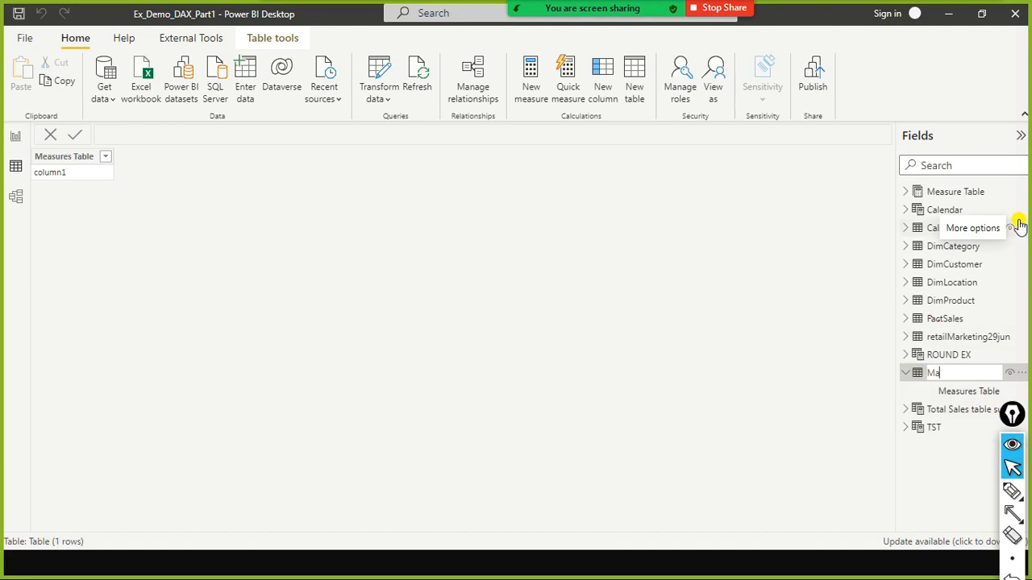
{"action": "type", "text": "easures"}
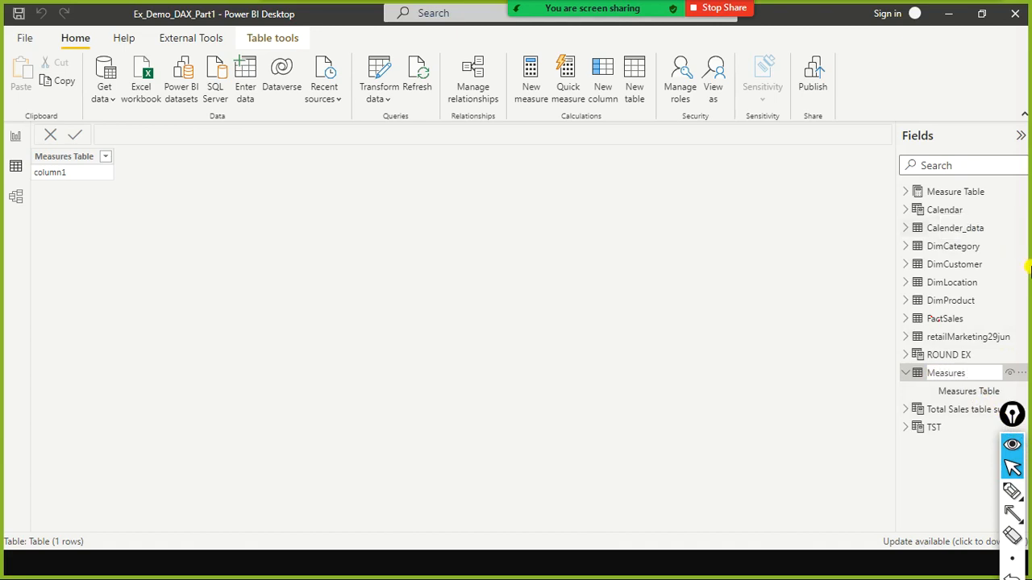
{"action": "type", "text": " Table"}
{"action": "key", "text": "Return"}
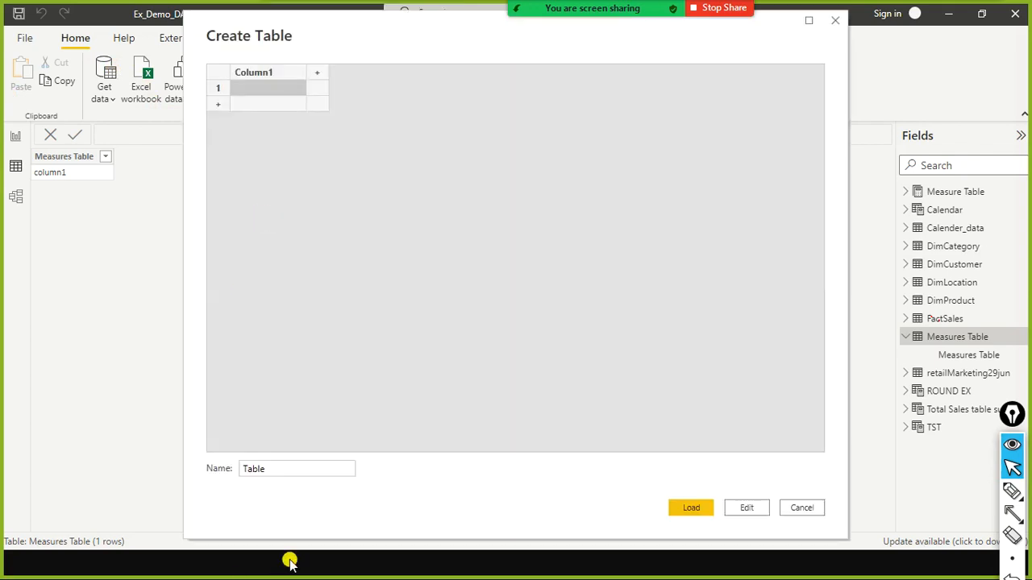
Load a blank manually entered table named M Table into the model and expand it in the field list
{"action": "left_click", "coordinate": [251, 467]}
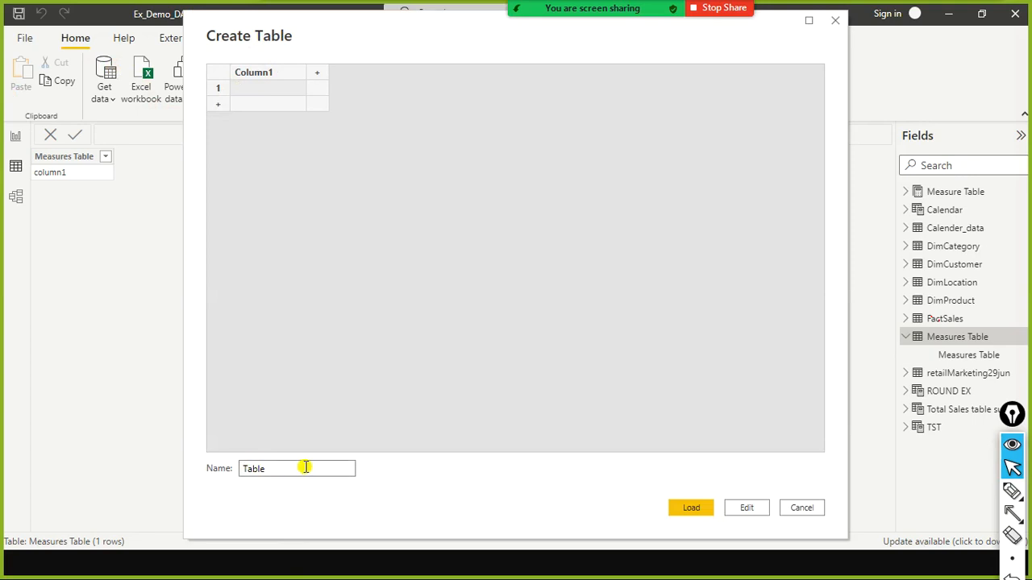
{"action": "type", "text": "M"}
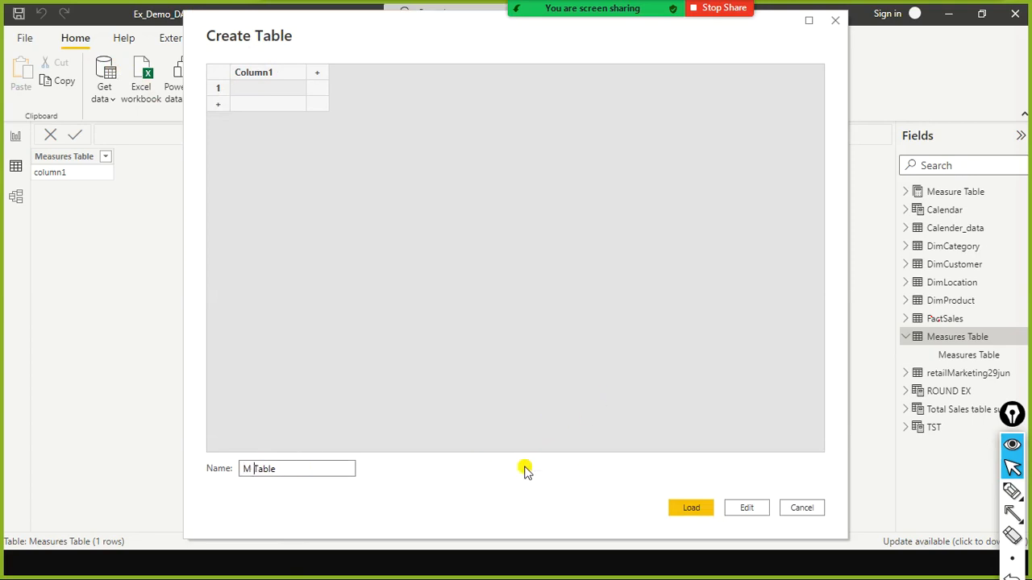
{"action": "left_click", "coordinate": [683, 511]}
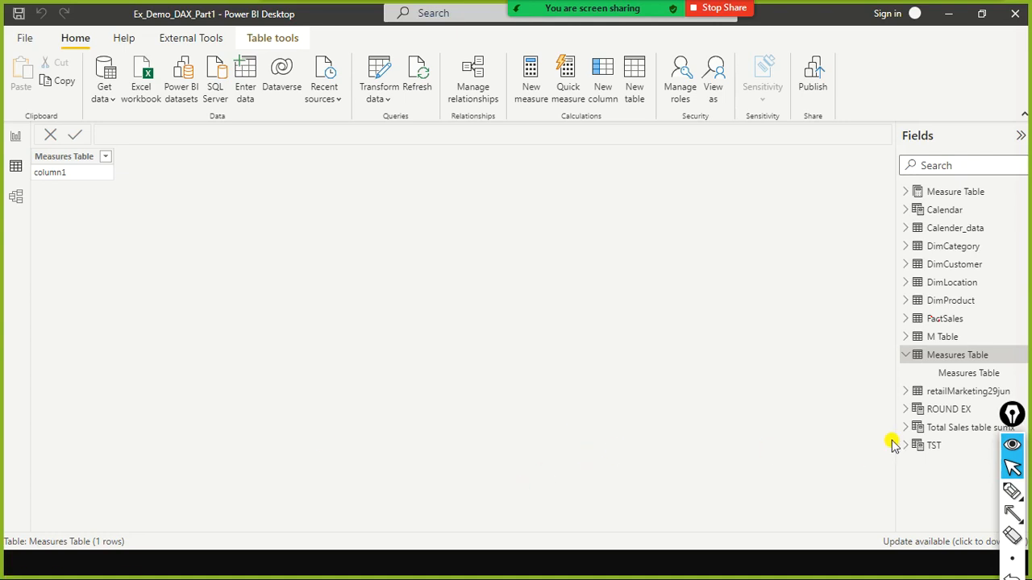
{"action": "left_click", "coordinate": [905, 355]}
{"action": "left_click", "coordinate": [906, 337]}
Delete the earlier Measures Table from the model
{"action": "double_click", "coordinate": [955, 339]}
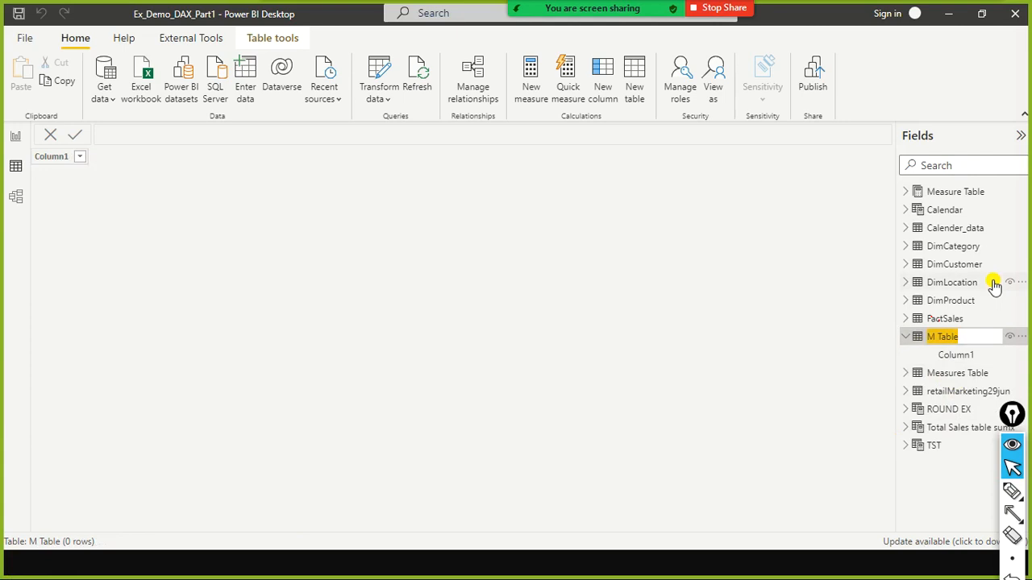
{"action": "key", "text": "Escape"}
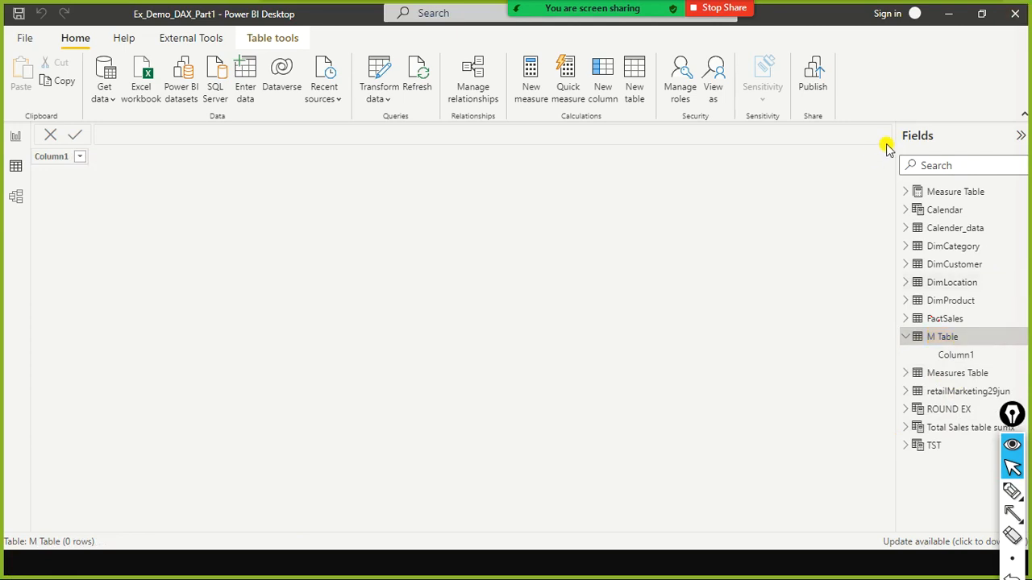
{"action": "left_click", "coordinate": [1023, 376]}
{"action": "left_click", "coordinate": [1022, 377]}
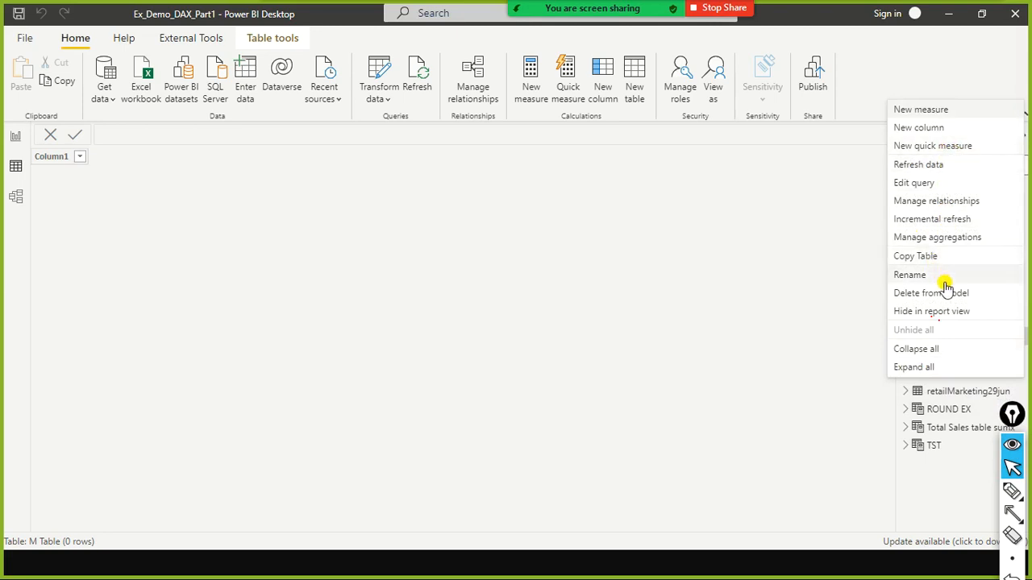
{"action": "left_click", "coordinate": [868, 296]}
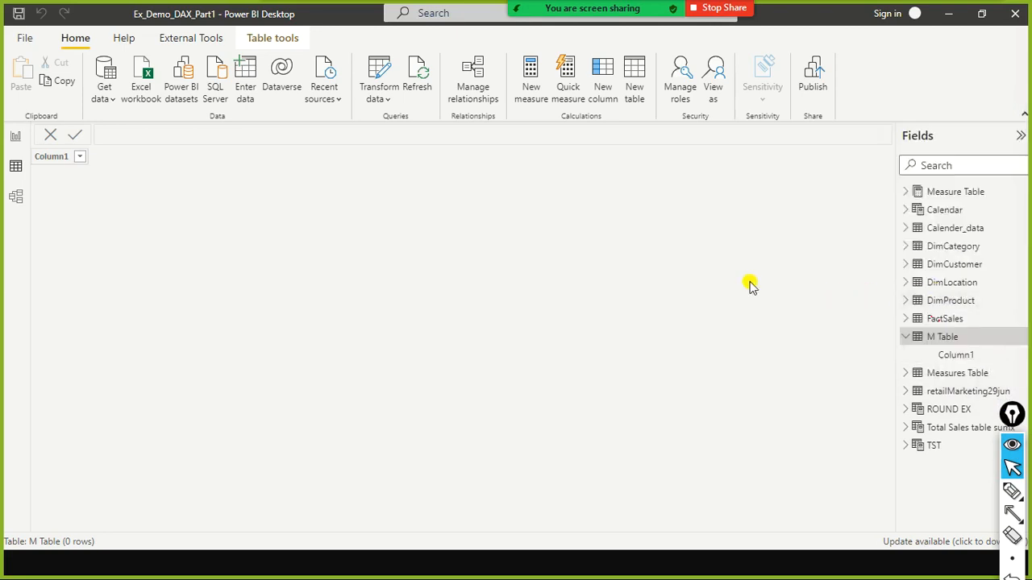
{"action": "key", "text": "Delete"}
{"action": "left_click", "coordinate": [619, 310]}
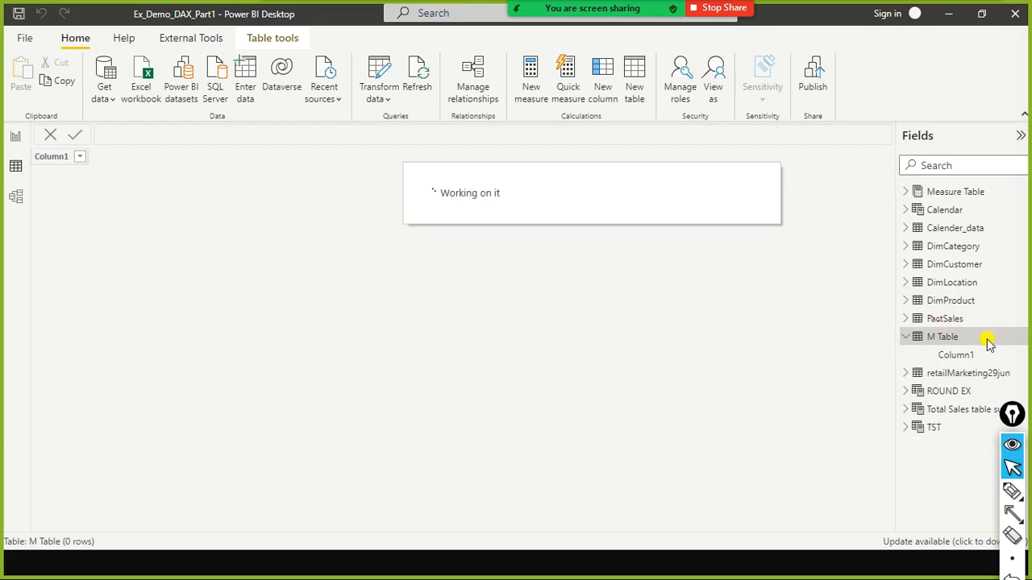
Rename M Table as Measures Table
{"action": "double_click", "coordinate": [948, 341]}
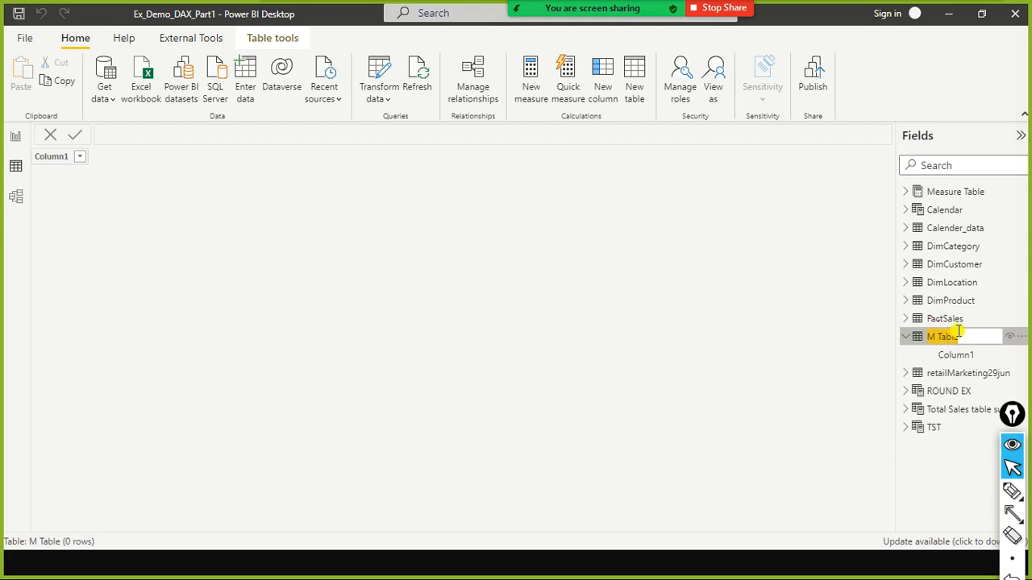
{"action": "key", "text": "Home"}
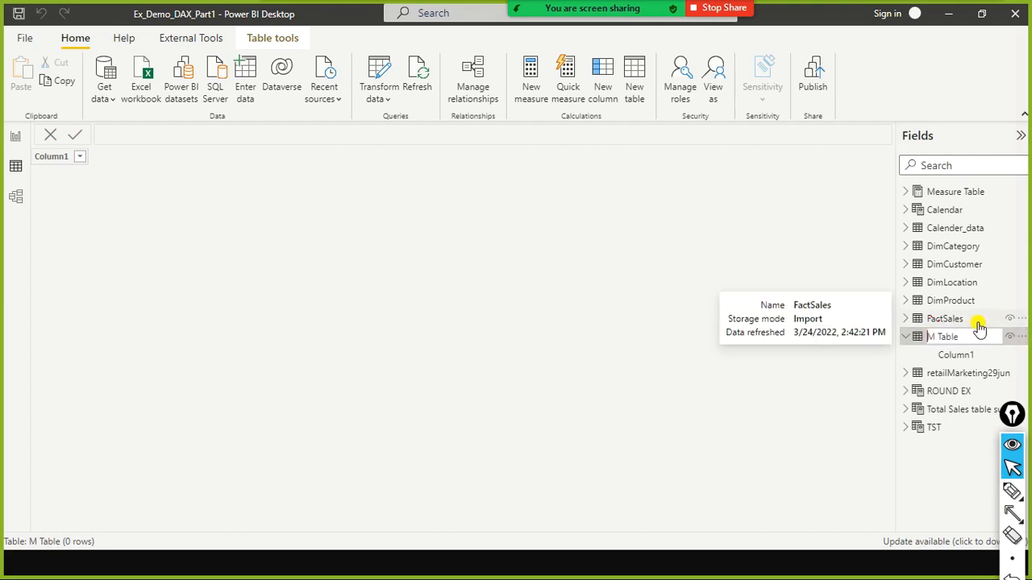
{"action": "type", "text": "easures"}
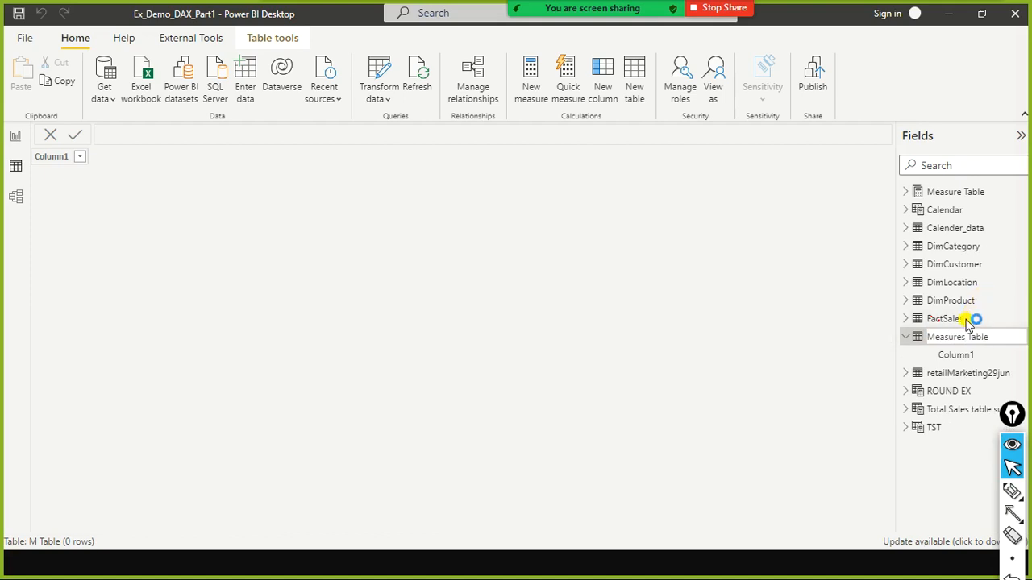
{"action": "key", "text": "Return"}
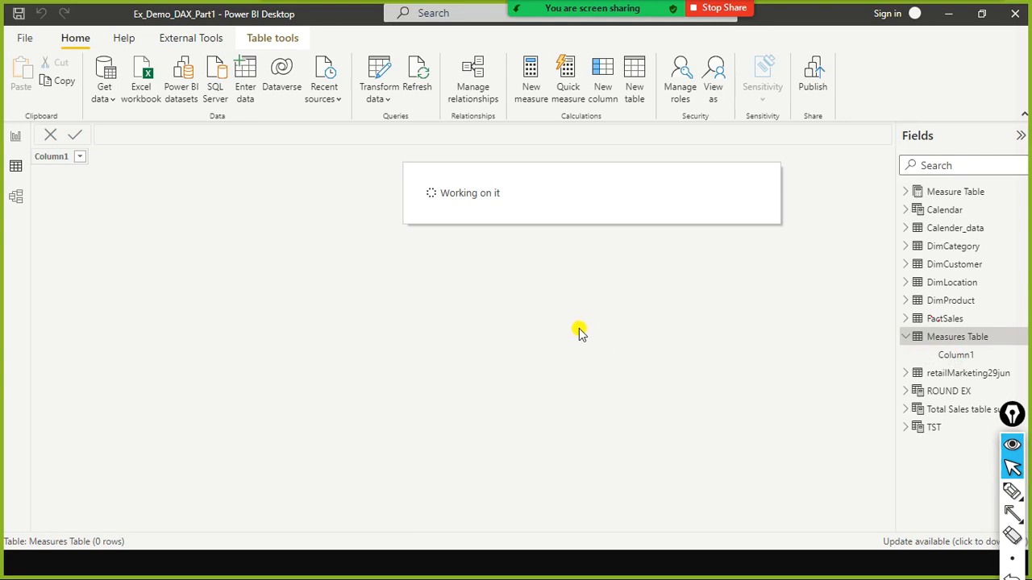
{"action": "right_click", "coordinate": [920, 355]}
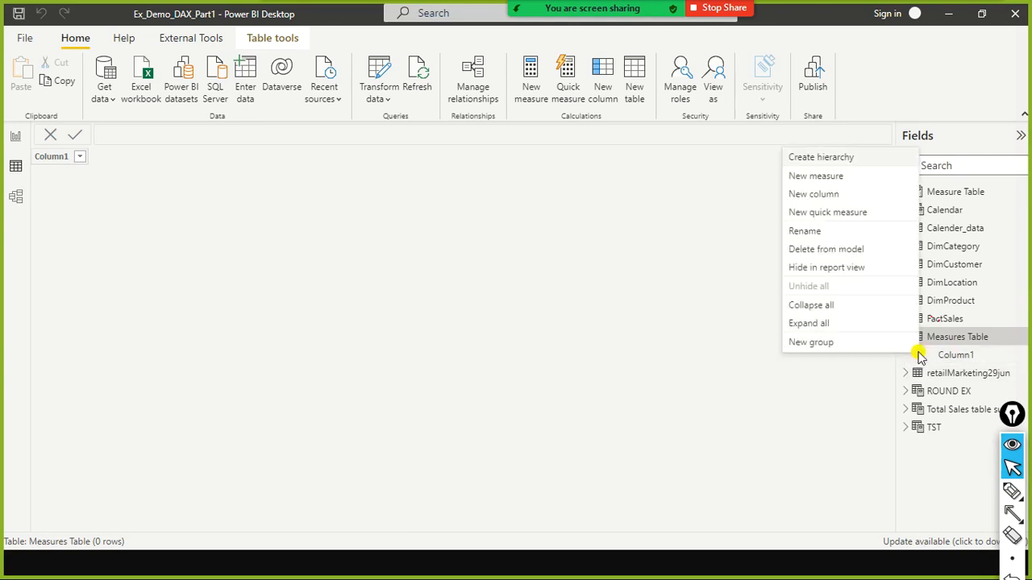
{"action": "left_click", "coordinate": [700, 288]}
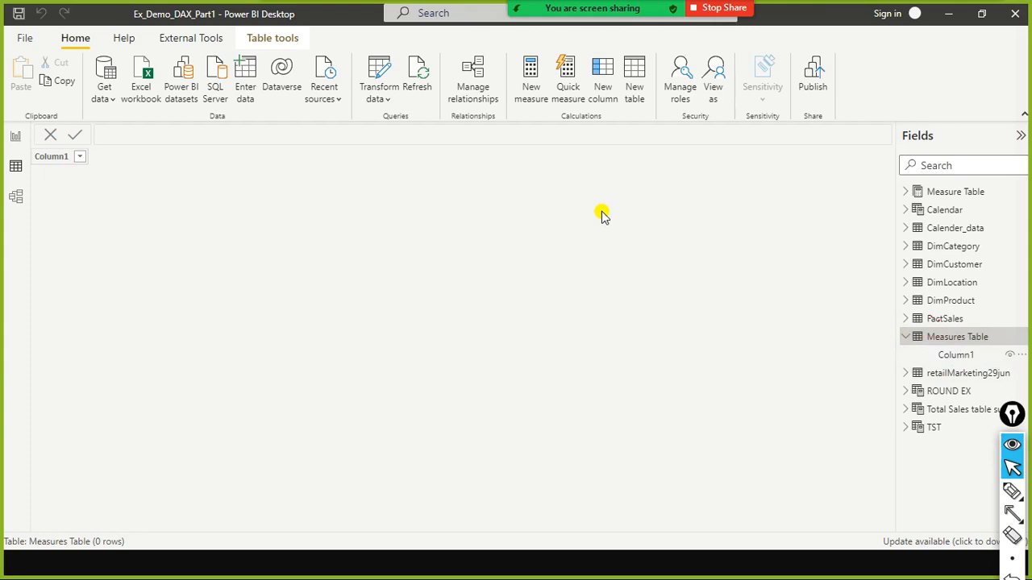
Switch to the Report view and locate Measures Table in the field list
{"action": "left_click", "coordinate": [19, 137]}
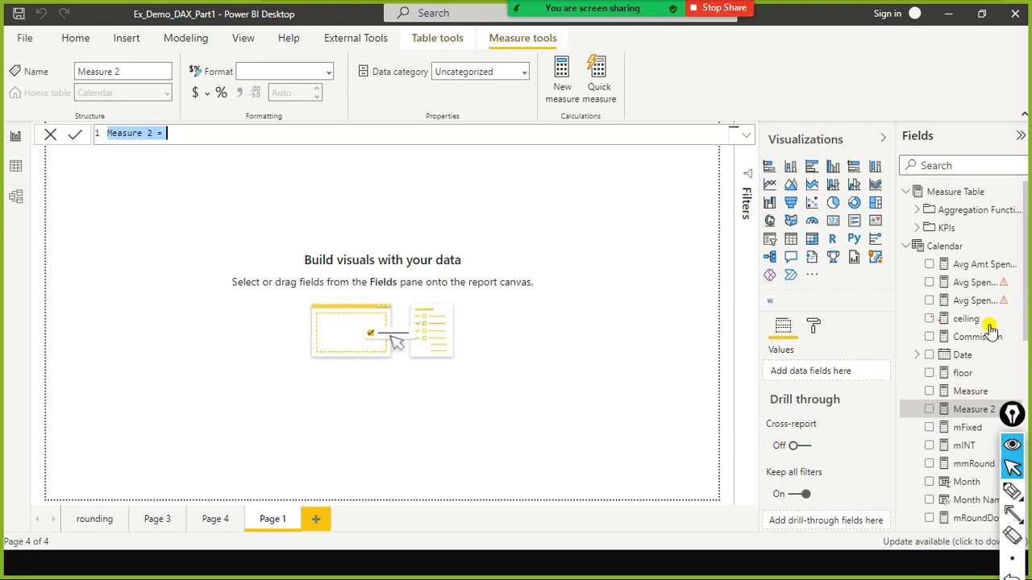
{"action": "scroll", "coordinate": [983, 343], "scroll_direction": "down", "scroll_amount": 10}
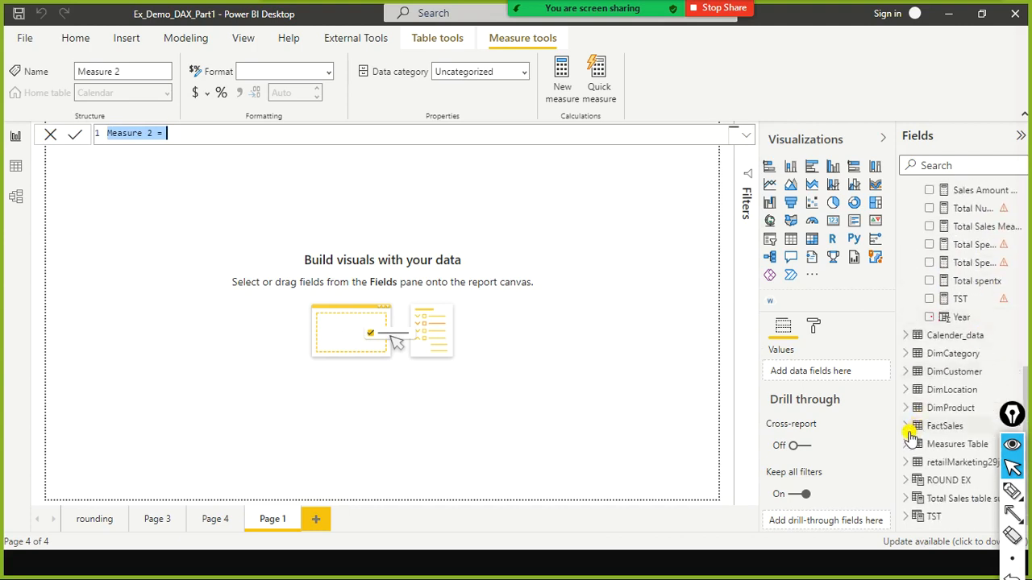
{"action": "left_click", "coordinate": [909, 428]}
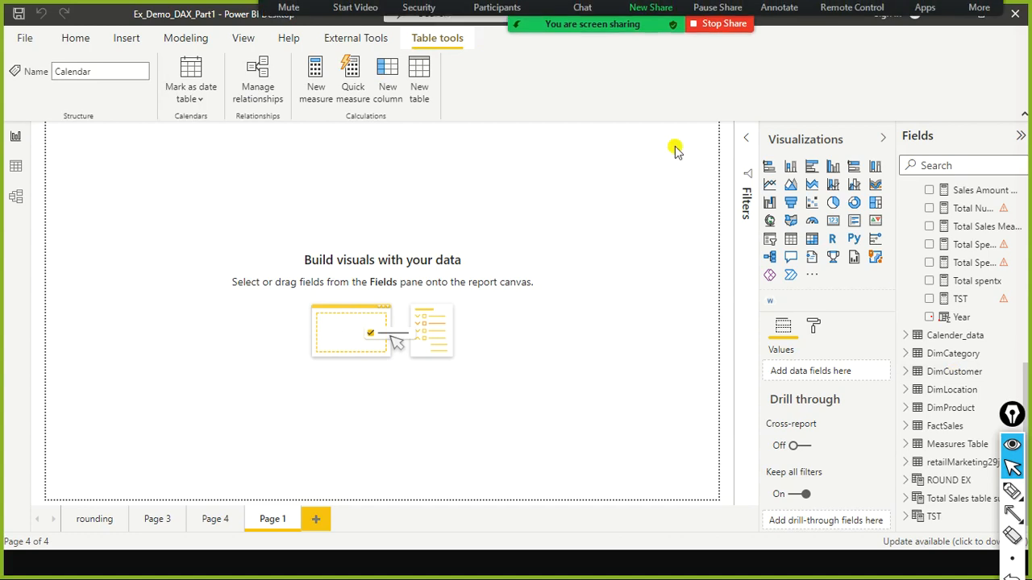
{"action": "key", "text": "alt+Tab"}
{"action": "key", "text": "Tab"}
{"action": "key", "text": "Tab"}
{"action": "key", "text": "Tab"}
{"action": "key", "text": "Escape"}
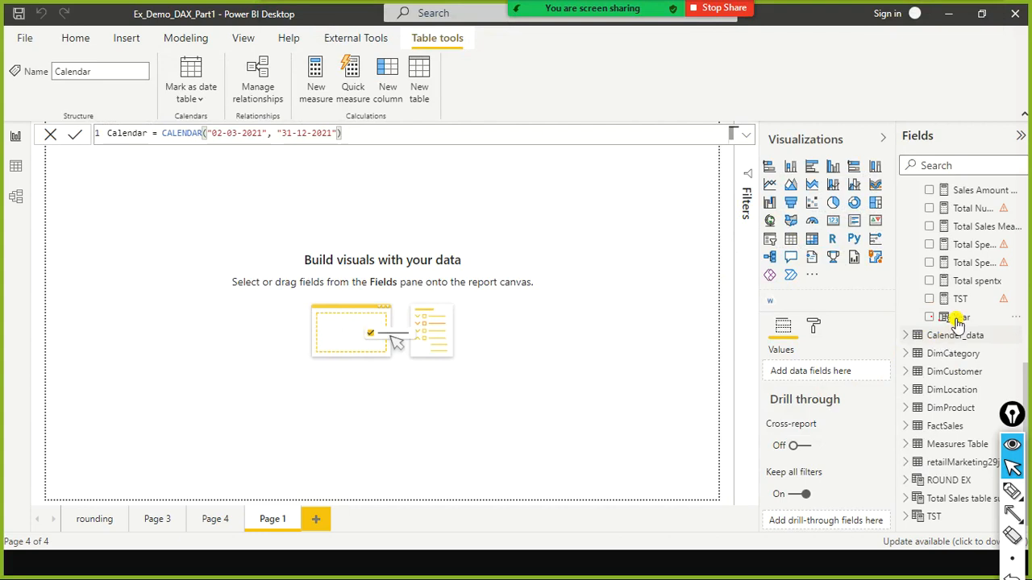
Collapse Calendar and expand FactSales to look through its columns and measures
{"action": "scroll", "coordinate": [952, 331], "scroll_direction": "up", "scroll_amount": 3}
{"action": "scroll", "coordinate": [950, 320], "scroll_direction": "up", "scroll_amount": 6}
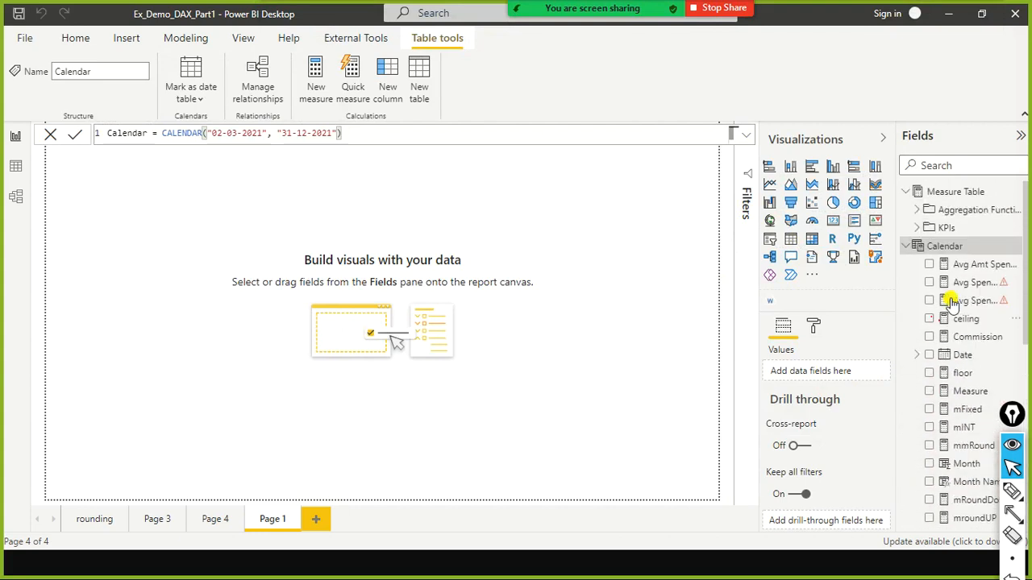
{"action": "left_click", "coordinate": [913, 248]}
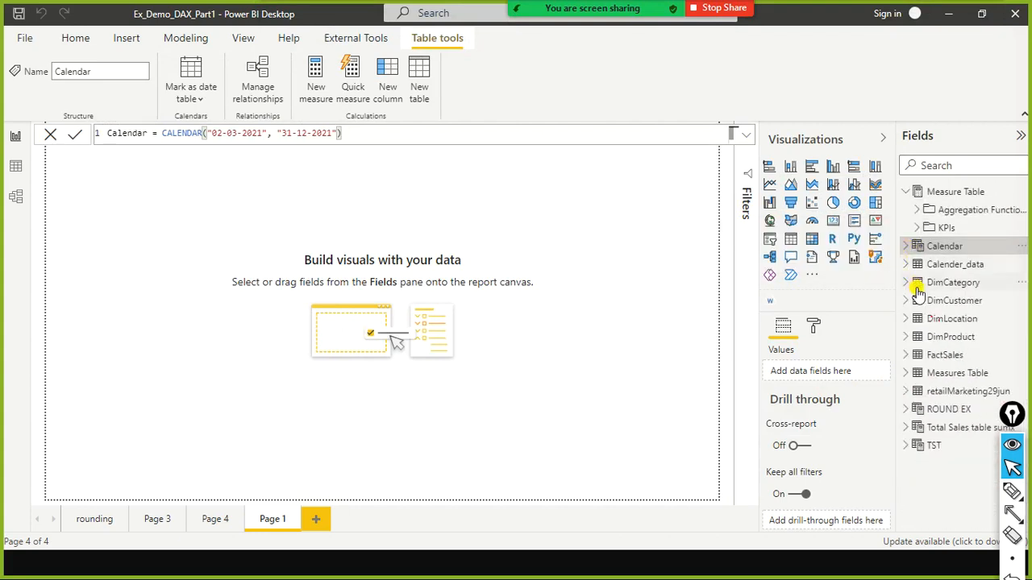
{"action": "left_click", "coordinate": [909, 355]}
{"action": "scroll", "coordinate": [915, 359], "scroll_direction": "down", "scroll_amount": 8}
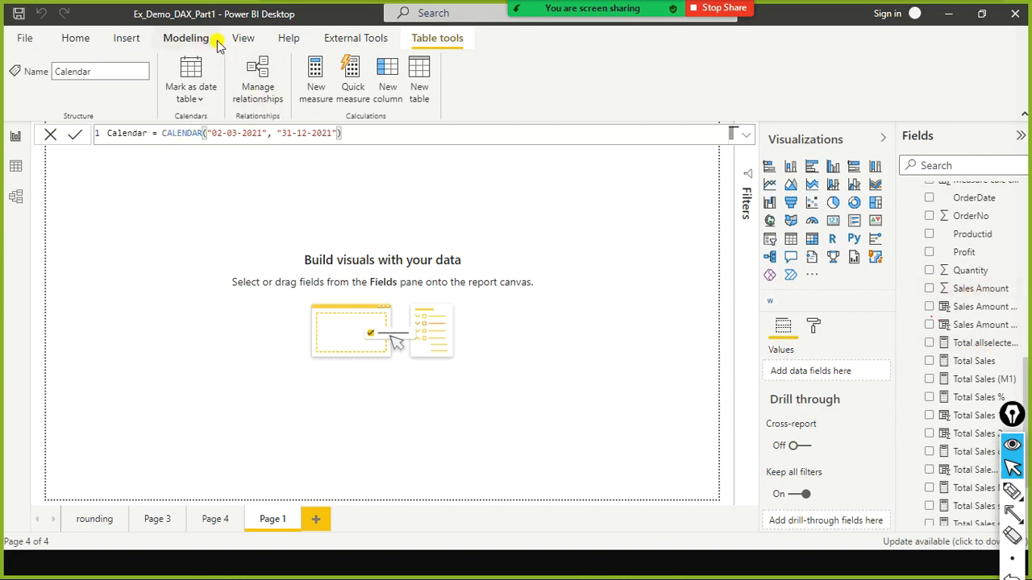
{"action": "scroll", "coordinate": [984, 242], "scroll_direction": "up", "scroll_amount": 6}
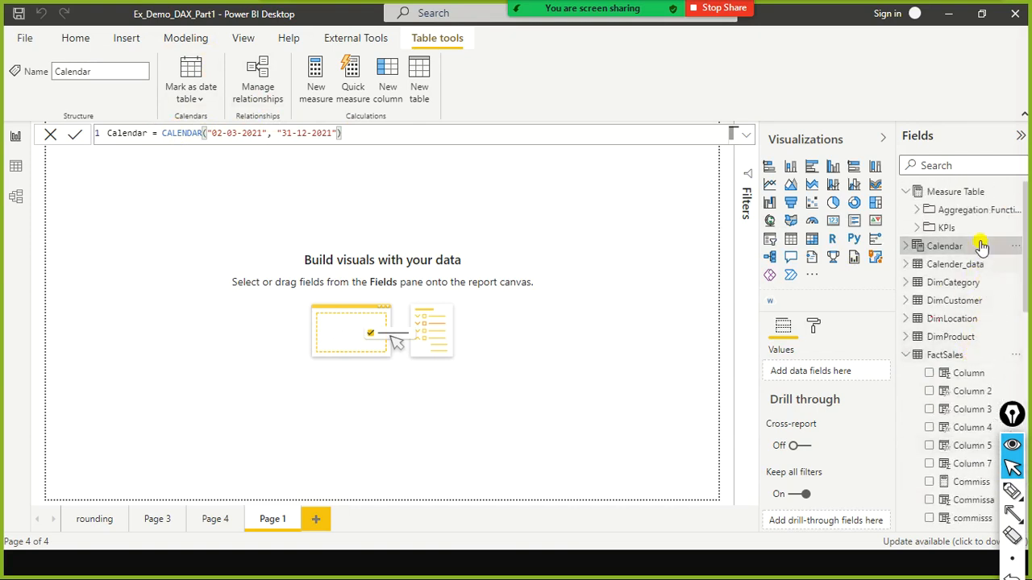
{"action": "scroll", "coordinate": [977, 218], "scroll_direction": "down", "scroll_amount": 15}
Move the floating annotation toolbar away from the field list
{"action": "mouse_move", "coordinate": [1015, 492]}
{"action": "mouse_move", "coordinate": [1012, 415]}
{"action": "left_mouse_down"}
{"action": "mouse_move", "coordinate": [882, 560]}
{"action": "mouse_move", "coordinate": [510, 42]}
{"action": "left_mouse_up"}
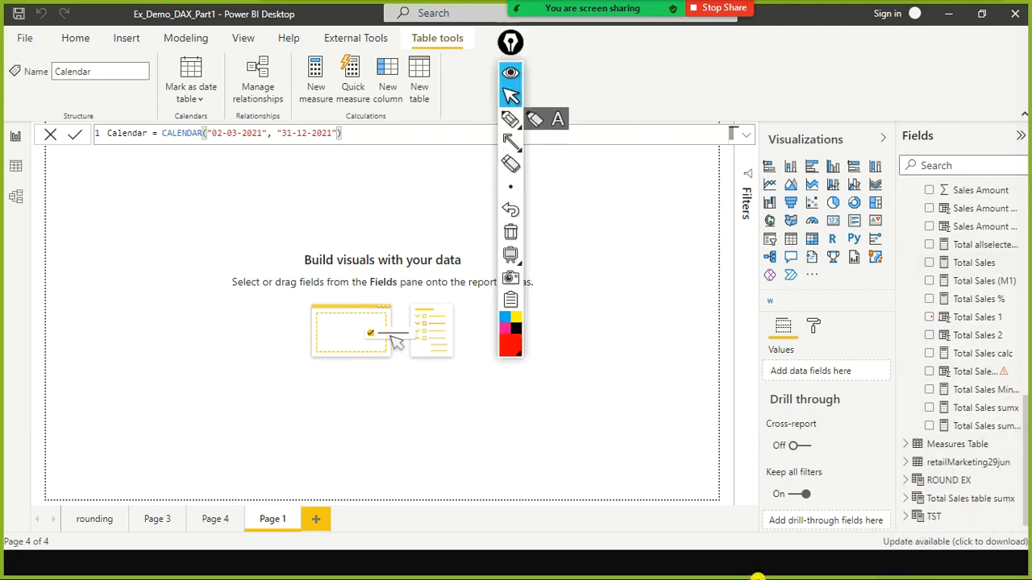
{"action": "left_click_drag", "start_coordinate": [510, 42], "coordinate": [739, 486]}
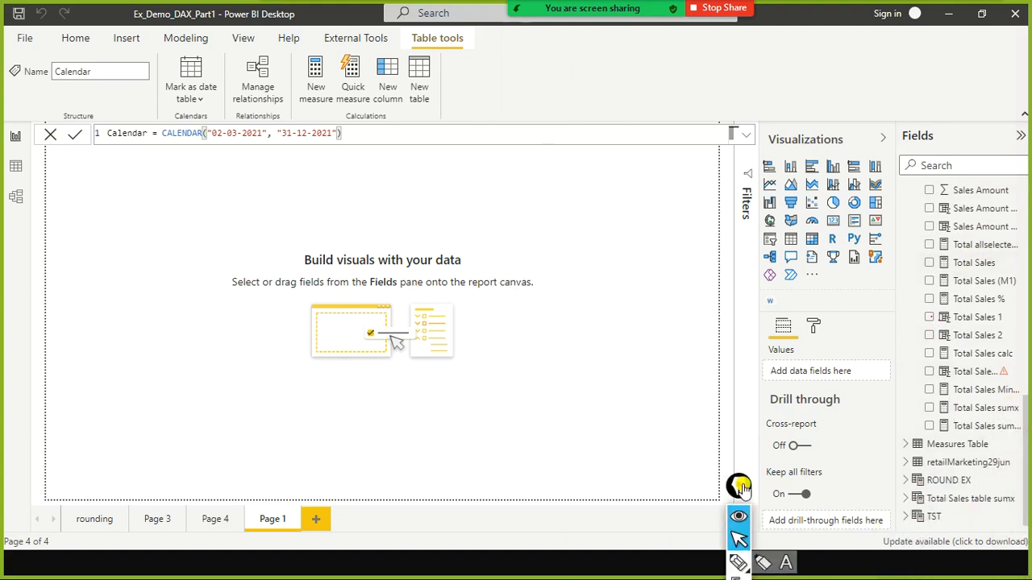
Add a new measure to Measures Table and name it Sales Average M
{"action": "left_click", "coordinate": [1016, 445]}
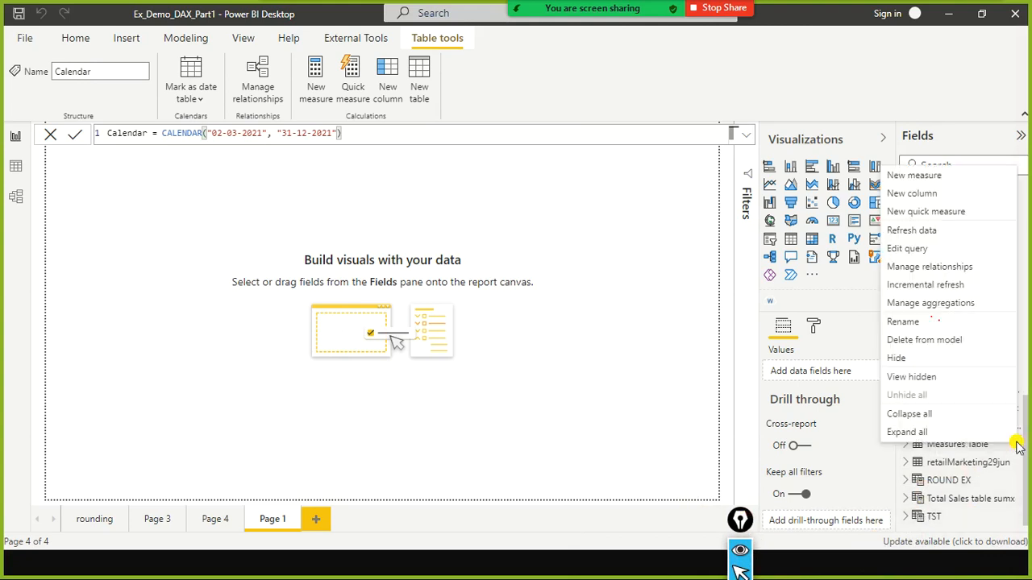
{"action": "left_click", "coordinate": [947, 174]}
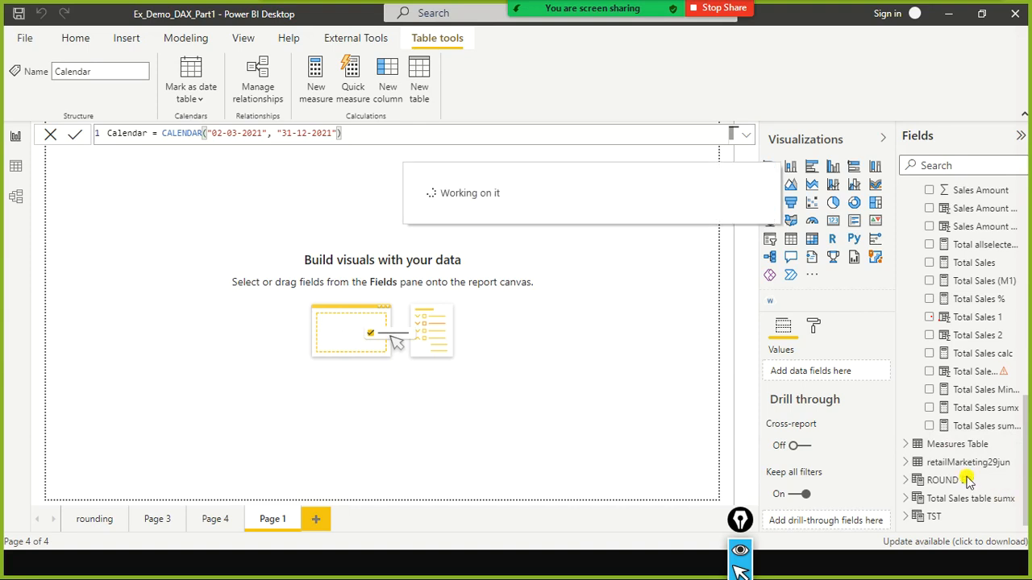
{"action": "left_click", "coordinate": [166, 145]}
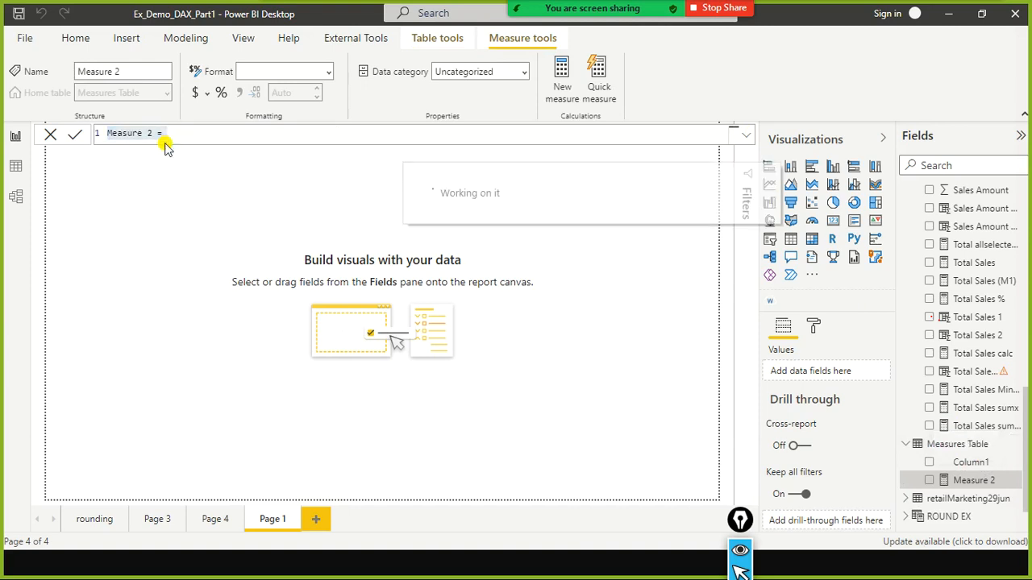
{"action": "type", "text": "Average"}
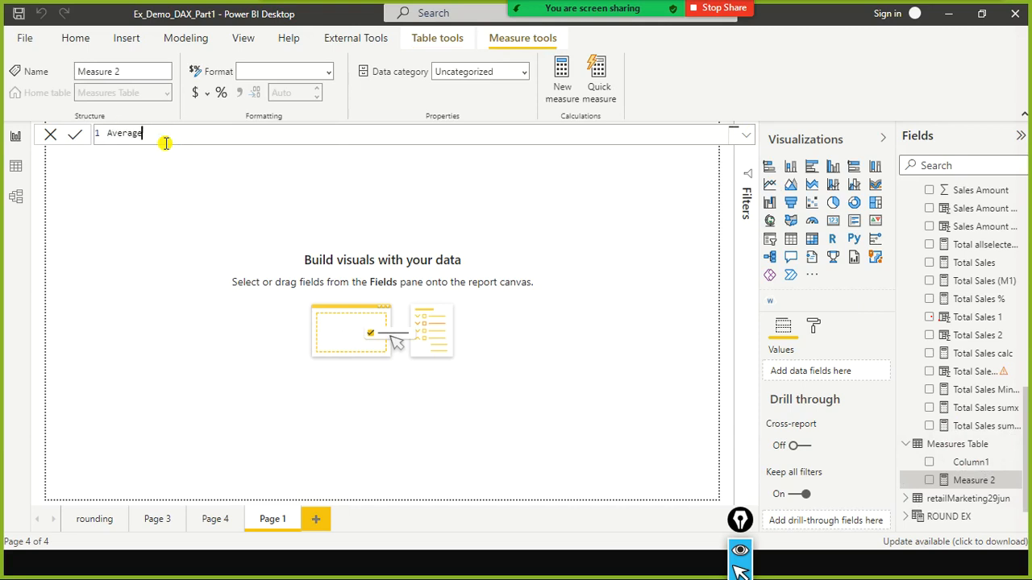
{"action": "type", "text": "Sales"}
Define Sales Average M as AVERAGE('Total Sales table sumx'[Sales Amount]) and commit the formula
{"action": "type", "text": "aver"}
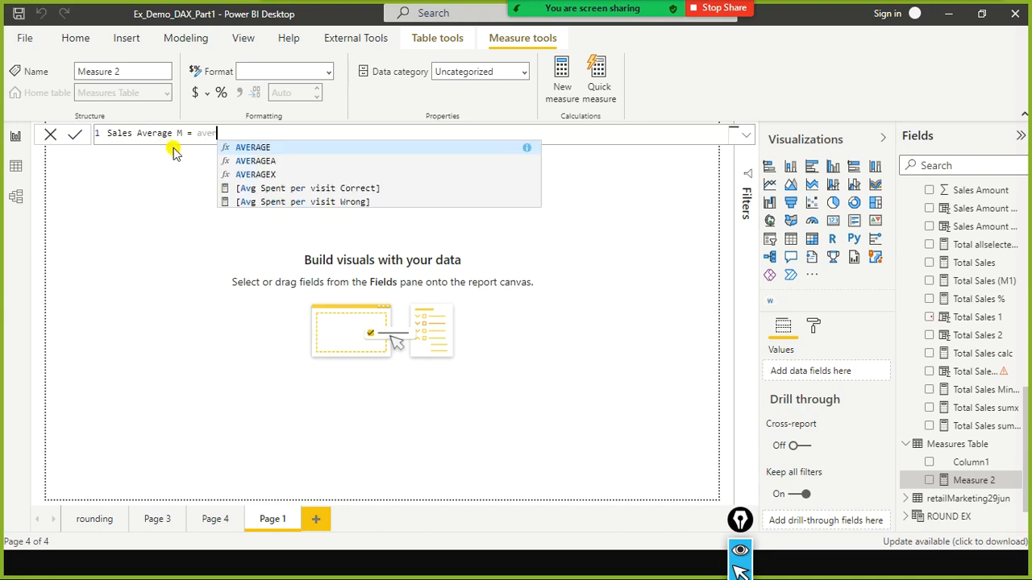
{"action": "key", "text": "Tab"}
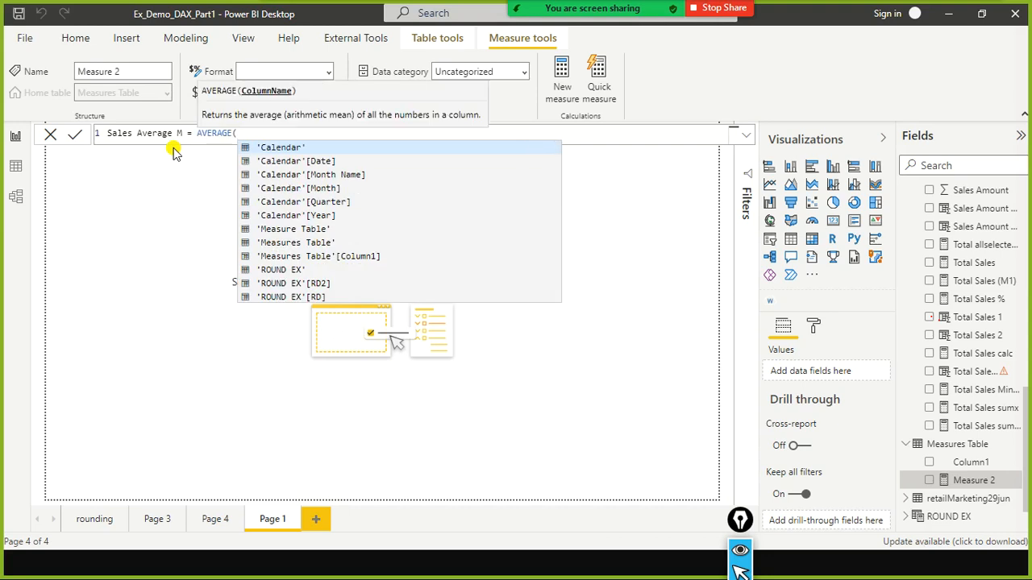
{"action": "type", "text": "sales"}
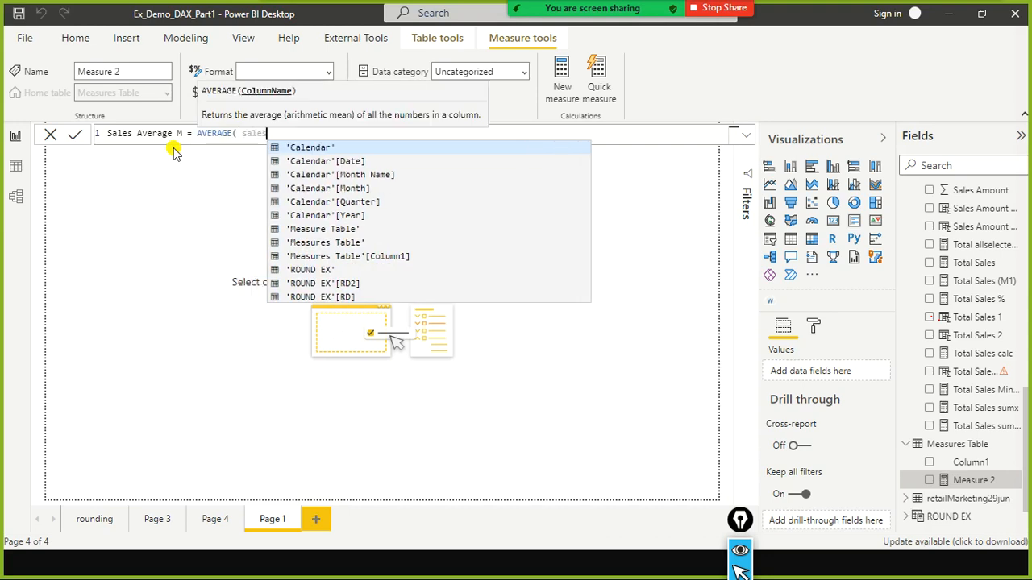
{"action": "type", "text": " amo"}
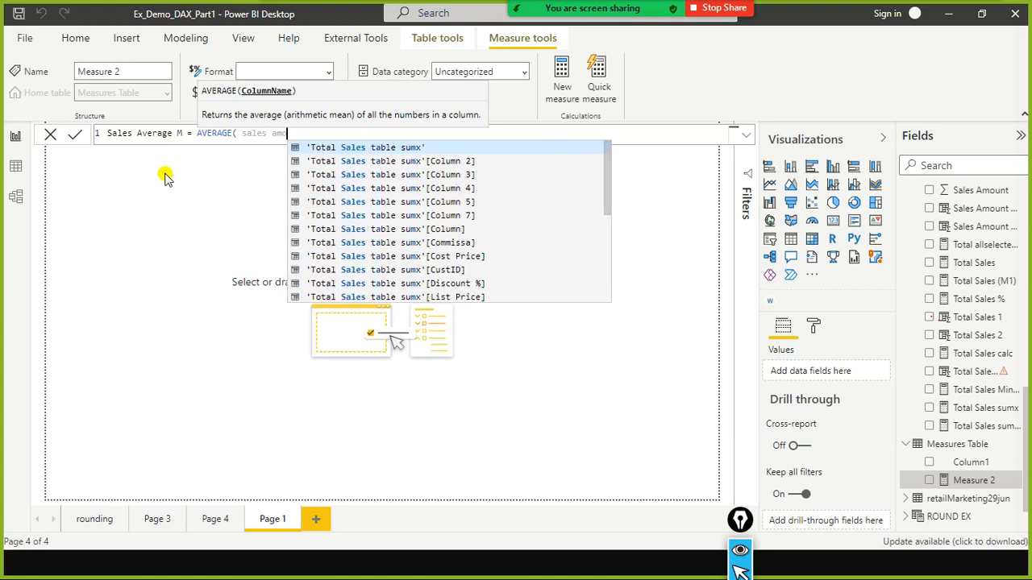
{"action": "type", "text": "unt"}
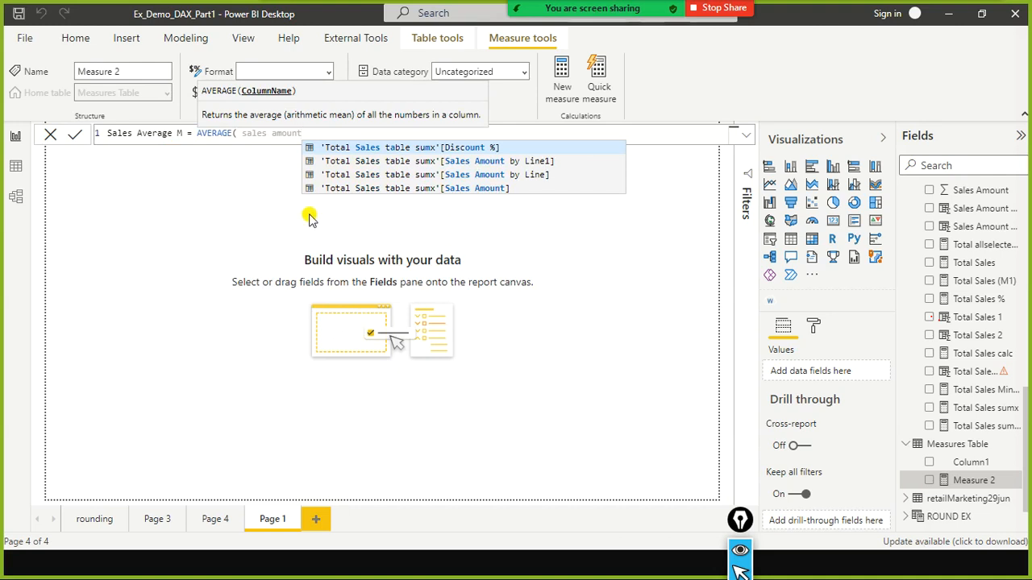
{"action": "left_click", "coordinate": [420, 190]}
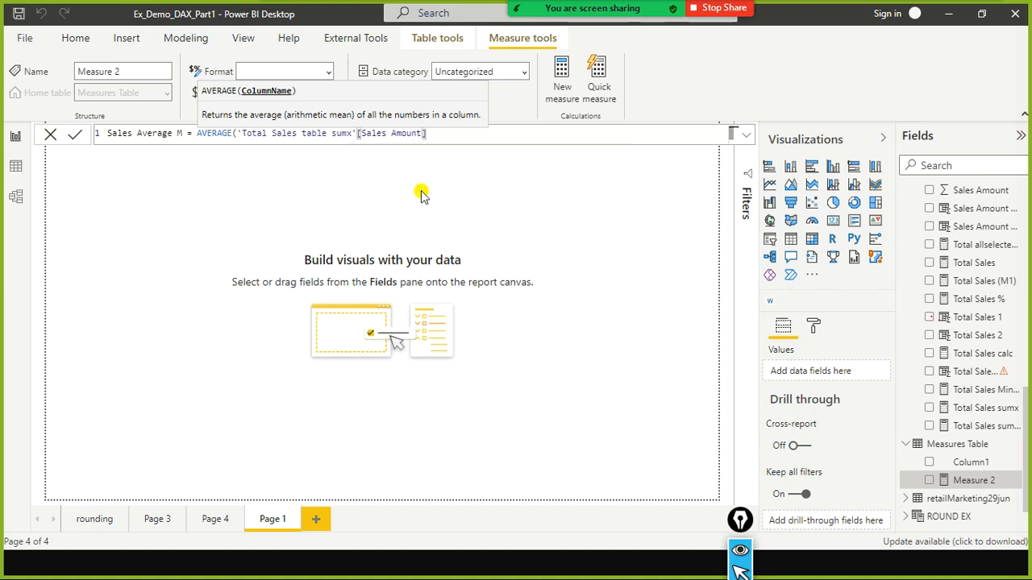
{"action": "key", "text": "Return"}
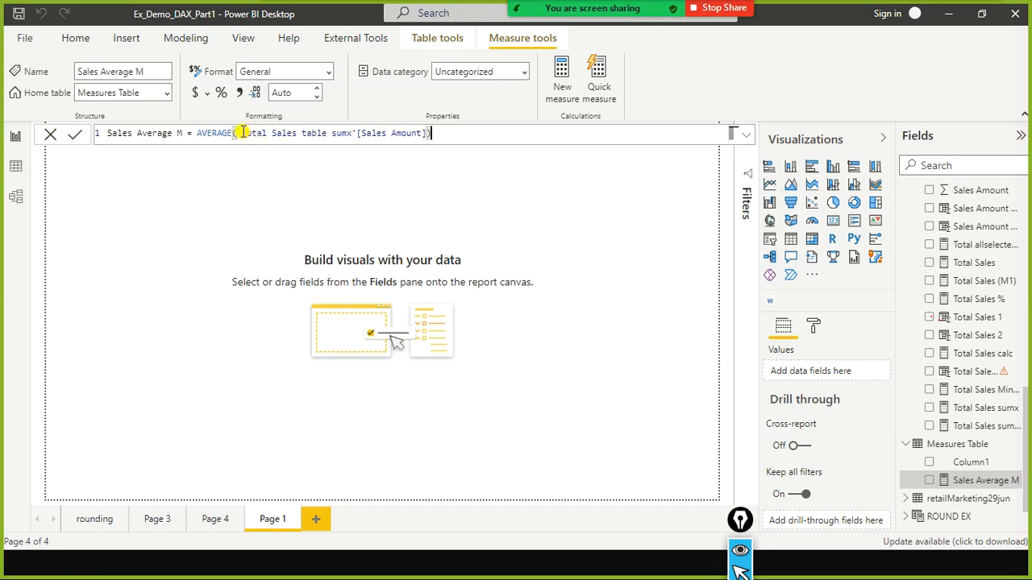
Try to rewrite Sales Average M with a direct reference to Sales Amount instead of an aggregation, and discard the formula edit
{"action": "left_click_drag", "start_coordinate": [197, 133], "coordinate": [464, 131]}
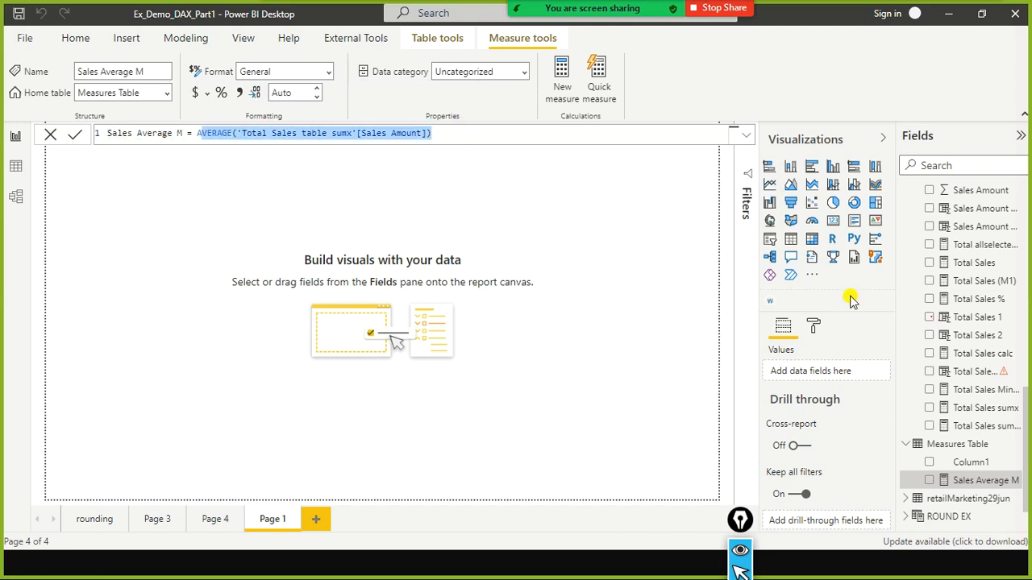
{"action": "type", "text": "Average M ="}
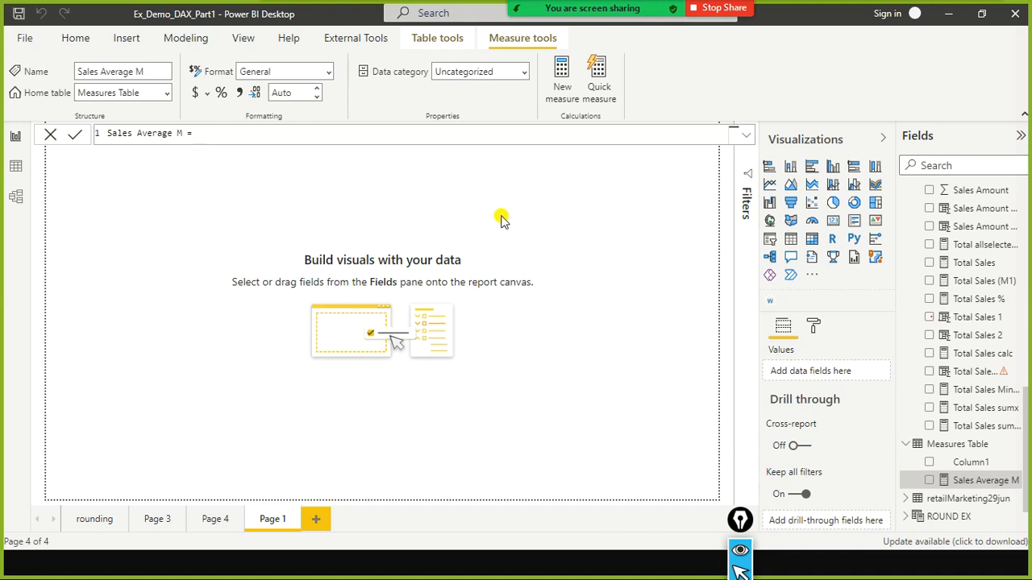
{"action": "type", "text": "avra"}
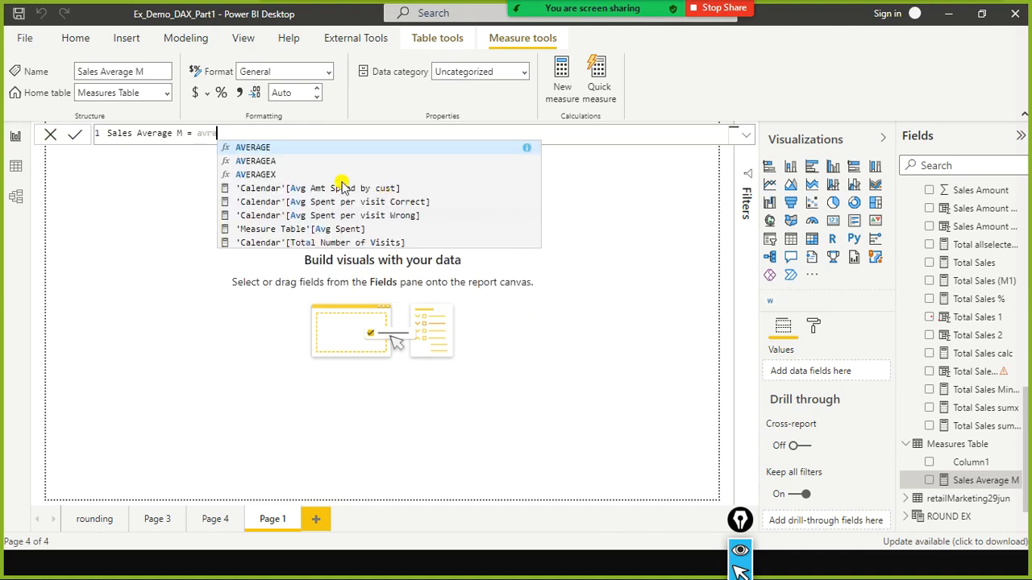
{"action": "left_click", "coordinate": [301, 152]}
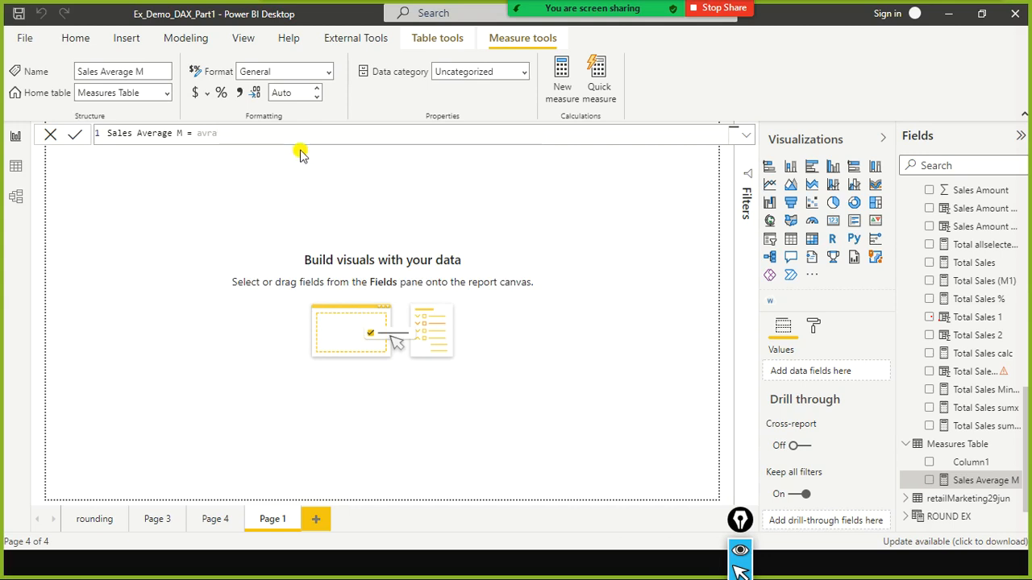
{"action": "type", "text": "saes ===="}
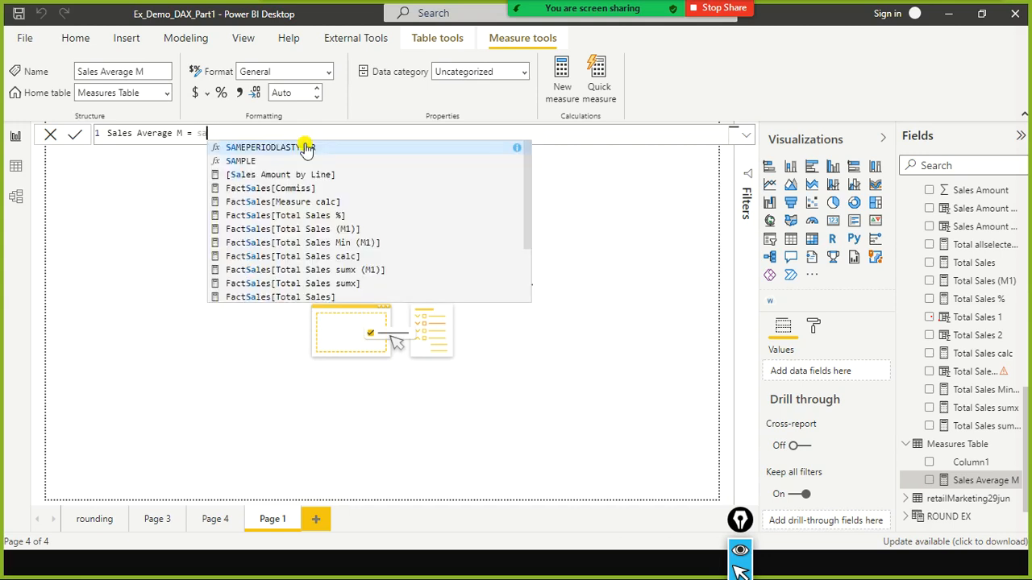
{"action": "key", "text": "BackSpace"}
{"action": "key", "text": "BackSpace"}
{"action": "key", "text": "BackSpace"}
{"action": "key", "text": "BackSpace"}
{"action": "key", "text": "BackSpace"}
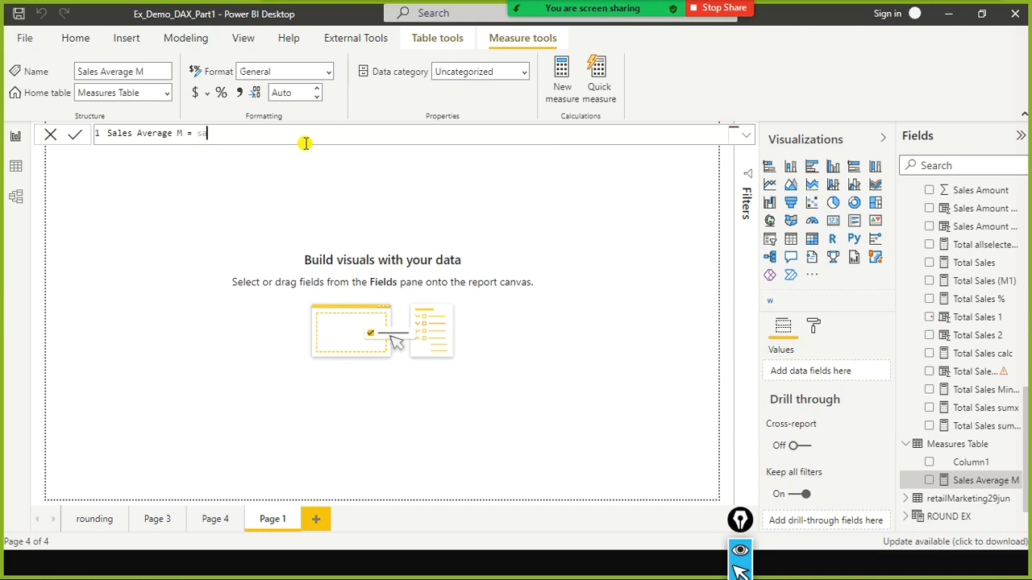
{"action": "type", "text": "les am"}
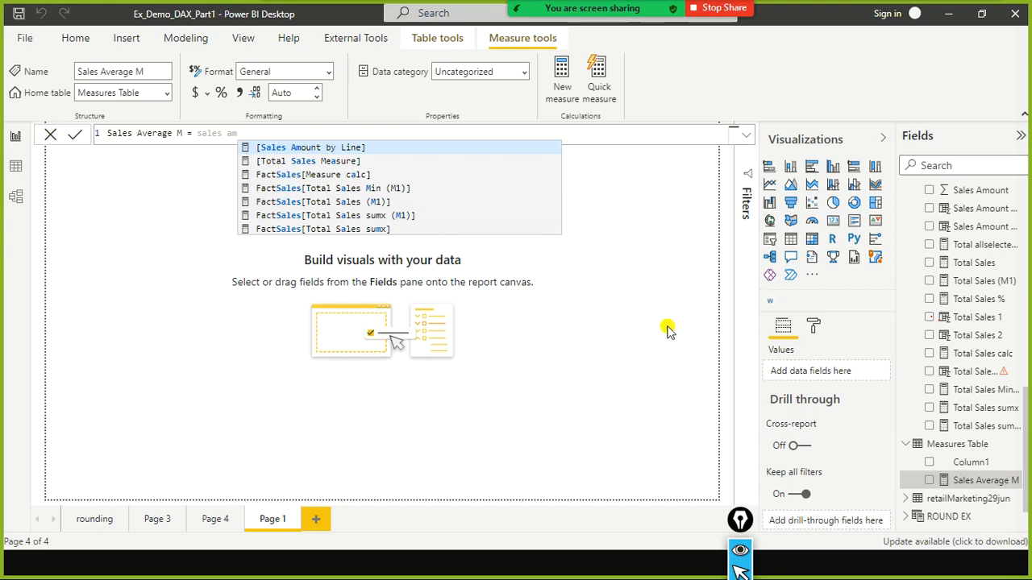
{"action": "scroll", "coordinate": [985, 367], "scroll_direction": "up", "scroll_amount": 1}
{"action": "scroll", "coordinate": [983, 363], "scroll_direction": "up", "scroll_amount": 6}
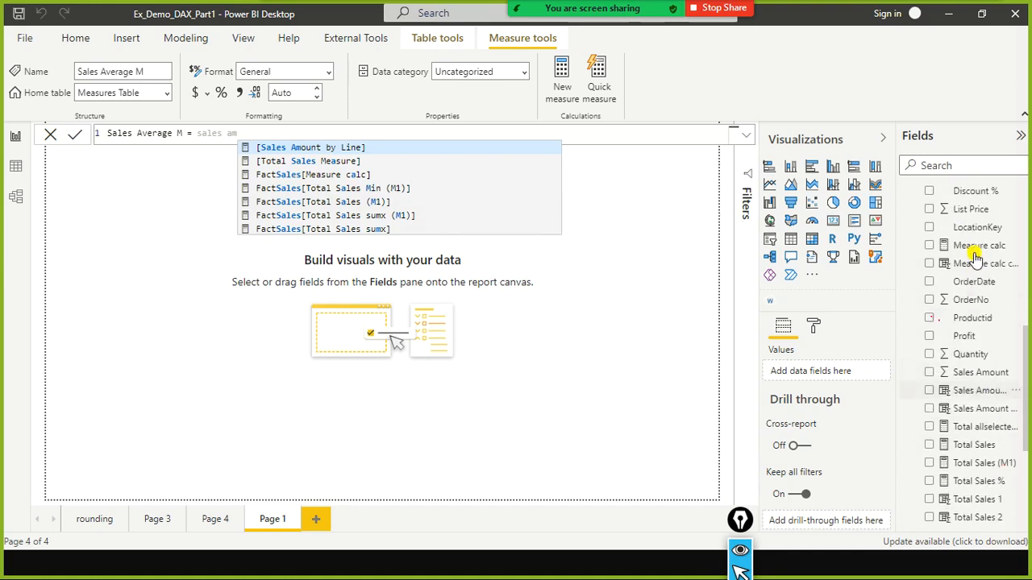
{"action": "scroll", "coordinate": [953, 280], "scroll_direction": "up", "scroll_amount": 2}
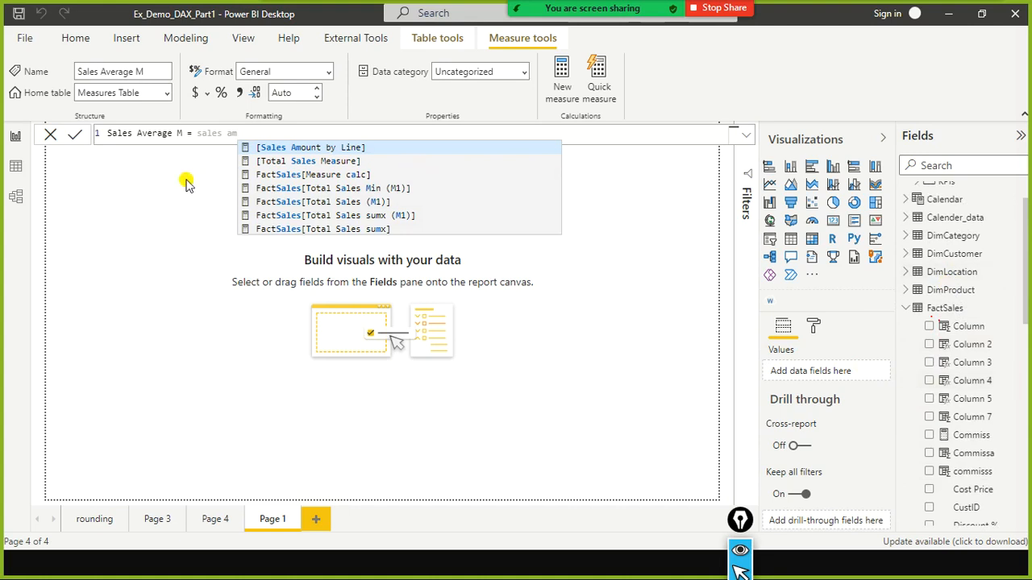
{"action": "left_click", "coordinate": [51, 135]}
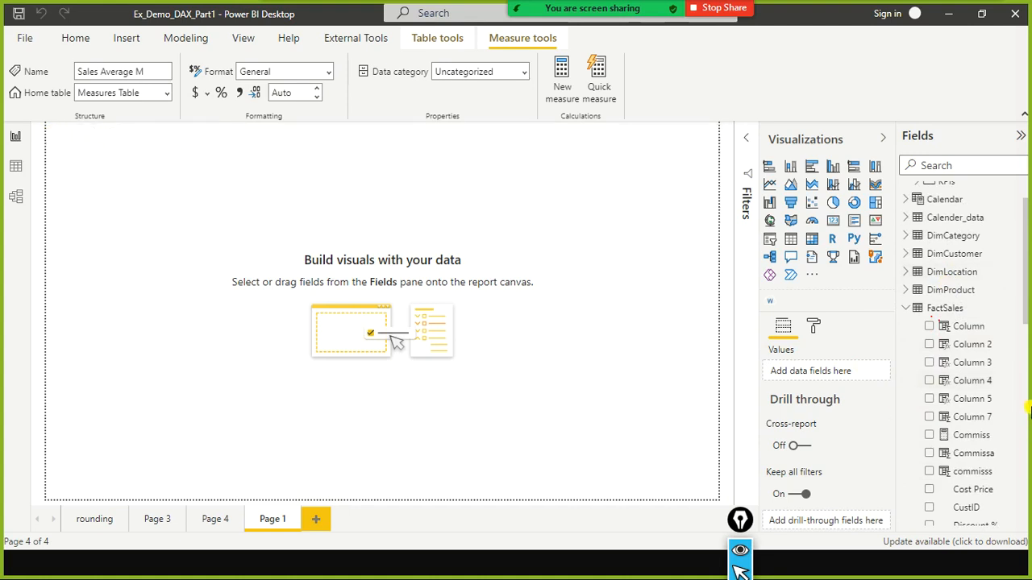
Select the Sales Amount column in FactSales and view its available summarization options without changing them
{"action": "scroll", "coordinate": [975, 439], "scroll_direction": "down", "scroll_amount": 3}
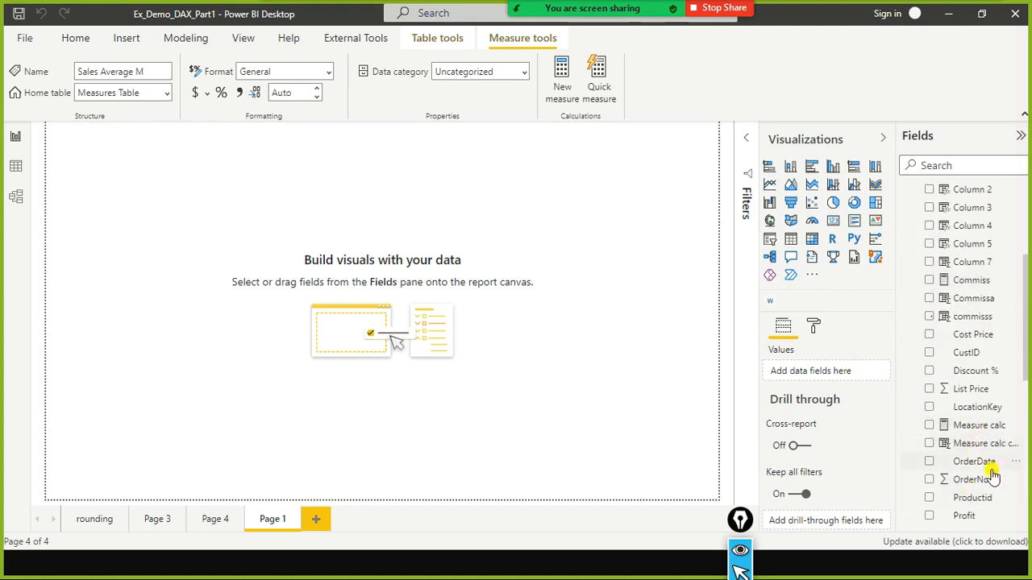
{"action": "scroll", "coordinate": [974, 468], "scroll_direction": "down", "scroll_amount": 3}
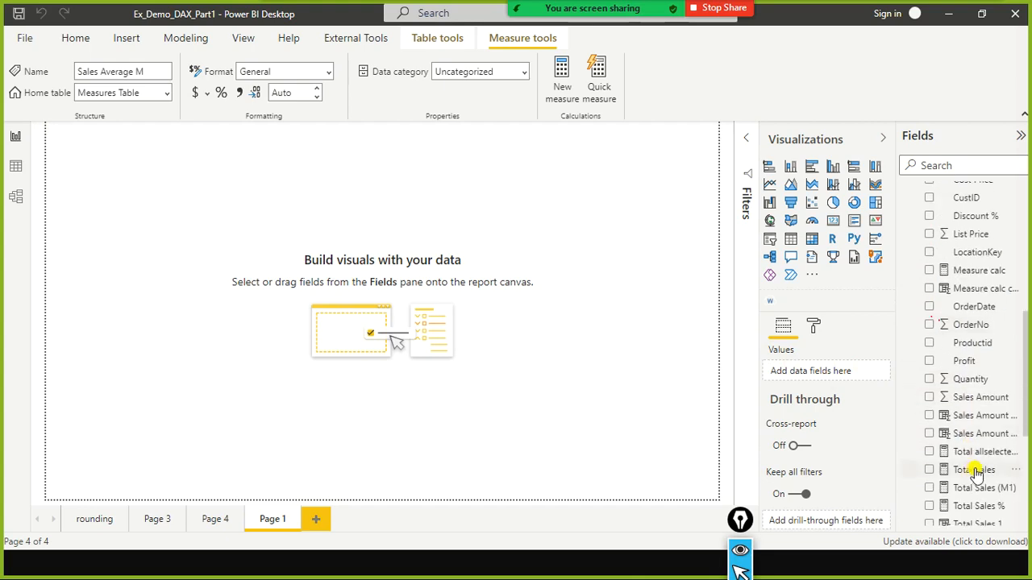
{"action": "left_click", "coordinate": [962, 396]}
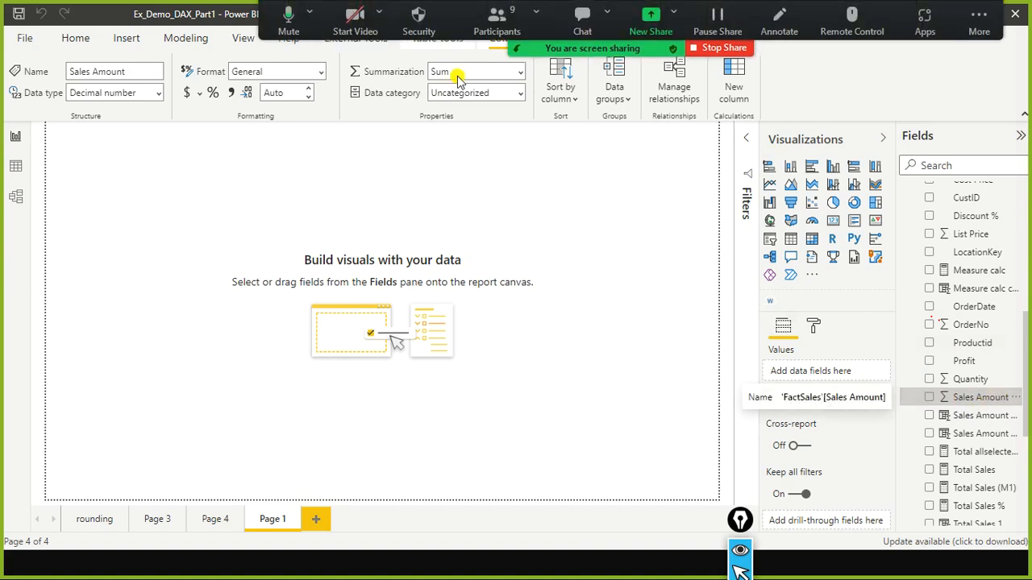
{"action": "left_click", "coordinate": [520, 73]}
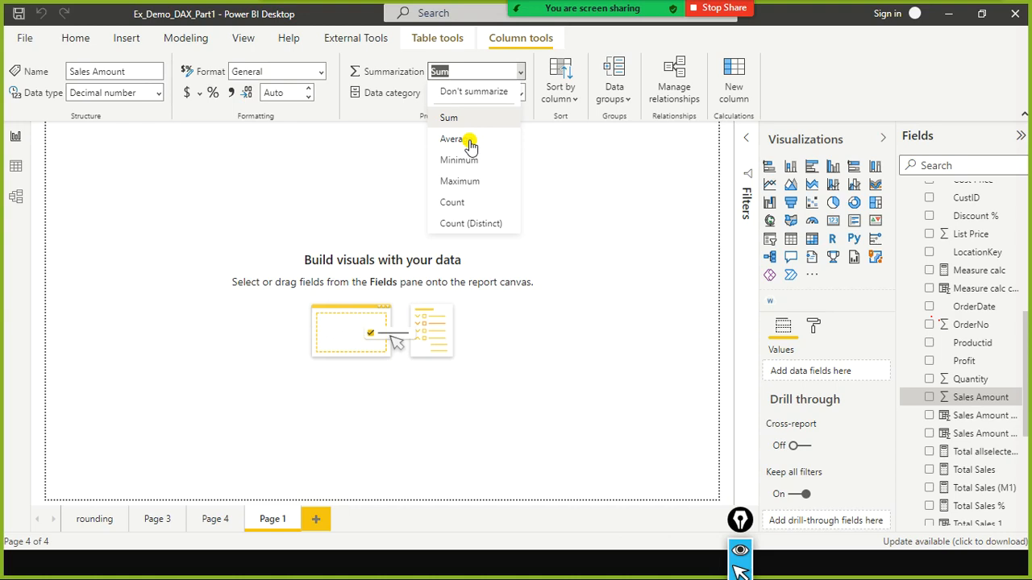
{"action": "left_click", "coordinate": [544, 161]}
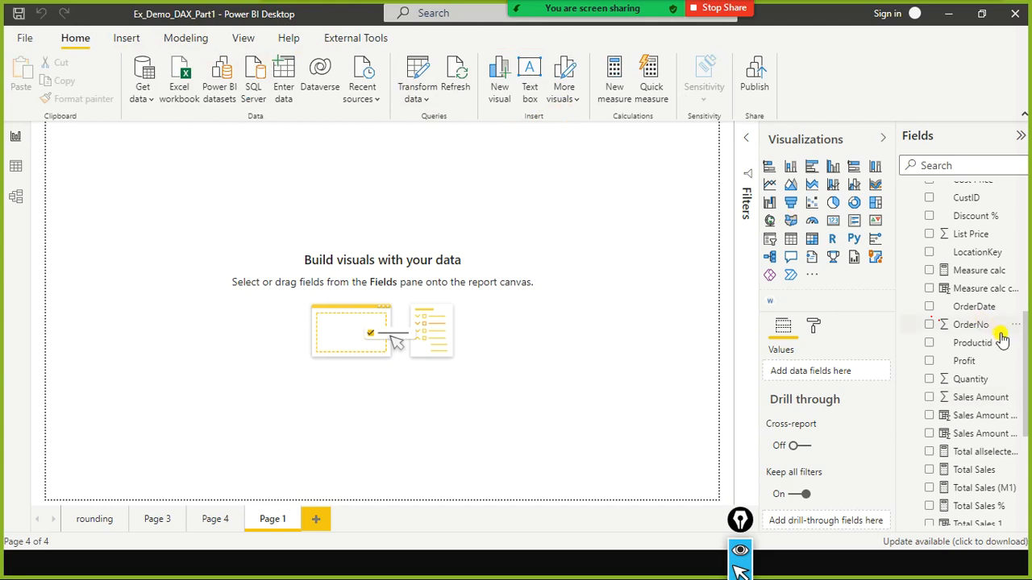
Look through the field list, display the formula of Sales Average M, and compare the placement of Measures Table with Measure Table
{"action": "scroll", "coordinate": [1000, 336], "scroll_direction": "up", "scroll_amount": 5}
{"action": "scroll", "coordinate": [1000, 343], "scroll_direction": "down", "scroll_amount": 4}
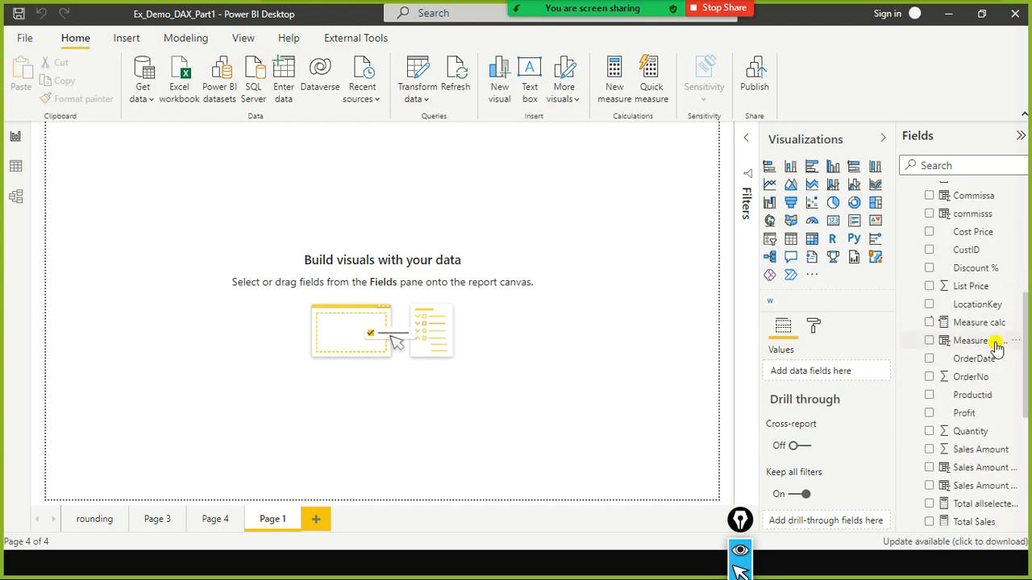
{"action": "scroll", "coordinate": [997, 347], "scroll_direction": "up", "scroll_amount": 8}
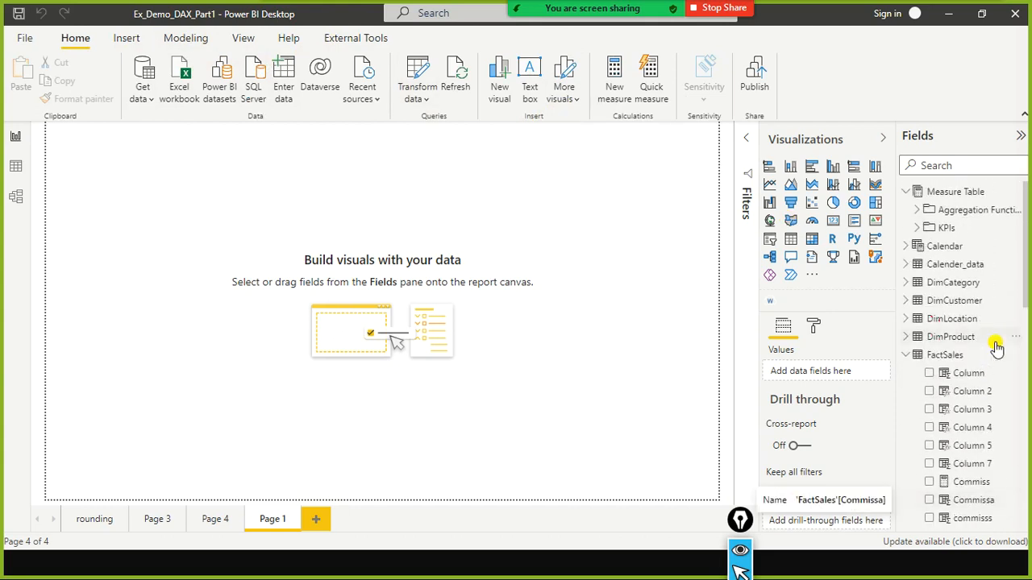
{"action": "scroll", "coordinate": [999, 355], "scroll_direction": "down", "scroll_amount": 8}
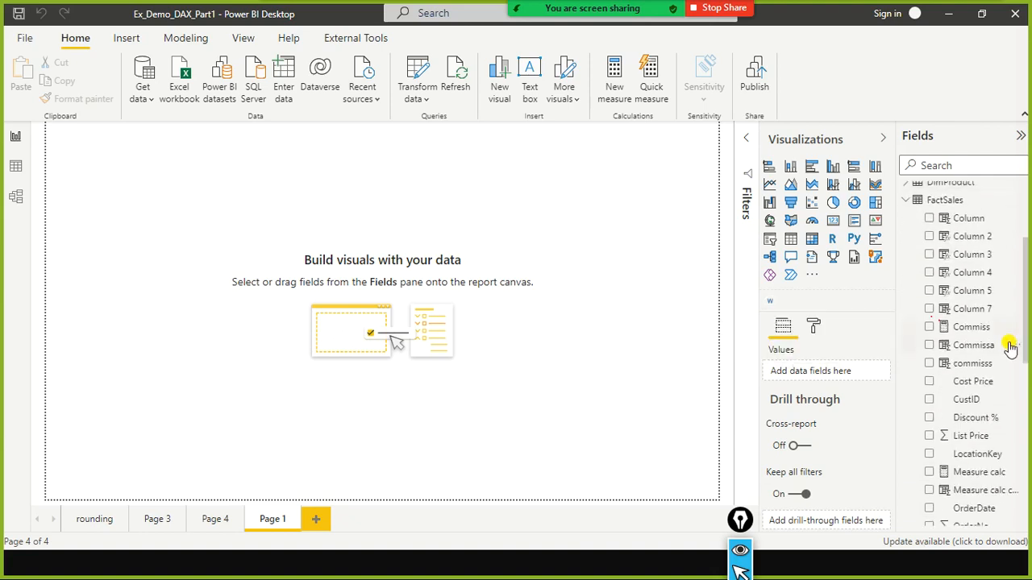
{"action": "scroll", "coordinate": [1004, 361], "scroll_direction": "down", "scroll_amount": 4}
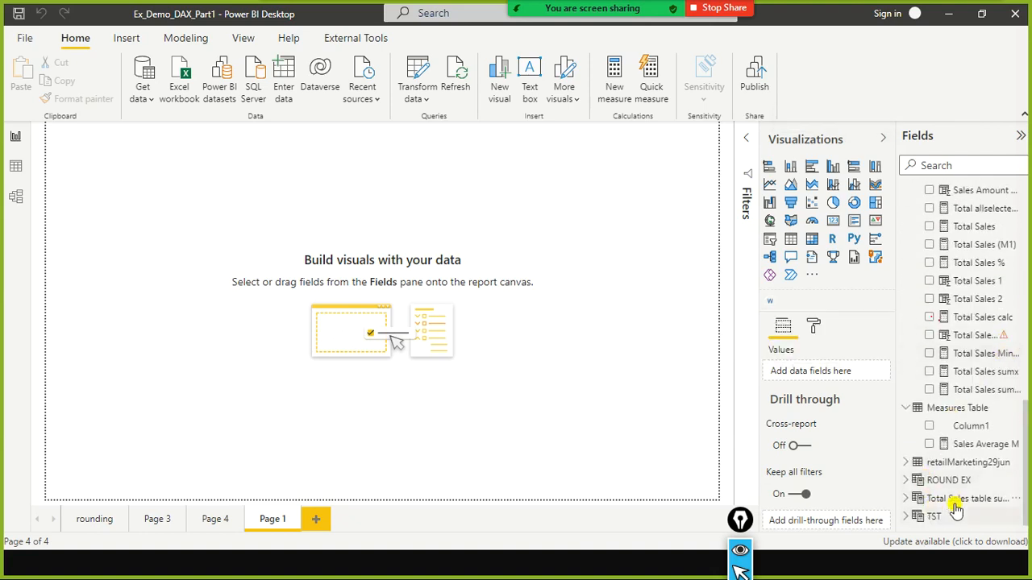
{"action": "left_click", "coordinate": [992, 446]}
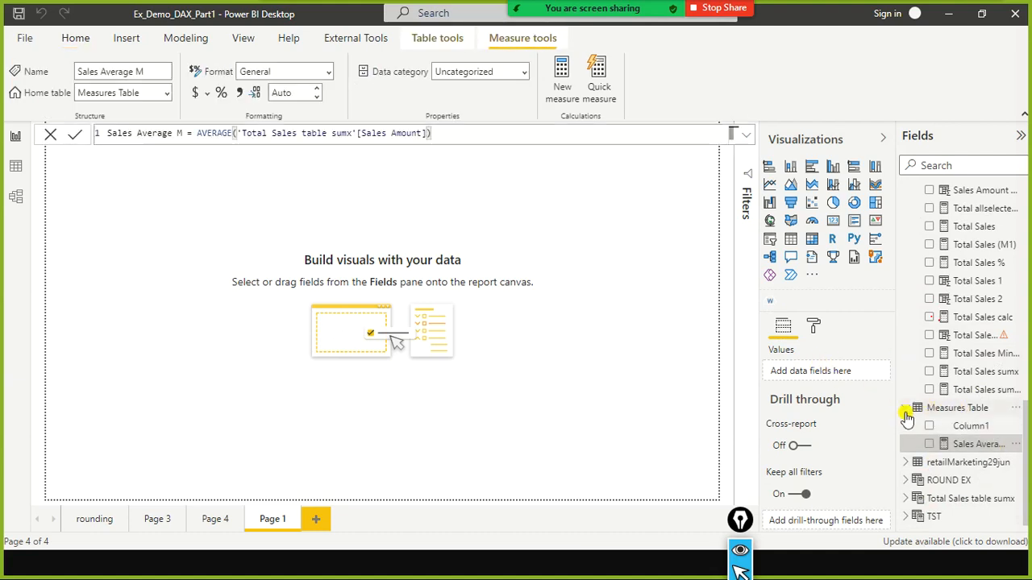
{"action": "scroll", "coordinate": [916, 410], "scroll_direction": "up", "scroll_amount": 10}
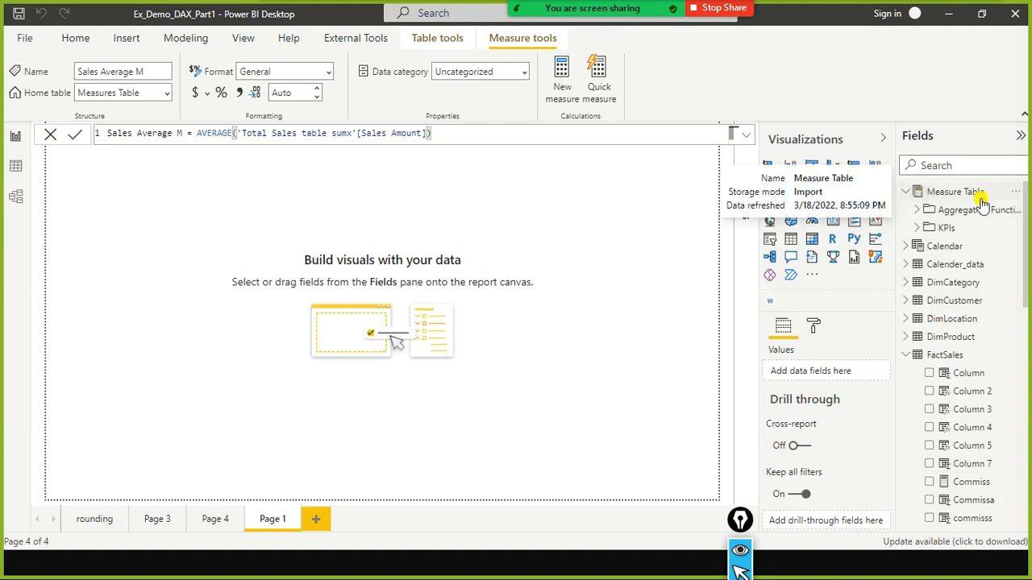
{"action": "scroll", "coordinate": [919, 273], "scroll_direction": "down", "scroll_amount": 10}
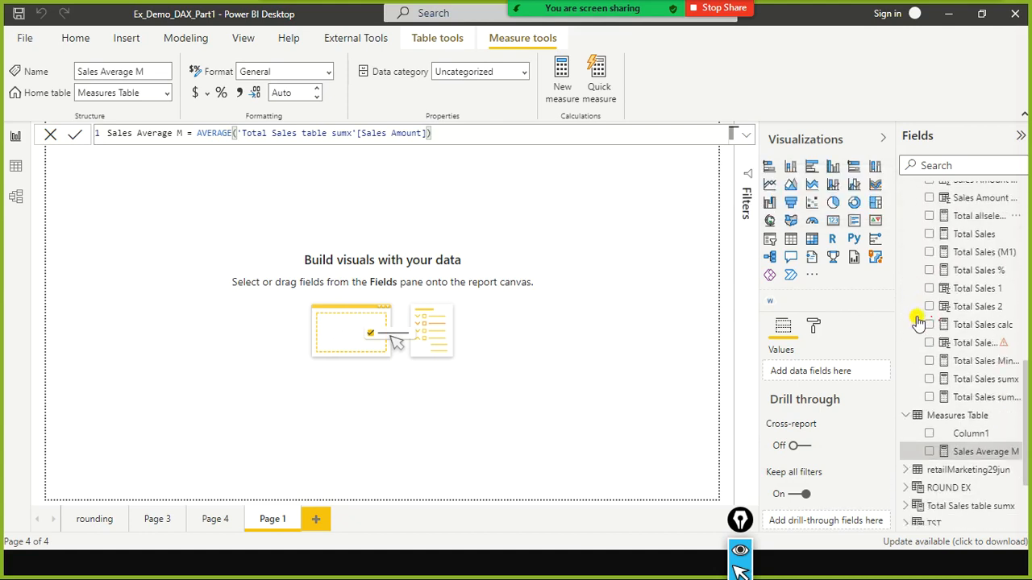
{"action": "scroll", "coordinate": [907, 414], "scroll_direction": "up", "scroll_amount": 1}
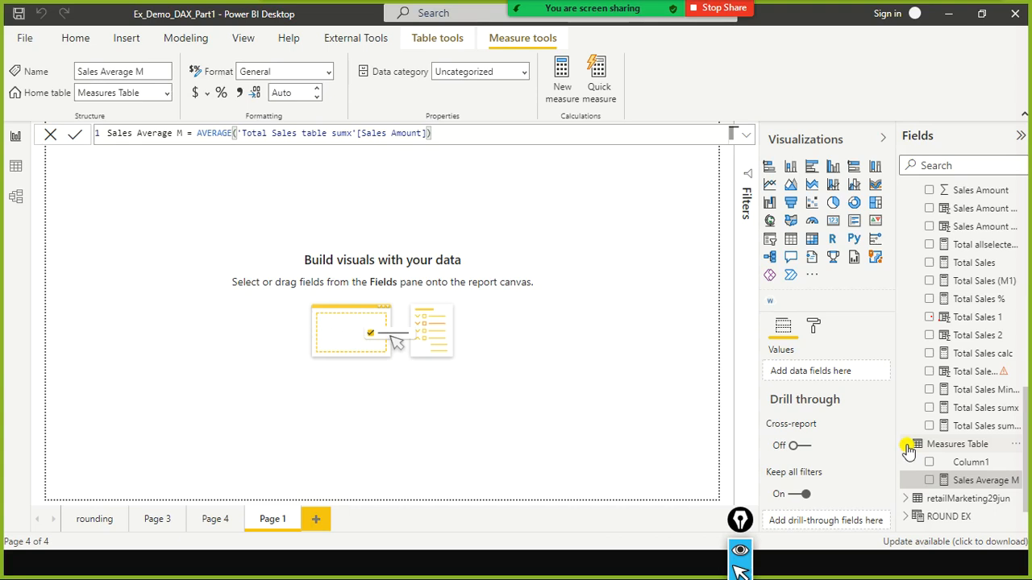
{"action": "left_click", "coordinate": [1016, 445]}
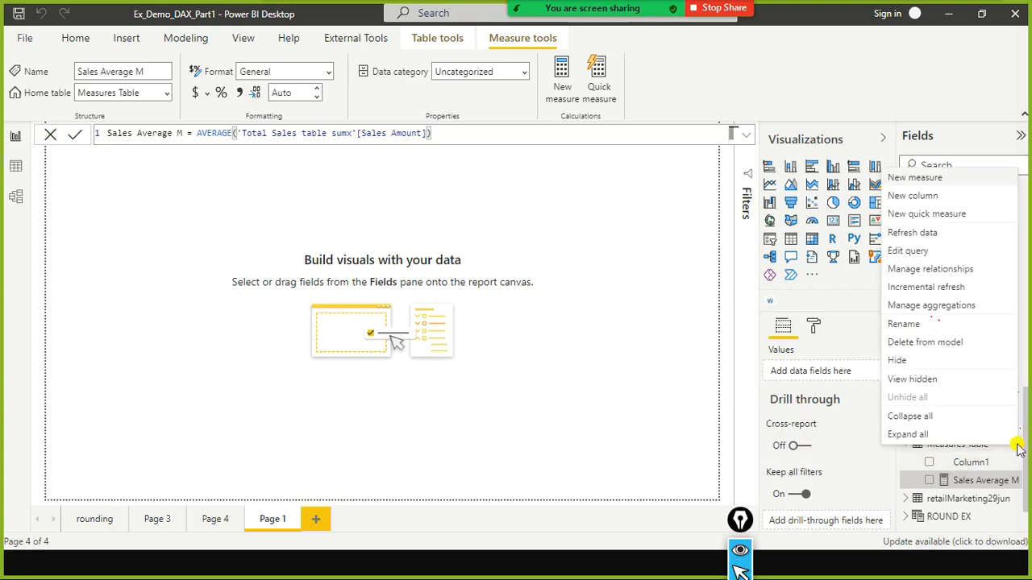
{"action": "left_click", "coordinate": [1019, 144]}
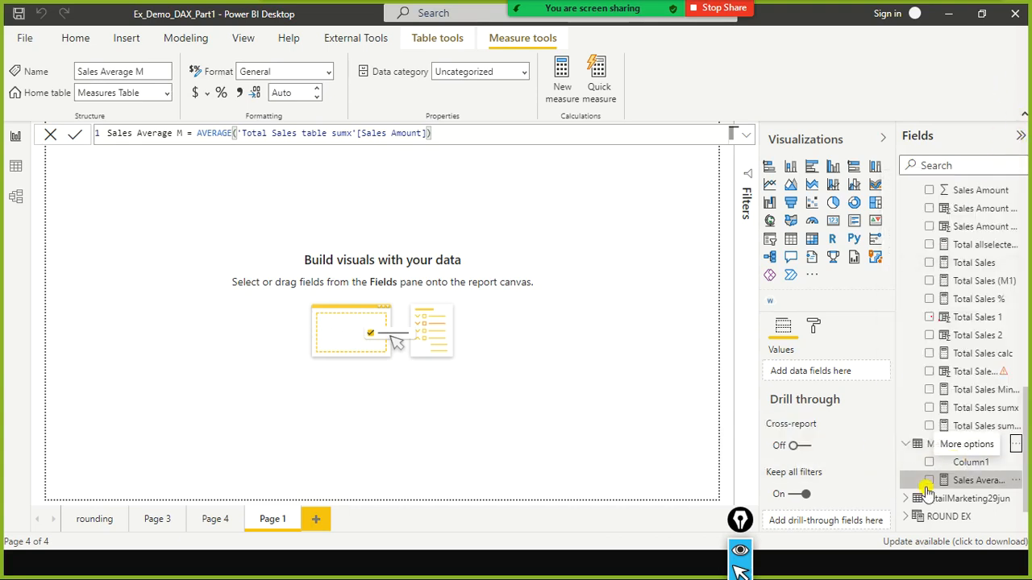
{"action": "double_click", "coordinate": [939, 450]}
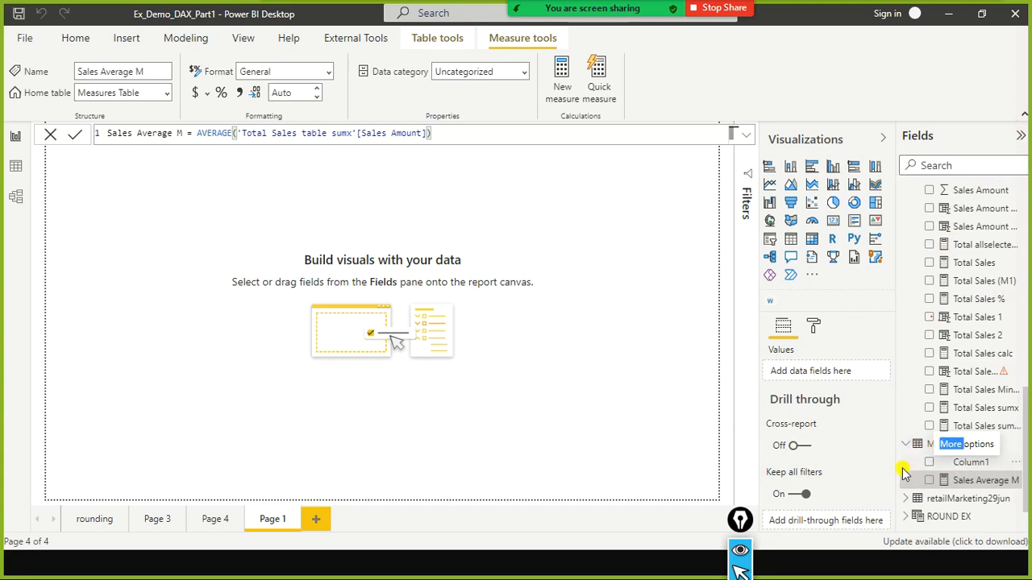
Redefine Sales Average M as AVERAGE( FactSales[Sales Amount])
{"action": "double_click", "coordinate": [966, 481]}
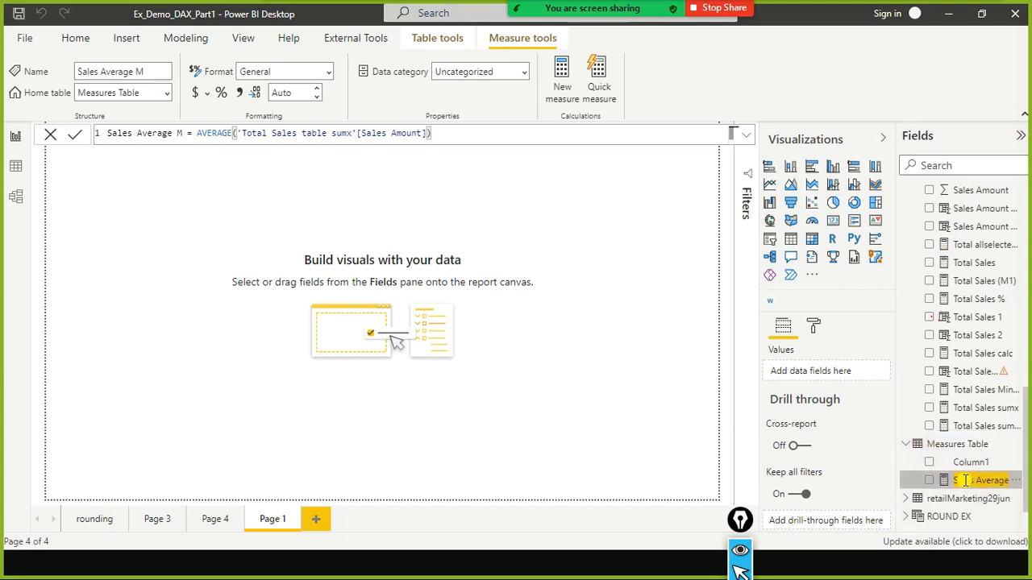
{"action": "left_click", "coordinate": [232, 131]}
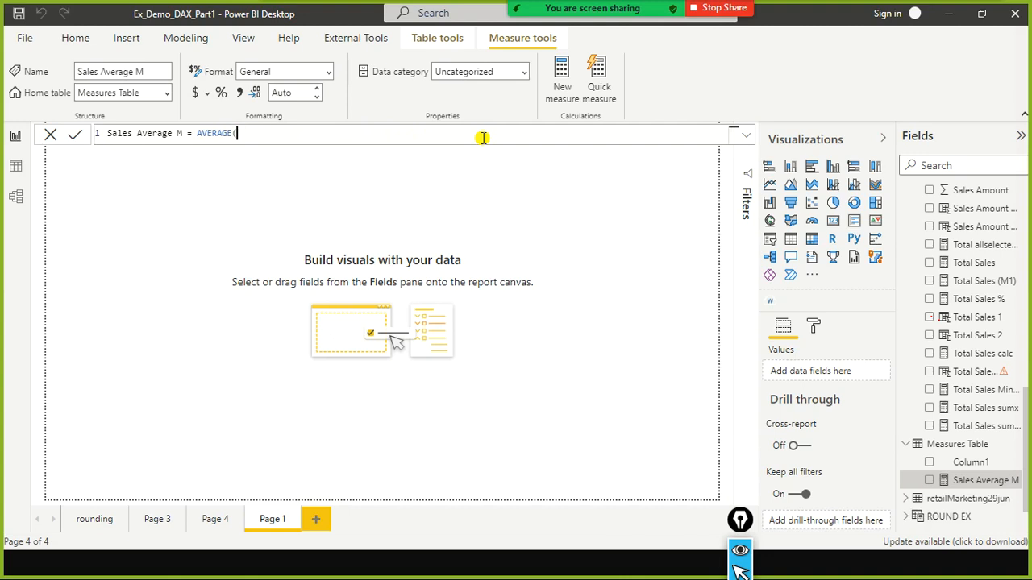
{"action": "type", "text": "sales"}
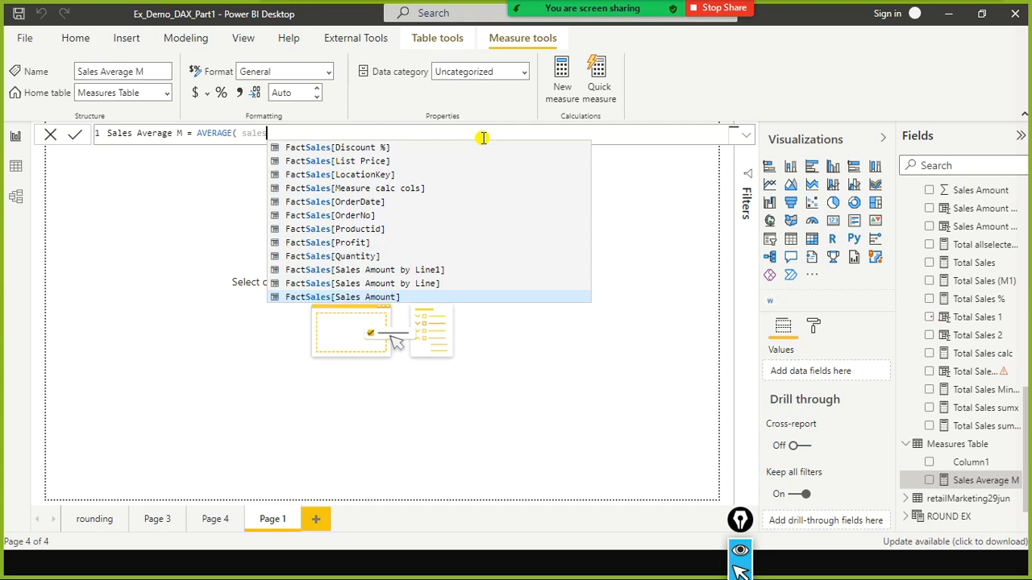
{"action": "left_click", "coordinate": [359, 297]}
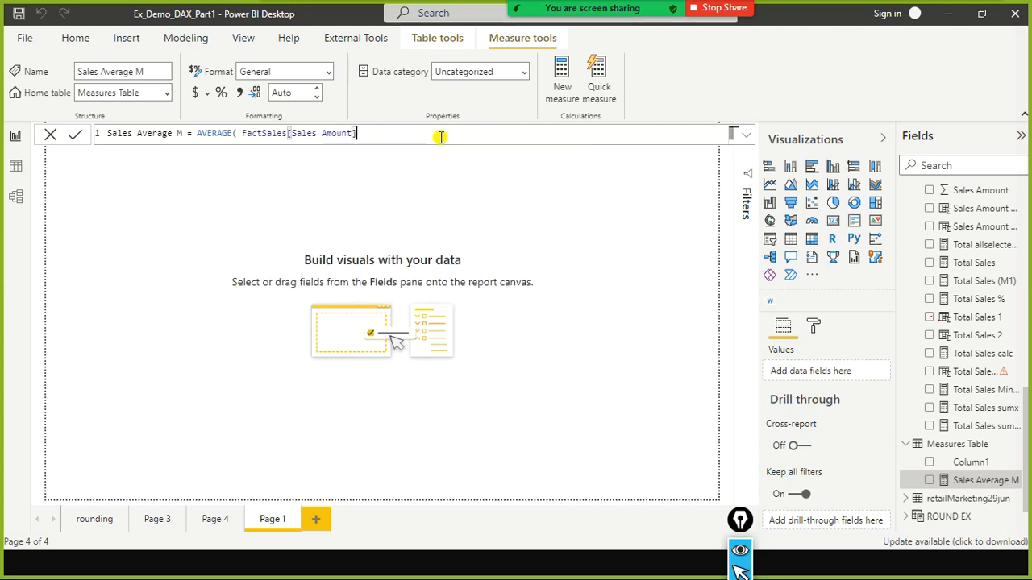
{"action": "type", "text": ")"}
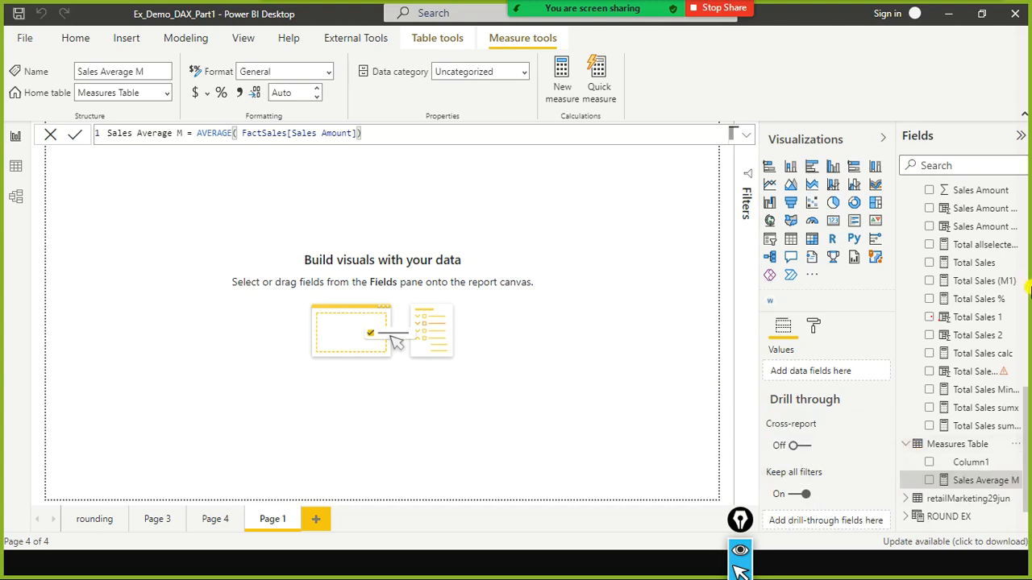
Refresh the field list and delete the placeholder column Column1 from Measures Table, confirming the deletion
{"action": "left_click", "coordinate": [1019, 141]}
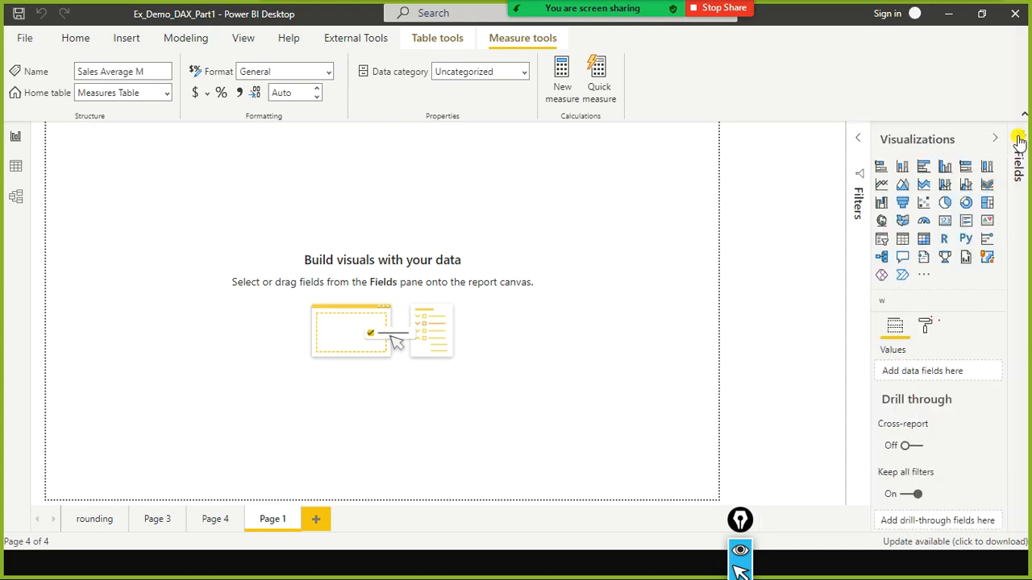
{"action": "left_click", "coordinate": [1018, 139]}
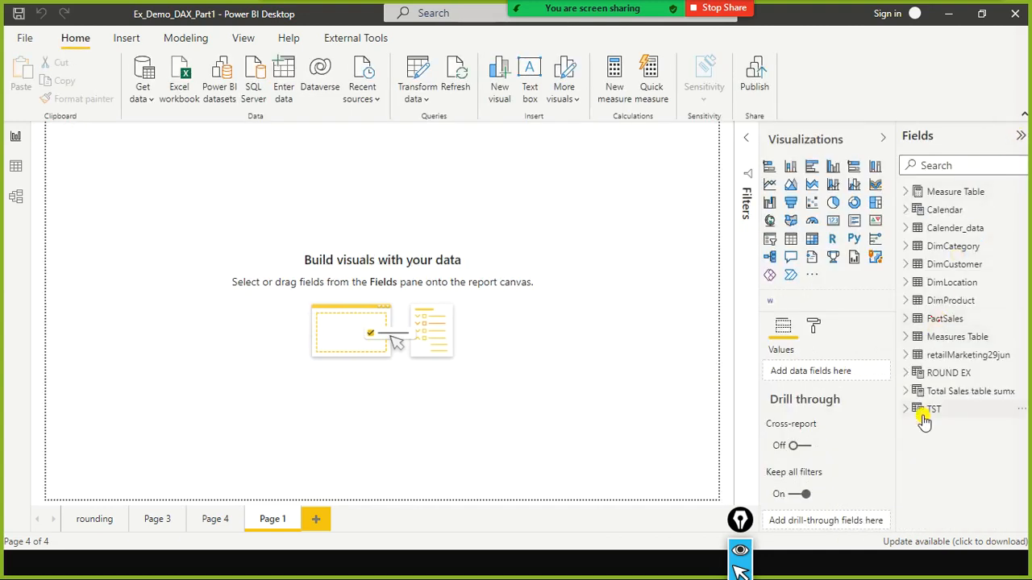
{"action": "left_click", "coordinate": [904, 337]}
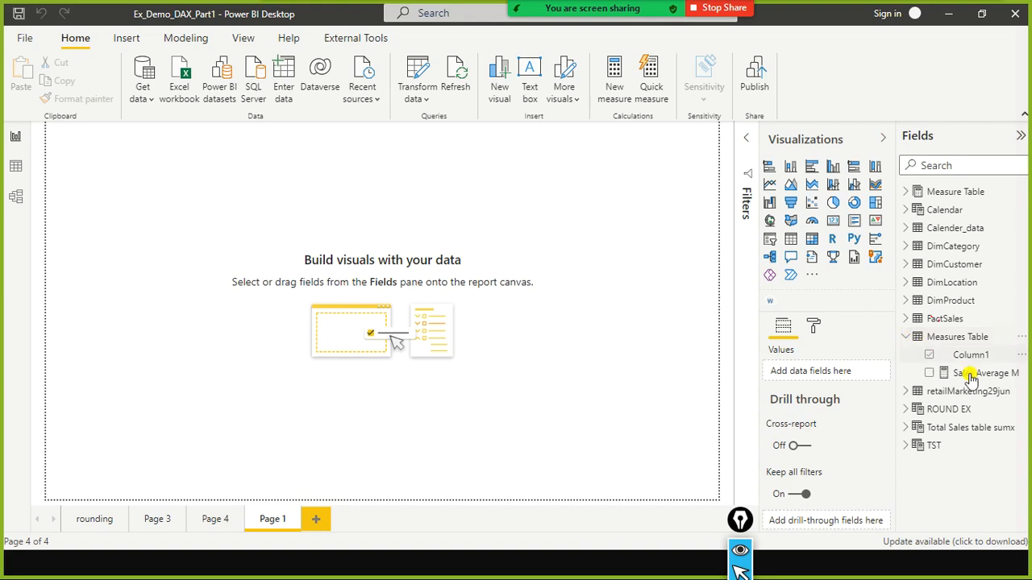
{"action": "left_click", "coordinate": [1021, 355]}
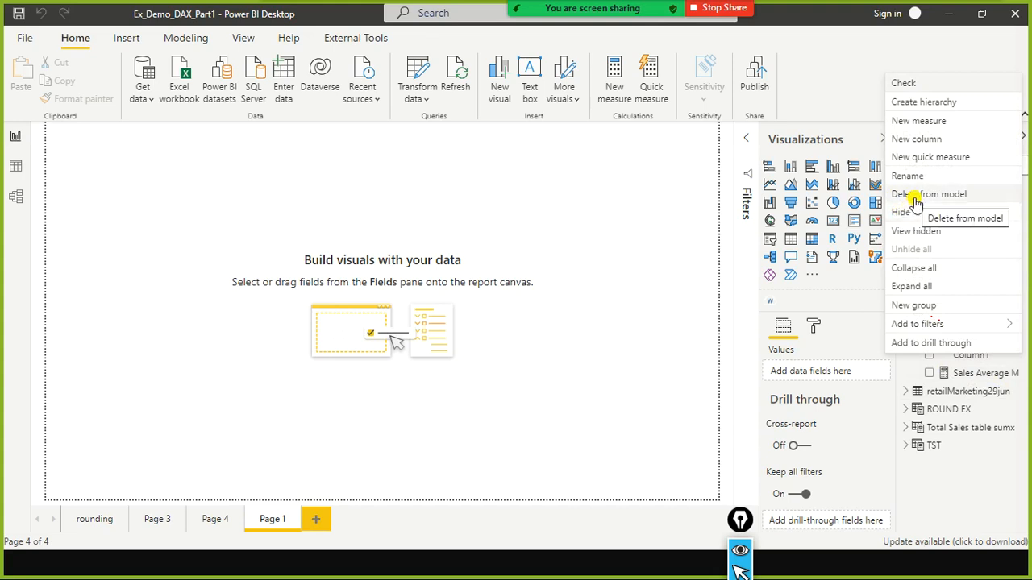
{"action": "left_click", "coordinate": [725, 364]}
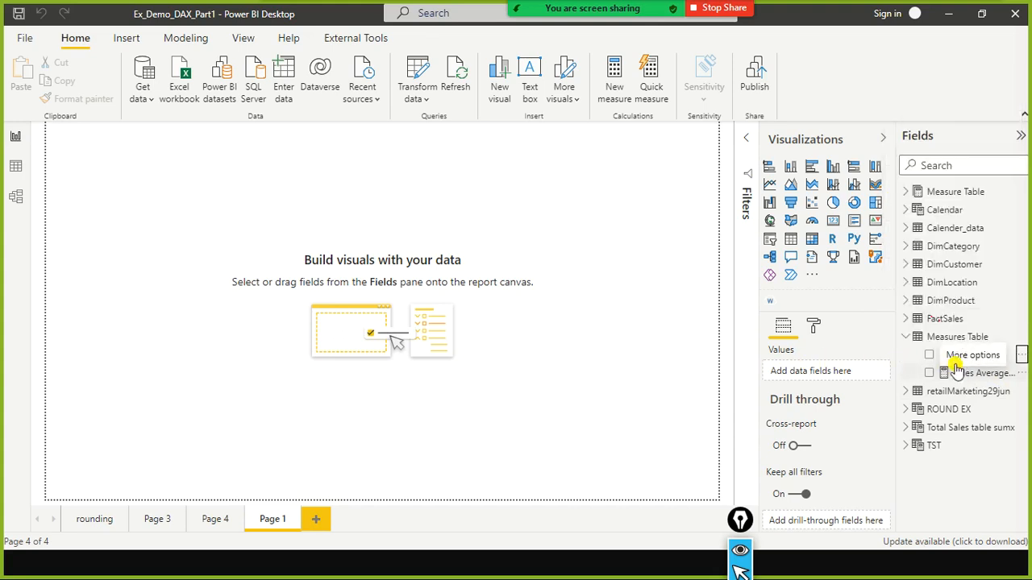
{"action": "left_click", "coordinate": [1022, 359]}
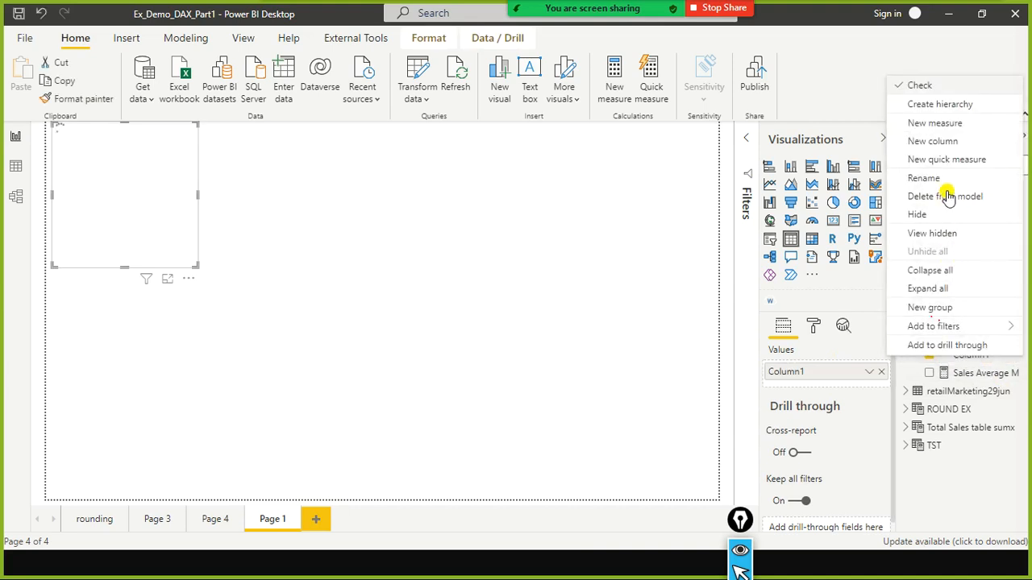
{"action": "left_click", "coordinate": [944, 198]}
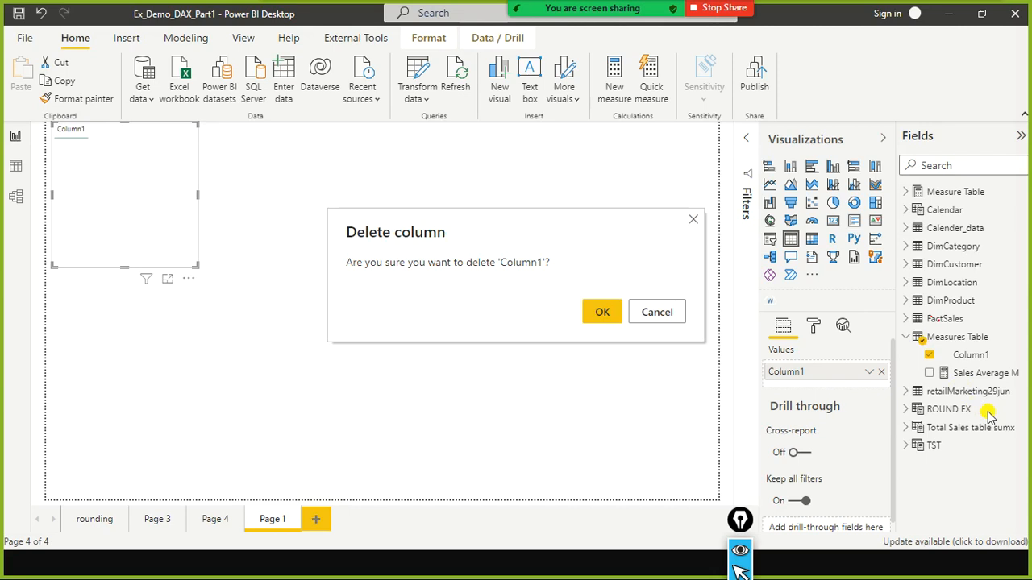
{"action": "left_click", "coordinate": [600, 309]}
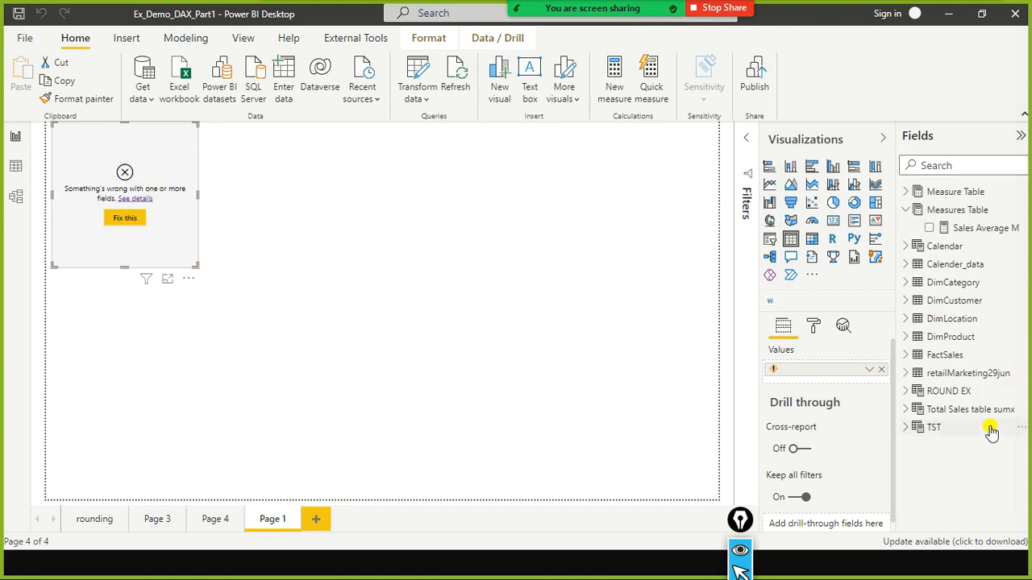
Remove the broken table visual that used Column1 from Page 1
{"action": "left_click_drag", "start_coordinate": [141, 171], "coordinate": [212, 269]}
{"action": "left_click", "coordinate": [259, 214]}
{"action": "left_click", "coordinate": [279, 246]}
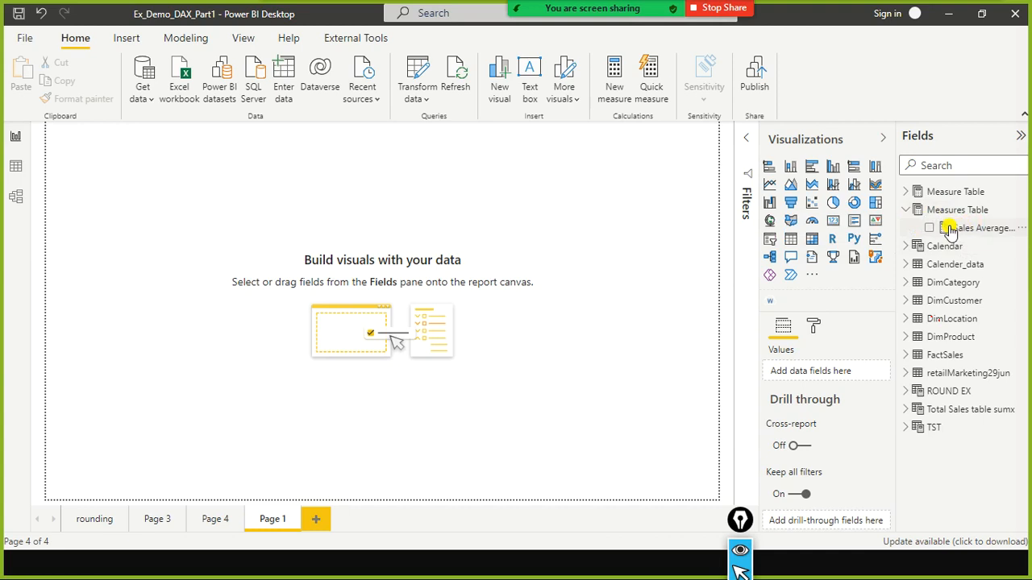
Expand Measure Table with its aggregation and KPIs folders to view how their measures are organized
{"action": "left_click", "coordinate": [906, 193]}
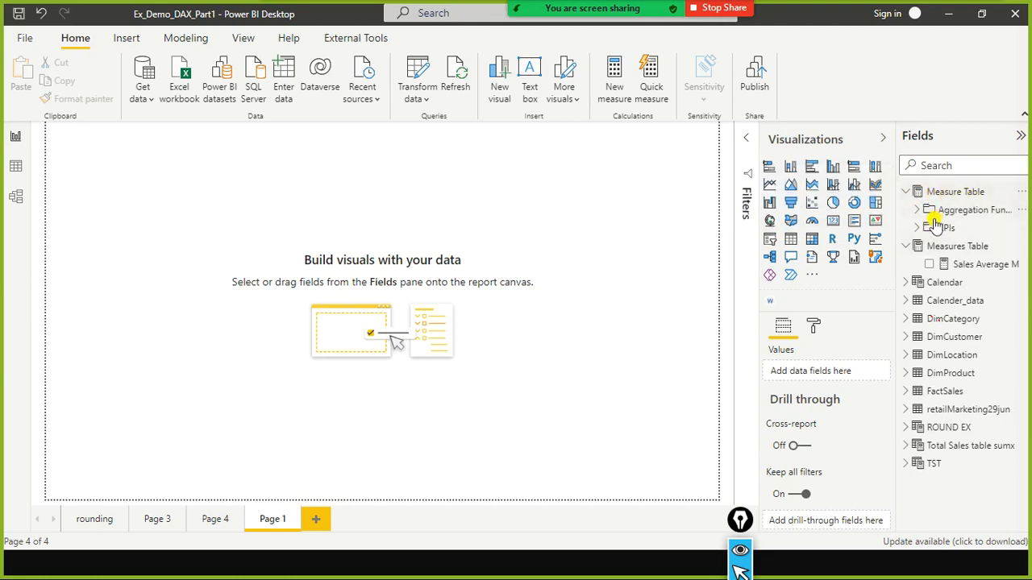
{"action": "left_click", "coordinate": [916, 210]}
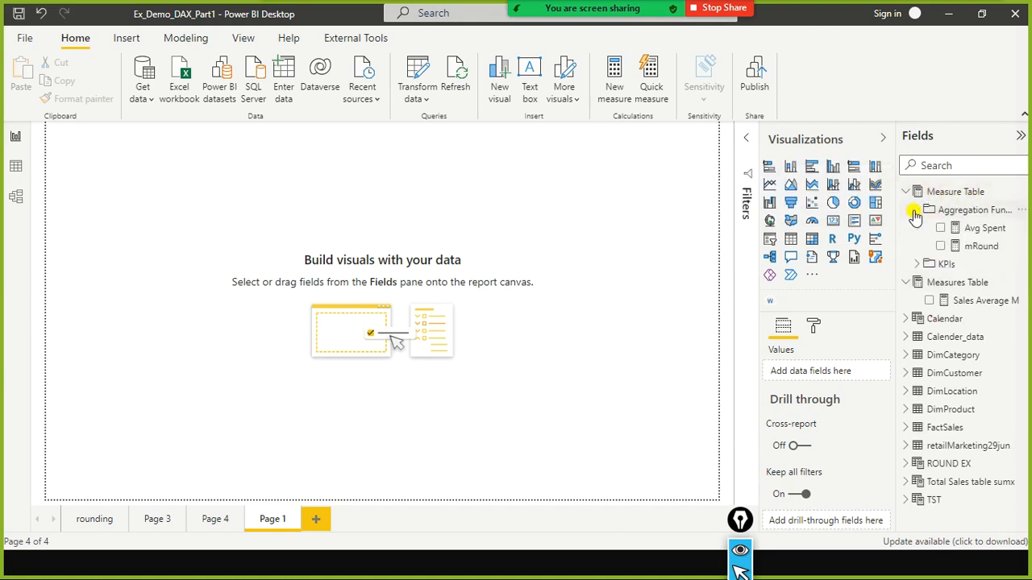
{"action": "left_click", "coordinate": [917, 266]}
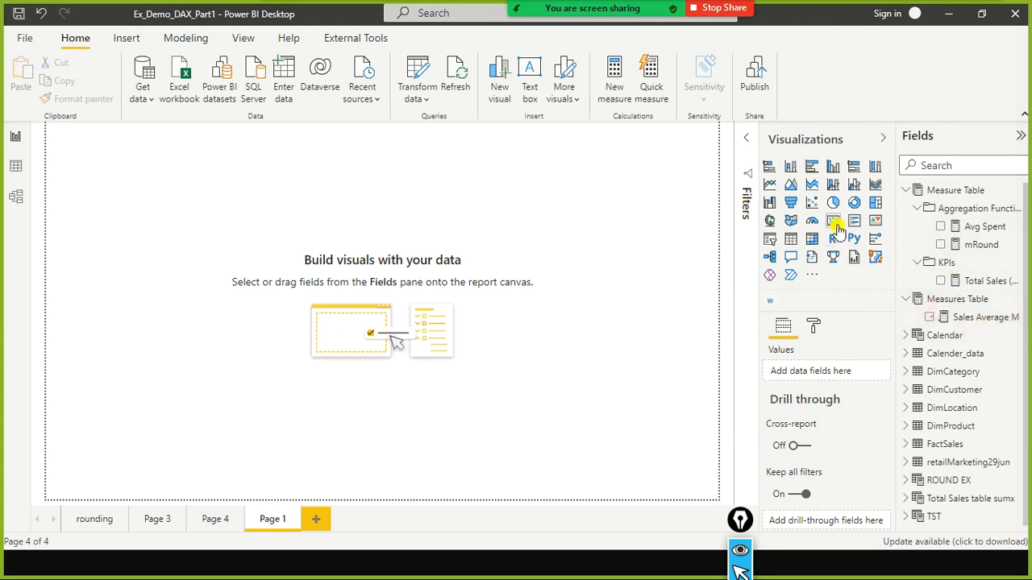
Add a card visual showing Sales Average M to Page 1, and adjust its size and position
{"action": "left_click", "coordinate": [768, 207]}
{"action": "left_click_drag", "start_coordinate": [142, 177], "coordinate": [220, 226]}
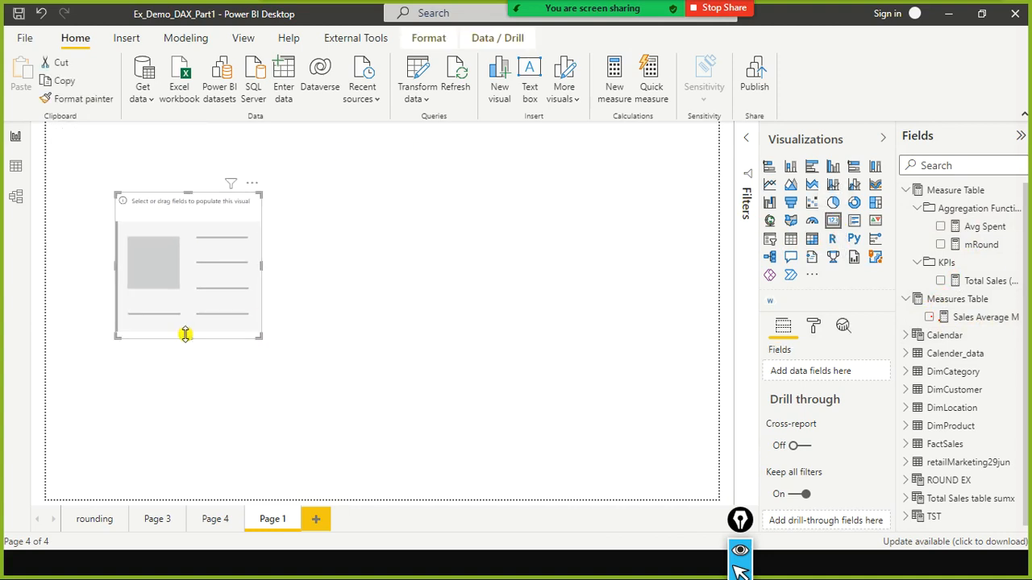
{"action": "left_click_drag", "start_coordinate": [185, 334], "coordinate": [228, 270]}
{"action": "left_click_drag", "start_coordinate": [972, 323], "coordinate": [214, 232]}
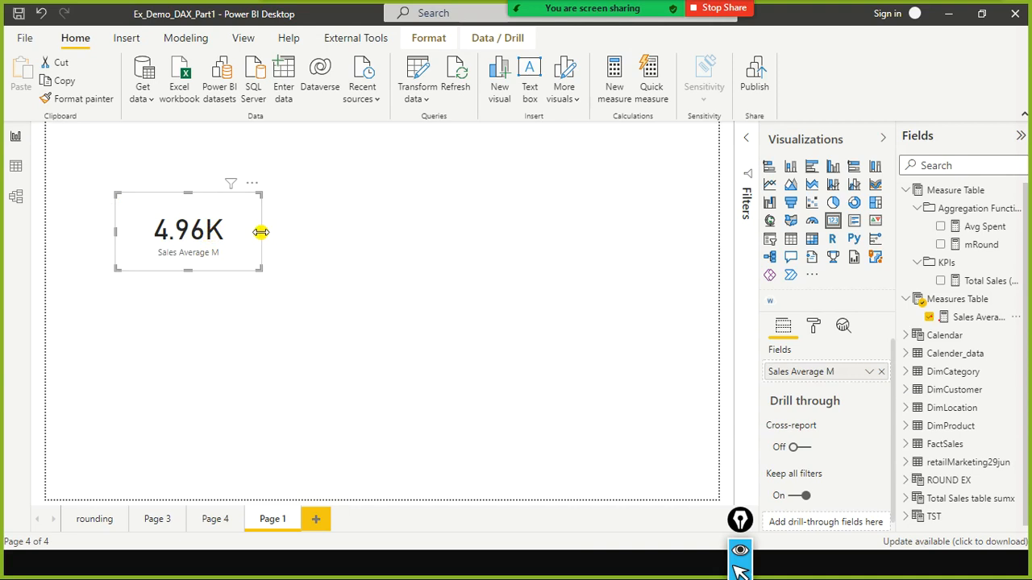
{"action": "left_click_drag", "start_coordinate": [260, 232], "coordinate": [293, 229]}
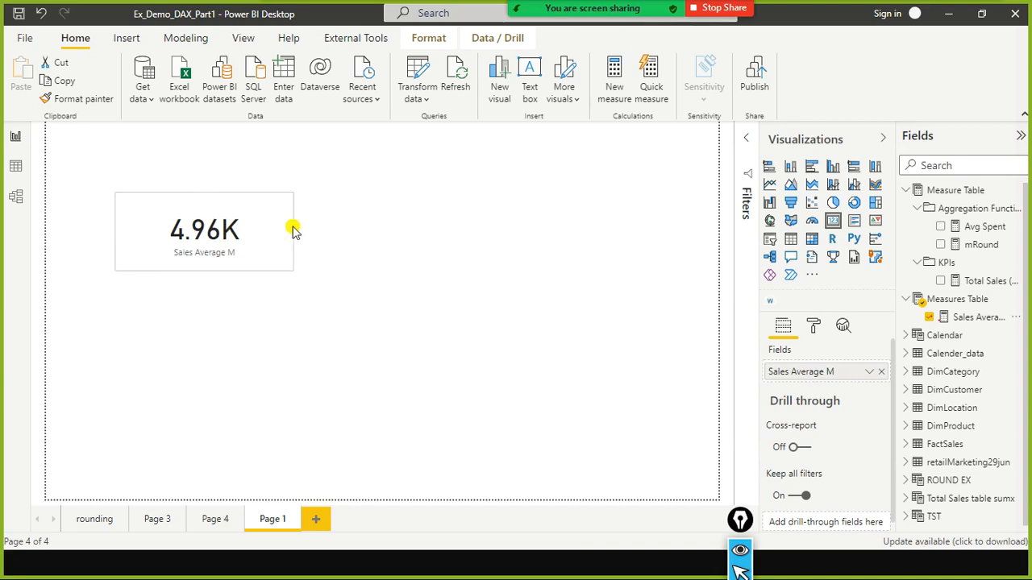
{"action": "left_click_drag", "start_coordinate": [205, 271], "coordinate": [253, 288]}
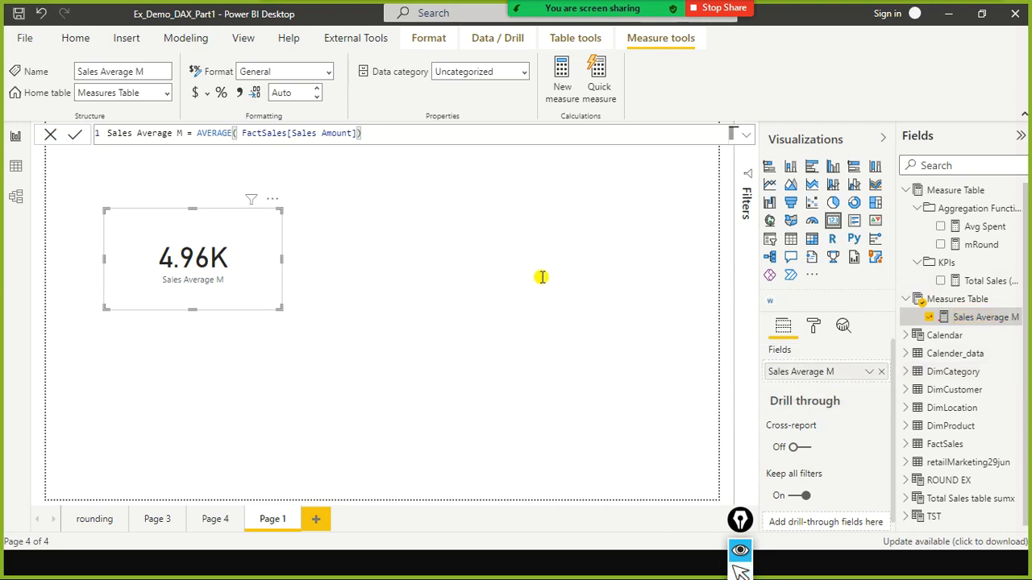
Annotate the screen beside the card with "Average(column)" and the line "1. It does not support Logical value & Text value"
{"action": "type", "text": "Av"}
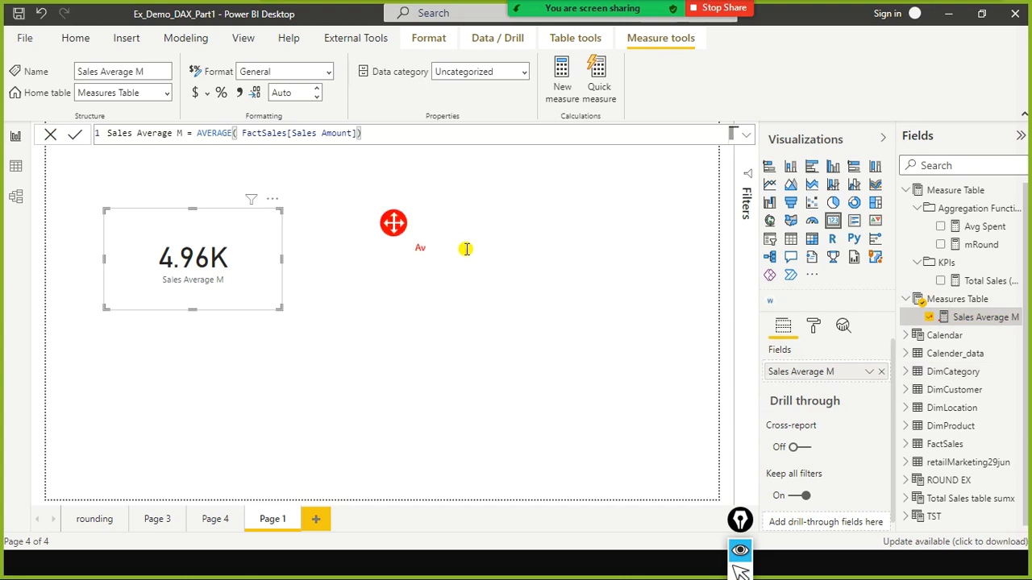
{"action": "type", "text": "erage()"}
{"action": "type", "text": "co"}
{"action": "type", "text": "lumn"}
{"action": "type", "text": ")"}
{"action": "type", "text": "1. "}
{"action": "type", "text": "It does not sub"}
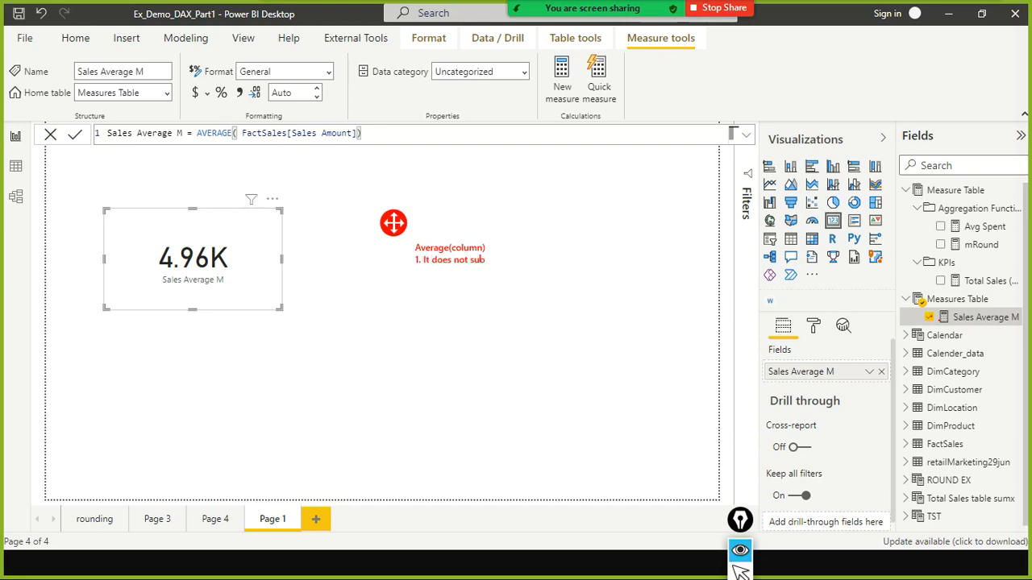
{"action": "key", "text": "BackSpace"}
{"action": "type", "text": "pport Logical values"}
{"action": "key", "text": "BackSpace"}
{"action": "type", "text": "& Text"}
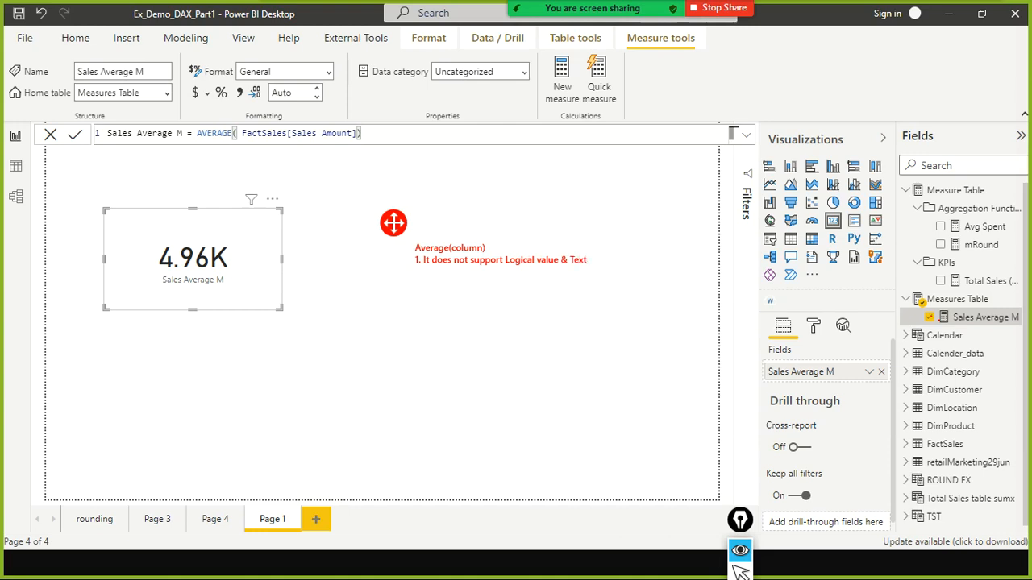
{"action": "type", "text": " value"}
Add the second annotation line "2. cells with the zero values will be included"
{"action": "type", "text": "2."}
{"action": "type", "text": " cells wil"}
{"action": "type", "text": "th thhe"}
{"action": "key", "text": "BackSpace"}
{"action": "key", "text": "BackSpace"}
{"action": "type", "text": "e zero values w"}
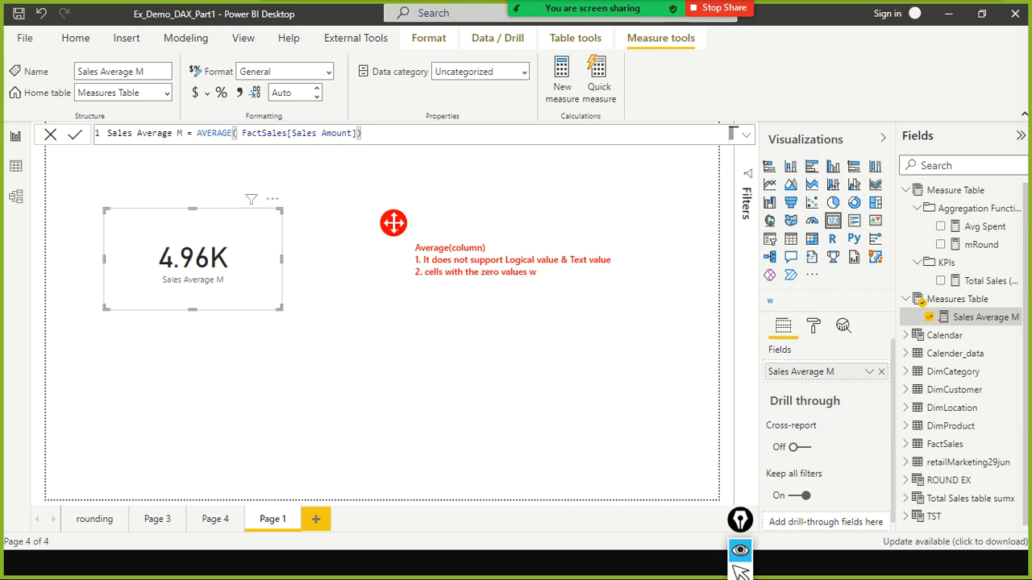
{"action": "type", "text": "ill be included"}
{"action": "key", "text": "Return"}
Add the third annotation line "3. Average skip the null value" with the example "1,3,4,n/a ," and finish the text
{"action": "type", "text": "3. Average skill"}
{"action": "key", "text": "BackSpace"}
{"action": "key", "text": "BackSpace"}
{"action": "key", "text": "BackSpace"}
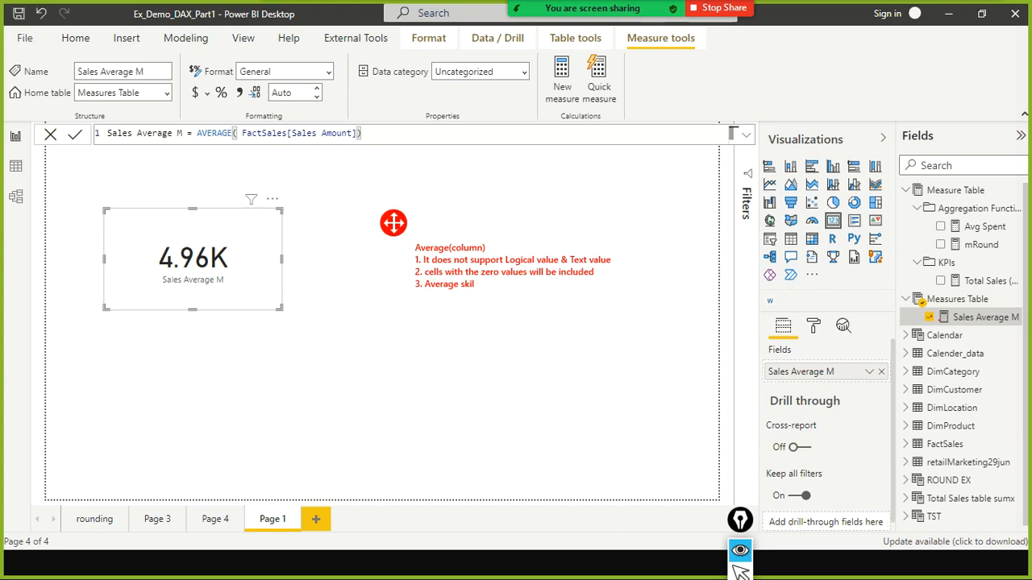
{"action": "key", "text": "BackSpace"}
{"action": "type", "text": "p the nnull"}
{"action": "key", "text": "BackSpace"}
{"action": "key", "text": "BackSpace"}
{"action": "key", "text": "BackSpace"}
{"action": "key", "text": "BackSpace"}
{"action": "key", "text": "BackSpace"}
{"action": "type", "text": "null"}
{"action": "type", "text": " value    "}
{"action": "type", "text": "1,3,4,n/a ,"}
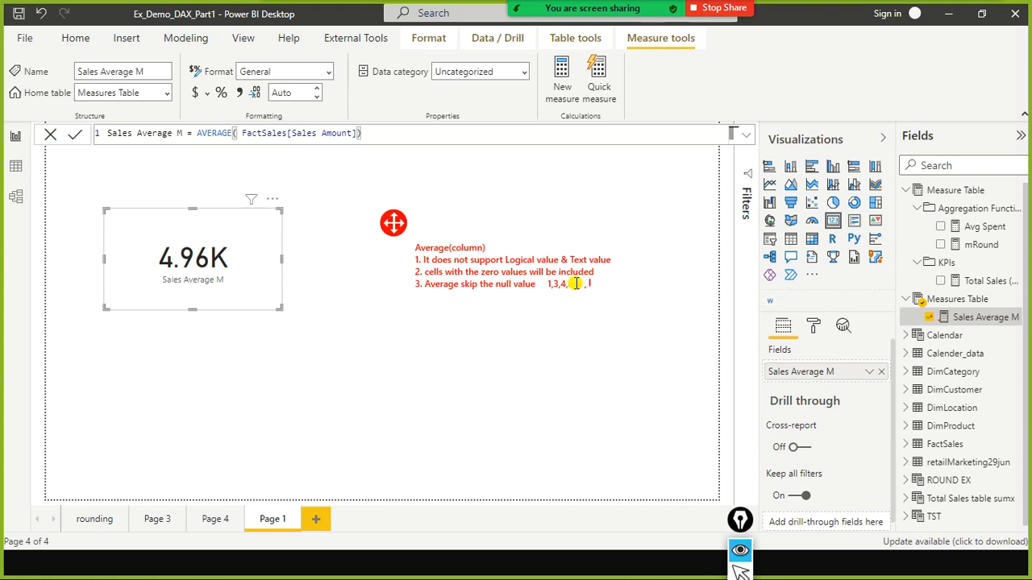
{"action": "left_click", "coordinate": [341, 438]}
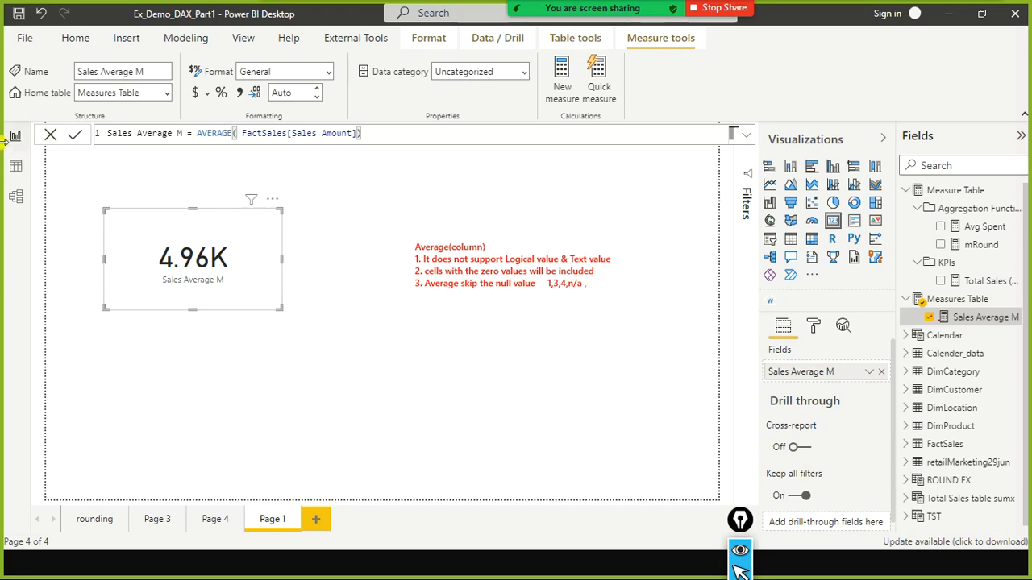
Examine the rows and columns of the retailMarketing29jun table in Data view for zero, blank and text values
{"action": "left_click", "coordinate": [17, 168]}
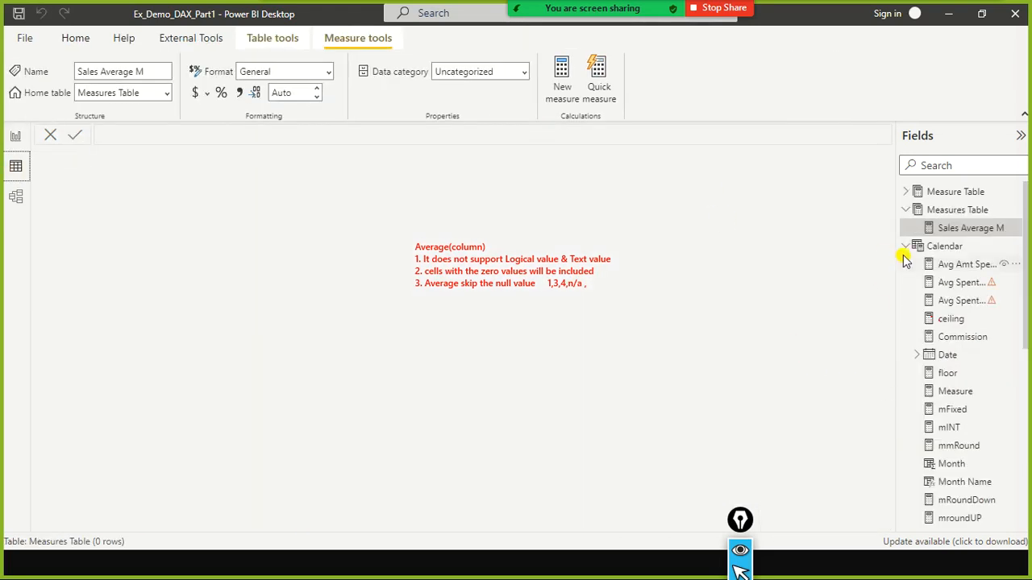
{"action": "left_click", "coordinate": [906, 248]}
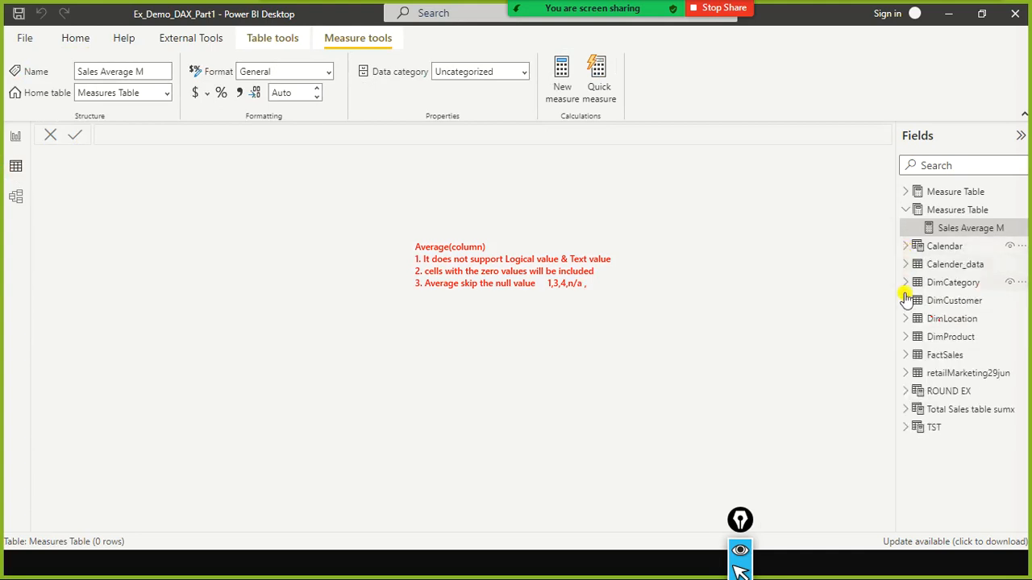
{"action": "left_click", "coordinate": [906, 374]}
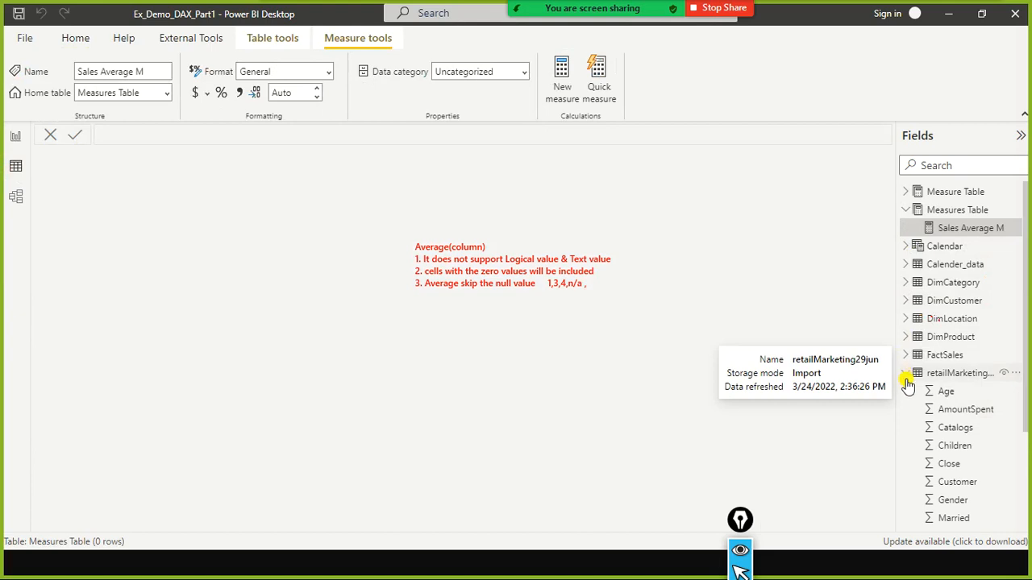
{"action": "scroll", "coordinate": [928, 374], "scroll_direction": "down", "scroll_amount": 3}
{"action": "scroll", "coordinate": [930, 376], "scroll_direction": "up", "scroll_amount": 3}
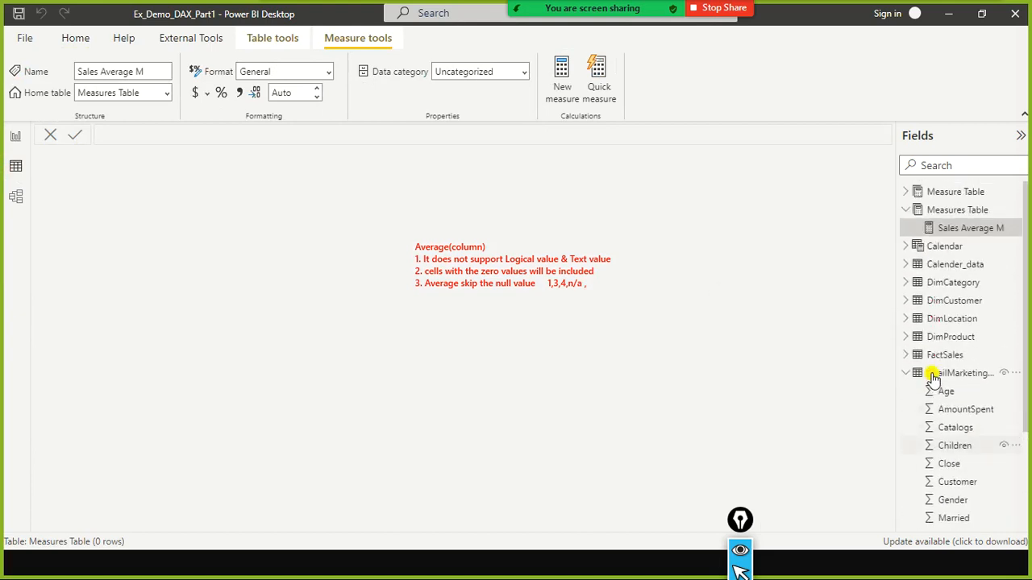
{"action": "scroll", "coordinate": [911, 379], "scroll_direction": "down", "scroll_amount": 3}
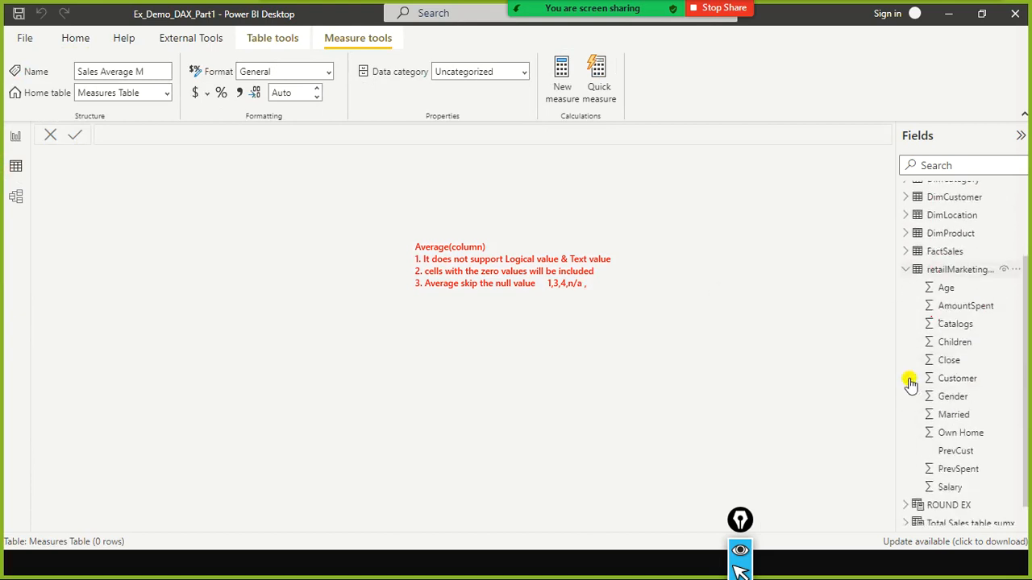
{"action": "left_click", "coordinate": [953, 275]}
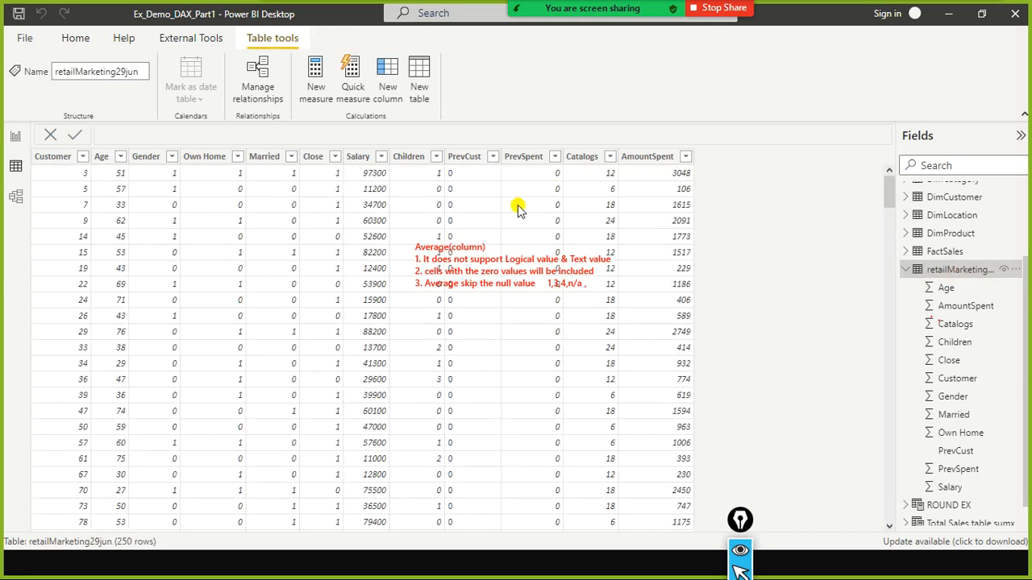
{"action": "scroll", "coordinate": [532, 198], "scroll_direction": "down", "scroll_amount": 7}
{"action": "scroll", "coordinate": [544, 189], "scroll_direction": "up", "scroll_amount": 7}
Open the report's queries for transformation in the Power Query Editor
{"action": "left_click", "coordinate": [72, 42]}
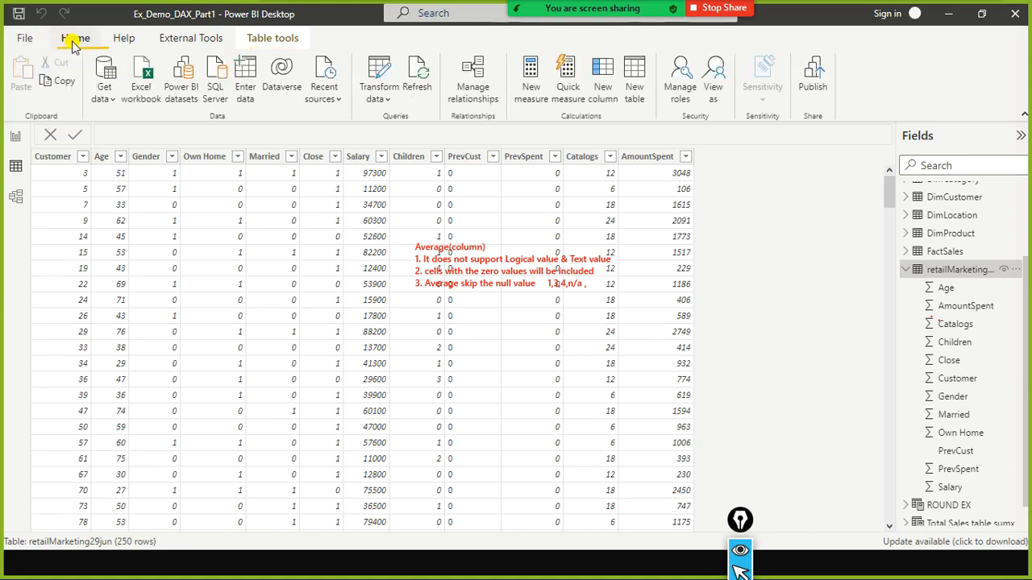
{"action": "left_click", "coordinate": [376, 97]}
{"action": "left_click", "coordinate": [381, 123]}
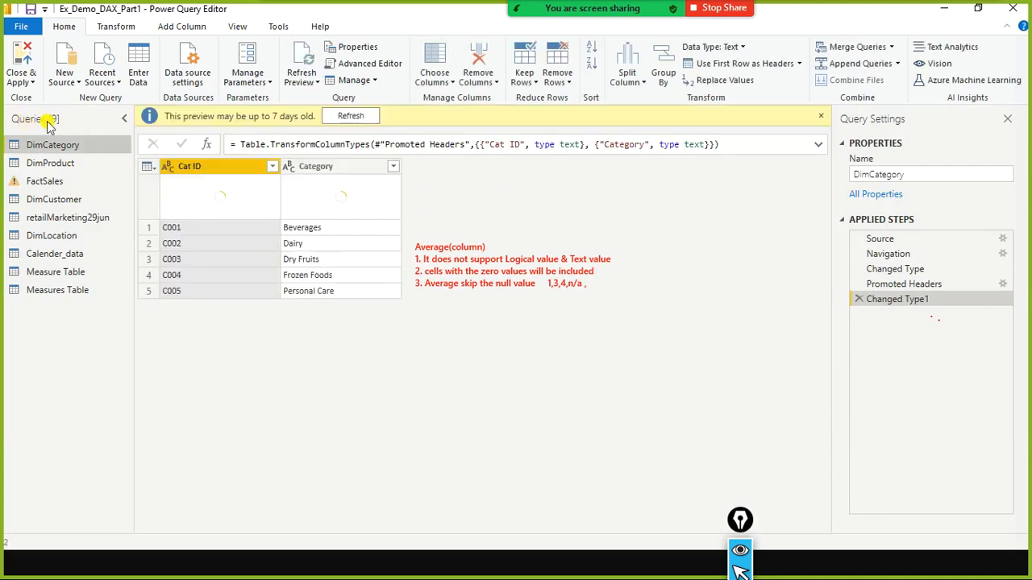
Preview the data in Salebycountry.csv as a new Text/CSV source, without importing it
{"action": "left_click", "coordinate": [78, 86]}
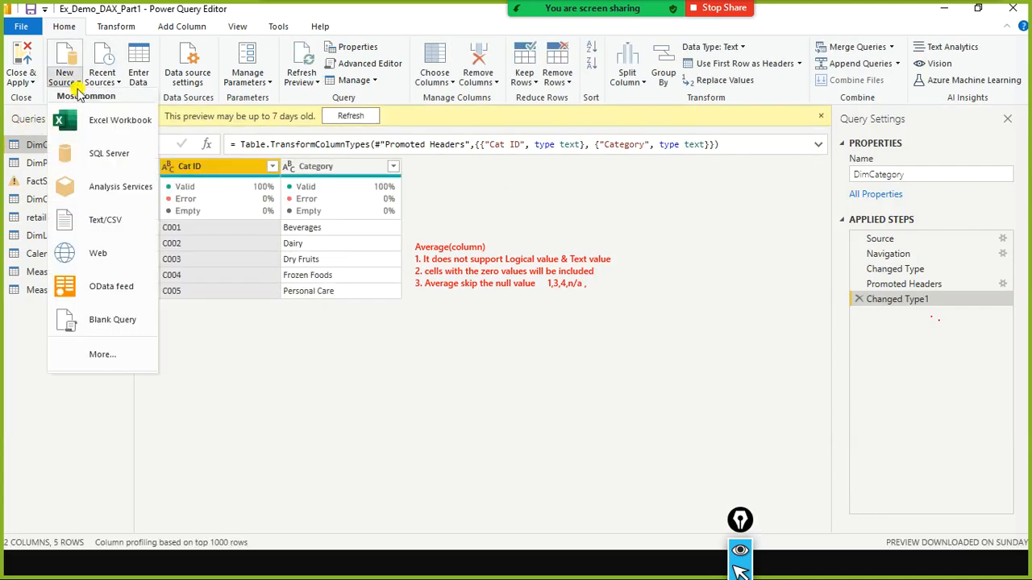
{"action": "left_click", "coordinate": [108, 220]}
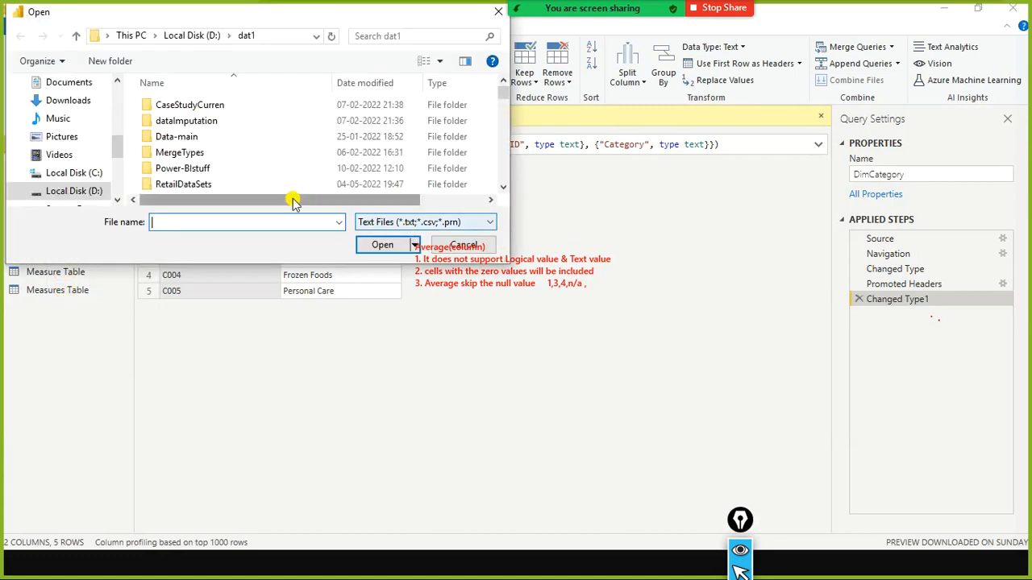
{"action": "type", "text": "sales"}
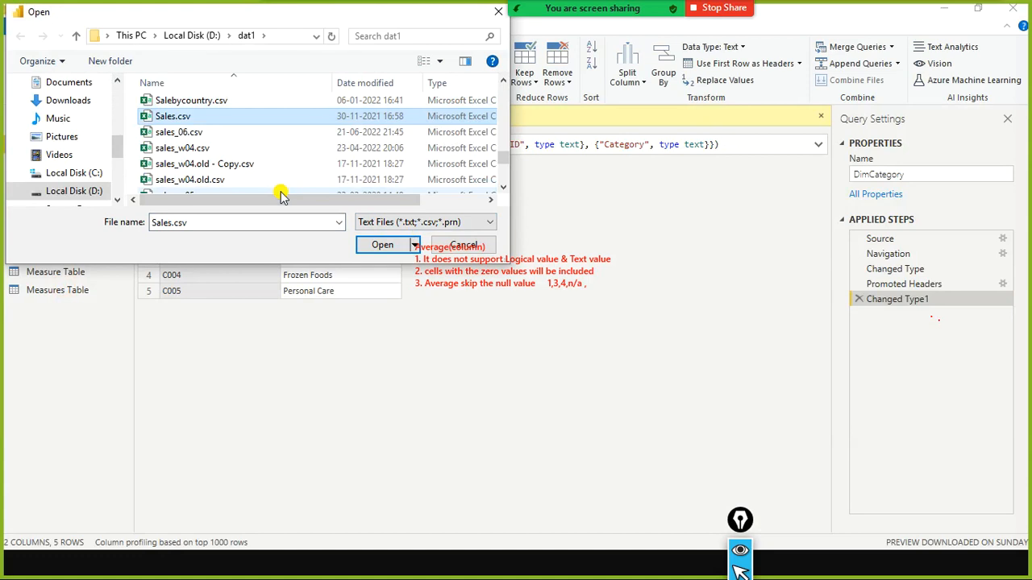
{"action": "key", "text": "Up"}
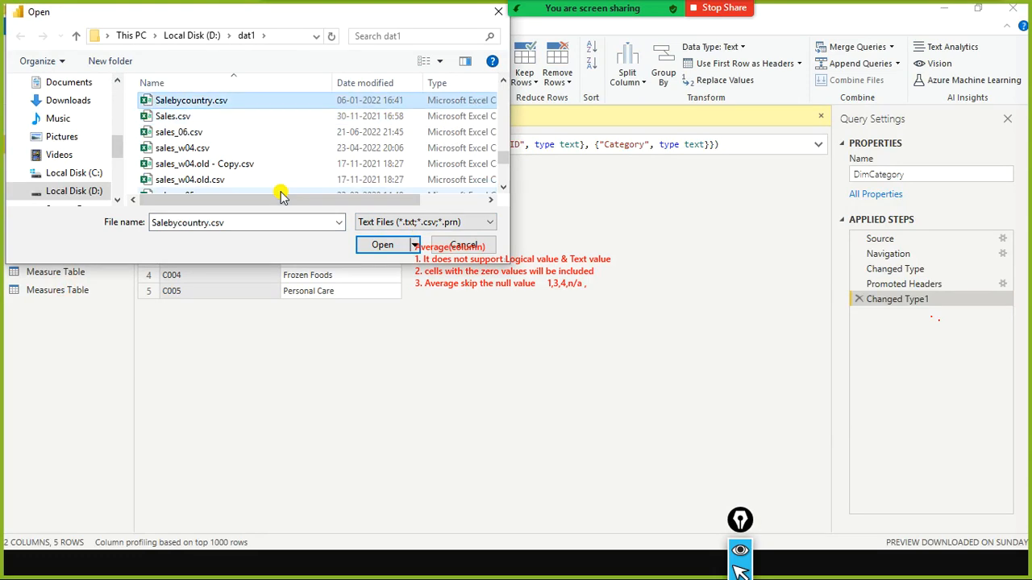
{"action": "key", "text": "Return"}
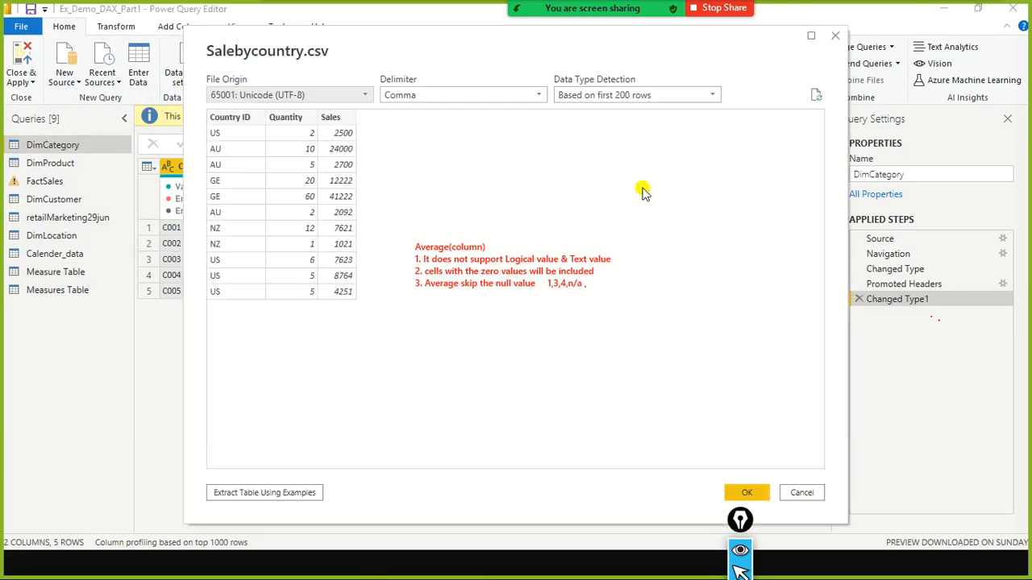
{"action": "left_click", "coordinate": [806, 492]}
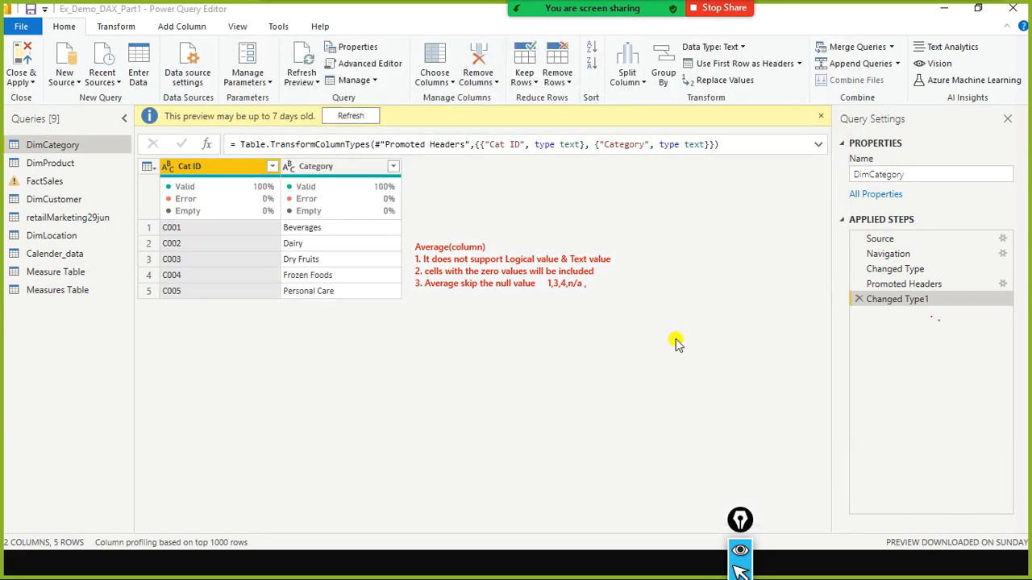
{"action": "left_click", "coordinate": [75, 87]}
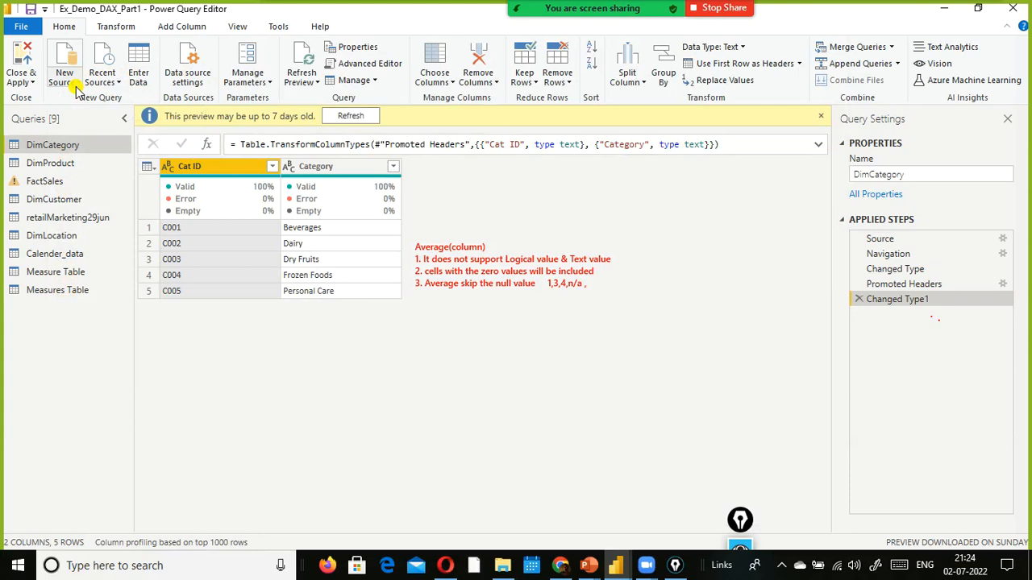
{"action": "left_click", "coordinate": [139, 144]}
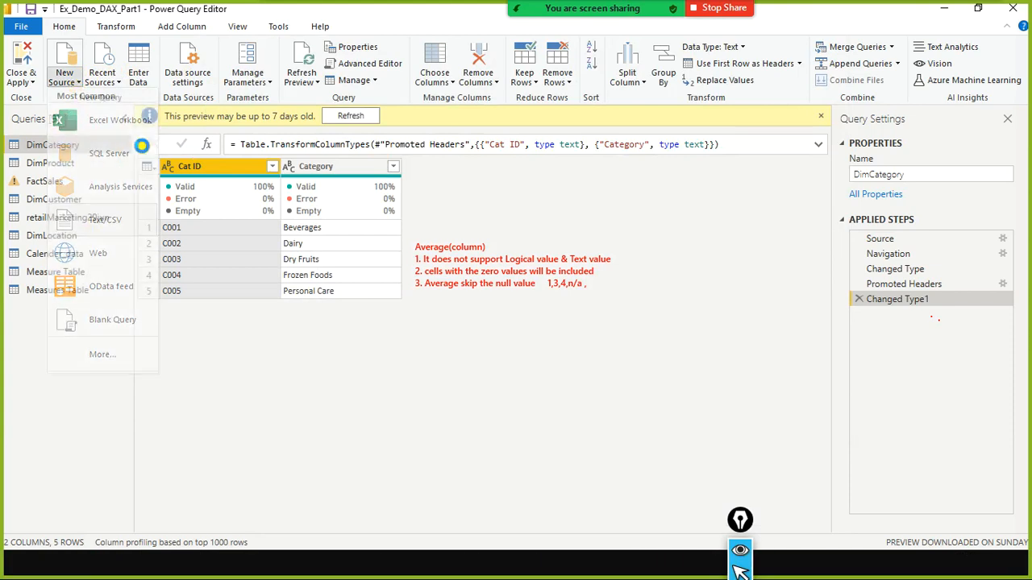
{"action": "scroll", "coordinate": [266, 162], "scroll_direction": "down", "scroll_amount": 5}
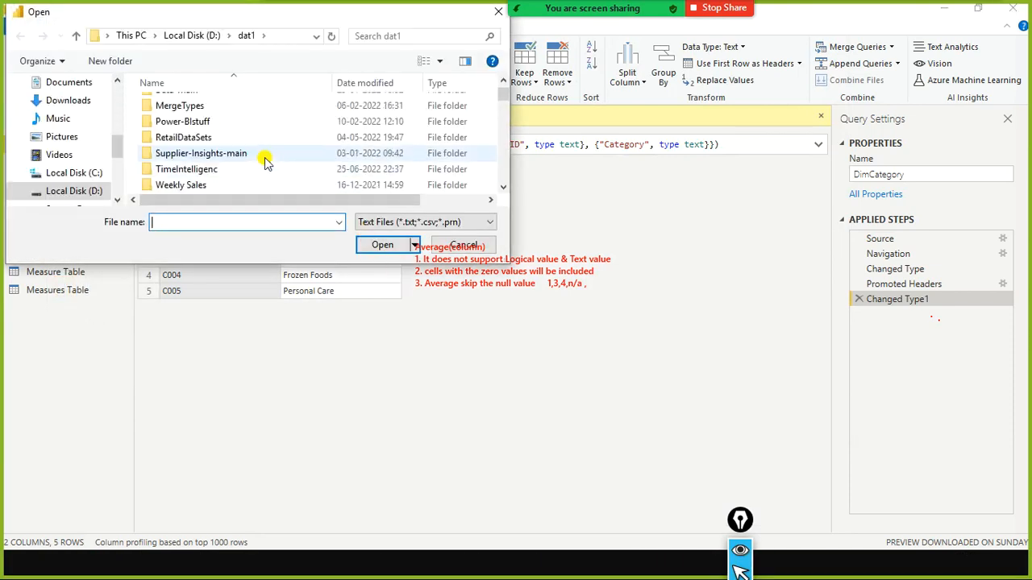
{"action": "left_click", "coordinate": [265, 161]}
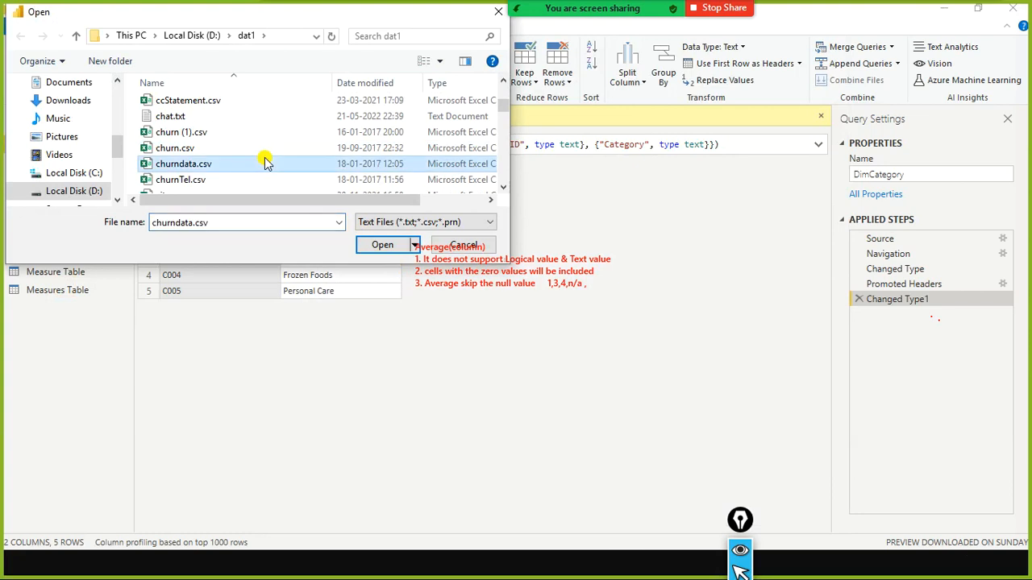
{"action": "key", "text": "s"}
{"action": "key", "text": "s"}
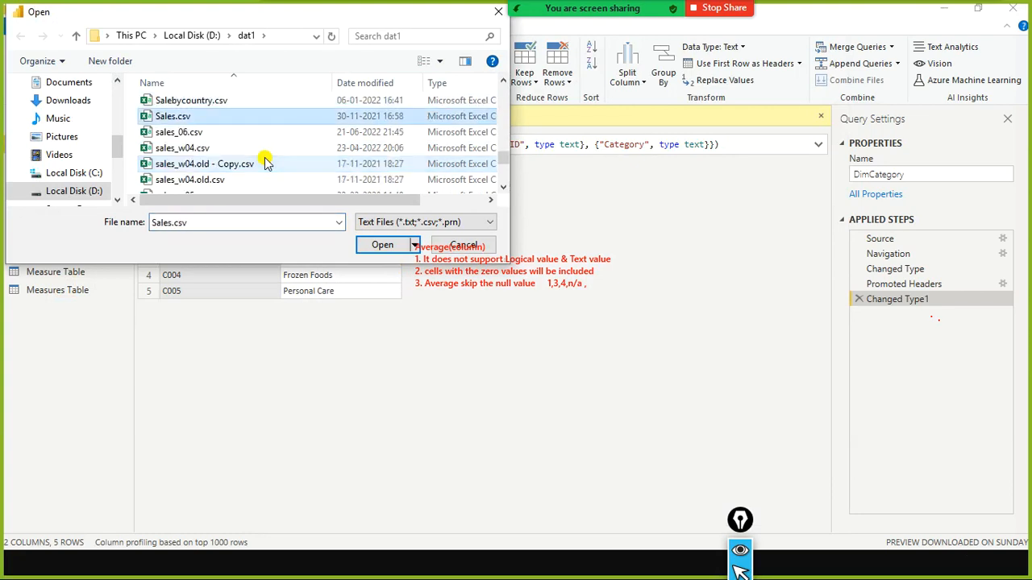
{"action": "left_click", "coordinate": [377, 245]}
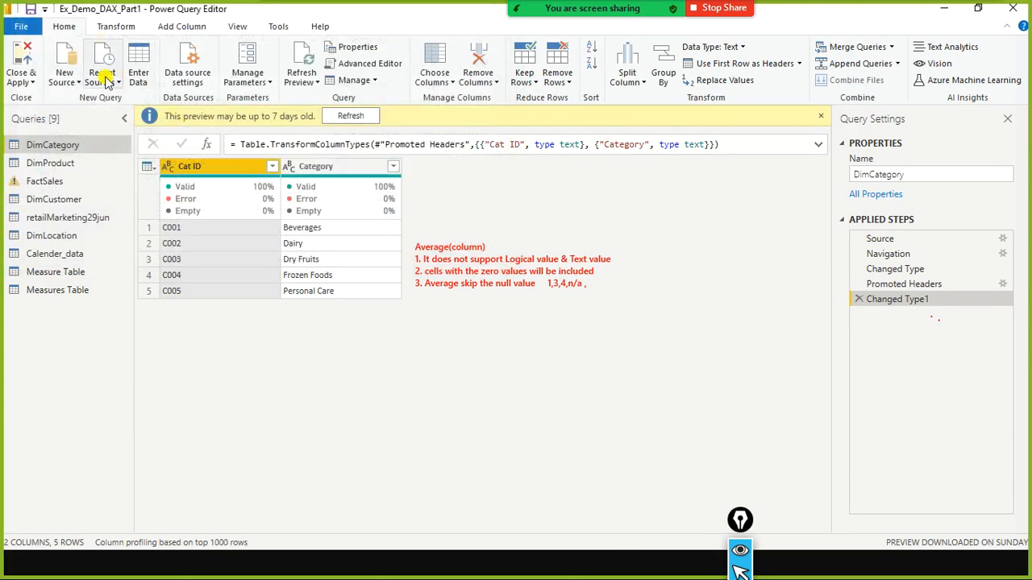
Look through the Excel workbooks in the dat1 folder for a suitable sample dataset, and leave without importing one
{"action": "left_click", "coordinate": [72, 81]}
{"action": "left_click", "coordinate": [133, 110]}
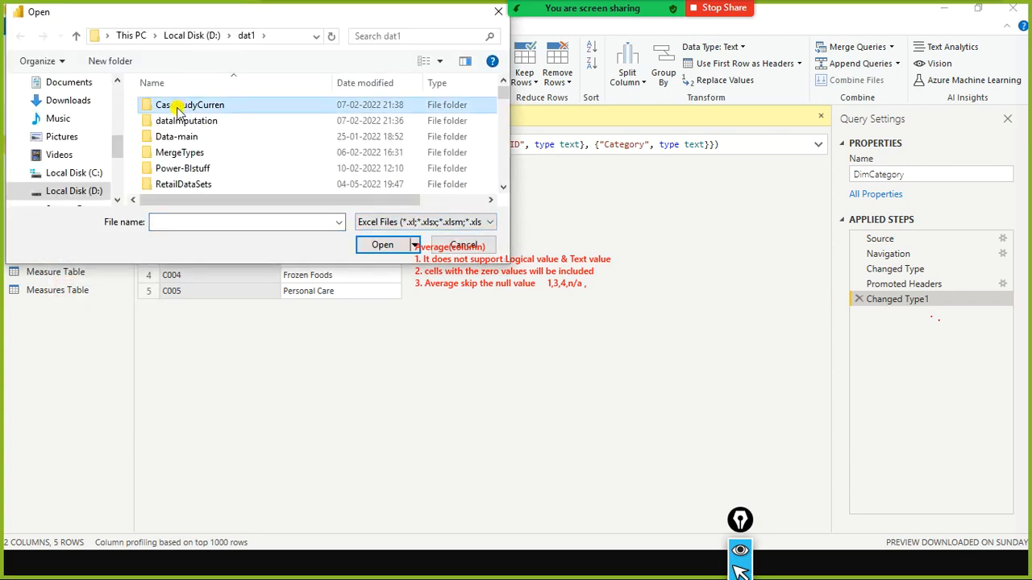
{"action": "scroll", "coordinate": [177, 111], "scroll_direction": "down", "scroll_amount": 10}
{"action": "left_click", "coordinate": [178, 114]}
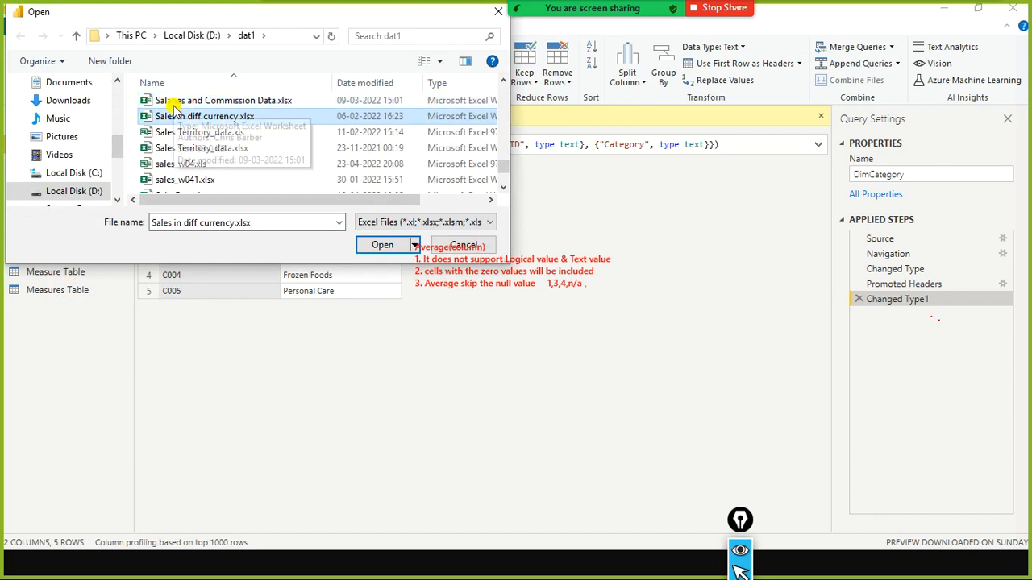
{"action": "scroll", "coordinate": [292, 179], "scroll_direction": "down", "scroll_amount": 5}
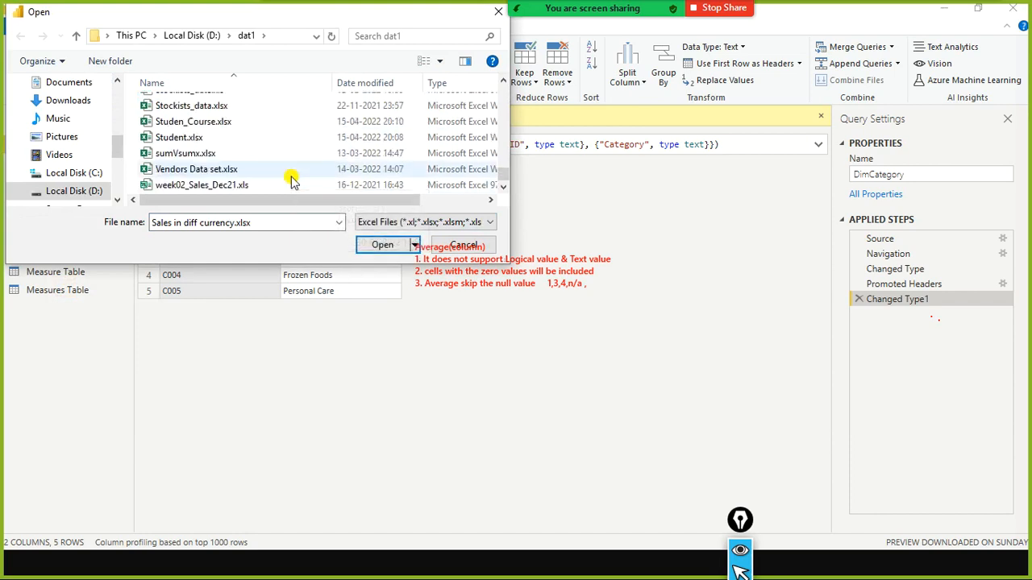
{"action": "scroll", "coordinate": [292, 179], "scroll_direction": "up", "scroll_amount": 6}
{"action": "scroll", "coordinate": [290, 176], "scroll_direction": "up", "scroll_amount": 10}
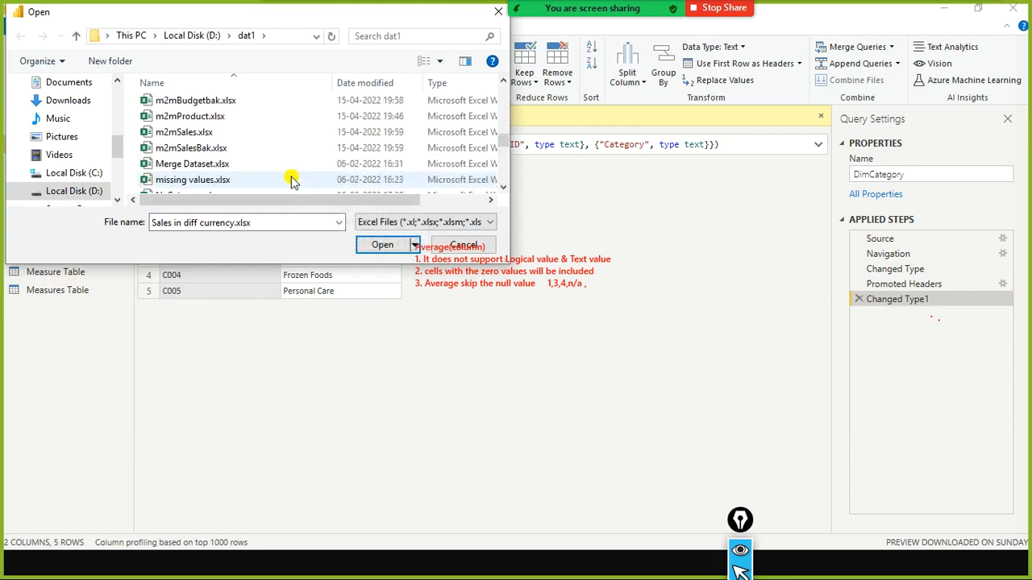
{"action": "left_click", "coordinate": [297, 153]}
{"action": "key", "text": "s"}
{"action": "key", "text": "s"}
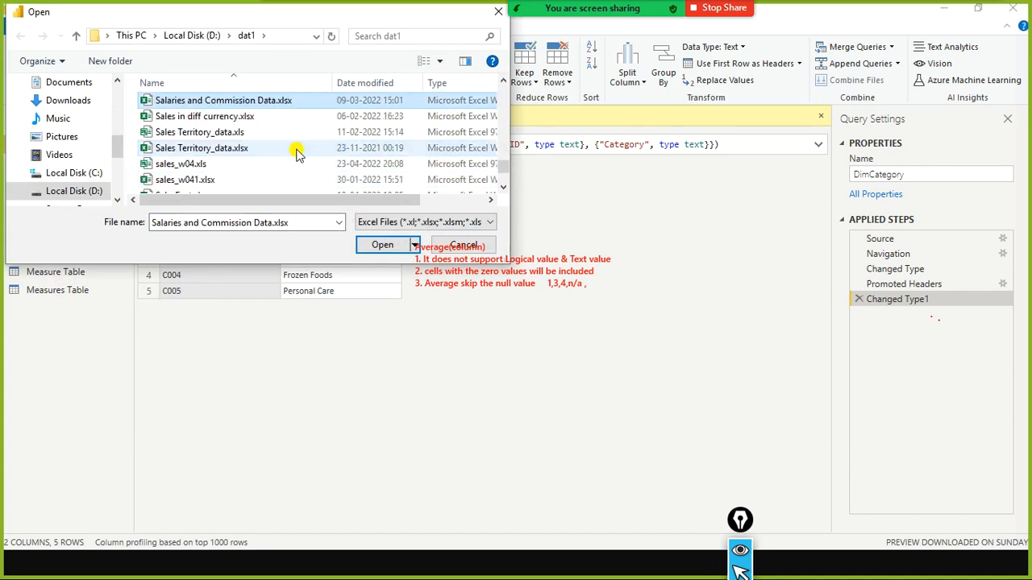
{"action": "scroll", "coordinate": [282, 155], "scroll_direction": "up", "scroll_amount": 6}
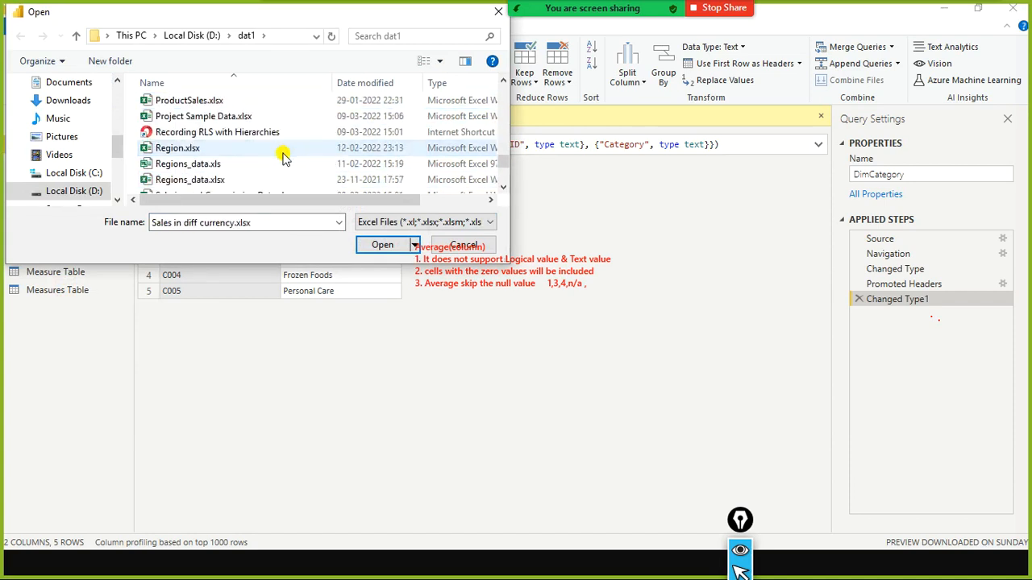
{"action": "scroll", "coordinate": [282, 155], "scroll_direction": "up", "scroll_amount": 6}
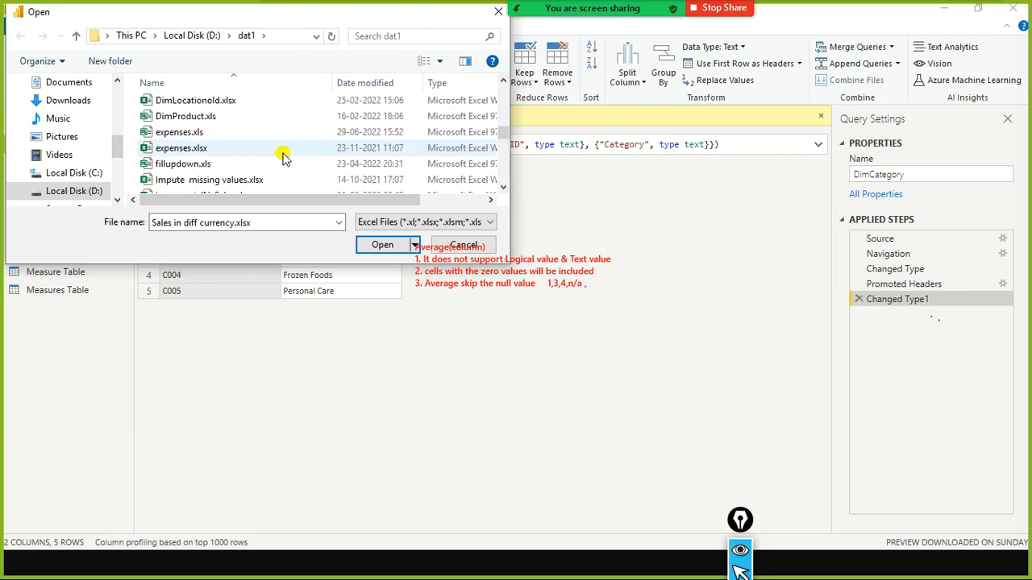
{"action": "scroll", "coordinate": [282, 155], "scroll_direction": "down", "scroll_amount": 3}
{"action": "scroll", "coordinate": [283, 156], "scroll_direction": "down", "scroll_amount": 8}
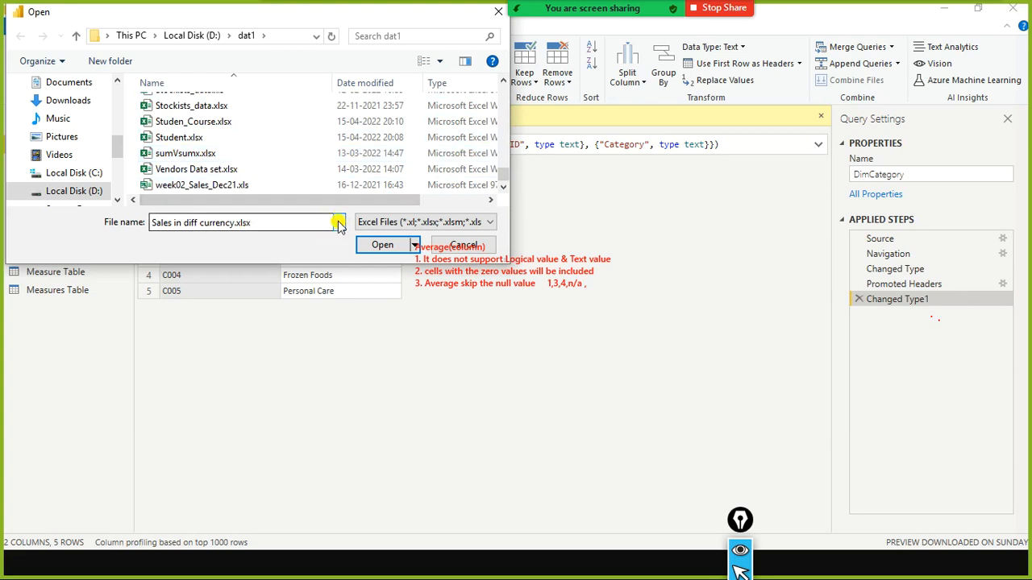
{"action": "left_click", "coordinate": [250, 184]}
{"action": "scroll", "coordinate": [258, 165], "scroll_direction": "up", "scroll_amount": 3}
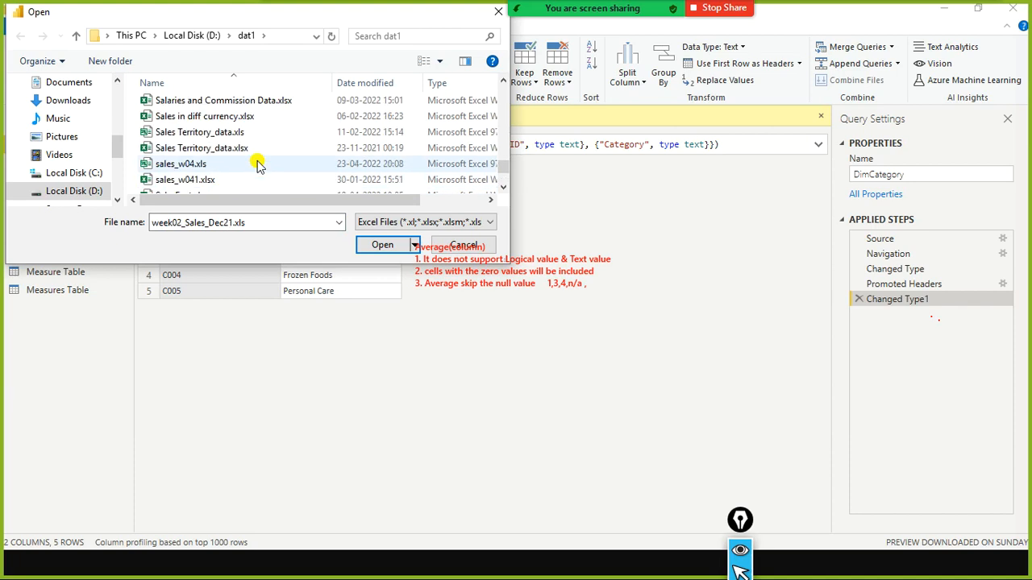
{"action": "key", "text": "Escape"}
Start adding a new Text/CSV source to bring up the file selection
{"action": "left_click", "coordinate": [59, 79]}
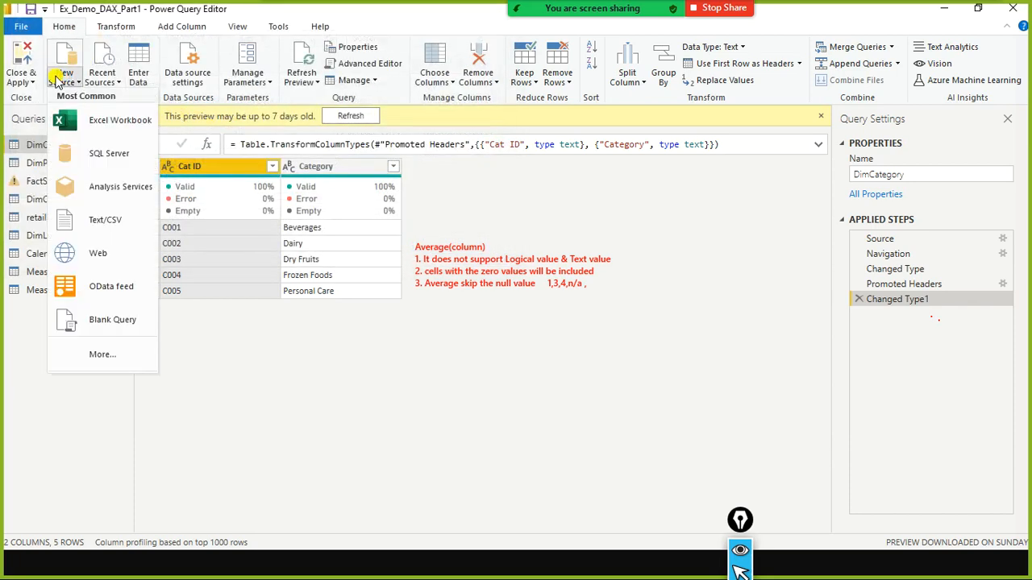
{"action": "left_click", "coordinate": [104, 231]}
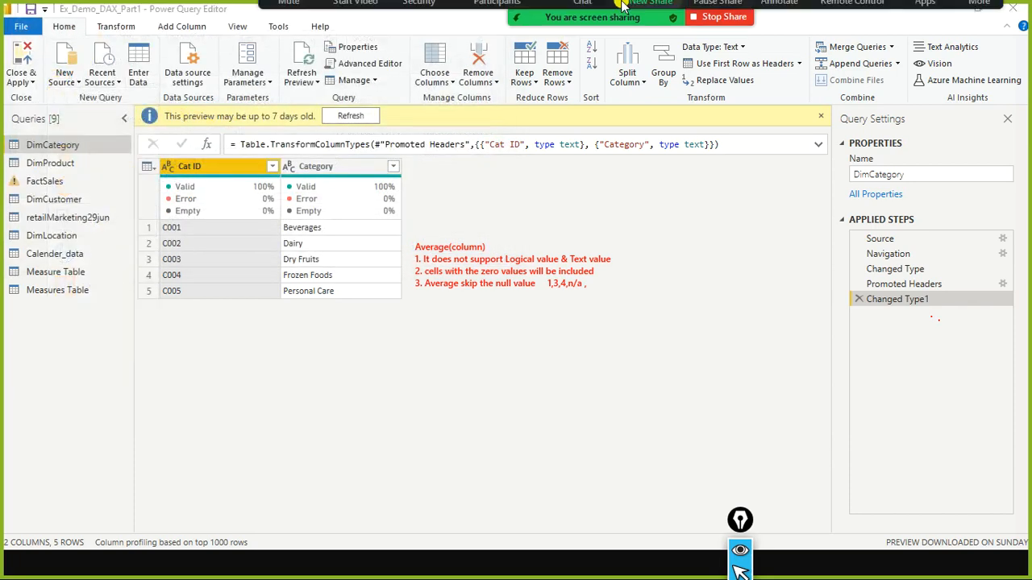
Check the Zoom participant list and mute all current and new participants, without allowing them to unmute themselves
{"action": "left_click", "coordinate": [497, 18]}
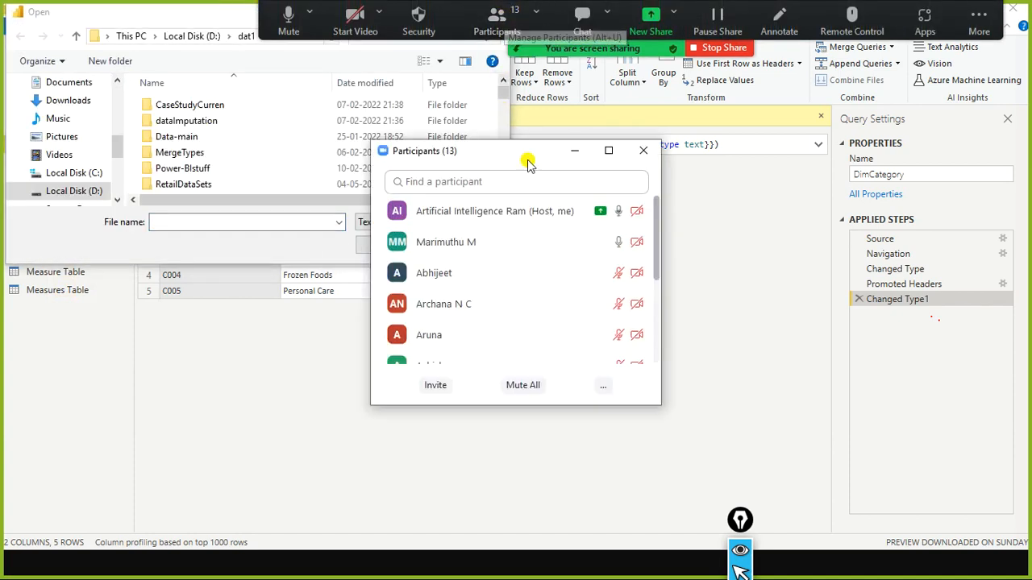
{"action": "scroll", "coordinate": [535, 265], "scroll_direction": "down", "scroll_amount": 4}
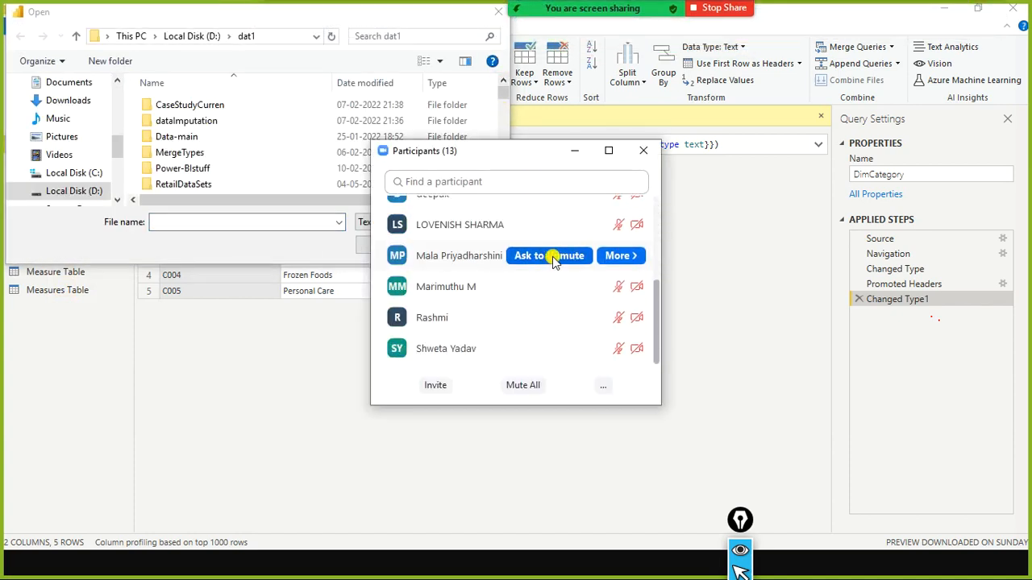
{"action": "left_click", "coordinate": [643, 150]}
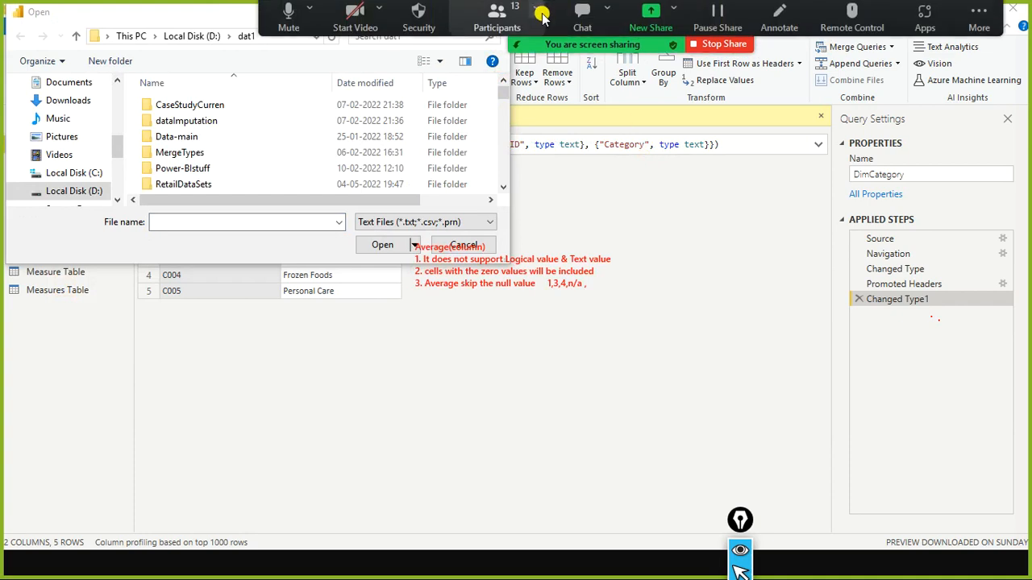
{"action": "left_click", "coordinate": [495, 14]}
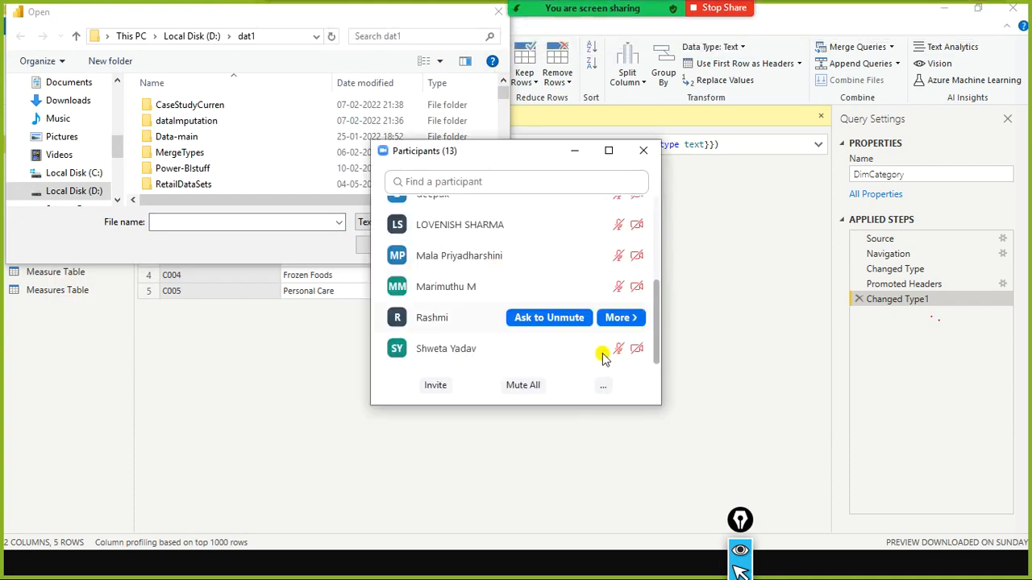
{"action": "scroll", "coordinate": [604, 222], "scroll_direction": "up", "scroll_amount": 5}
{"action": "scroll", "coordinate": [548, 217], "scroll_direction": "down", "scroll_amount": 5}
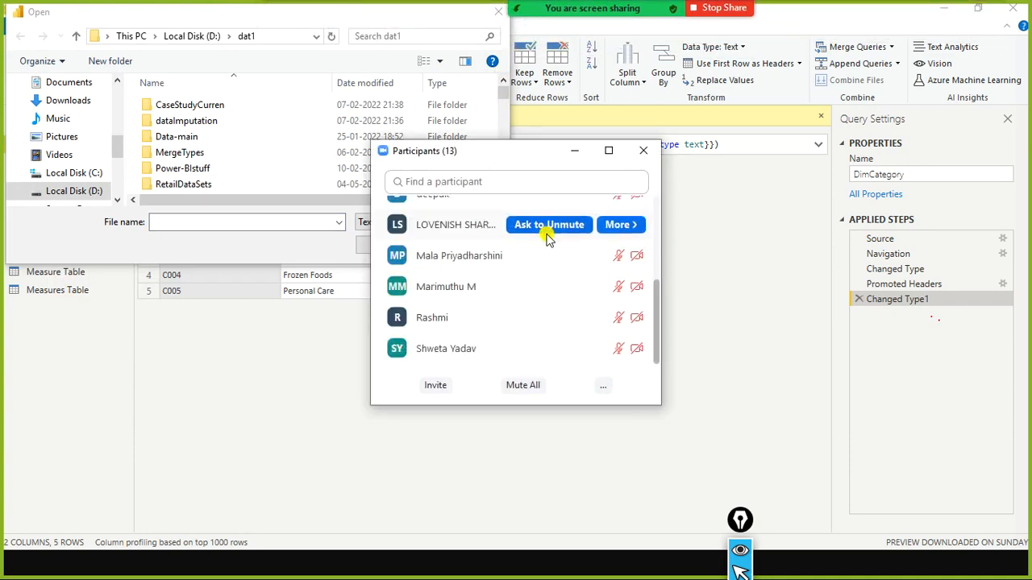
{"action": "left_click", "coordinate": [531, 384]}
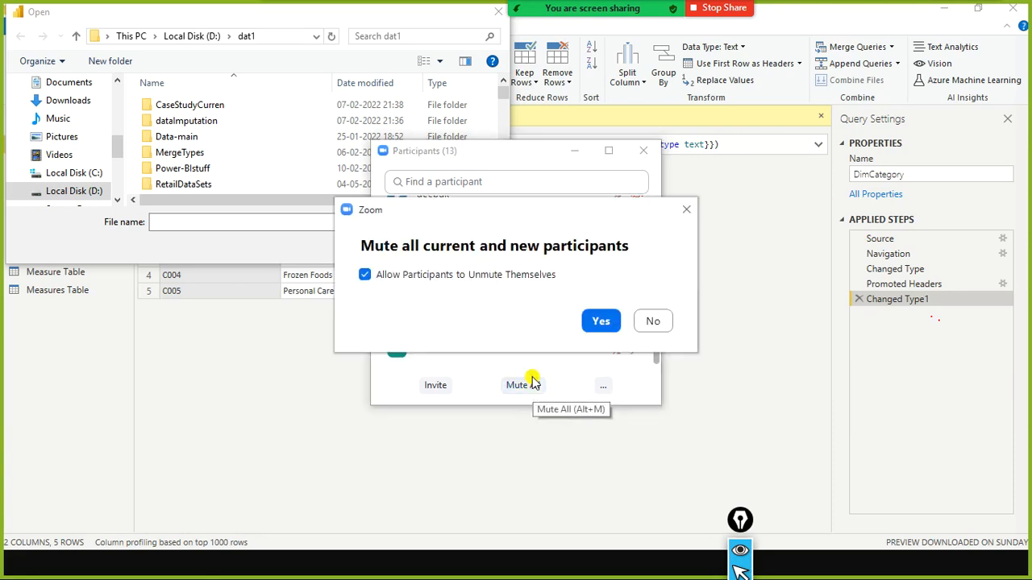
{"action": "left_click", "coordinate": [365, 274]}
{"action": "left_click", "coordinate": [617, 322]}
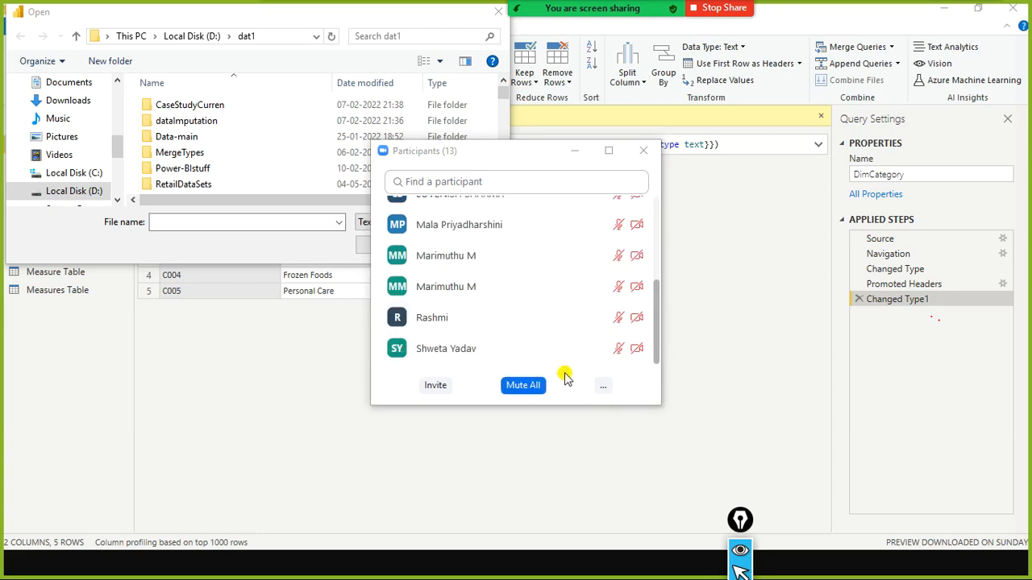
{"action": "left_click", "coordinate": [516, 387]}
{"action": "left_click", "coordinate": [591, 324]}
{"action": "scroll", "coordinate": [600, 334], "scroll_direction": "up", "scroll_amount": 5}
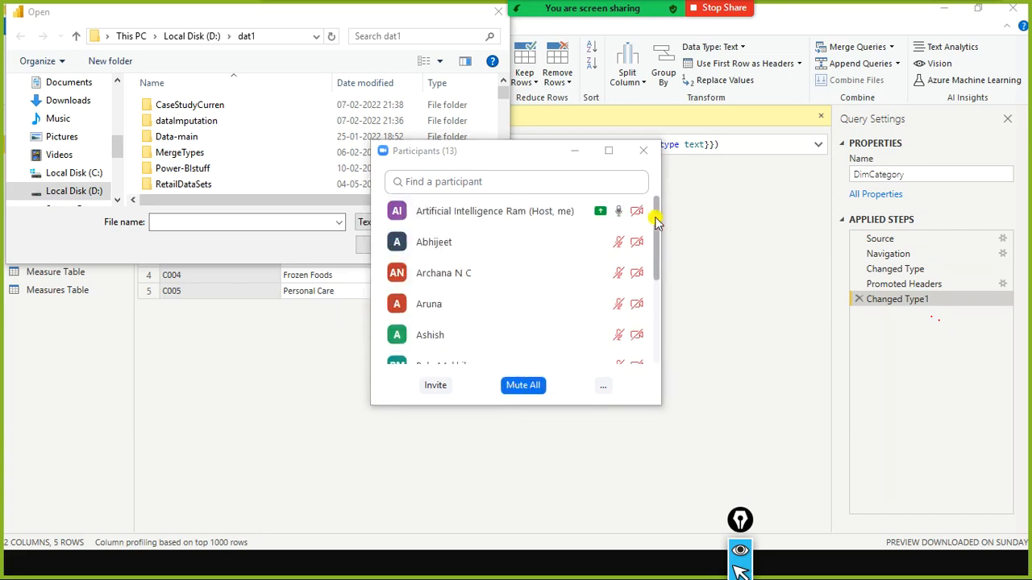
{"action": "scroll", "coordinate": [633, 230], "scroll_direction": "down", "scroll_amount": 5}
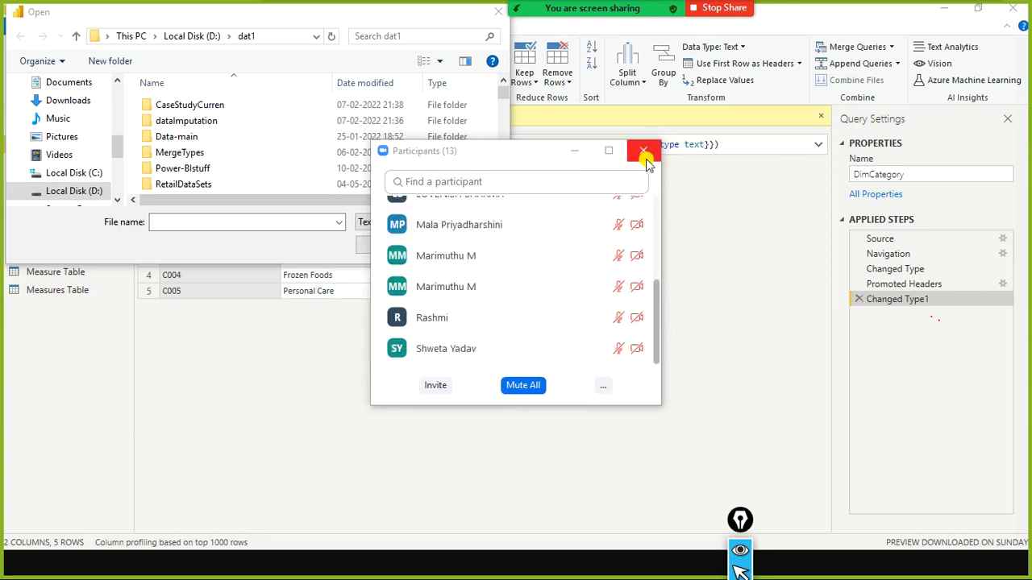
{"action": "left_click", "coordinate": [643, 150]}
Look for a sales file among the text files in the dat1 folder, and leave without importing one
{"action": "left_click", "coordinate": [311, 171]}
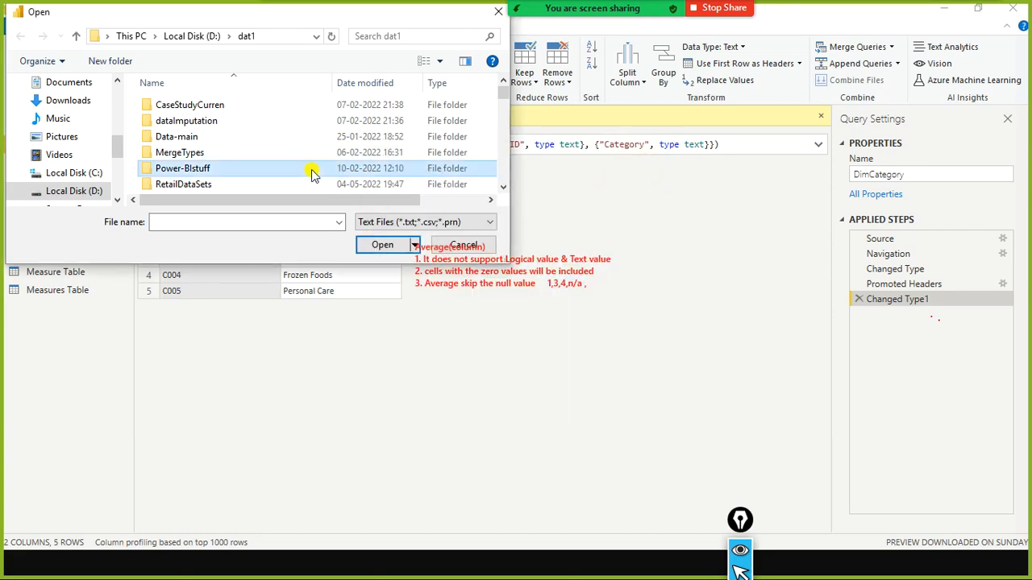
{"action": "type", "text": "sales"}
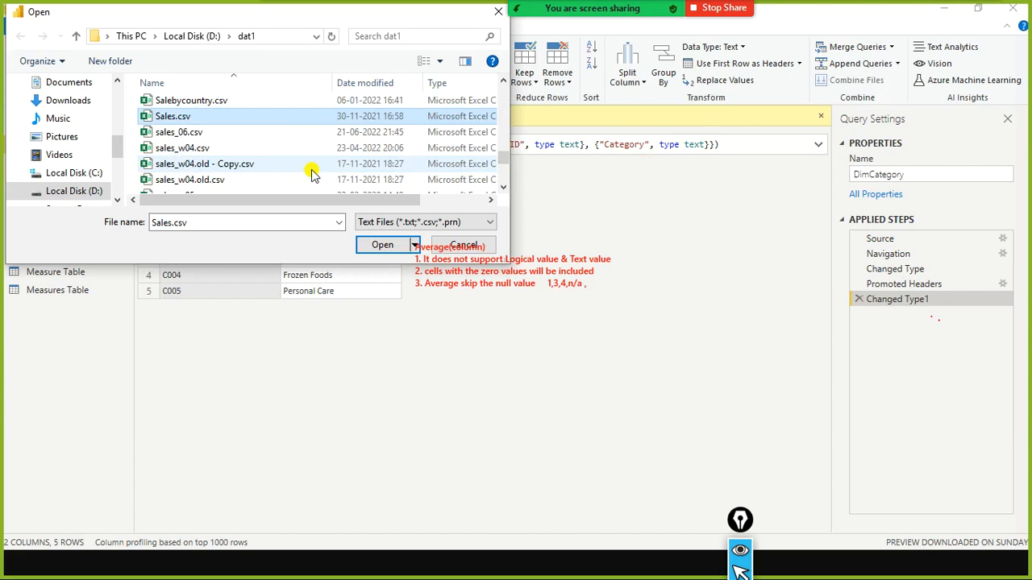
{"action": "key", "text": "Return"}
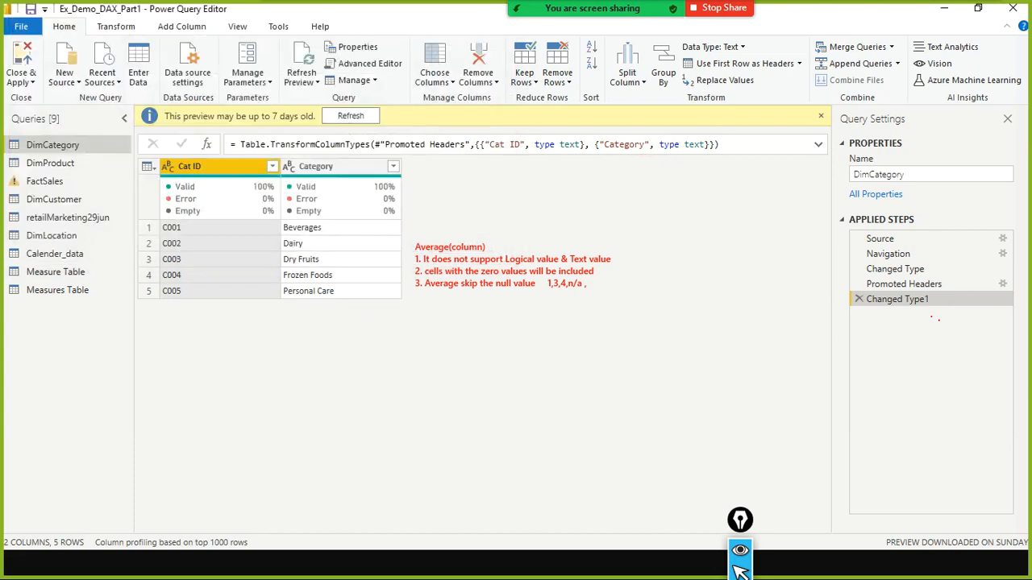
Switch to File Explorer and locate SalesbyCustomer.csv in the dat1 folder on Local Disk (D:)
{"action": "key", "text": "super"}
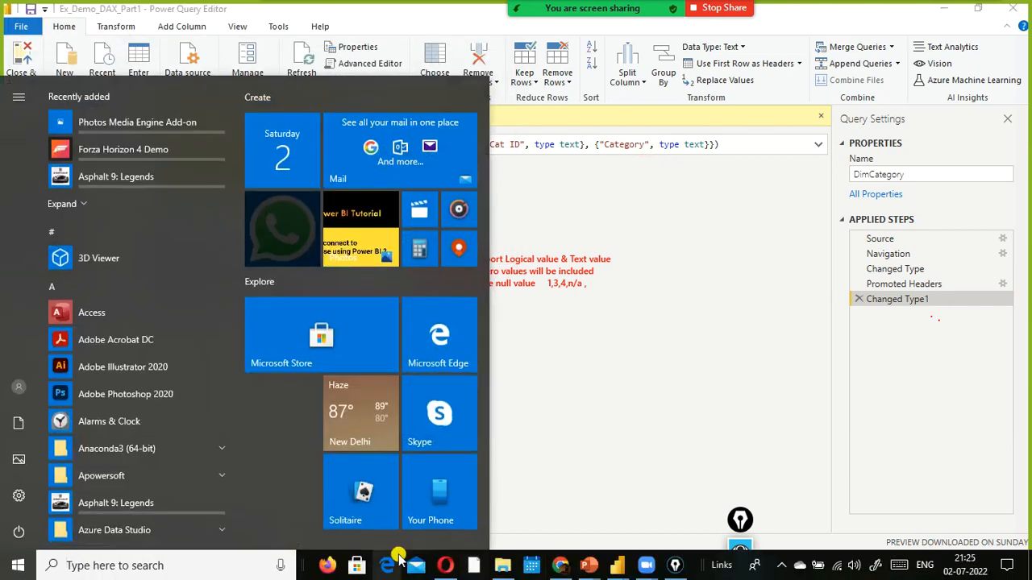
{"action": "left_click", "coordinate": [484, 568]}
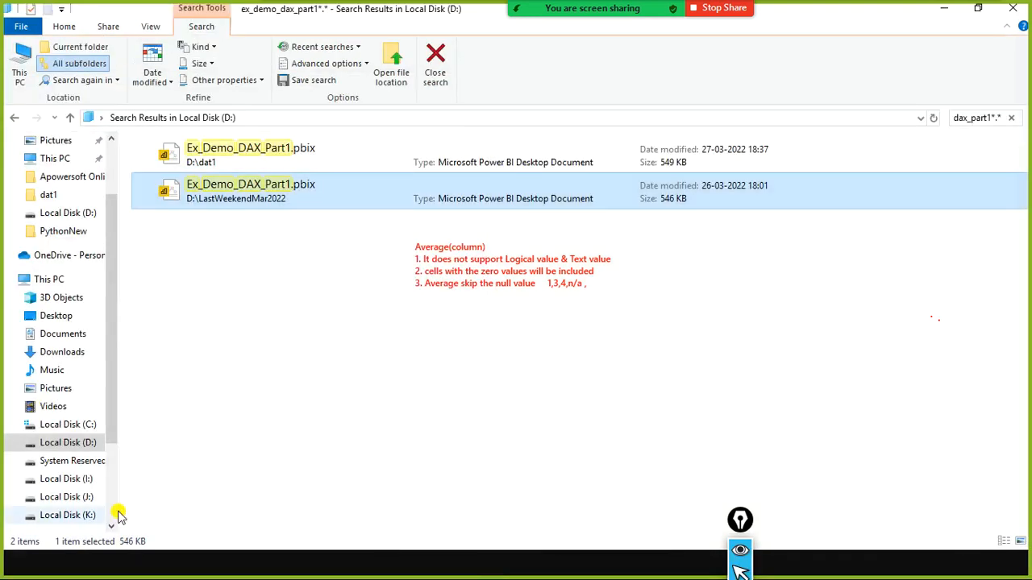
{"action": "left_click", "coordinate": [72, 442]}
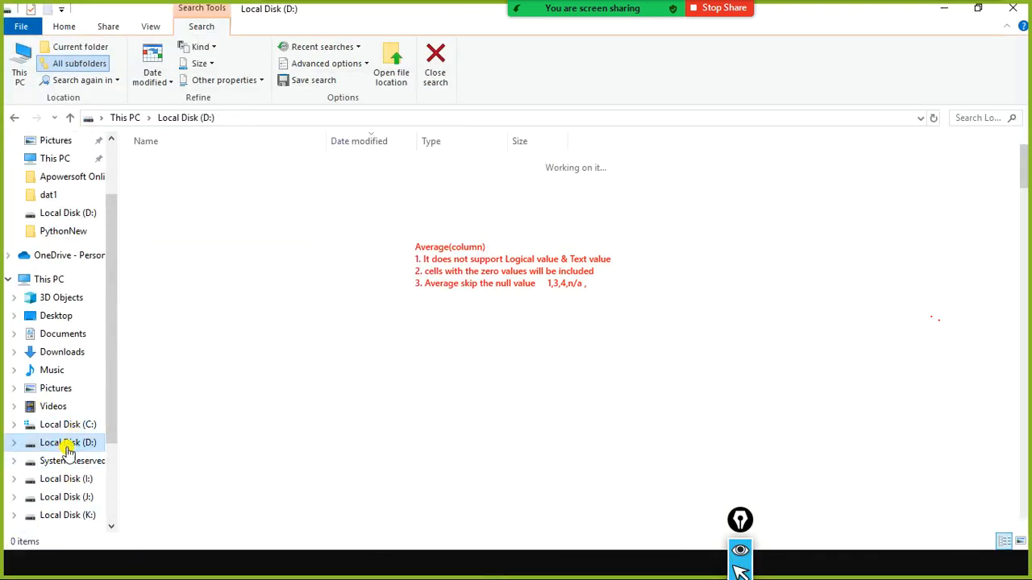
{"action": "left_click", "coordinate": [158, 417]}
{"action": "type", "text": "dat1"}
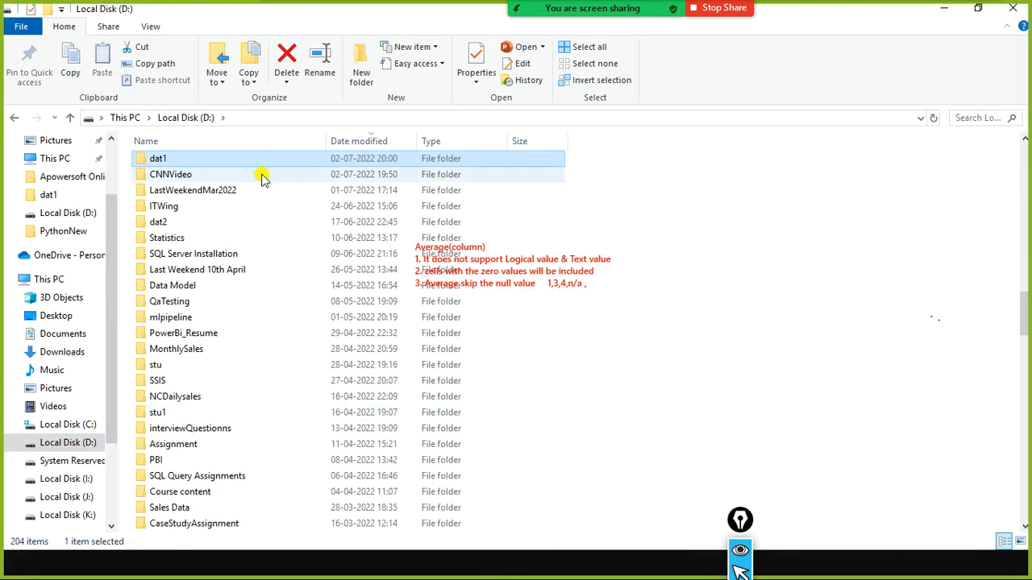
{"action": "double_click", "coordinate": [252, 160]}
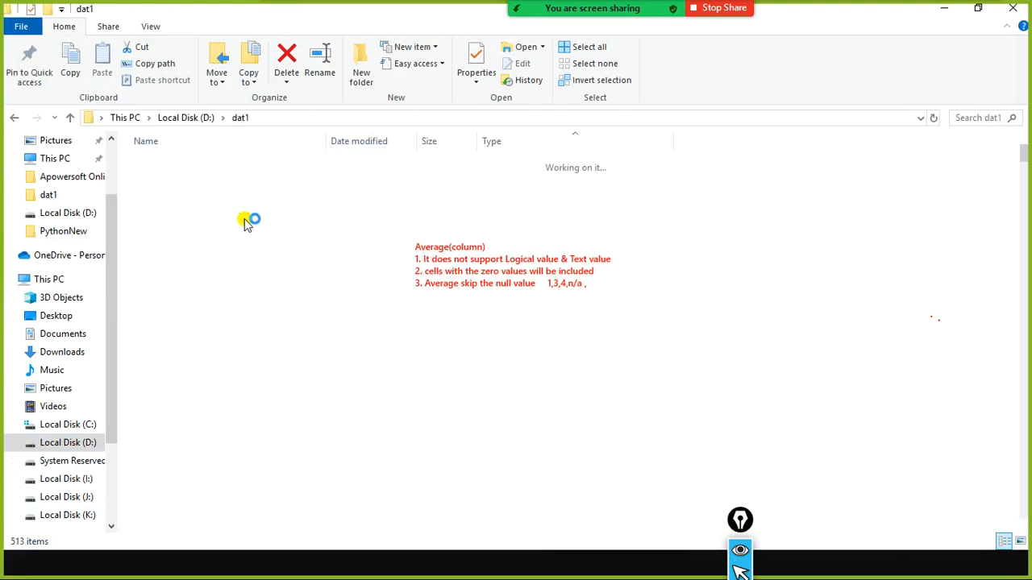
{"action": "type", "text": "sa"}
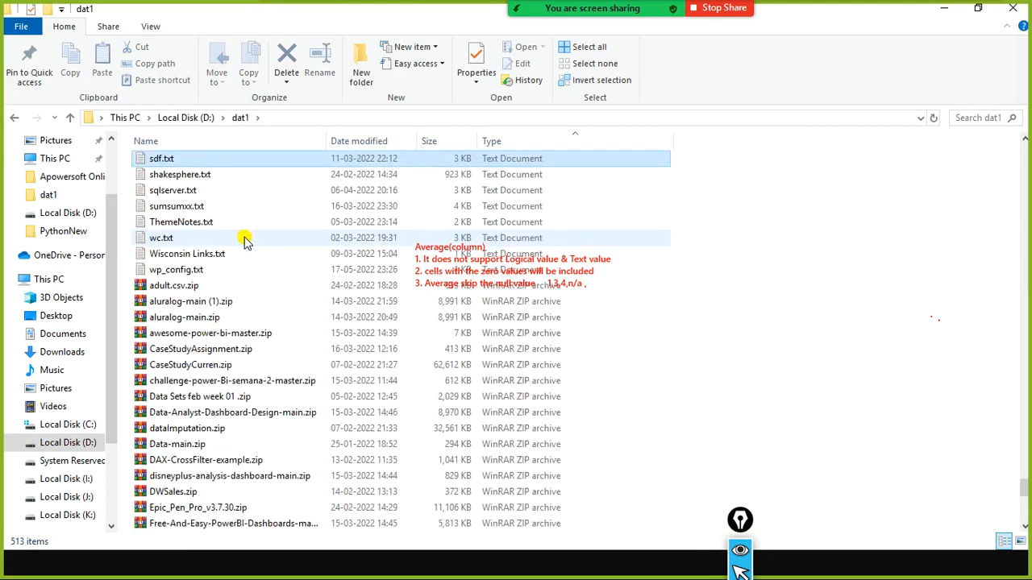
{"action": "key", "text": "s"}
{"action": "key", "text": "s"}
{"action": "key", "text": "s"}
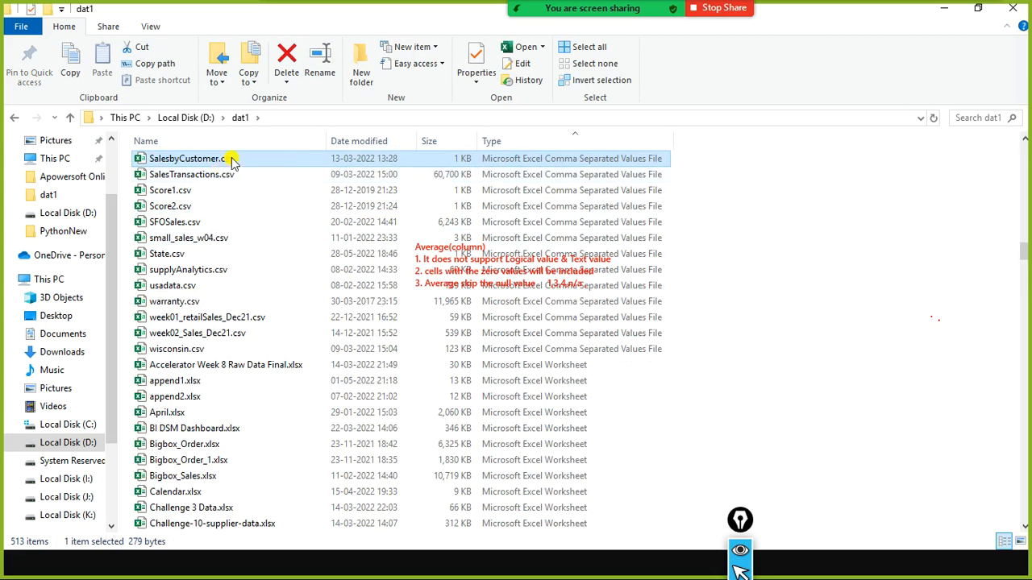
Switch back to the Power Query Editor and import SalesbyCustomer.csv as a new comma-delimited Text/CSV source
{"action": "key", "text": "alt+Tab"}
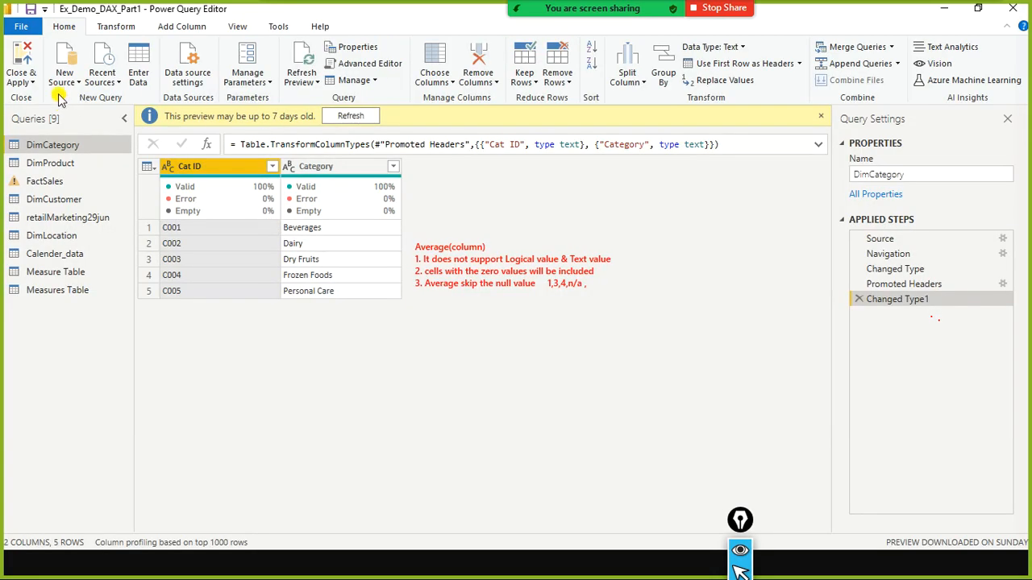
{"action": "left_click", "coordinate": [65, 76]}
{"action": "left_click", "coordinate": [77, 121]}
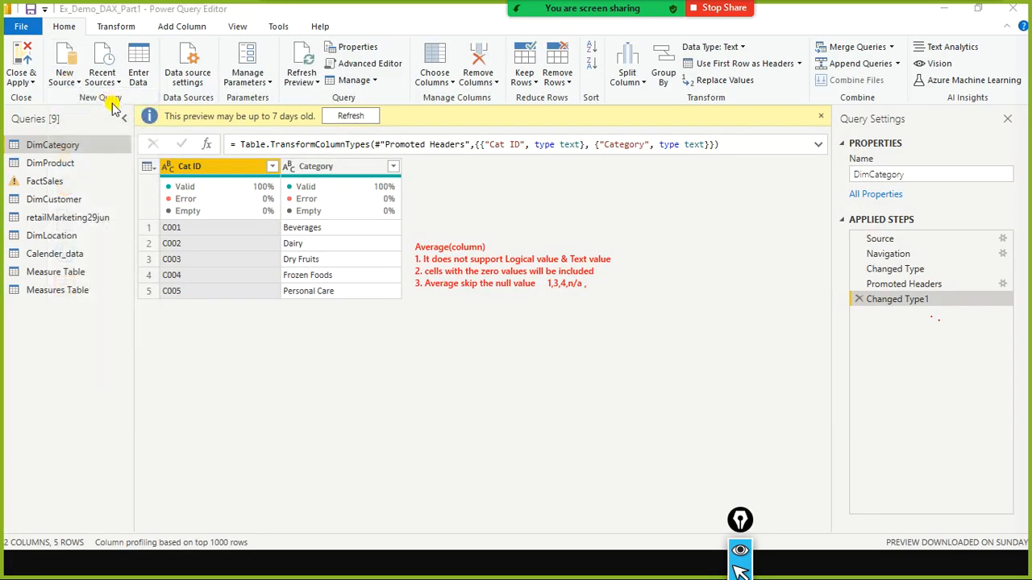
{"action": "left_click", "coordinate": [65, 77]}
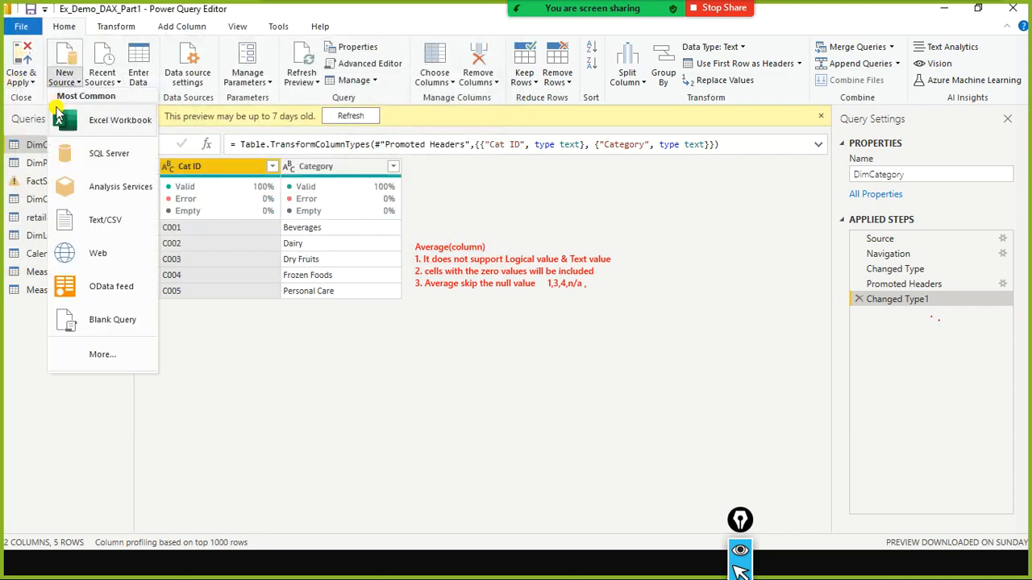
{"action": "left_click", "coordinate": [91, 220]}
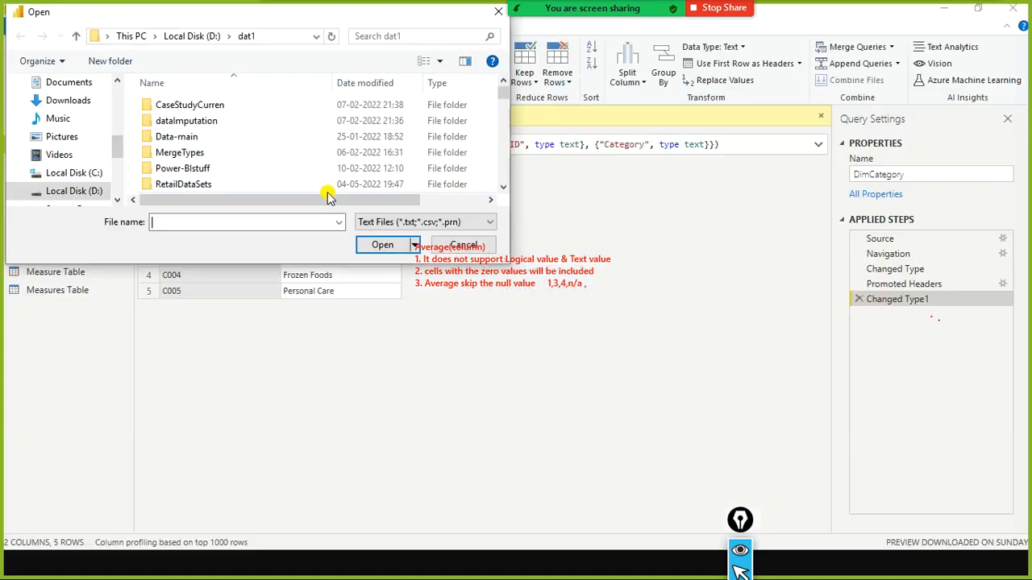
{"action": "type", "text": "salesby"}
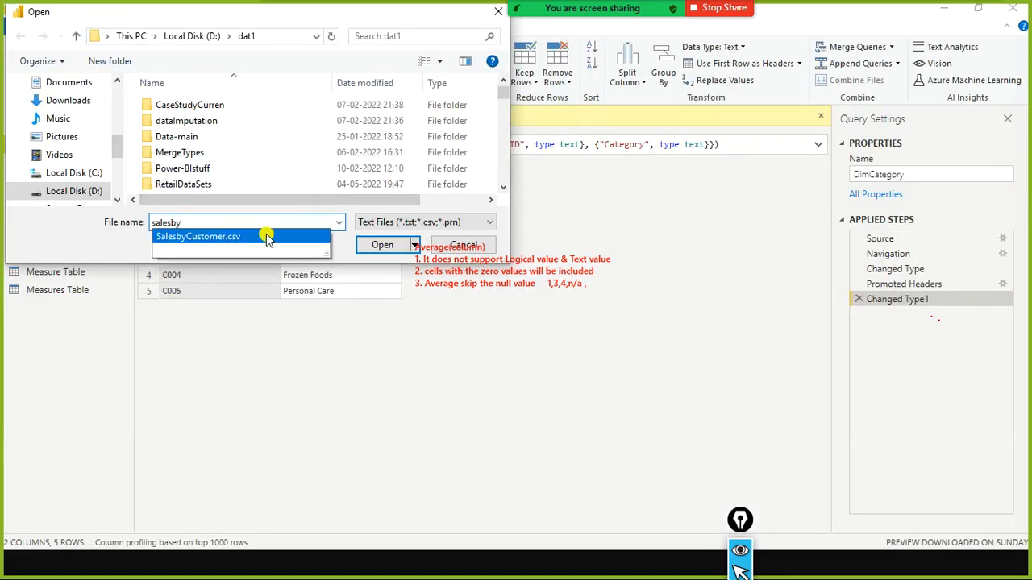
{"action": "left_click", "coordinate": [250, 236]}
{"action": "left_click", "coordinate": [379, 245]}
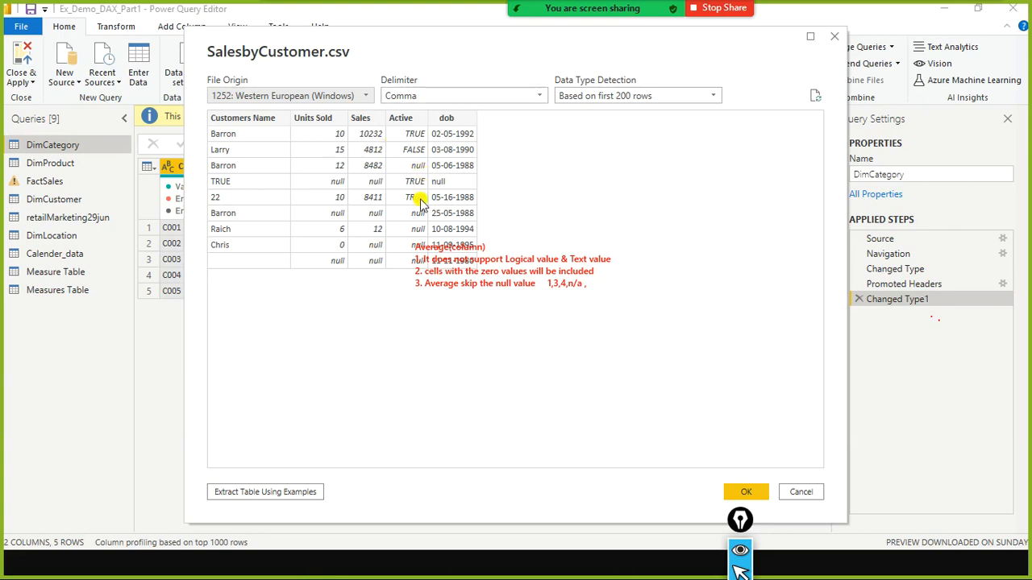
{"action": "left_click", "coordinate": [748, 498]}
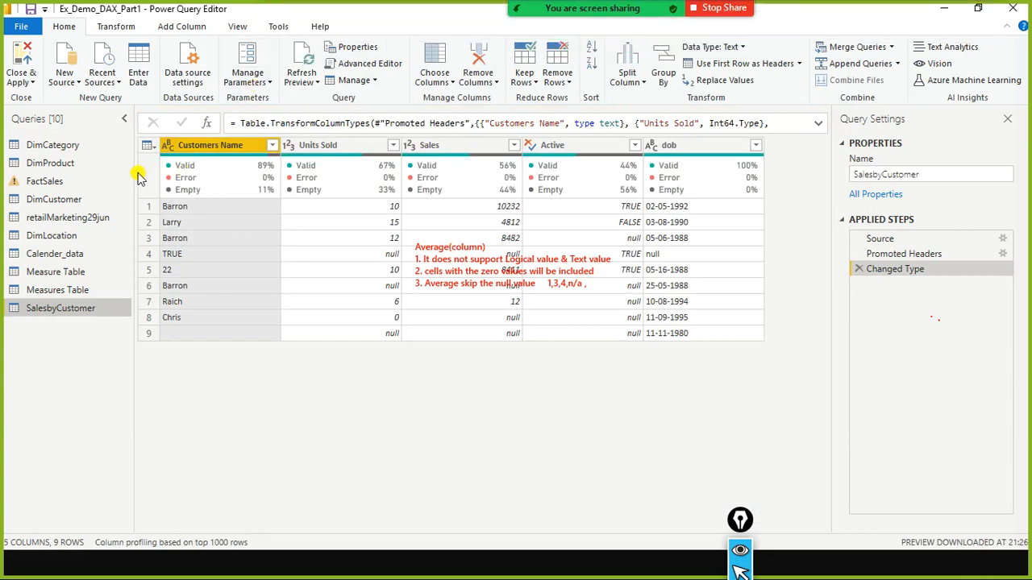
Apply the query changes to the model and display the SalesbyCustomer table's data in Power BI Desktop
{"action": "left_click", "coordinate": [32, 84]}
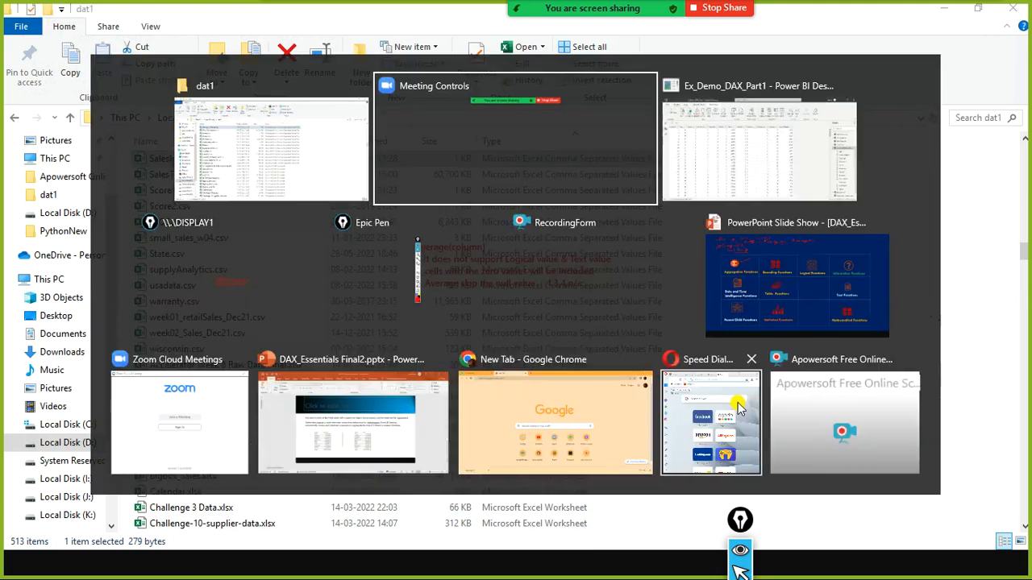
{"action": "key", "text": "alt+Tab"}
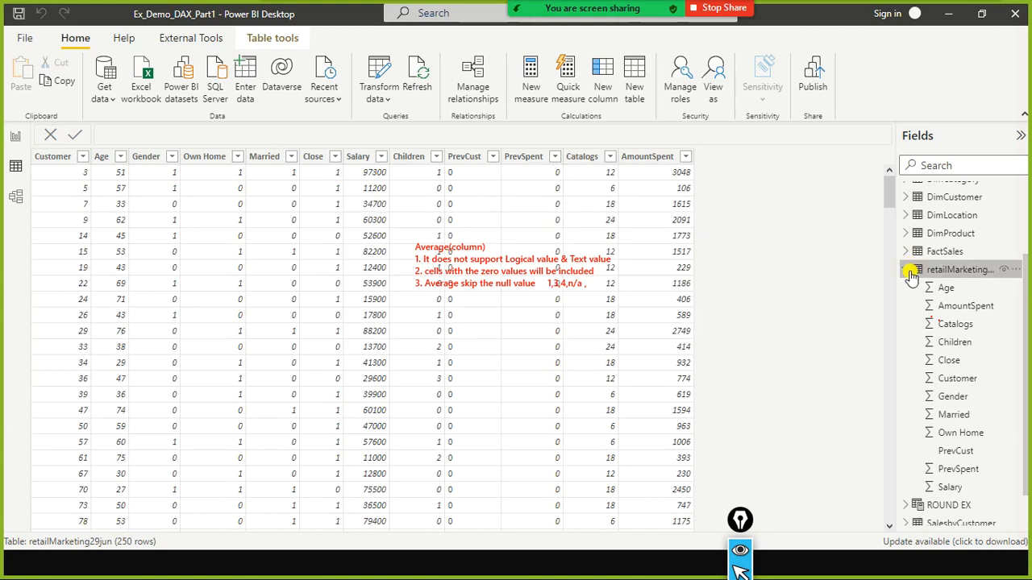
{"action": "left_click", "coordinate": [909, 270]}
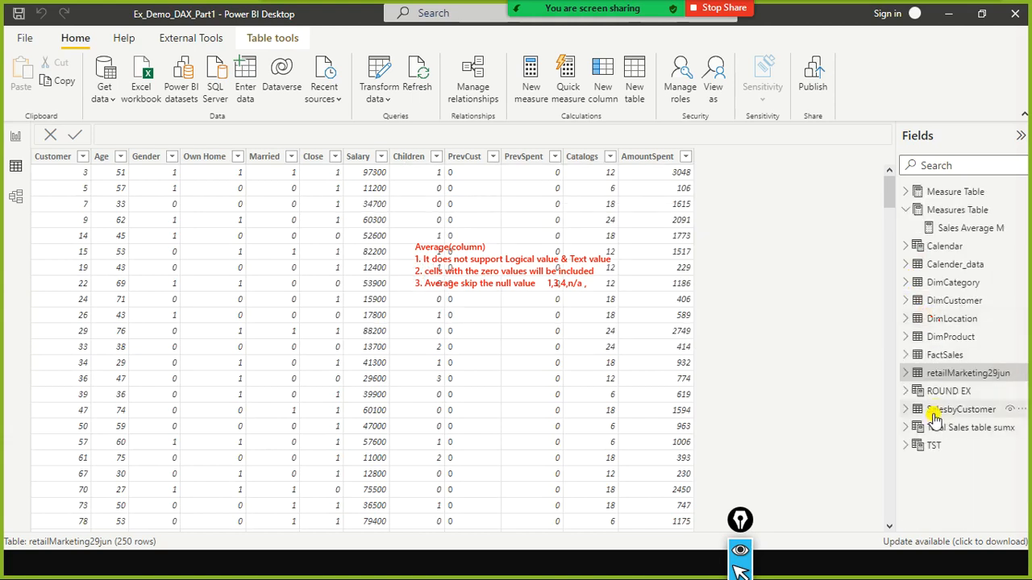
{"action": "left_click", "coordinate": [940, 411]}
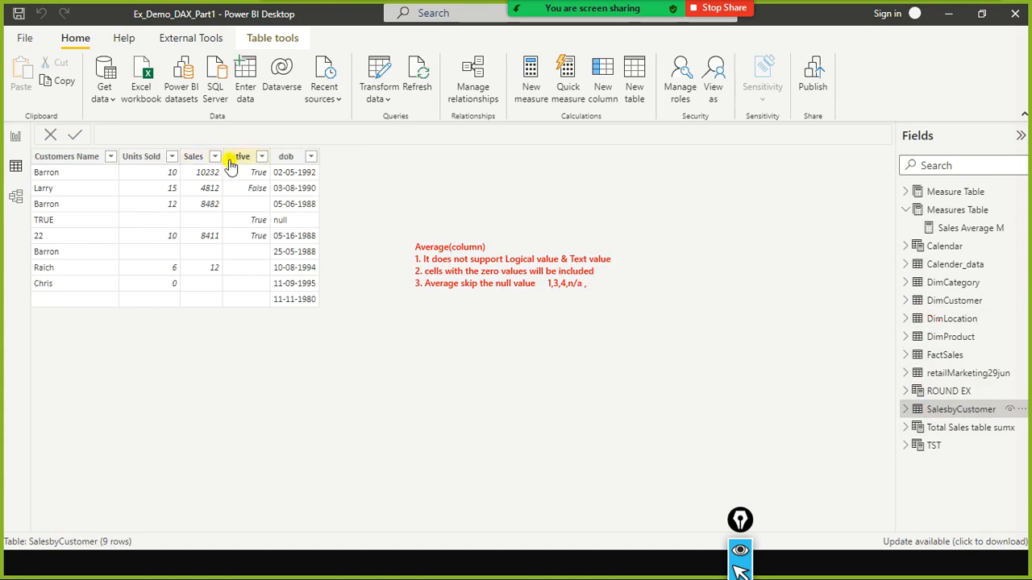
Return to the report page and create a new measure in Measures Table from a copy of the Sales Average M formula
{"action": "left_click", "coordinate": [15, 135]}
{"action": "left_click", "coordinate": [331, 243]}
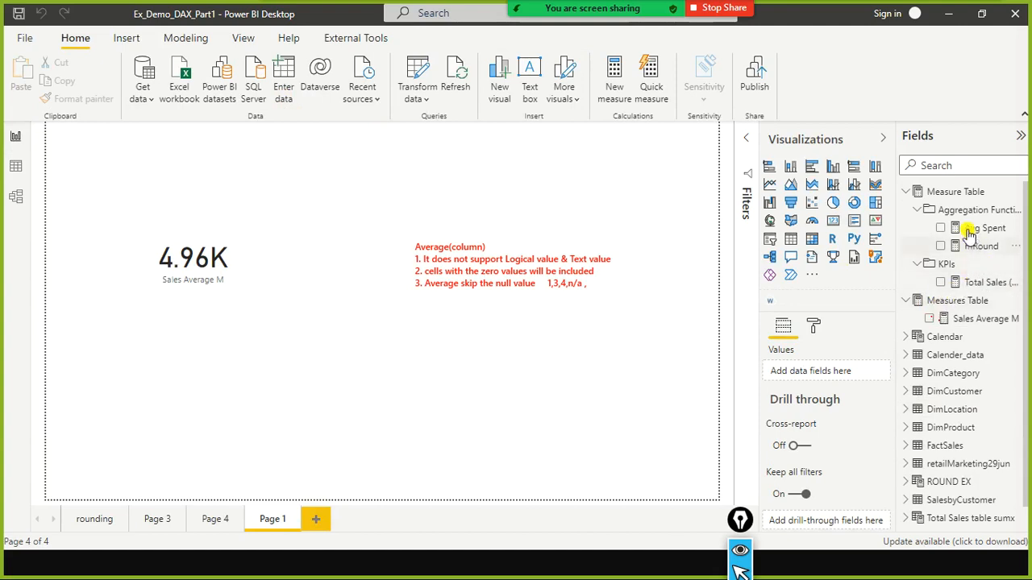
{"action": "left_click", "coordinate": [905, 195]}
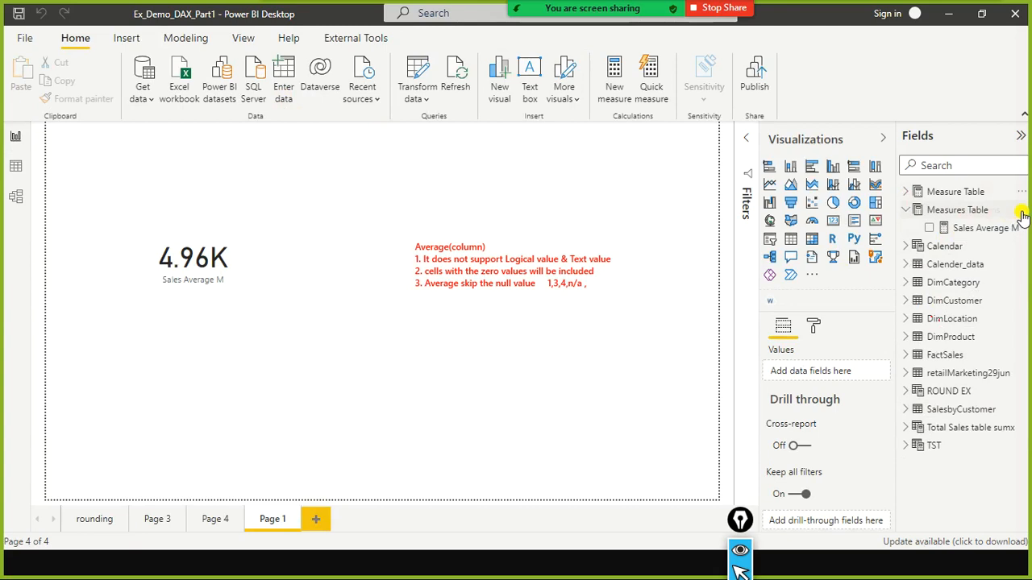
{"action": "left_click", "coordinate": [985, 229]}
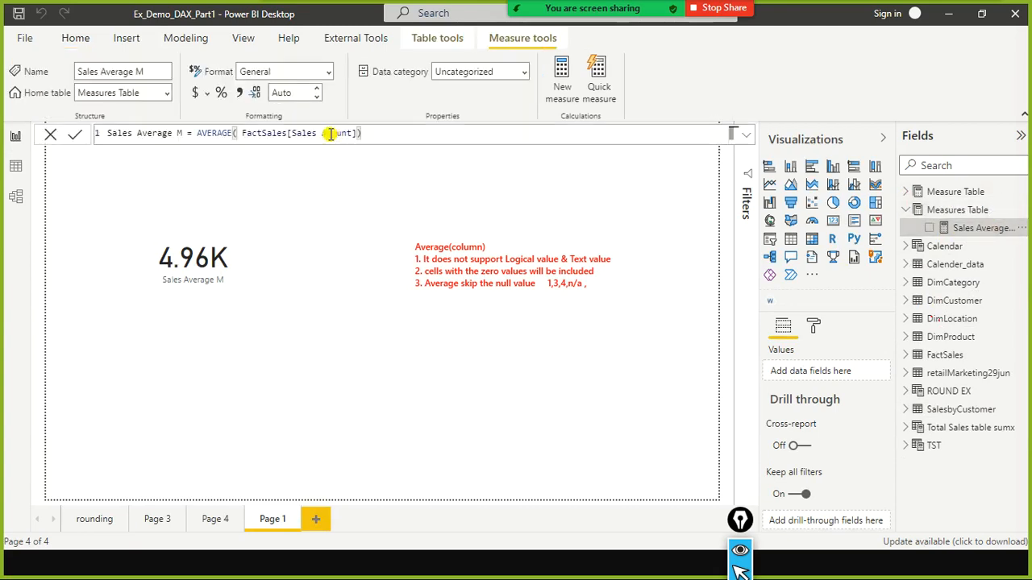
{"action": "triple_click", "coordinate": [393, 132]}
{"action": "key", "text": "ctrl+c"}
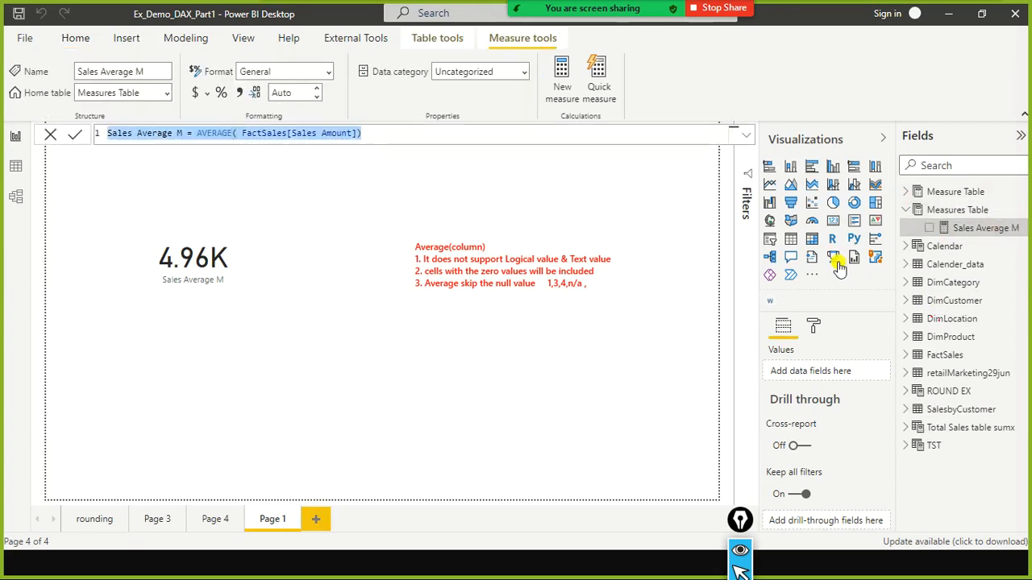
{"action": "right_click", "coordinate": [1013, 213]}
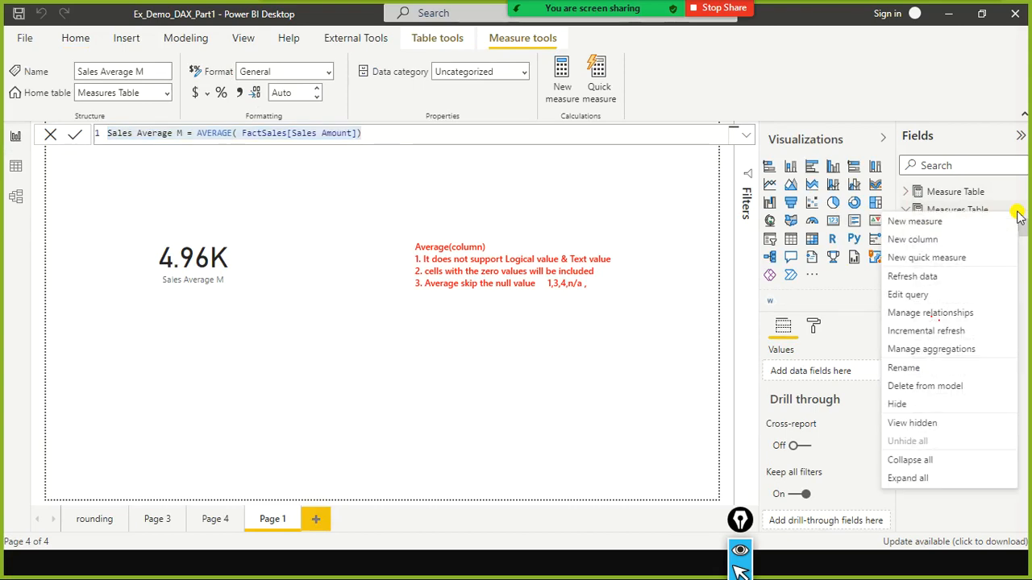
{"action": "left_click", "coordinate": [957, 226]}
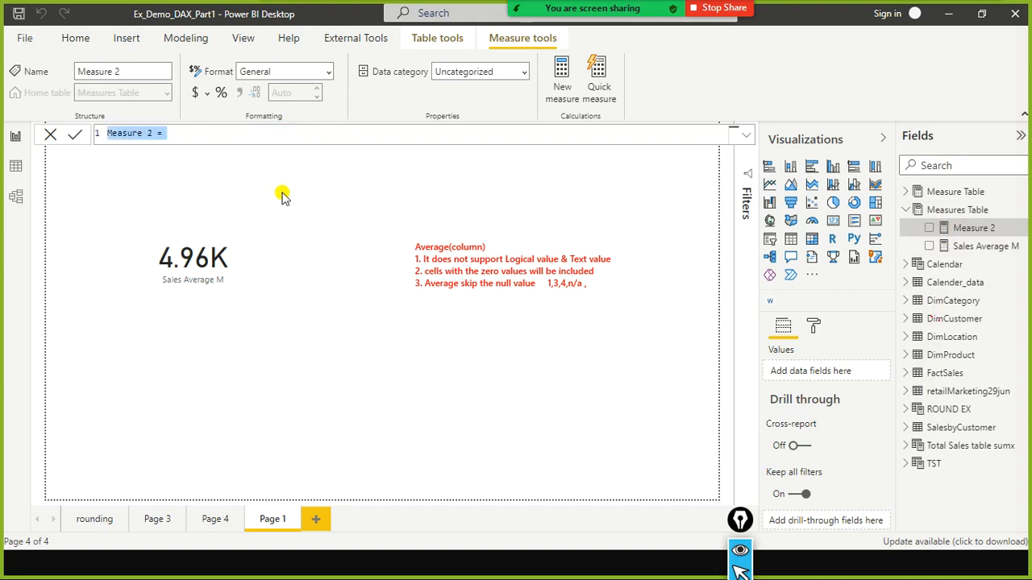
{"action": "key", "text": "ctrl+v"}
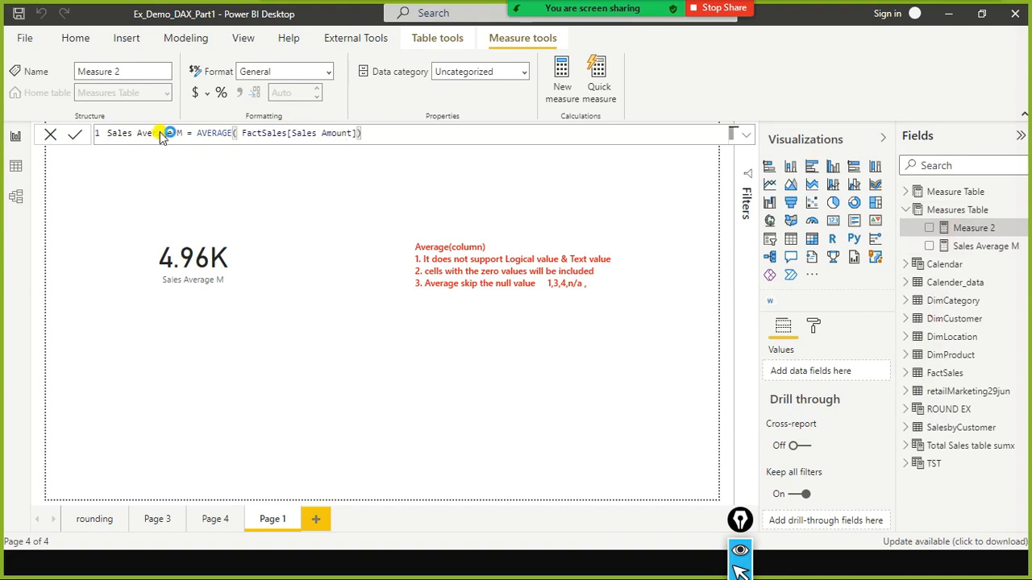
Rename the copied measure to AverageA Sales M within its formula
{"action": "left_click", "coordinate": [179, 137]}
{"action": "type", "text": "A"}
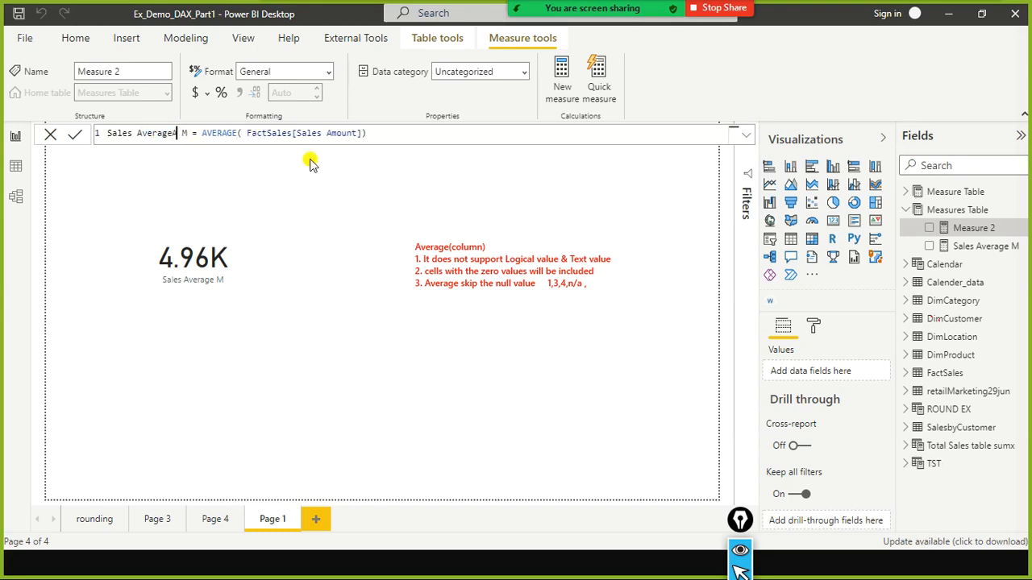
{"action": "key", "text": "ctrl+Left"}
{"action": "key", "text": "ctrl+shift+Right"}
{"action": "key", "text": "BackSpace"}
{"action": "key", "text": "ctrl+Right"}
{"action": "key", "text": "ctrl+Right"}
{"action": "key", "text": "Left"}
{"action": "type", "text": "Sales"}
{"action": "key", "text": "Home"}
{"action": "key", "text": "Delete"}
{"action": "type", "text": "A"}
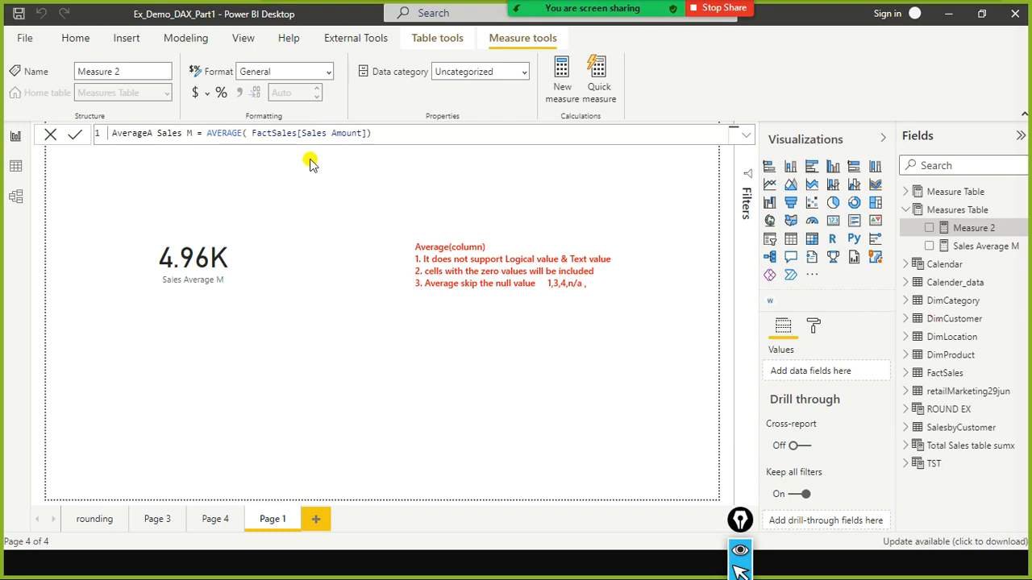
{"action": "key", "text": "ctrl+Right"}
{"action": "key", "text": "ctrl+Right"}
{"action": "key", "text": "ctrl+Right"}
{"action": "key", "text": "ctrl+Right"}
{"action": "key", "text": "ctrl+Right"}
{"action": "key", "text": "ctrl+a"}
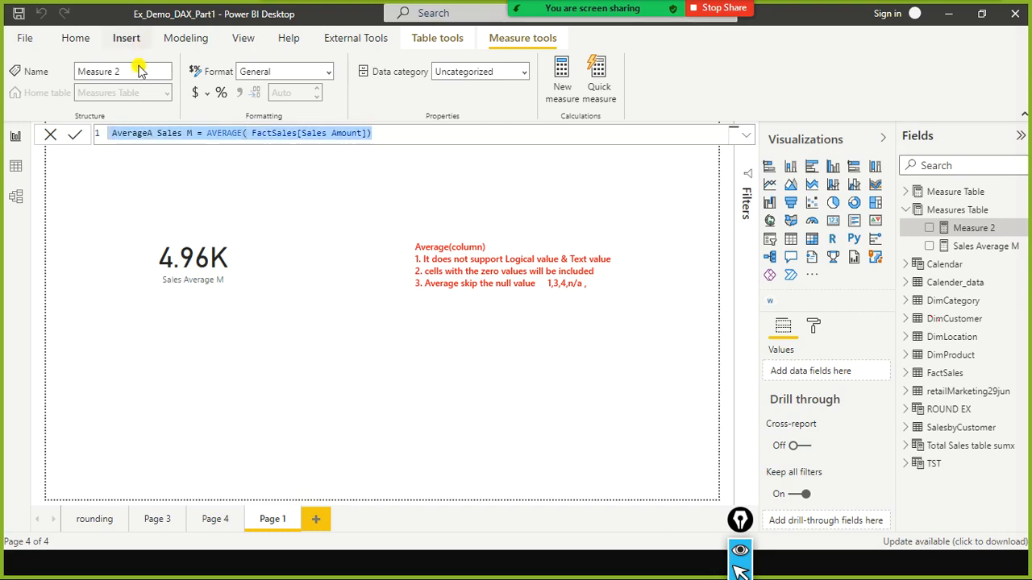
Change the new measure's function from AVERAGE to AVERAGEA
{"action": "left_click", "coordinate": [241, 133]}
{"action": "type", "text": "A"}
{"action": "key", "text": "Escape"}
Replace the AVERAGEA argument with SalesbyCustomer[Active], close the parenthesis and commit the measure
{"action": "key", "text": "Right"}
{"action": "key", "text": "Right"}
{"action": "key", "text": "ctrl+shift+Right"}
{"action": "key", "text": "ctrl+shift+Right"}
{"action": "key", "text": "ctrl+shift+Right"}
{"action": "key", "text": "ctrl+shift+Right"}
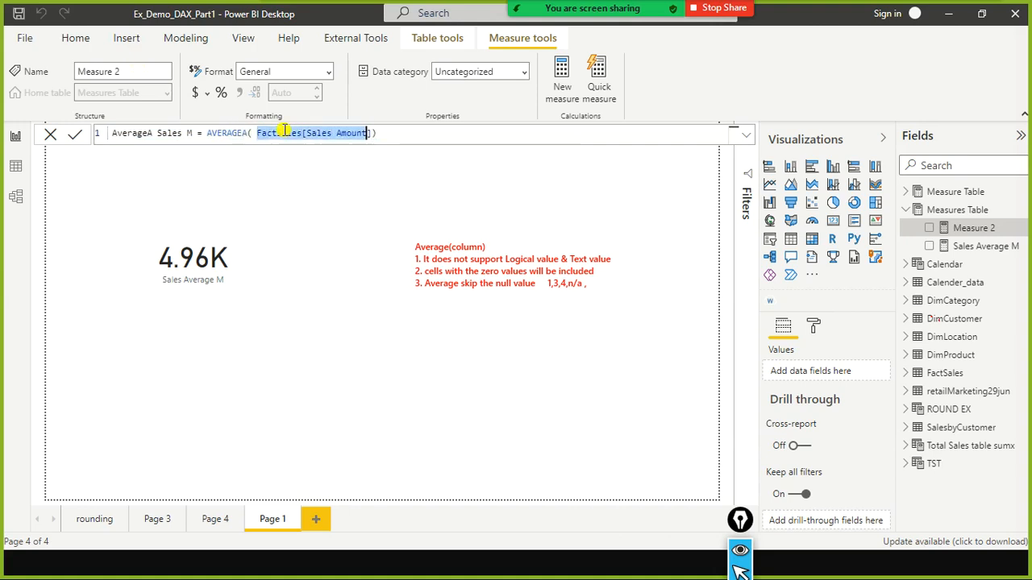
{"action": "key", "text": "Home"}
{"action": "key", "text": "End"}
{"action": "key", "text": "BackSpace"}
{"action": "key", "text": "BackSpace"}
{"action": "key", "text": "BackSpace"}
{"action": "key", "text": "BackSpace"}
{"action": "key", "text": "BackSpace"}
{"action": "key", "text": "BackSpace"}
{"action": "key", "text": "BackSpace"}
{"action": "key", "text": "BackSpace"}
{"action": "key", "text": "BackSpace"}
{"action": "key", "text": "BackSpace"}
{"action": "key", "text": "BackSpace"}
{"action": "key", "text": "BackSpace"}
{"action": "key", "text": "BackSpace"}
{"action": "key", "text": "BackSpace"}
{"action": "key", "text": "BackSpace"}
{"action": "key", "text": "BackSpace"}
{"action": "key", "text": "BackSpace"}
{"action": "key", "text": "BackSpace"}
{"action": "key", "text": "BackSpace"}
{"action": "key", "text": "BackSpace"}
{"action": "key", "text": "BackSpace"}
{"action": "key", "text": "BackSpace"}
{"action": "key", "text": "BackSpace"}
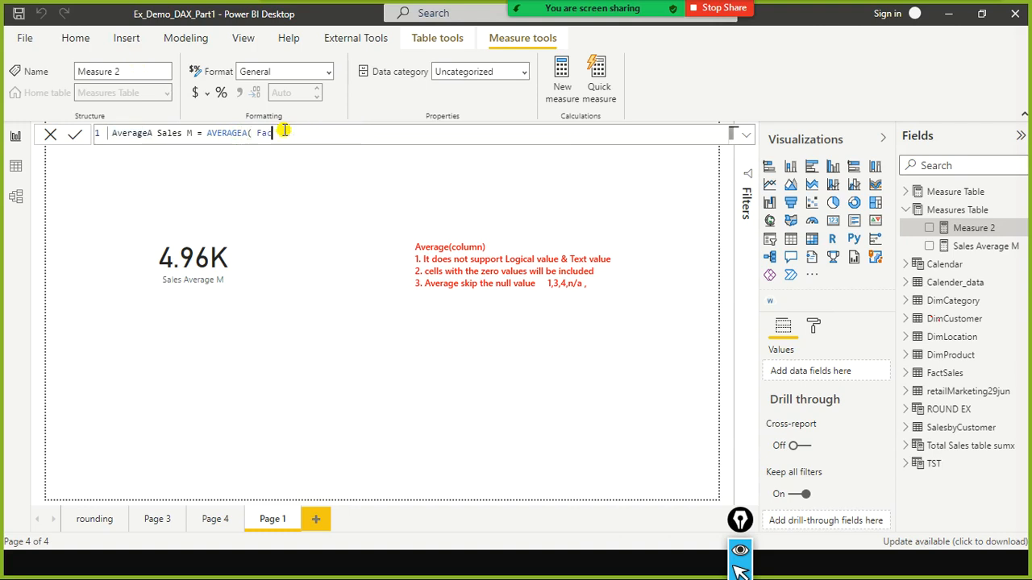
{"action": "key", "text": "BackSpace"}
{"action": "type", "text": "act"}
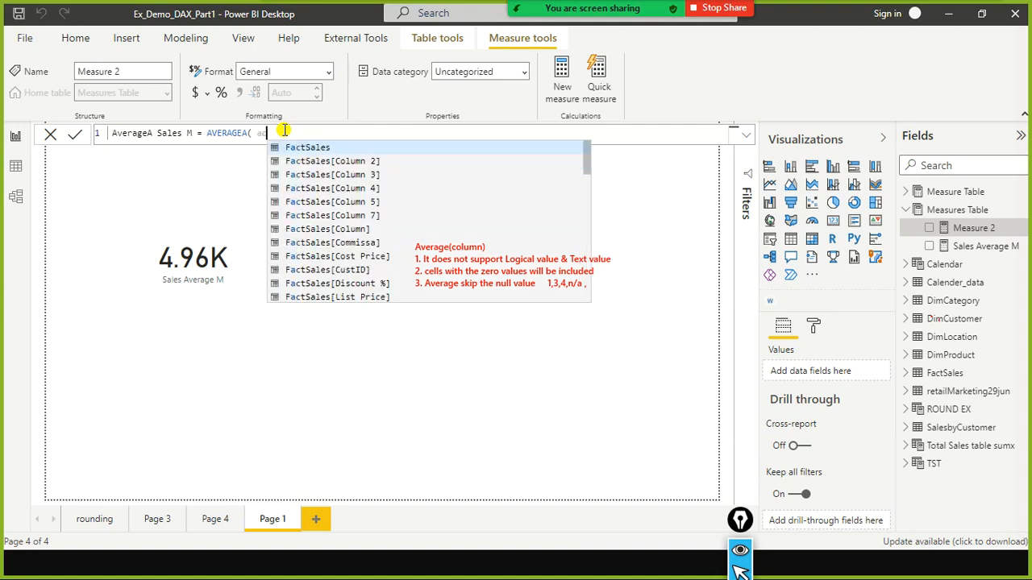
{"action": "type", "text": "i"}
{"action": "key", "text": "Tab"}
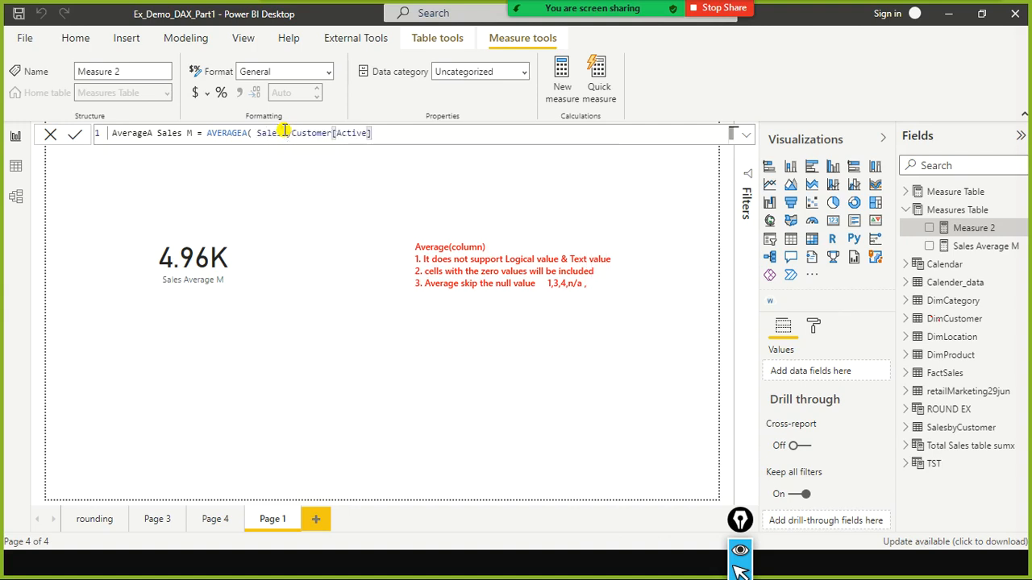
{"action": "type", "text": ")"}
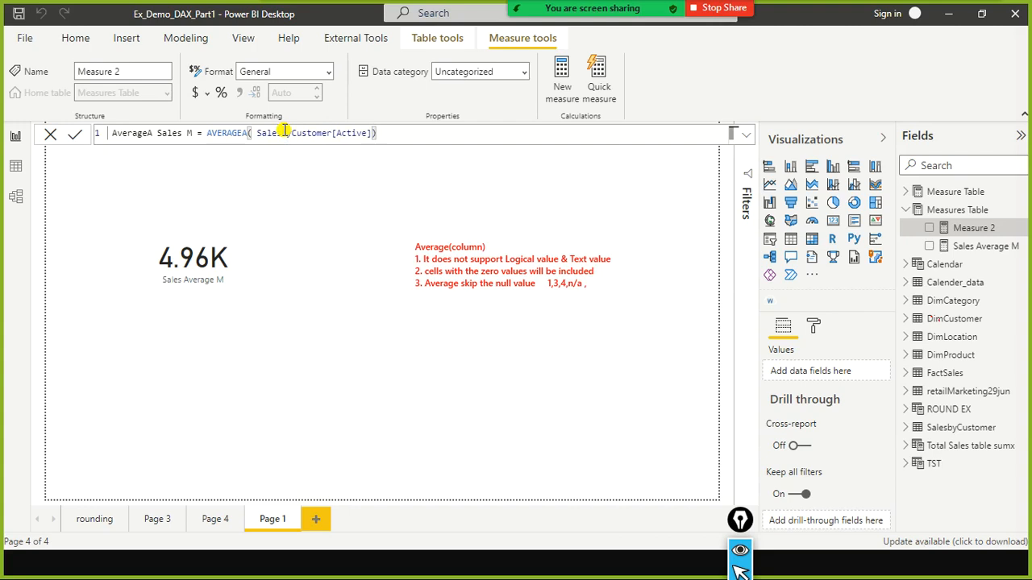
{"action": "key", "text": "Return"}
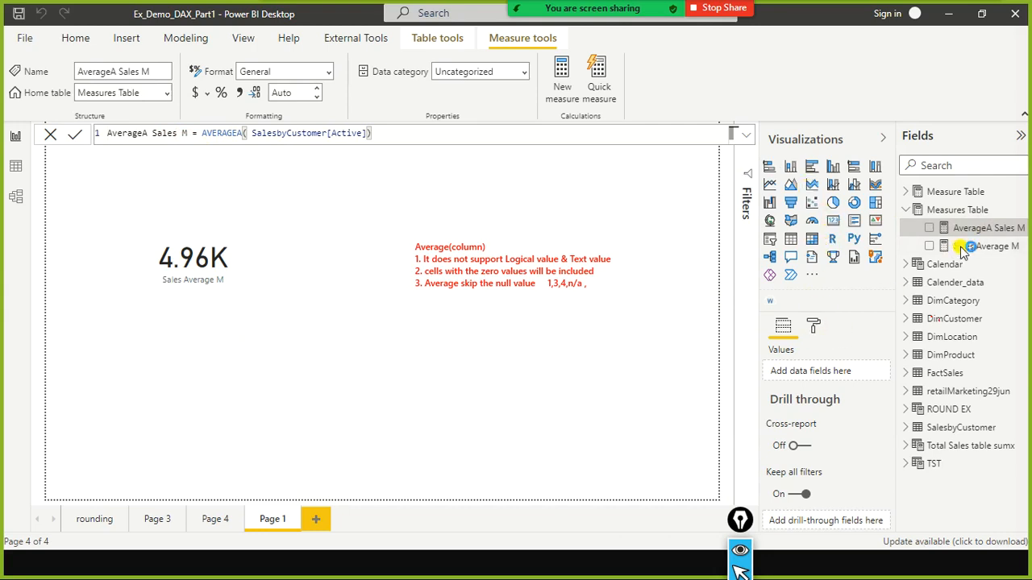
Add a card visual beneath the Sales Average M card and fill it with the AverageA Sales M measure
{"action": "left_click", "coordinate": [833, 228]}
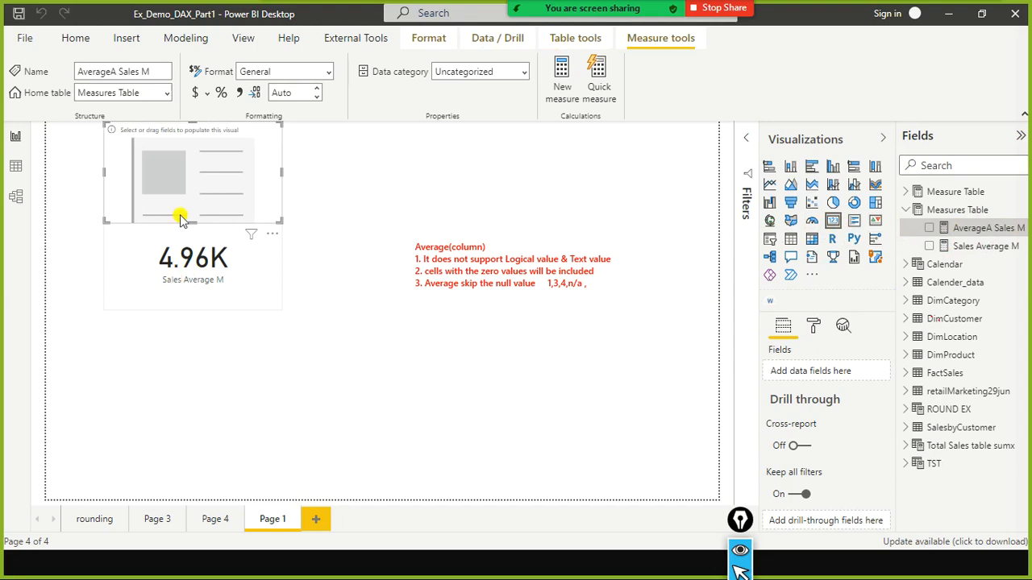
{"action": "left_click_drag", "start_coordinate": [228, 299], "coordinate": [227, 372]}
{"action": "left_click_drag", "start_coordinate": [990, 230], "coordinate": [251, 364]}
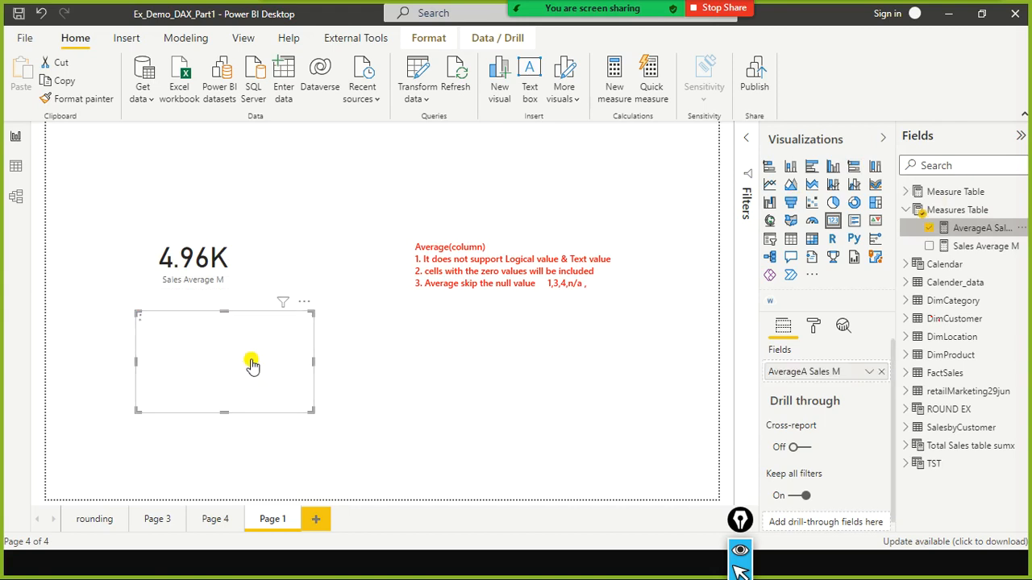
Display the SalesbyCustomer table's data to examine the values in its Active column
{"action": "left_click", "coordinate": [16, 169]}
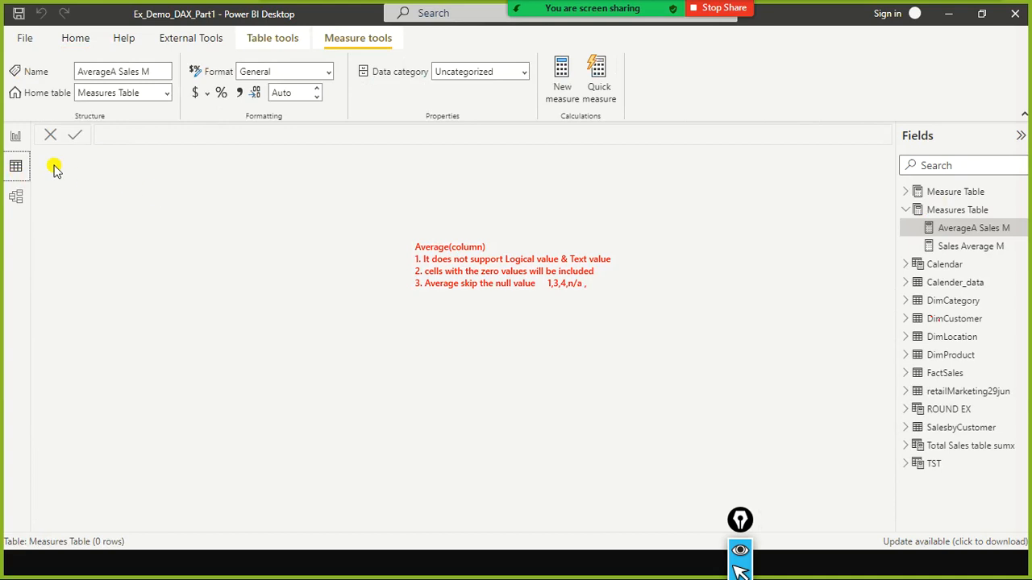
{"action": "left_click", "coordinate": [959, 431]}
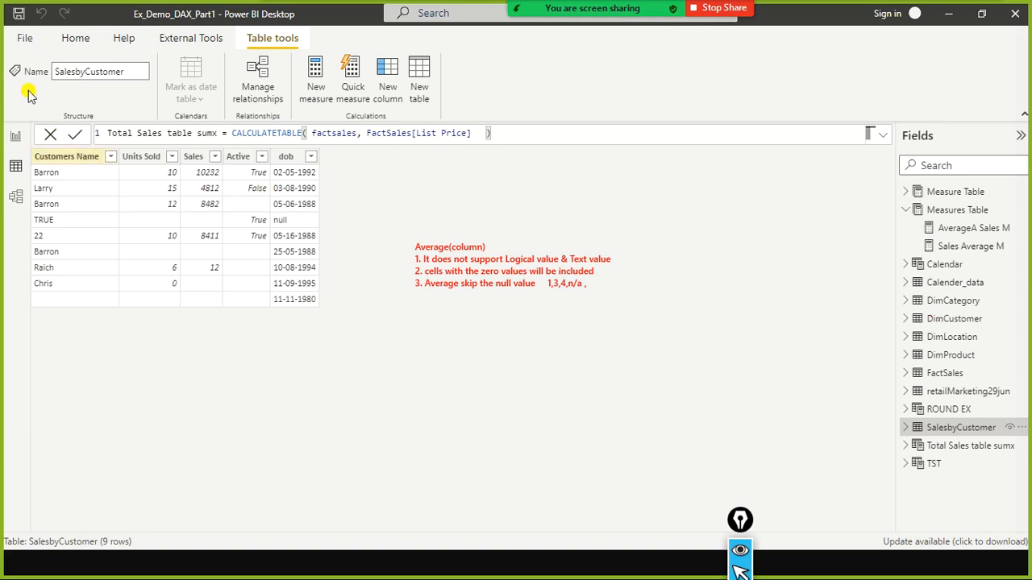
Return to the report canvas and narrow the AverageA Sales M card to match the card above it
{"action": "left_click", "coordinate": [16, 135]}
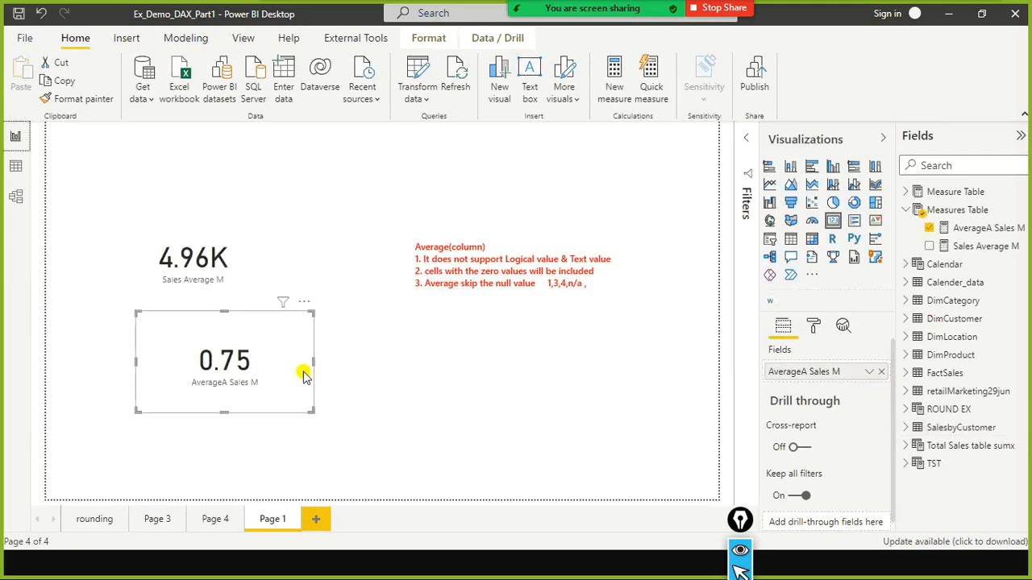
{"action": "left_click_drag", "start_coordinate": [313, 362], "coordinate": [281, 361]}
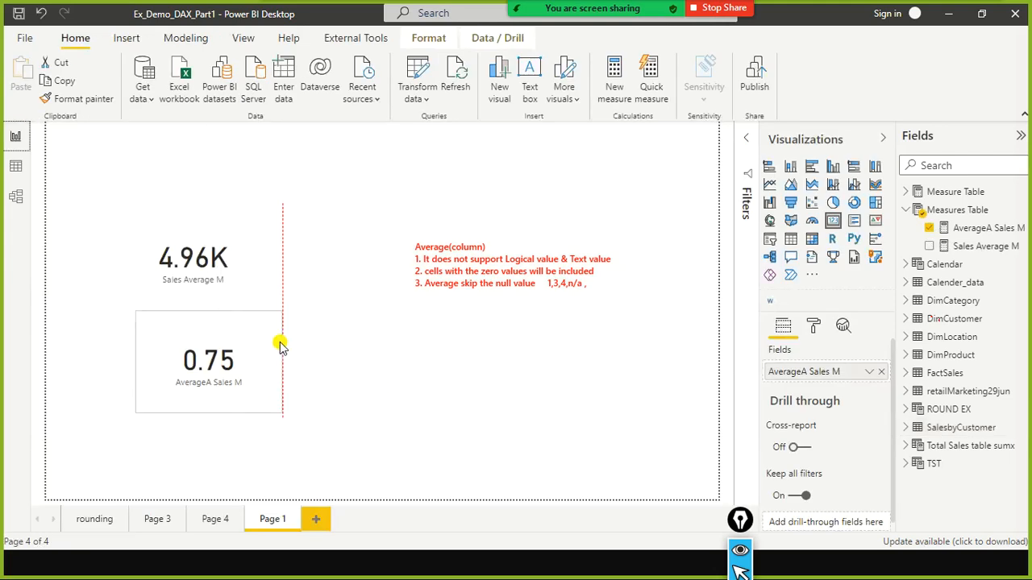
{"action": "left_click", "coordinate": [453, 357]}
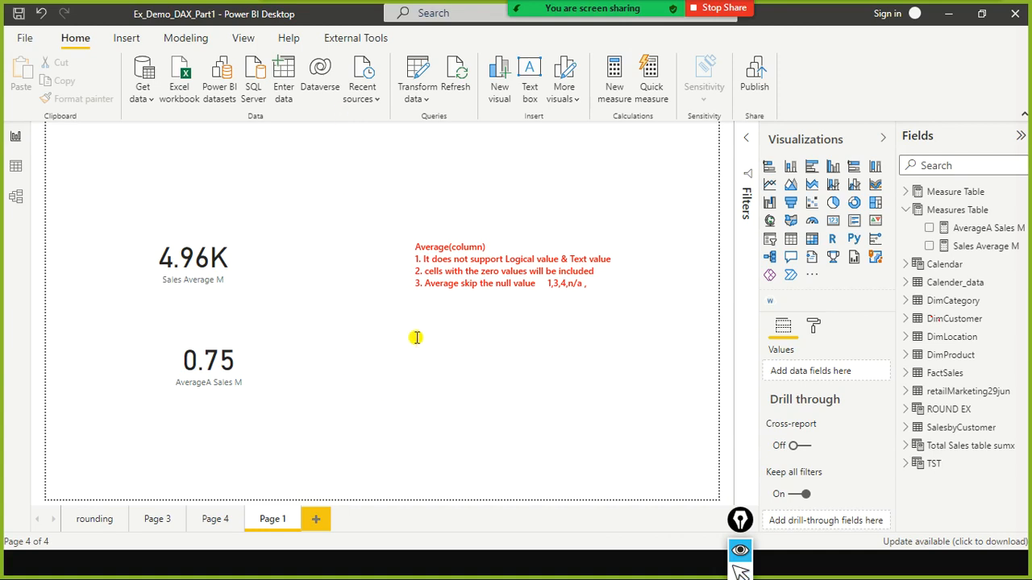
Write an on-screen note below the Average notes, headed "AverageA(<column>)", with the point "1. it supports logical values"
{"action": "left_click", "coordinate": [416, 338]}
{"action": "type", "text": "AverageAl"}
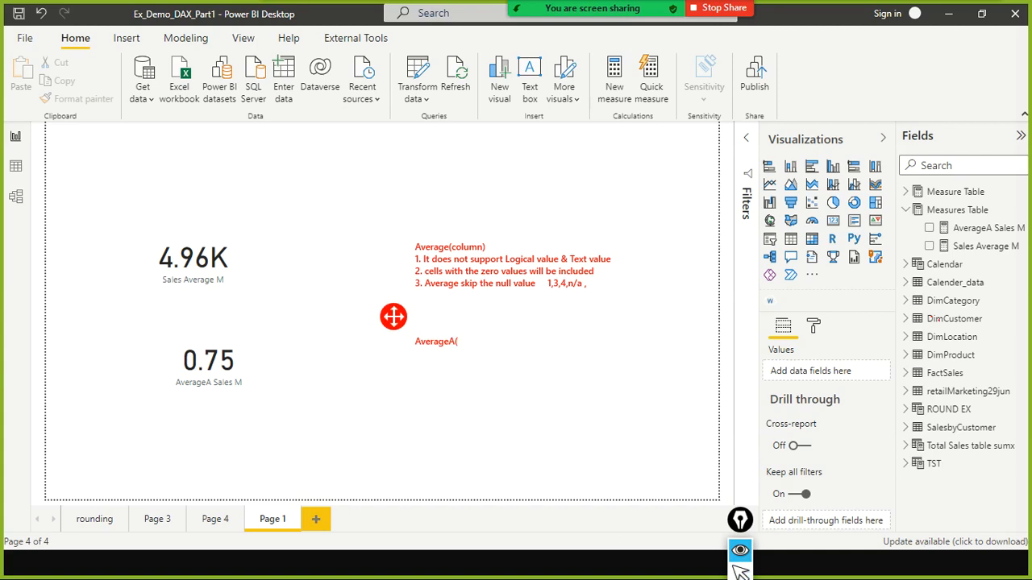
{"action": "type", "text": "<column"}
{"action": "type", "text": " sup"}
{"action": "type", "text": "ports lo"}
{"action": "type", "text": "gial"}
{"action": "key", "text": "BackSpace"}
{"action": "type", "text": "cal values "}
Add the second AverageA point: "2. it considers 1 for True and 0 for False"
{"action": "type", "text": "2."}
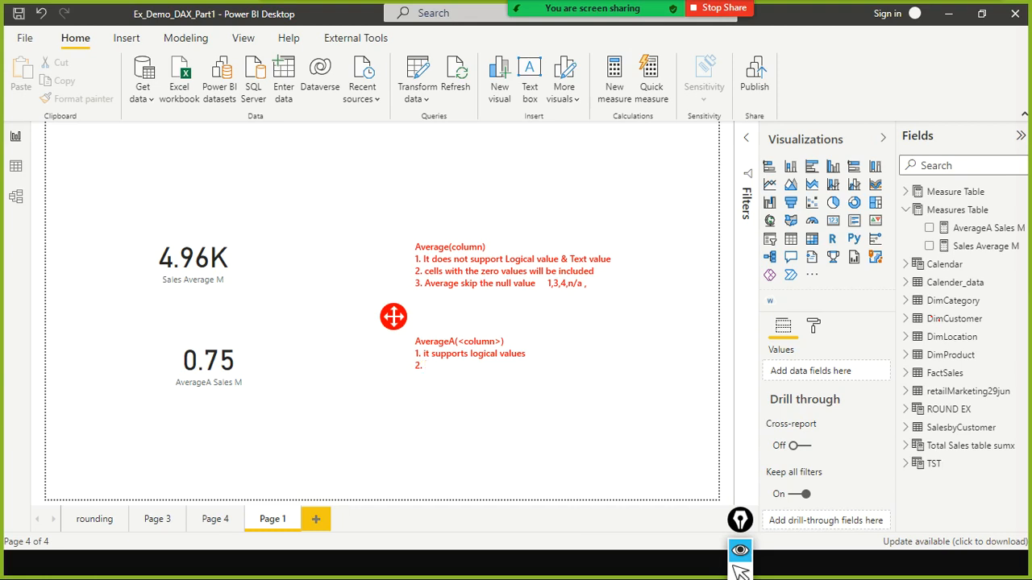
{"action": "type", "text": "it considers 1 ffr"}
{"action": "key", "text": "BackSpace"}
{"action": "key", "text": "BackSpace"}
{"action": "key", "text": "BackSpace"}
{"action": "type", "text": "or True and 0 for False"}
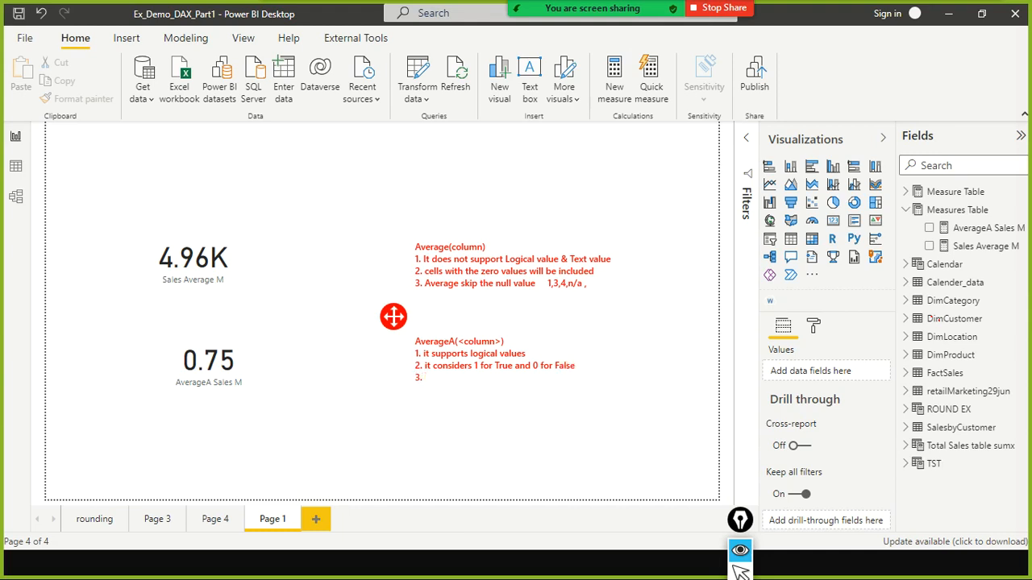
Add the third AverageA point: "3. empty text "" consider this as 0"
{"action": "type", "text": "emppty"}
{"action": "key", "text": "BackSpace"}
{"action": "type", "text": "consider this as "}
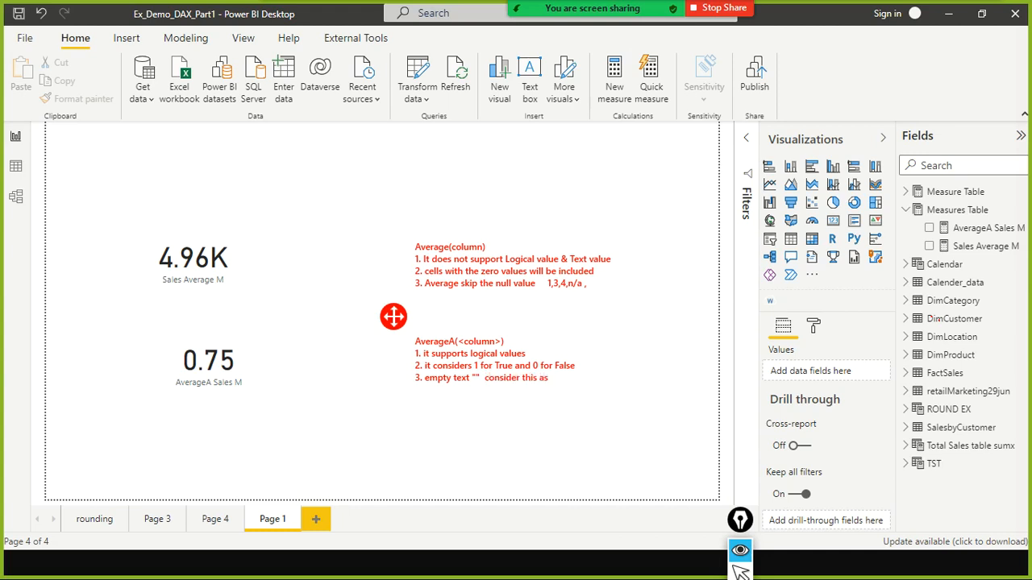
{"action": "type", "text": "0"}
Write a separate on-screen note "Averagex(<table>, <expression>)" below the AverageA notes
{"action": "left_click", "coordinate": [428, 409]}
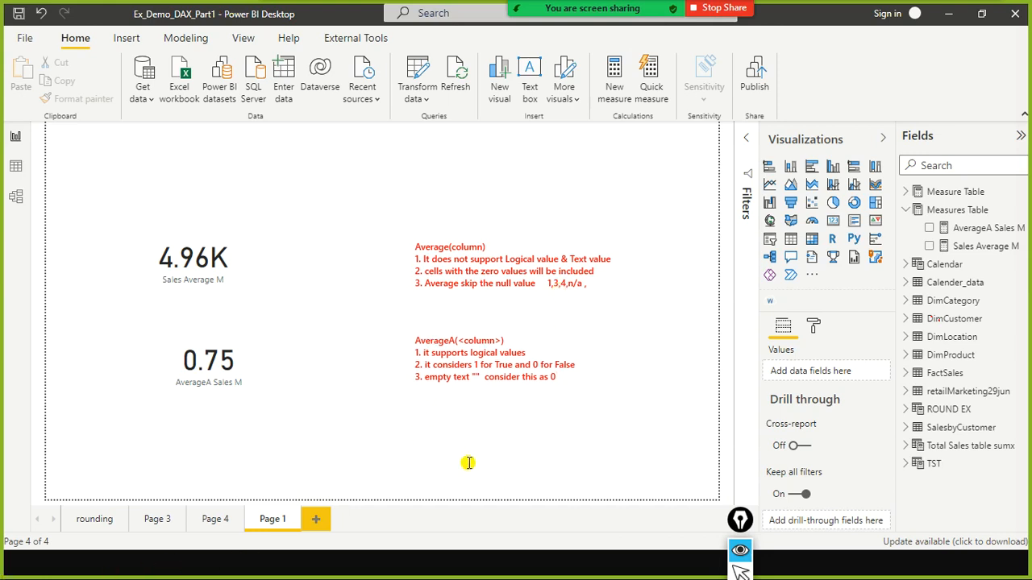
{"action": "type", "text": "A"}
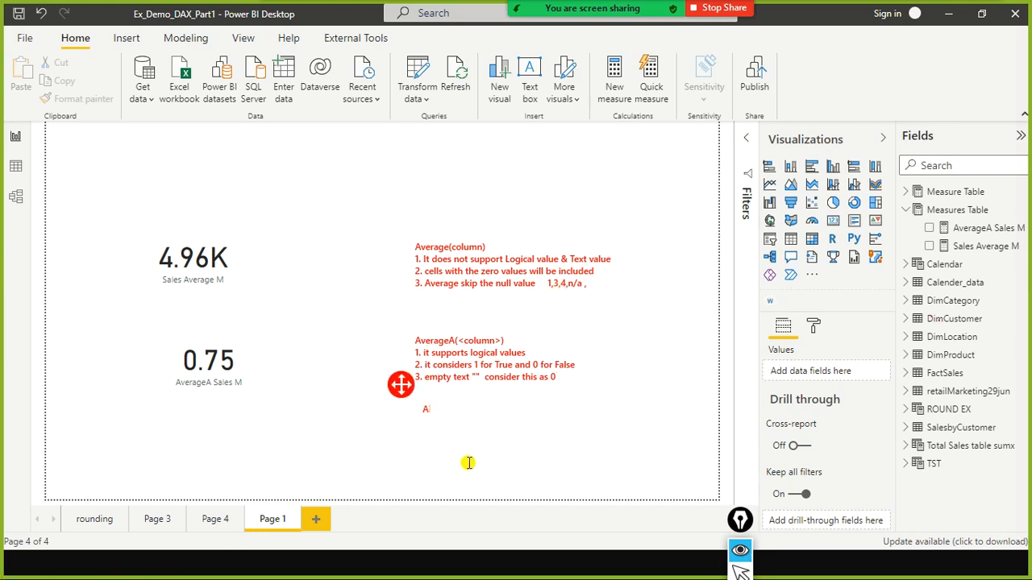
{"action": "type", "text": "veragex(<<table>, <expressio"}
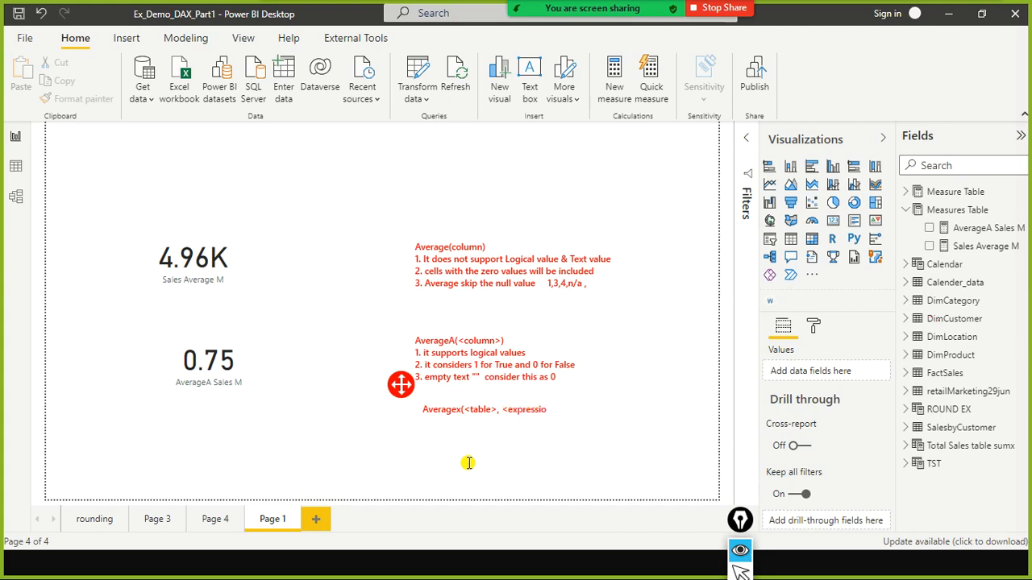
{"action": "type", "text": "n>)"}
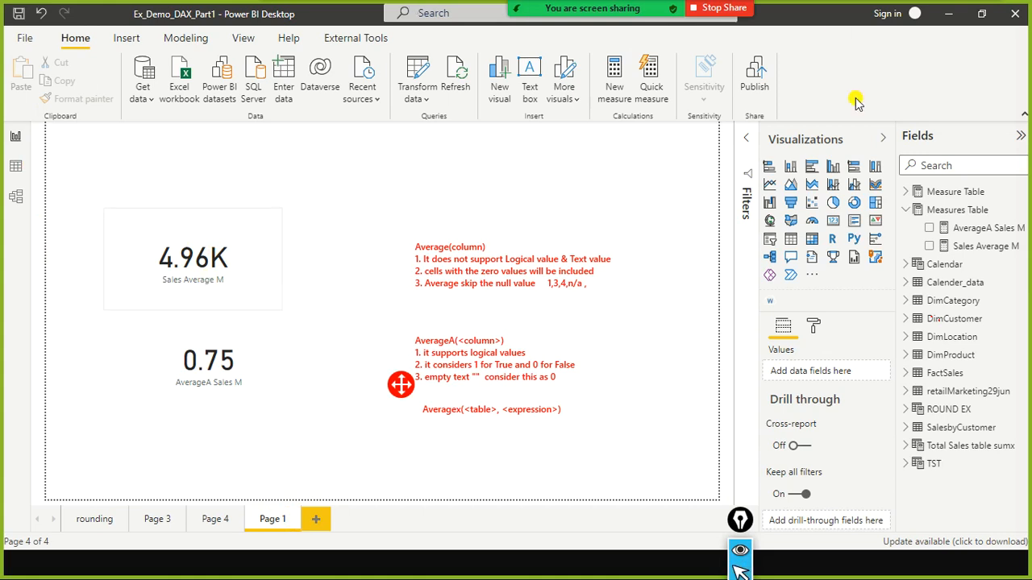
Create a new measure in the Measures Table and name it "Sales AverageX M"
{"action": "left_click", "coordinate": [1019, 210]}
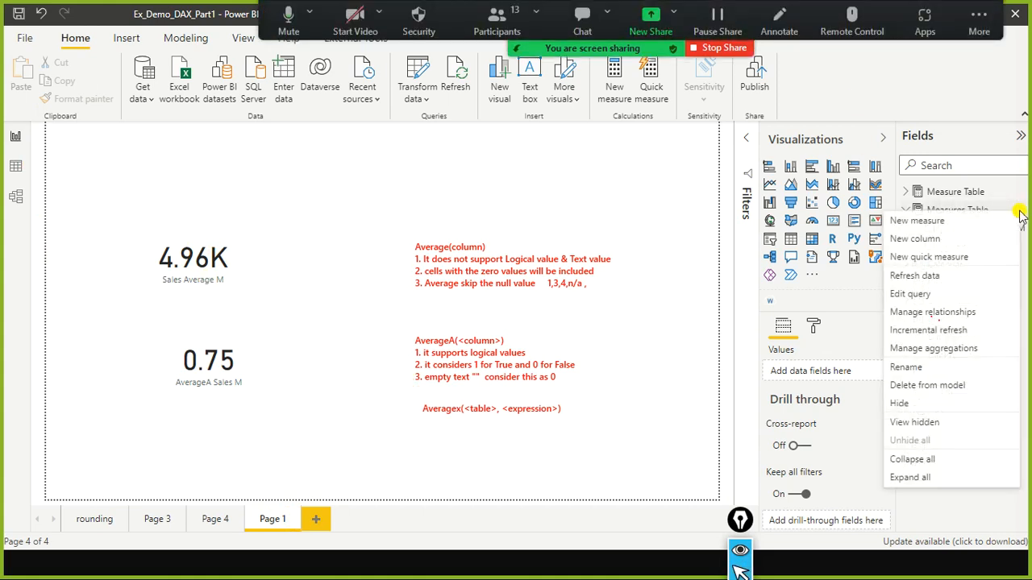
{"action": "left_click", "coordinate": [956, 214]}
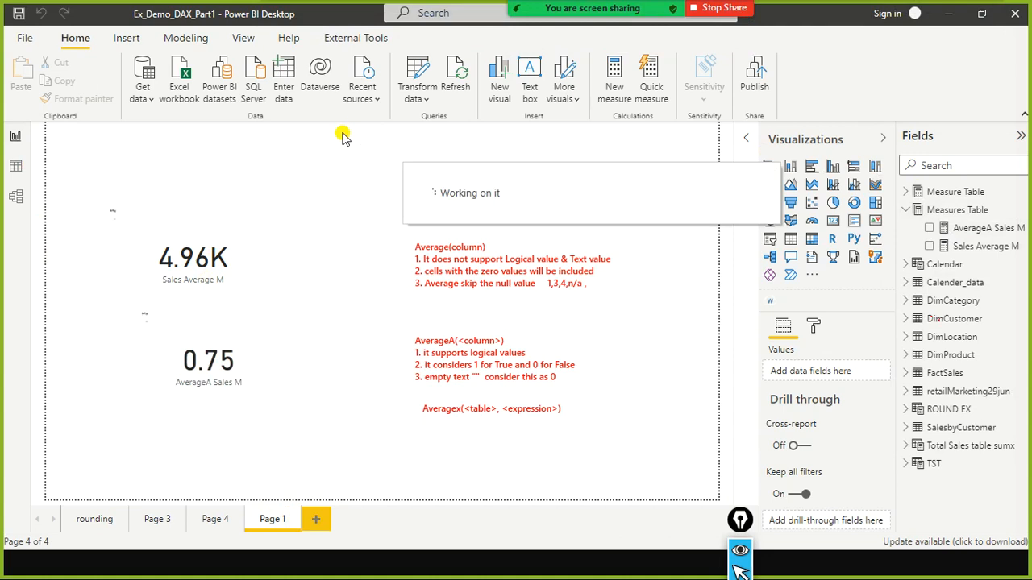
{"action": "mouse_move", "coordinate": [624, 6]}
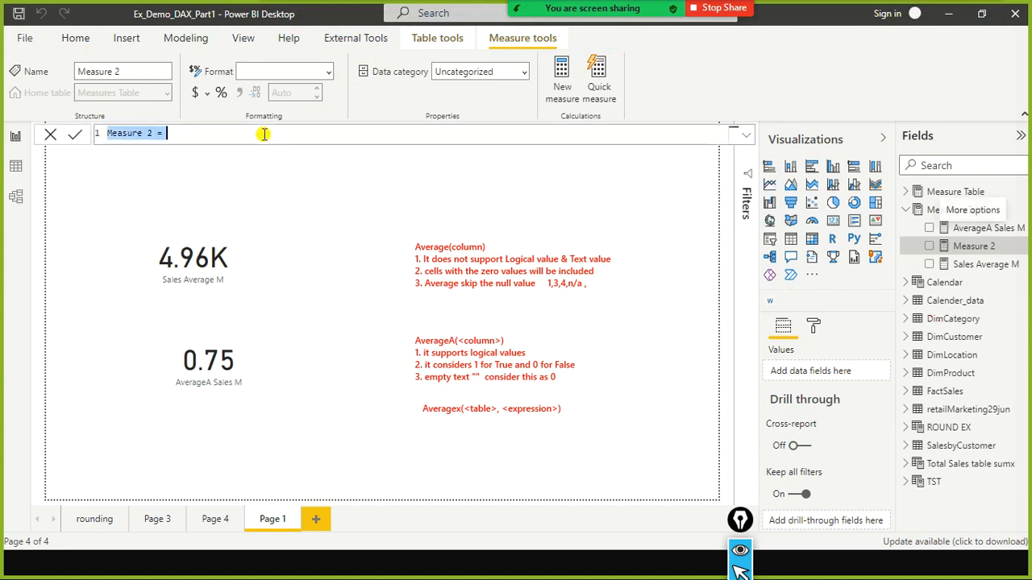
{"action": "type", "text": "Sales "}
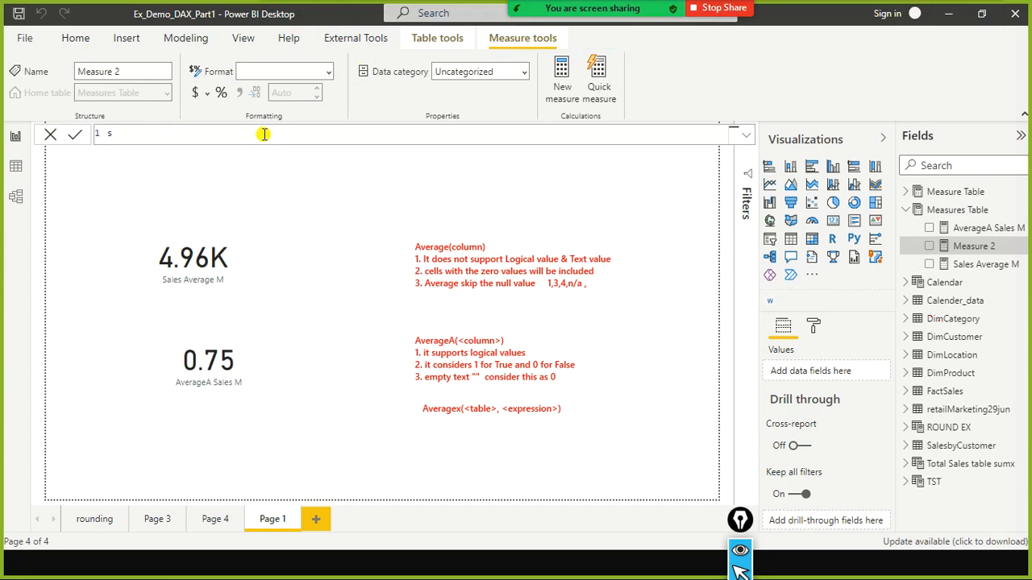
{"action": "type", "text": "AverageX M="}
{"action": "key", "text": "BackSpace"}
{"action": "key", "text": "BackSpace"}
{"action": "type", "text": "= iave"}
{"action": "key", "text": "BackSpace"}
{"action": "key", "text": "BackSpace"}
{"action": "key", "text": "BackSpace"}
{"action": "key", "text": "BackSpace"}
Define the measure as AVERAGEX(SalesbyCustomer, SalesbyCustomer[Sales])
{"action": "type", "text": "ave"}
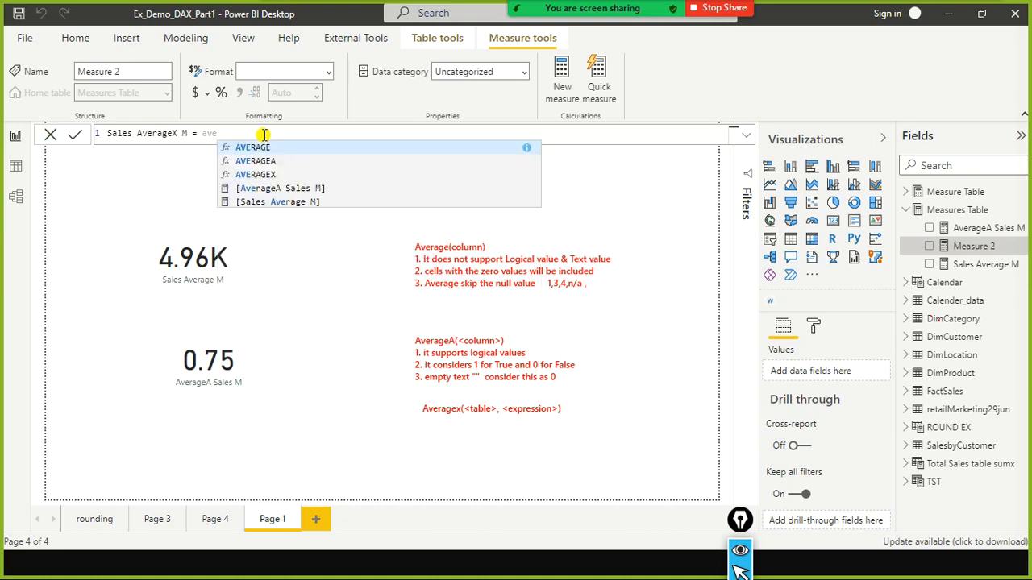
{"action": "key", "text": "Down"}
{"action": "key", "text": "Down"}
{"action": "key", "text": "Tab"}
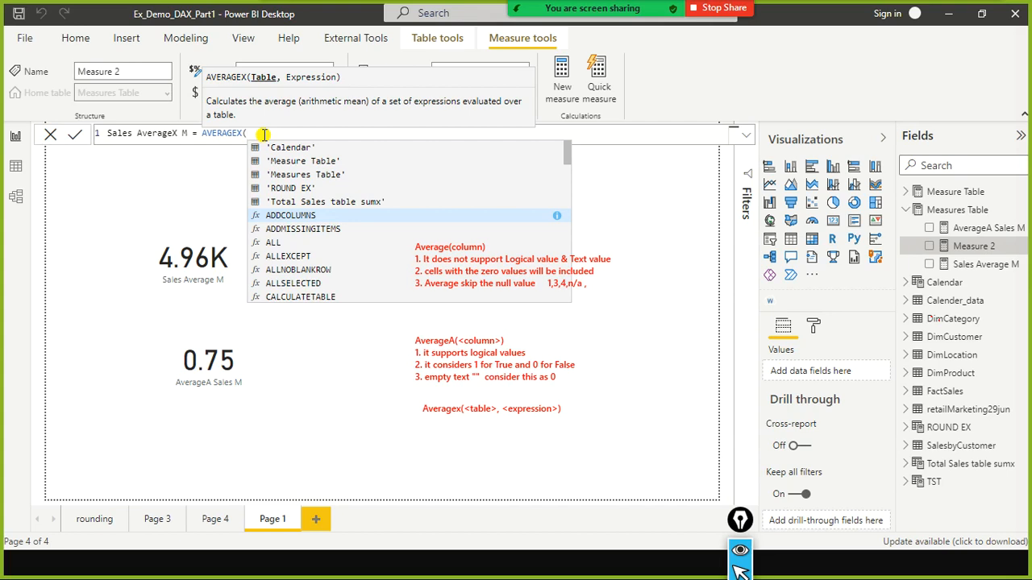
{"action": "type", "text": "sales"}
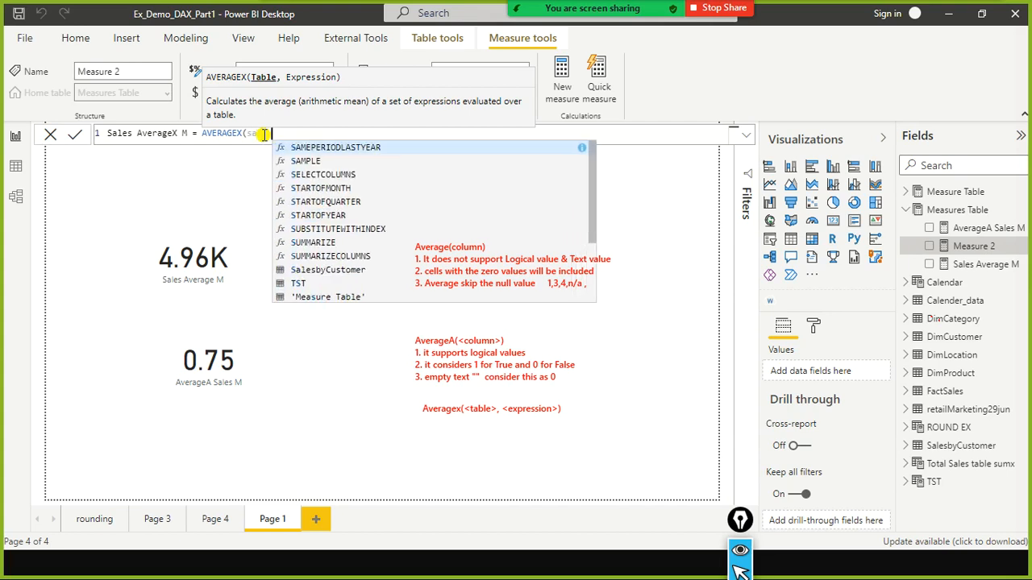
{"action": "key", "text": "Tab"}
{"action": "type", "text": ","}
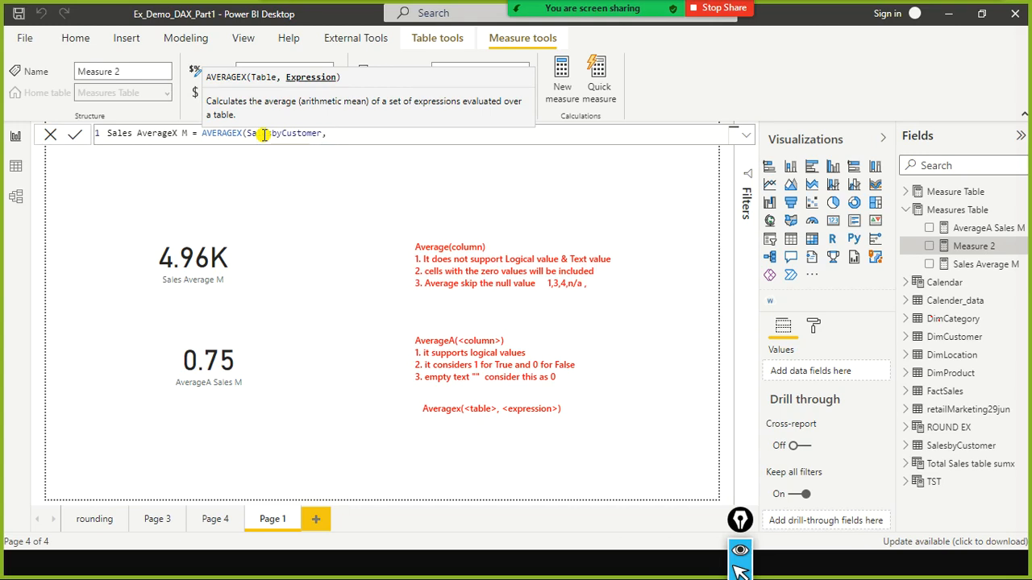
{"action": "type", "text": "sales"}
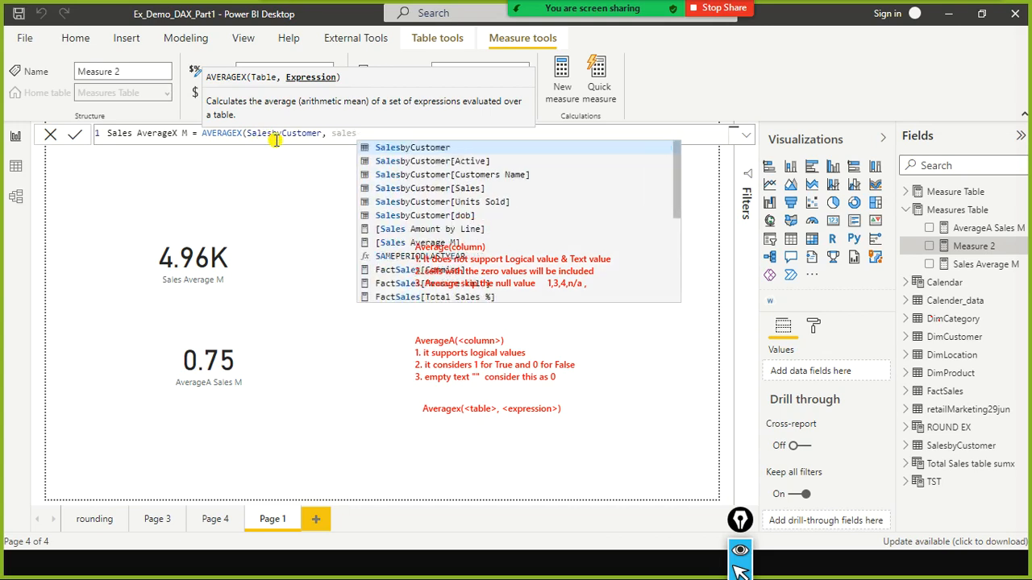
{"action": "type", "text": "by"}
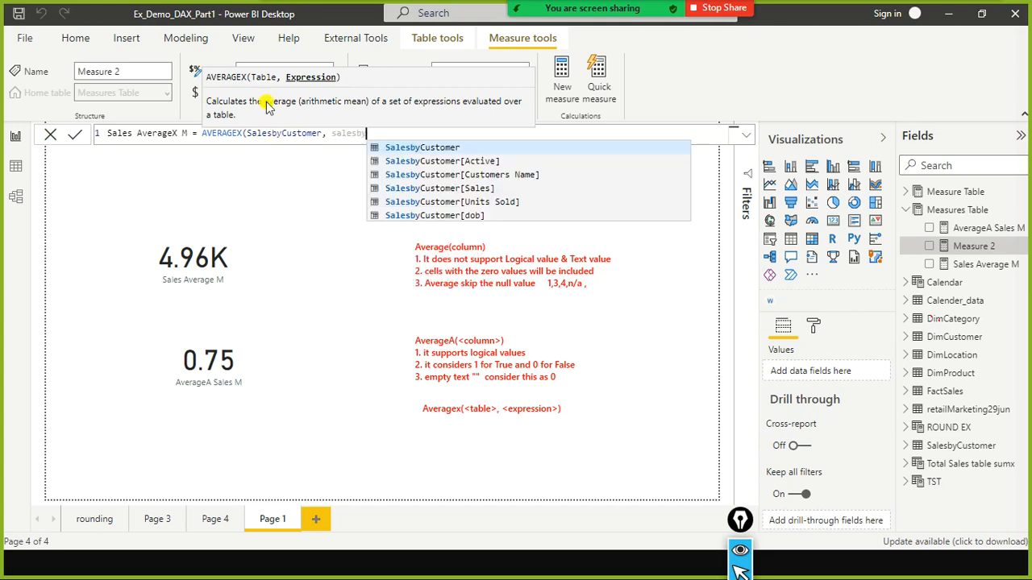
{"action": "key", "text": "Tab"}
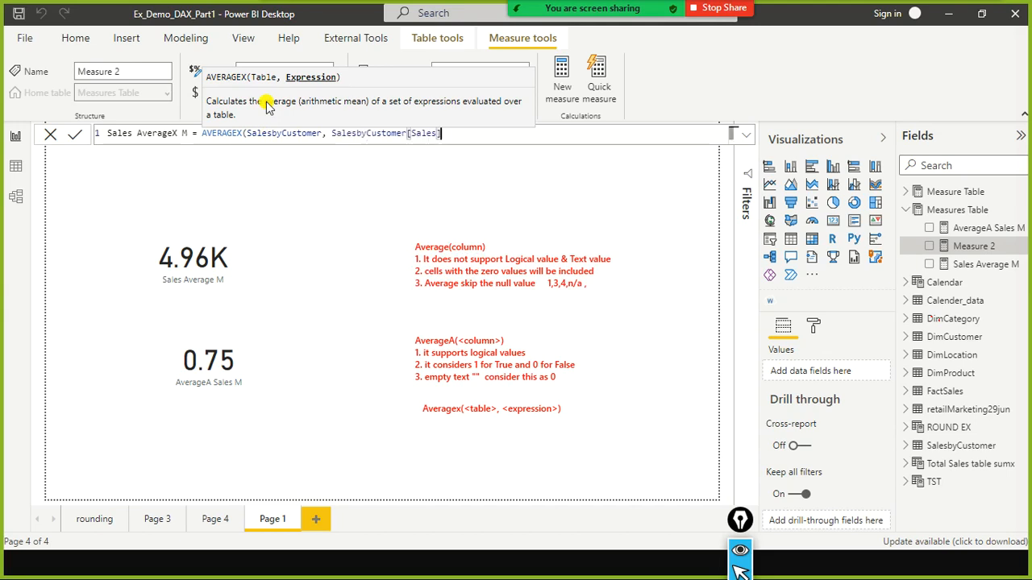
{"action": "type", "text": ")"}
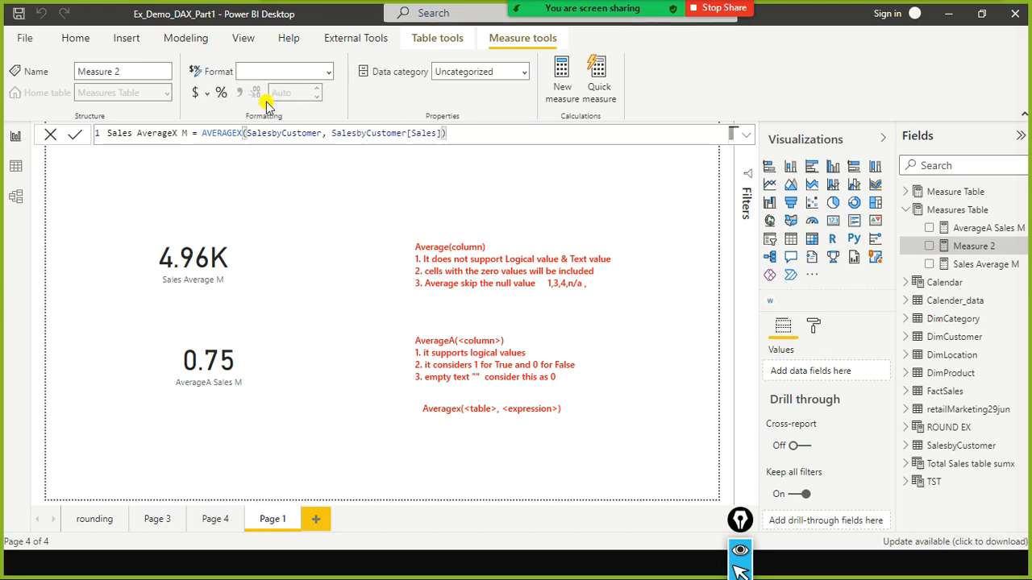
Look through the meeting's participant list and close it
{"action": "left_click", "coordinate": [19, 163]}
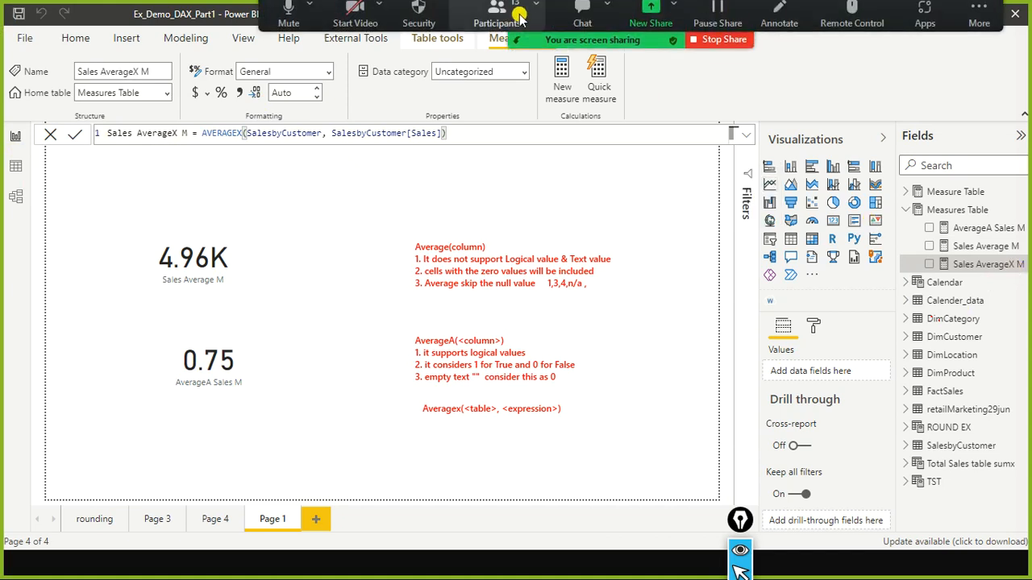
{"action": "left_click", "coordinate": [494, 24]}
{"action": "mouse_move", "coordinate": [551, 231]}
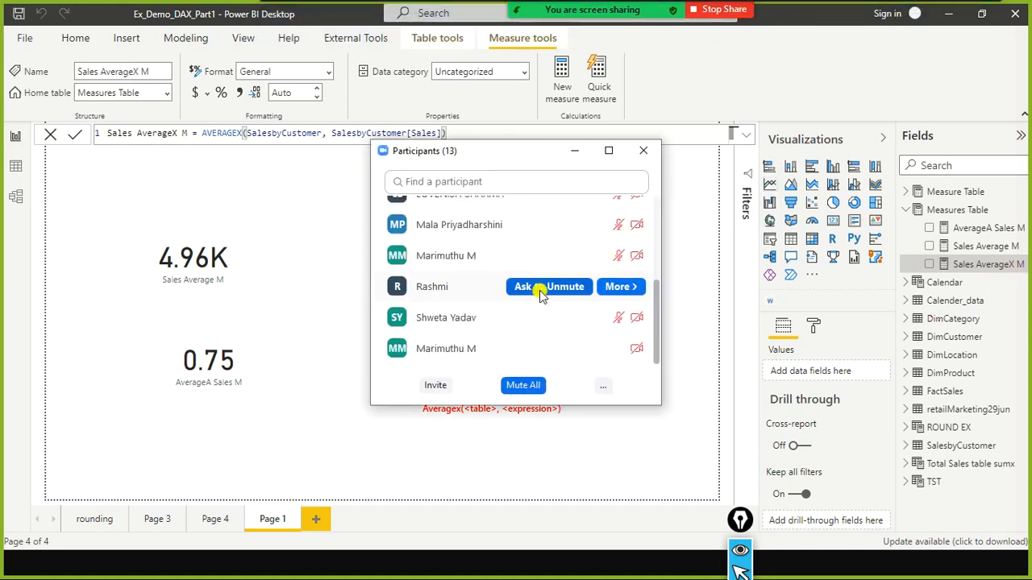
{"action": "left_click", "coordinate": [644, 151]}
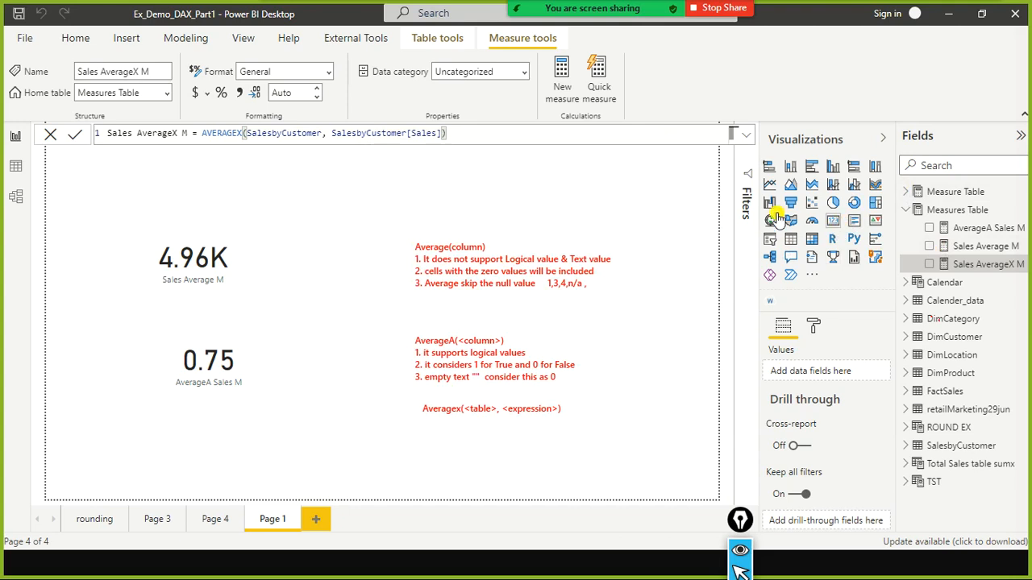
Add a card visual below the AverageA Sales M card and show the Sales AverageX M measure in it
{"action": "left_click", "coordinate": [174, 215]}
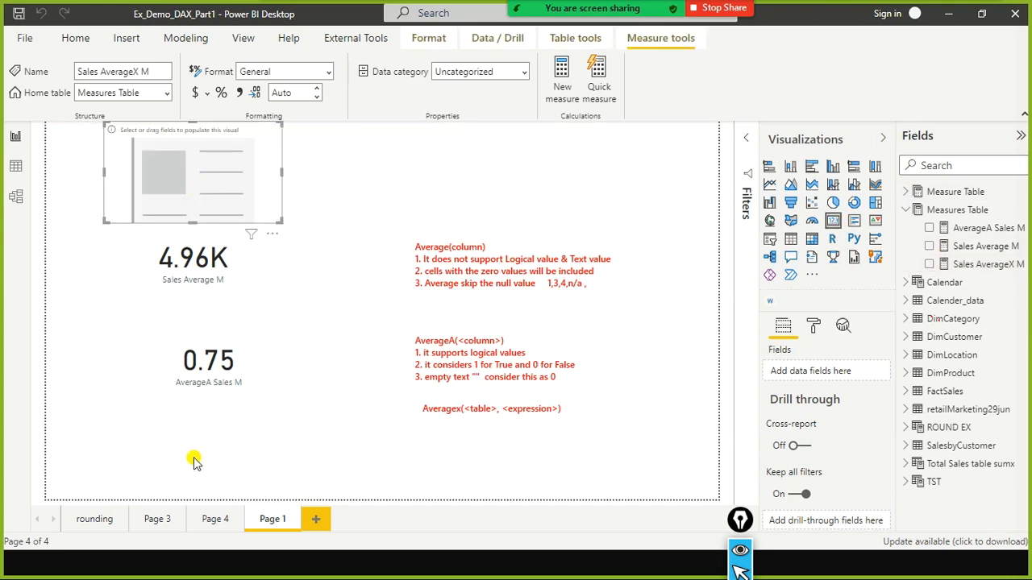
{"action": "left_click_drag", "start_coordinate": [192, 196], "coordinate": [195, 477]}
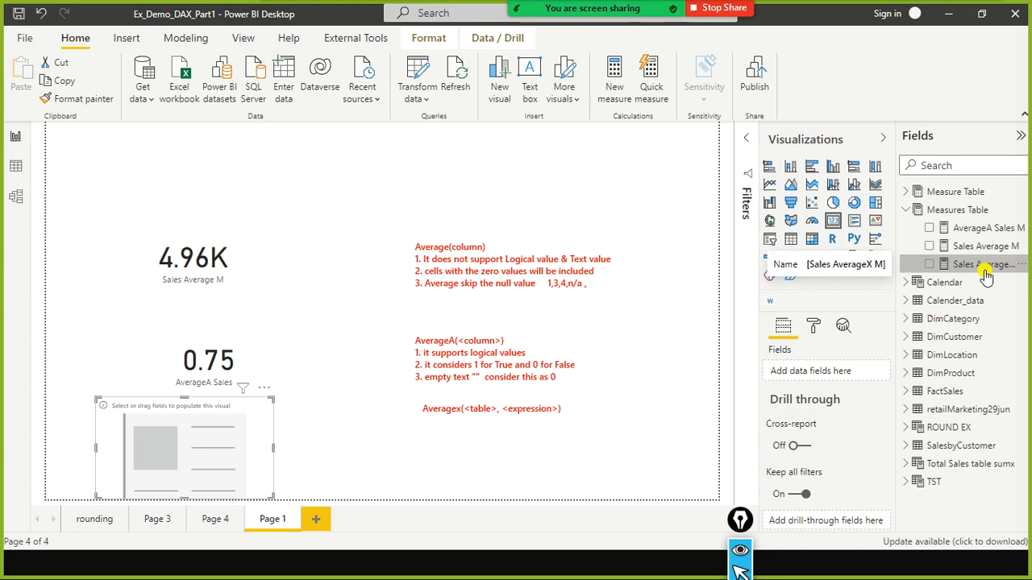
{"action": "left_click_drag", "start_coordinate": [985, 275], "coordinate": [206, 454]}
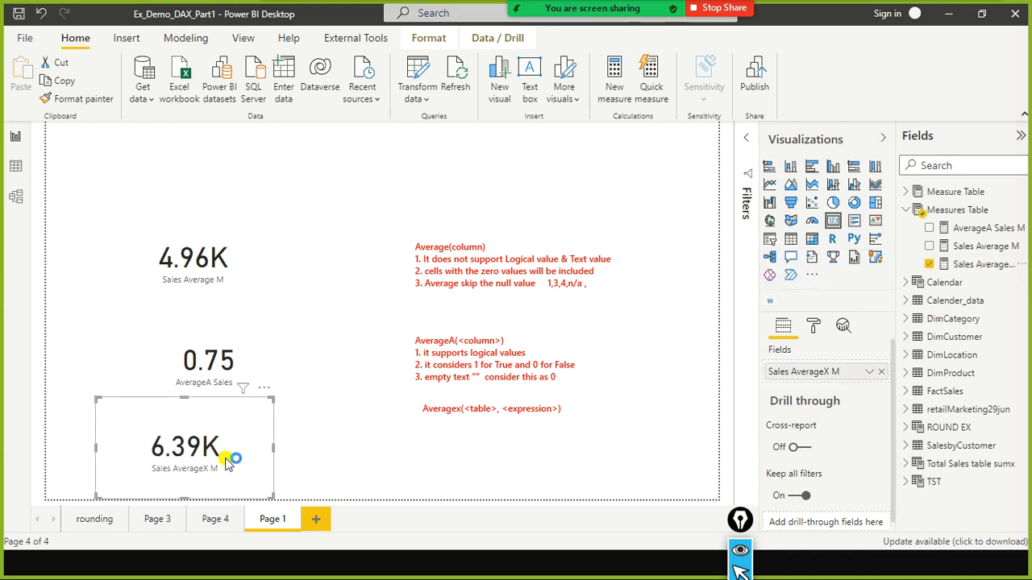
Move the Sales AverageX M card to the top of the page above Sales Average M and reduce its height
{"action": "left_click_drag", "start_coordinate": [268, 458], "coordinate": [307, 157]}
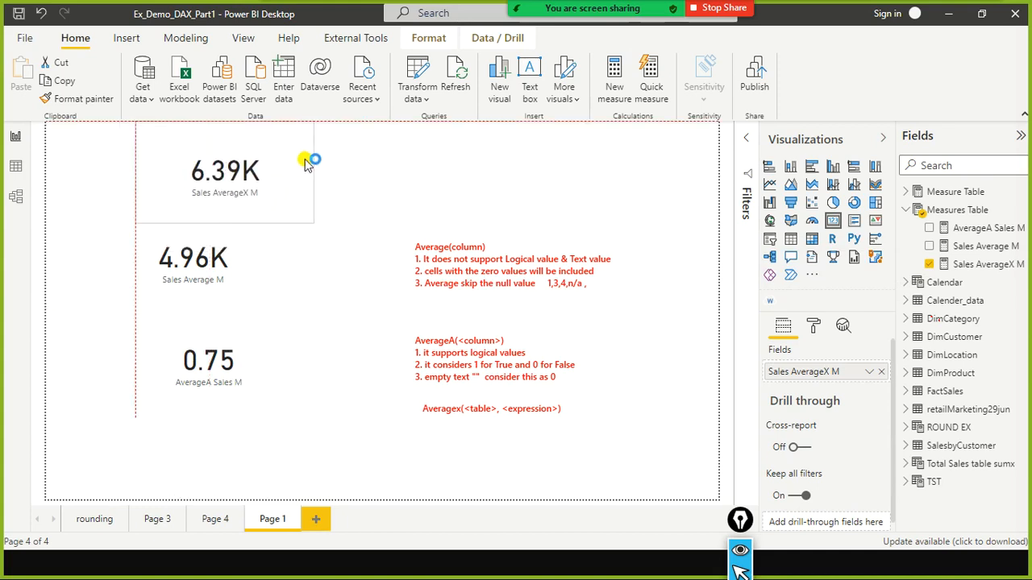
{"action": "left_click_drag", "start_coordinate": [299, 194], "coordinate": [258, 203]}
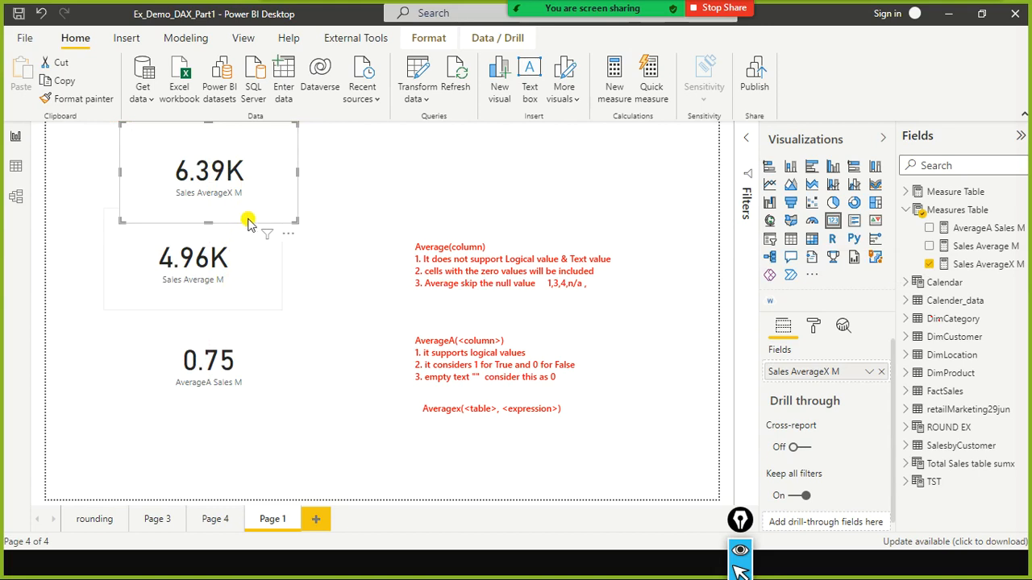
{"action": "left_click_drag", "start_coordinate": [208, 221], "coordinate": [208, 194]}
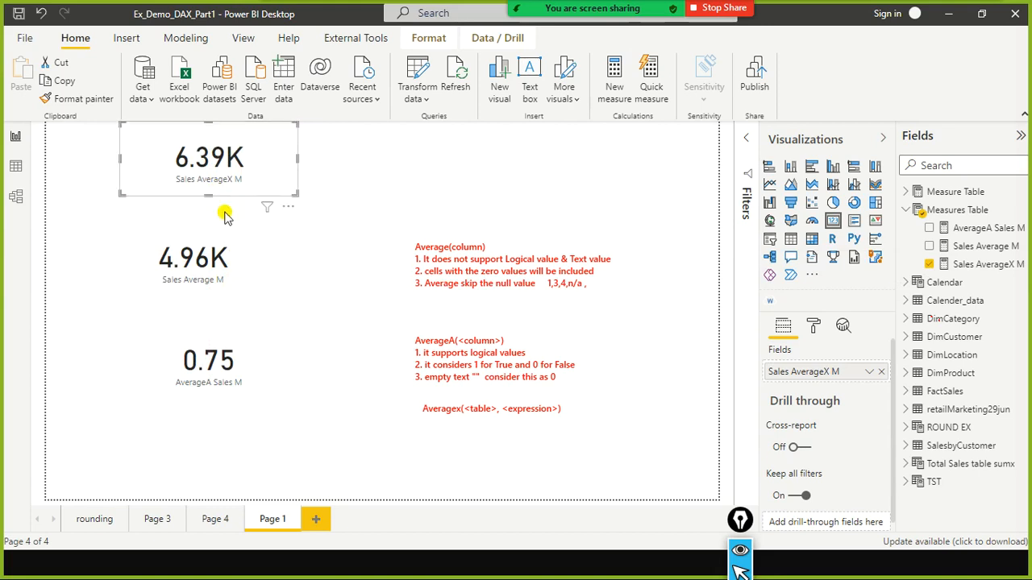
Shorten the Sales Average M card, place it just above AverageA Sales M, and lower the Sales AverageX M card closer to it
{"action": "left_click", "coordinate": [258, 262]}
{"action": "left_click_drag", "start_coordinate": [193, 311], "coordinate": [246, 327]}
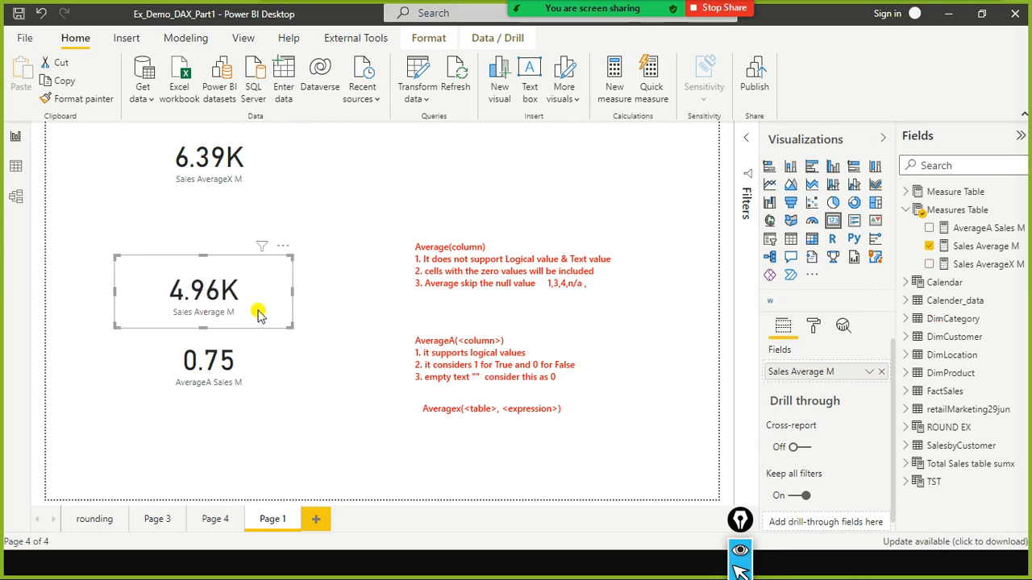
{"action": "left_click_drag", "start_coordinate": [250, 202], "coordinate": [252, 235]}
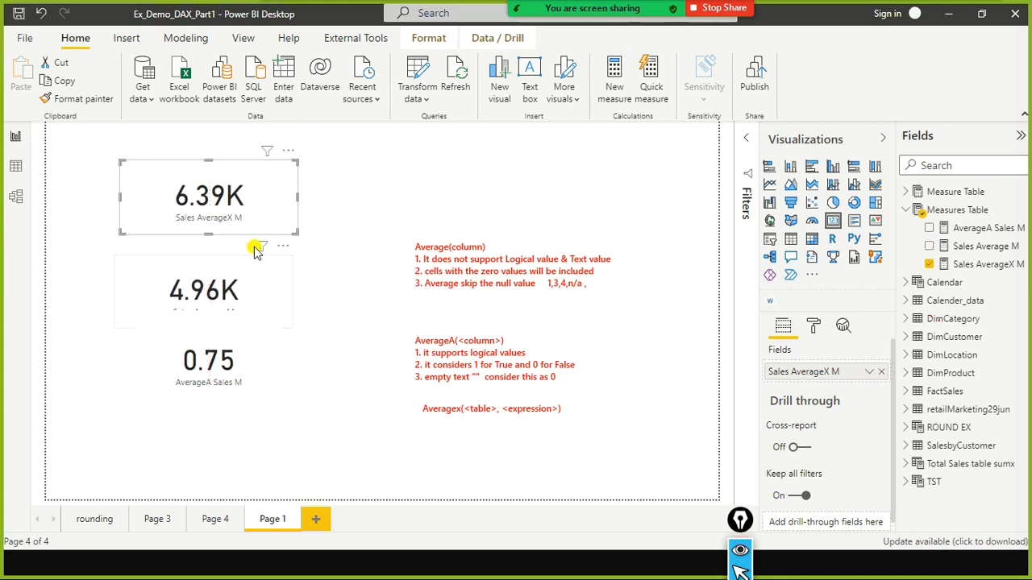
{"action": "left_click", "coordinate": [265, 297]}
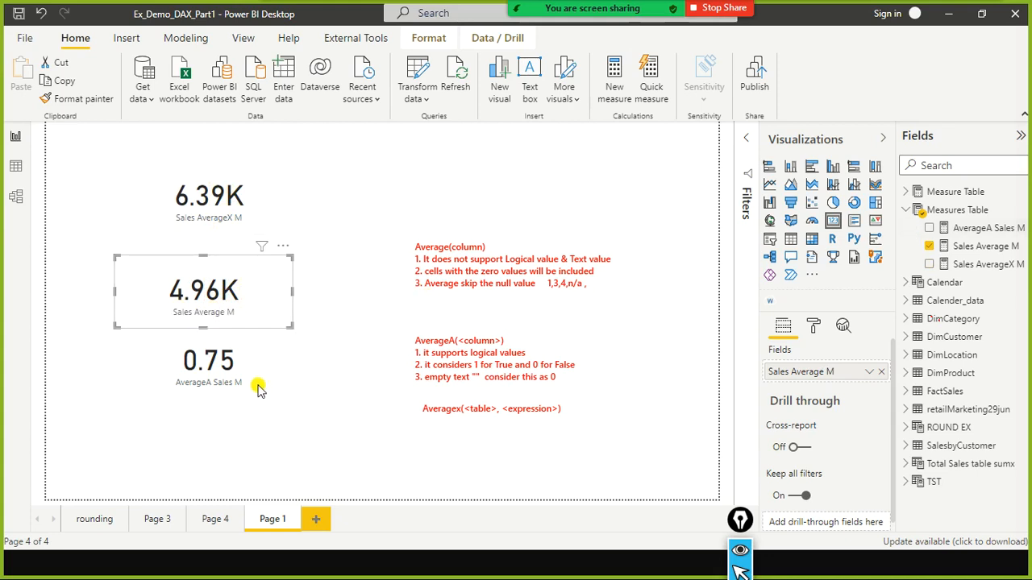
Review the formulas of the Sales Average M and Sales AverageX M measures
{"action": "left_click", "coordinate": [319, 433]}
{"action": "left_click", "coordinate": [175, 286]}
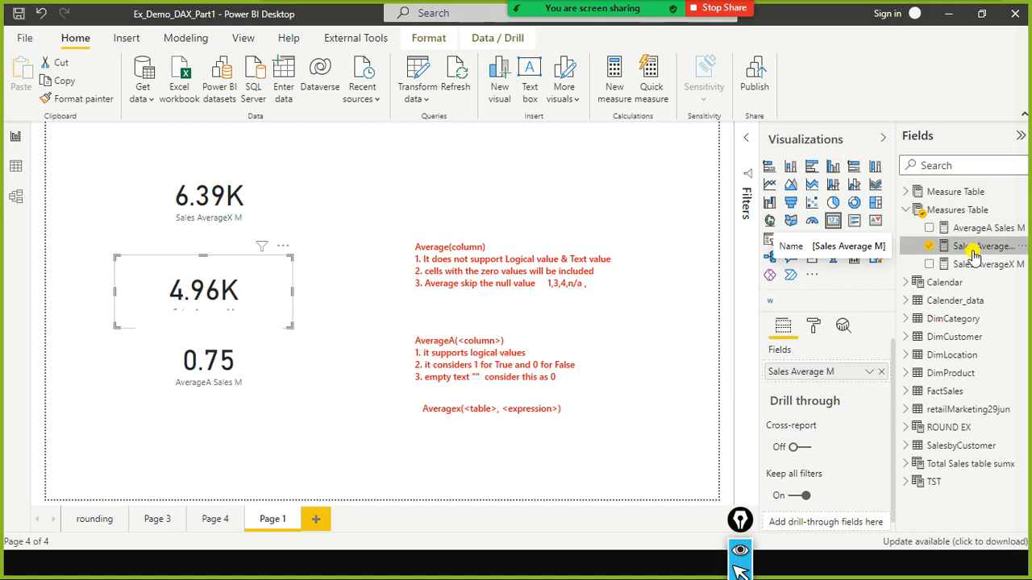
{"action": "left_click", "coordinate": [975, 247]}
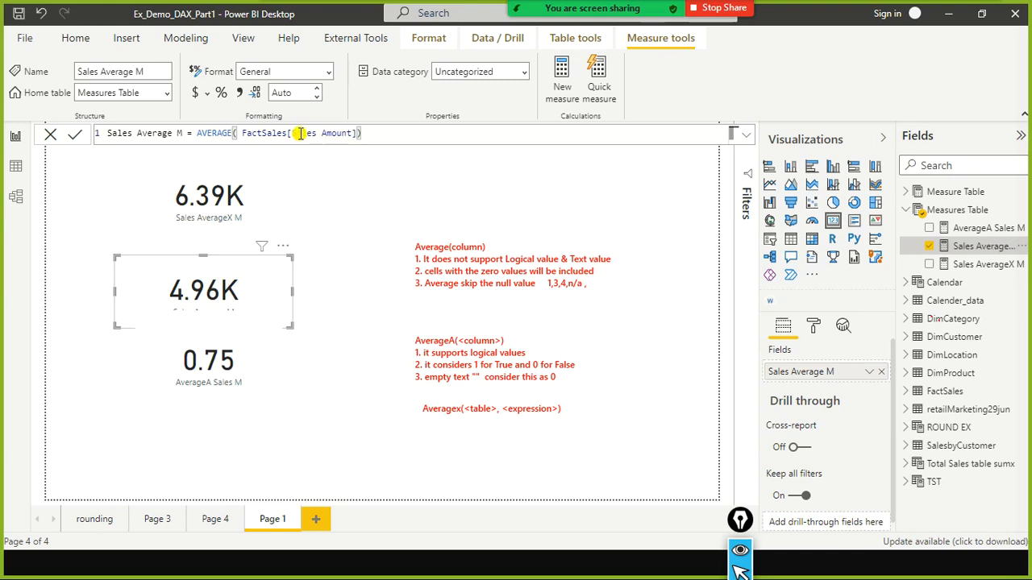
{"action": "left_click", "coordinate": [284, 176]}
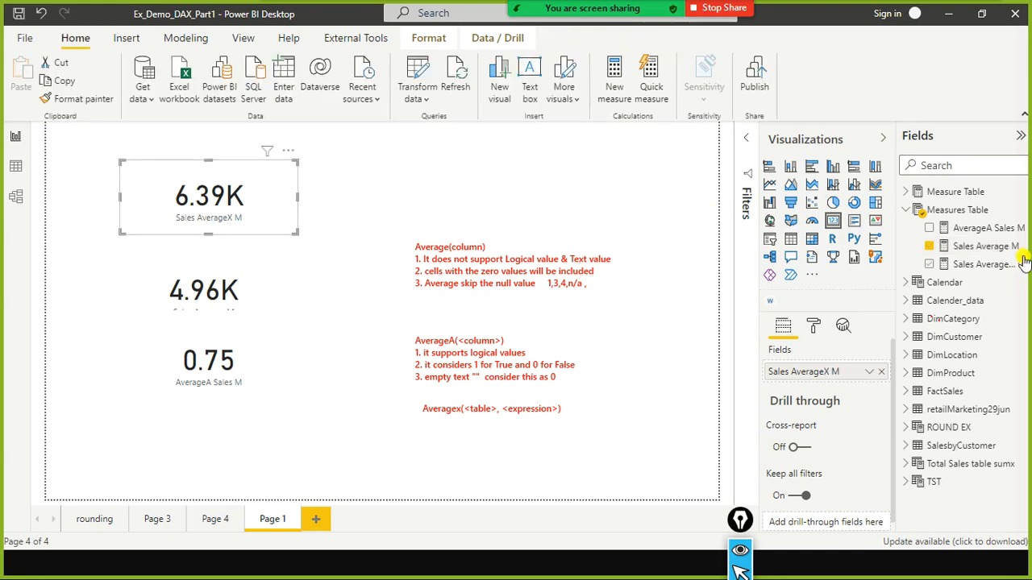
{"action": "left_click", "coordinate": [972, 268]}
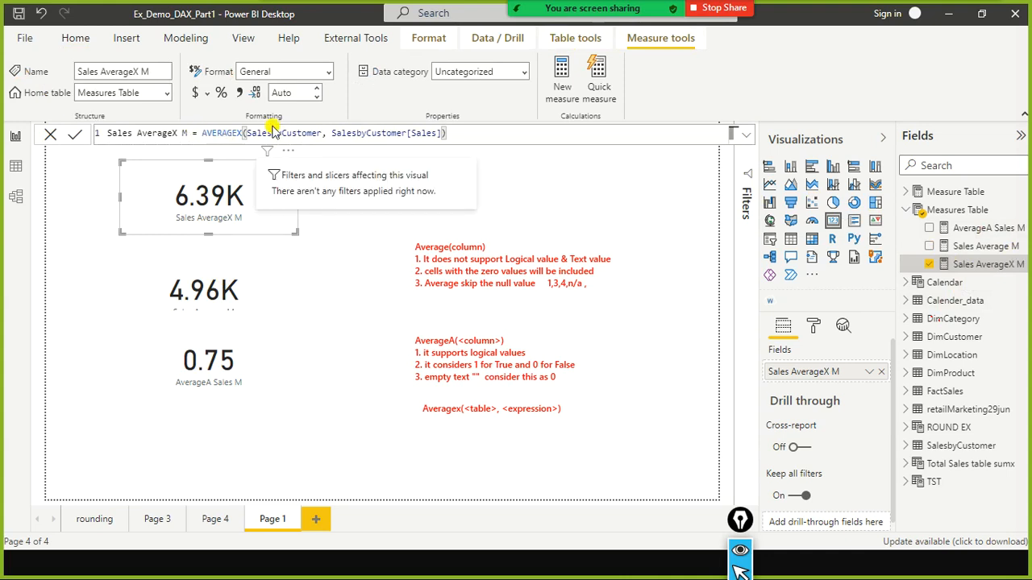
{"action": "left_click", "coordinate": [360, 190]}
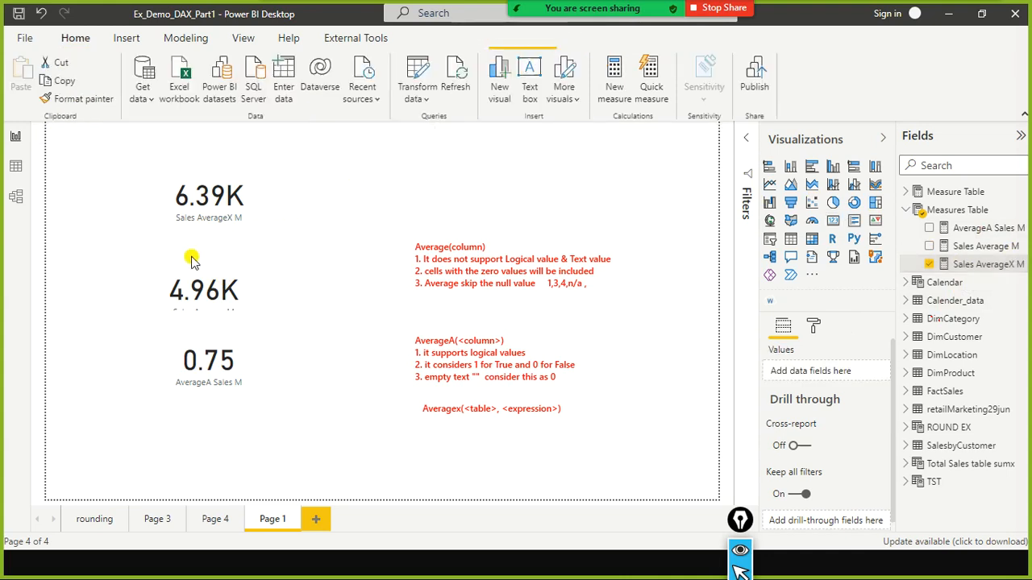
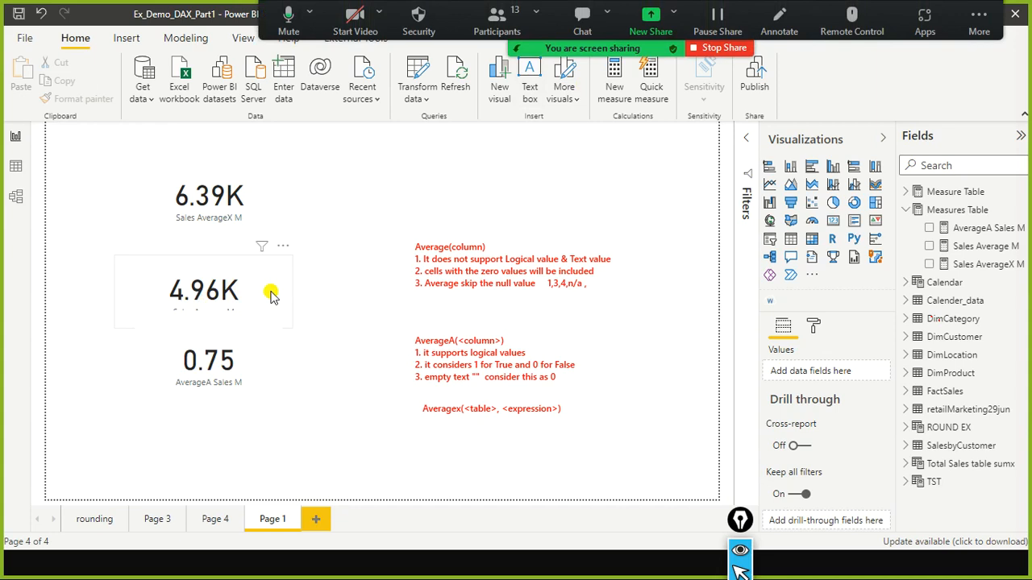
Write the first note under Averagex(<table>, <expression>): "1. it enables us to evaluate an expresssion for each row of a table"
{"action": "left_click", "coordinate": [262, 205]}
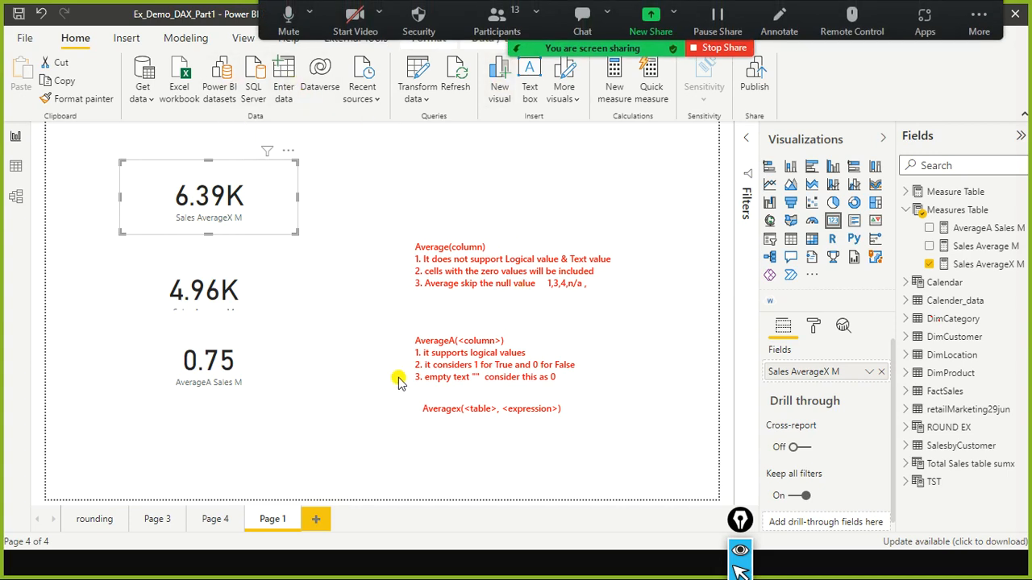
{"action": "left_click", "coordinate": [419, 423]}
{"action": "type", "text": "1"}
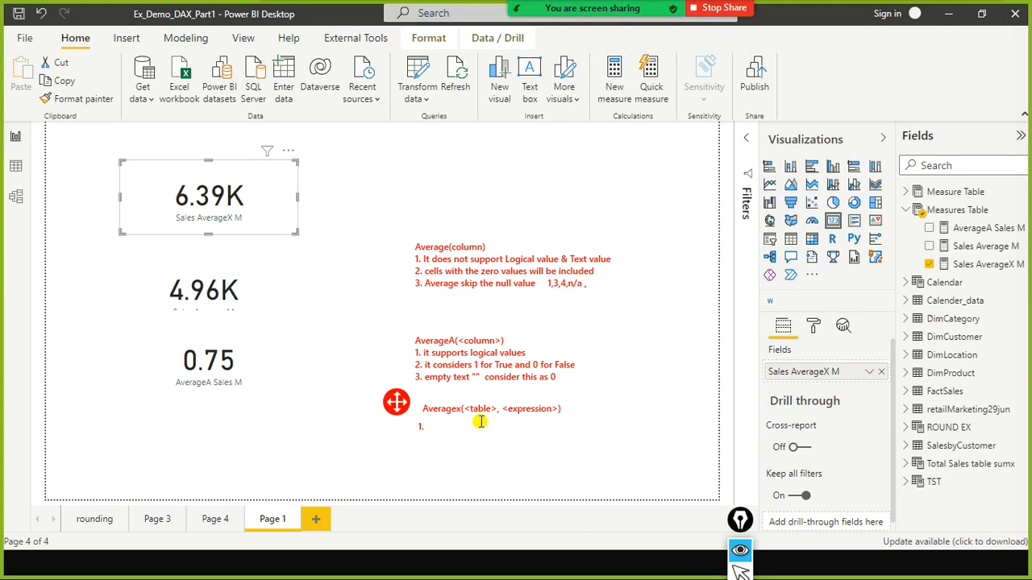
{"action": "type", "text": ". it enables us to"}
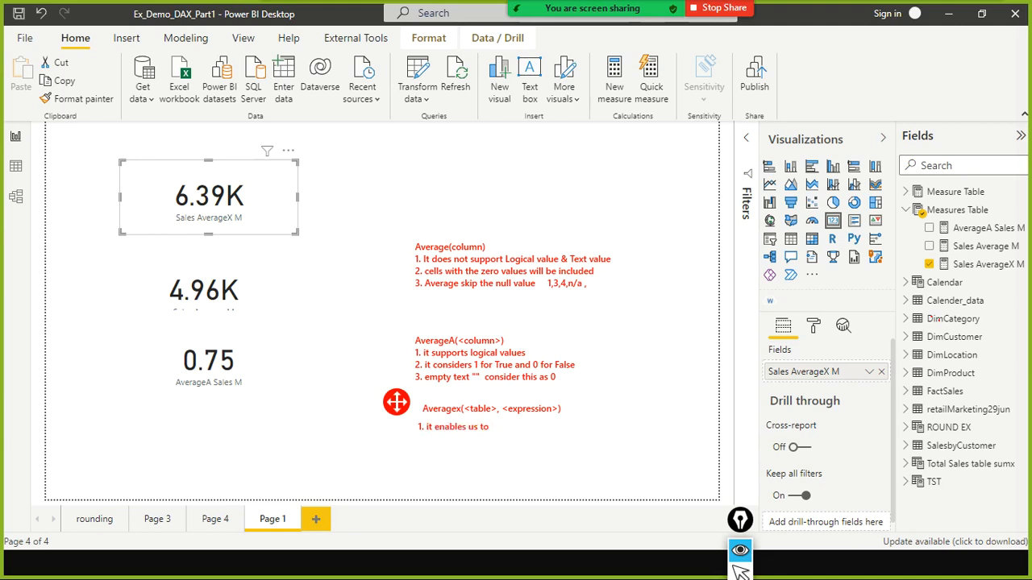
{"action": "type", "text": " evaluate an expresssion fo"}
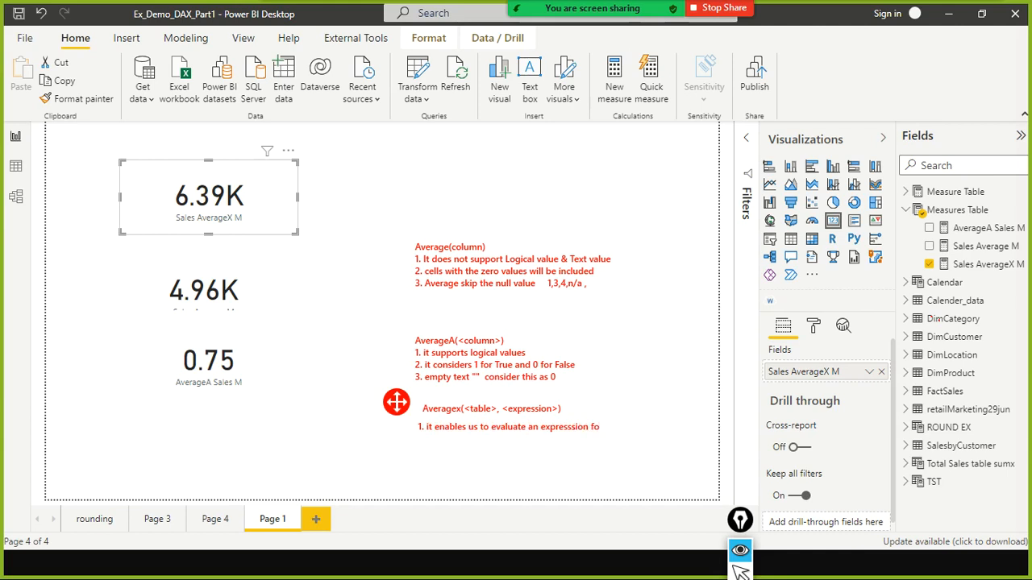
{"action": "type", "text": "r each row of a tabl"}
{"action": "type", "text": "e"}
Add the AverageX notes "2. when there are no rows to aggregate, it returns a blank" and "3. does not supprt logical/boolean values"
{"action": "type", "text": "2."}
{"action": "type", "text": "when there are"}
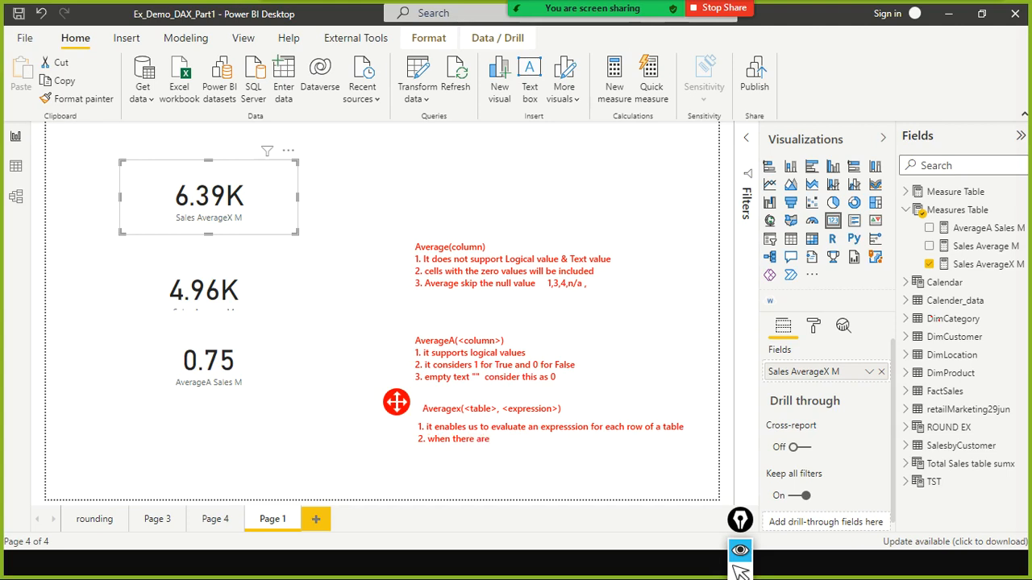
{"action": "type", "text": " no rows t"}
{"action": "type", "text": "h"}
{"action": "type", "text": " aggregat"}
{"action": "type", "text": "e"}
{"action": "type", "text": "it return"}
{"action": "type", "text": "s a"}
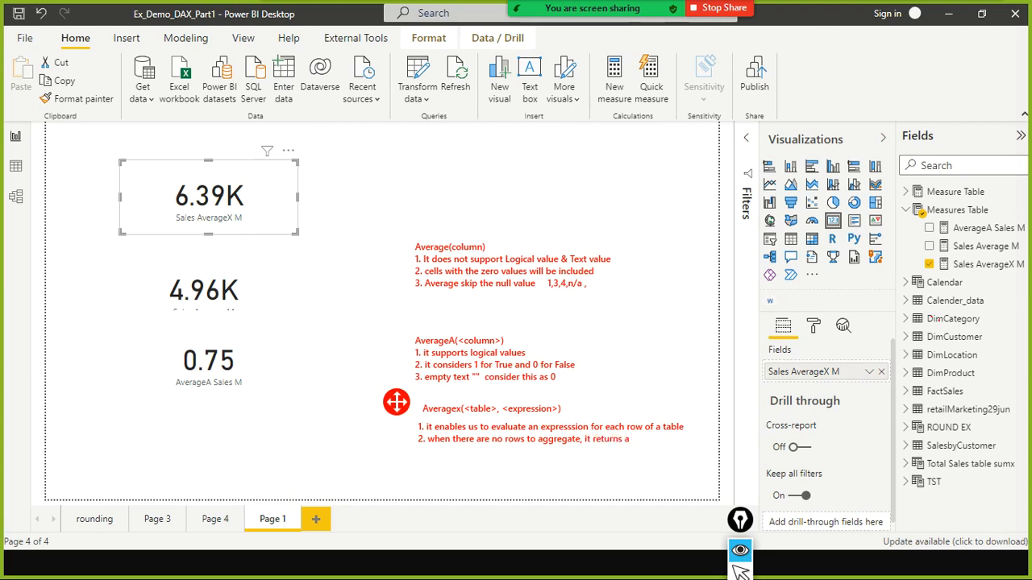
{"action": "type", "text": " blank3. does not supprt logical"}
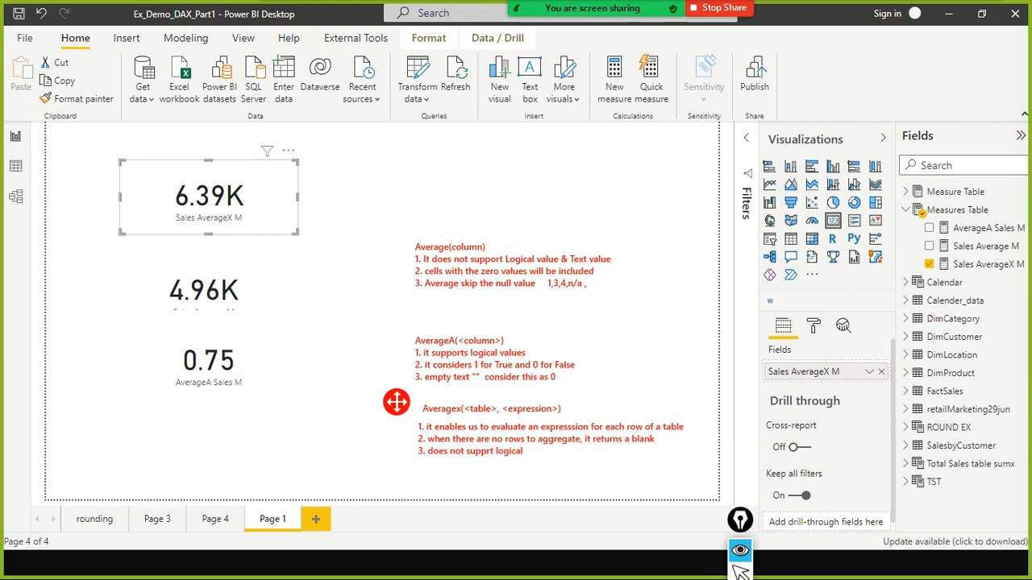
{"action": "type", "text": "/boolean values"}
{"action": "left_click", "coordinate": [292, 407]}
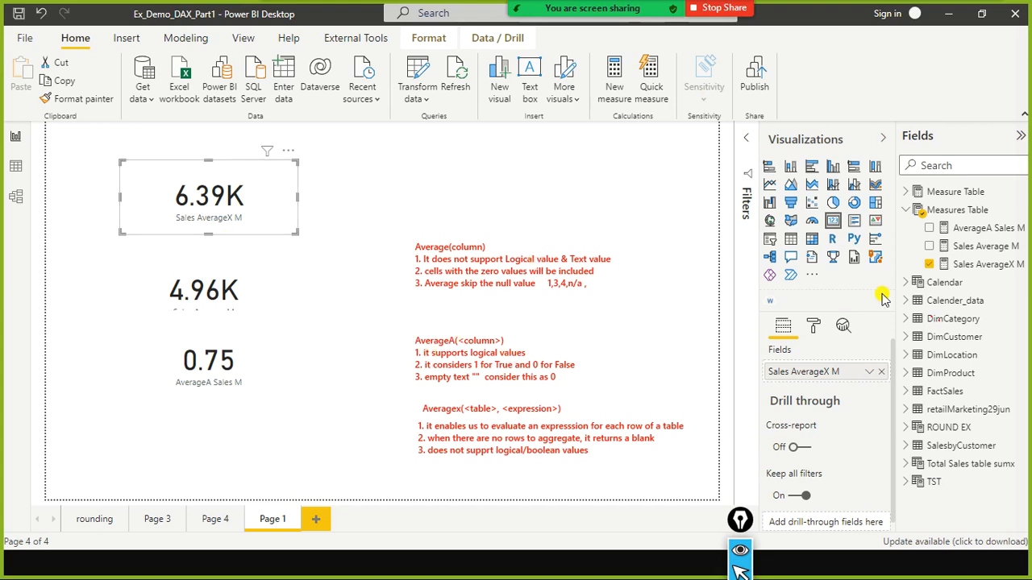
Copy the whole Sales AverageX M formula and open the meeting chat
{"action": "left_click", "coordinate": [959, 266]}
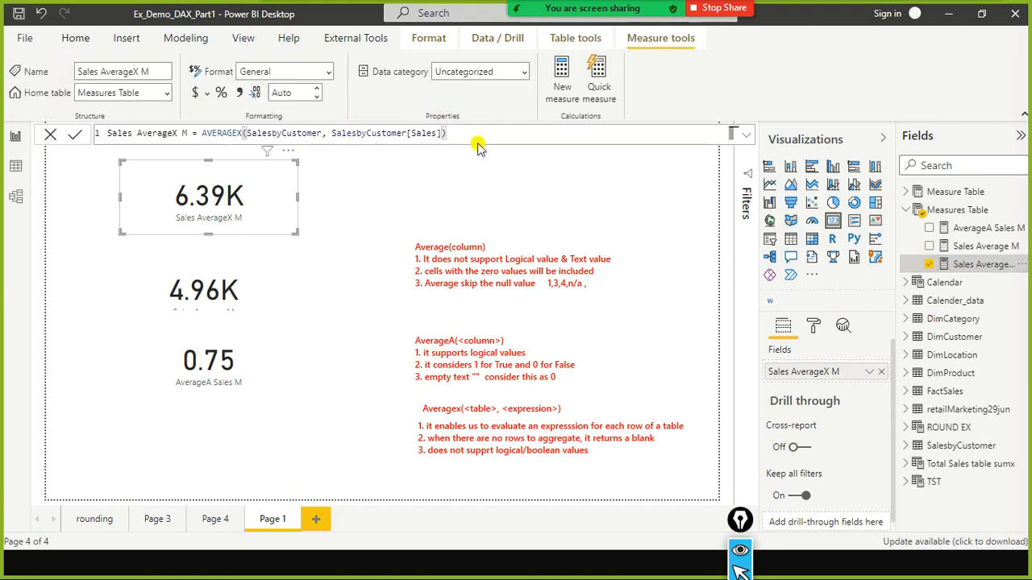
{"action": "left_click", "coordinate": [481, 138]}
{"action": "key", "text": "ctrl+a"}
{"action": "key", "text": "ctrl+c"}
{"action": "left_click", "coordinate": [605, 31]}
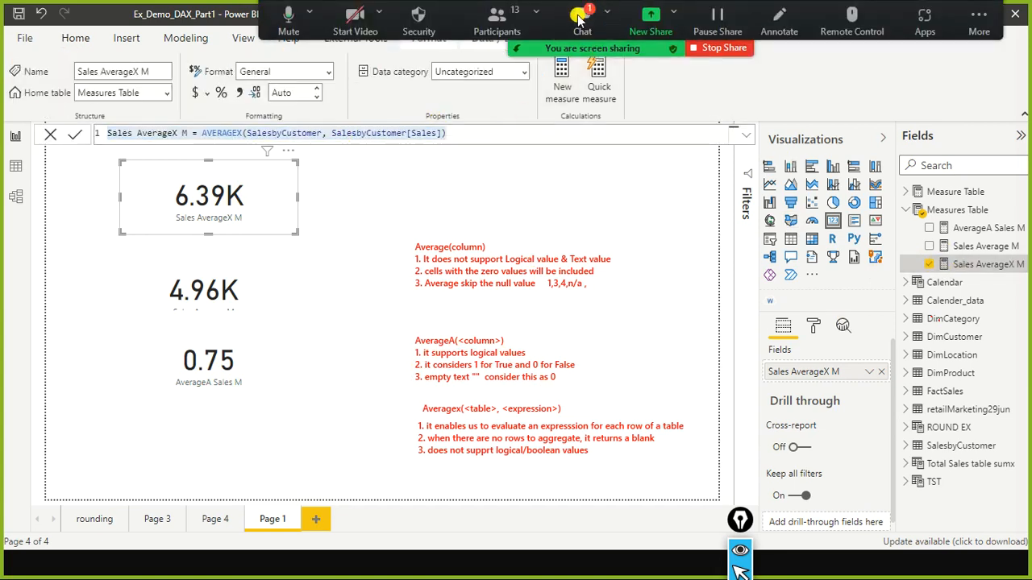
{"action": "left_click", "coordinate": [634, 142]}
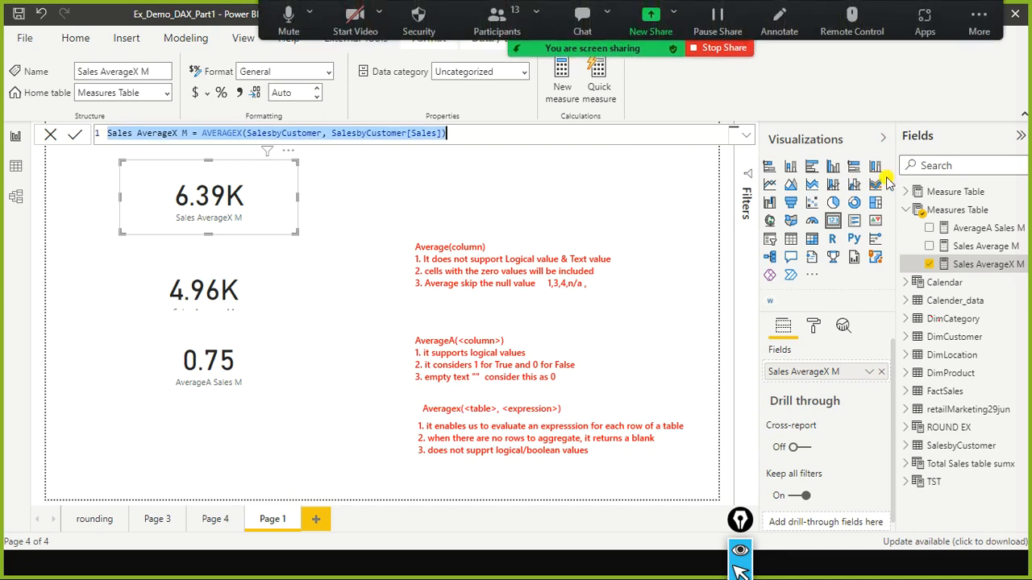
Create a new measure in Measures Table and paste the copied Sales AverageX M formula into it
{"action": "left_click", "coordinate": [1021, 227]}
{"action": "left_click", "coordinate": [1021, 211]}
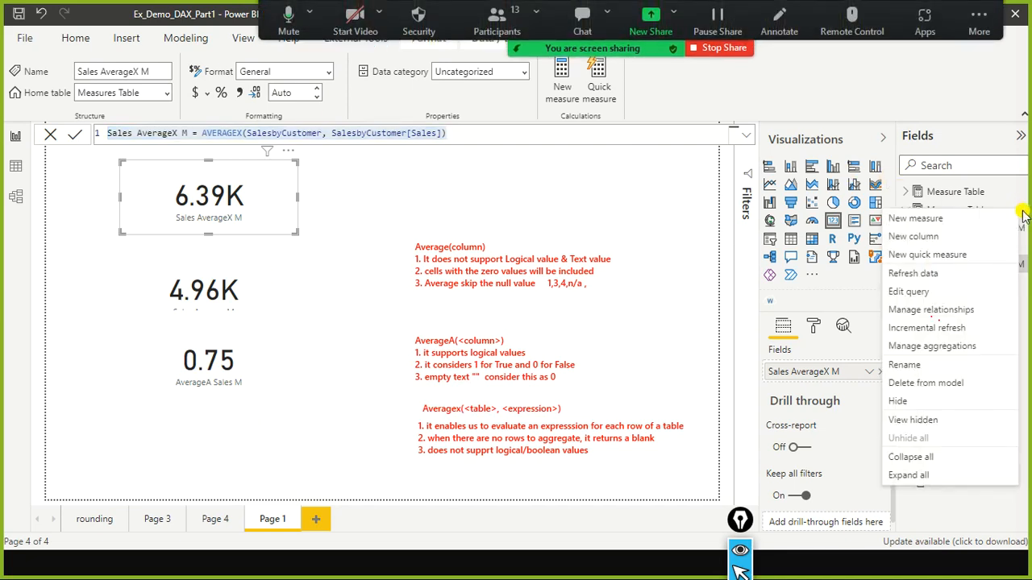
{"action": "left_click", "coordinate": [959, 219]}
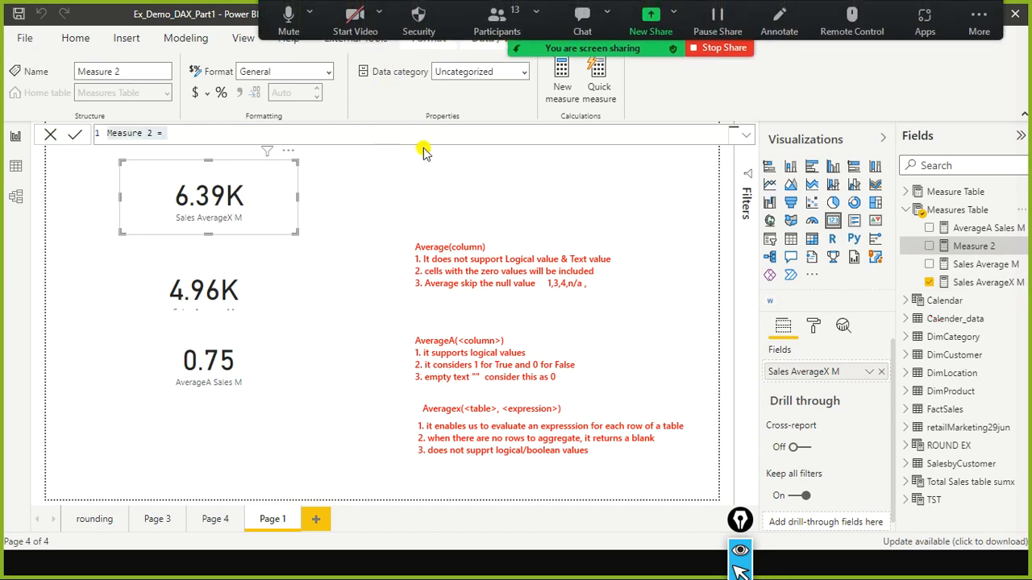
{"action": "key", "text": "ctrl+v"}
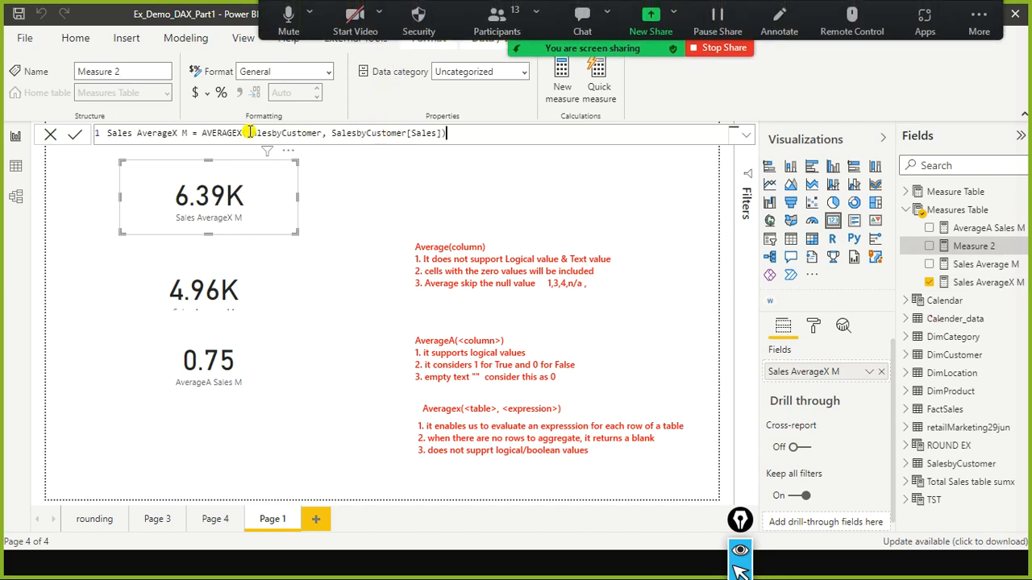
{"action": "key", "text": "ctrl+v"}
Change the measure name in the pasted formula to Sales AverageA Sales M
{"action": "left_click", "coordinate": [177, 133]}
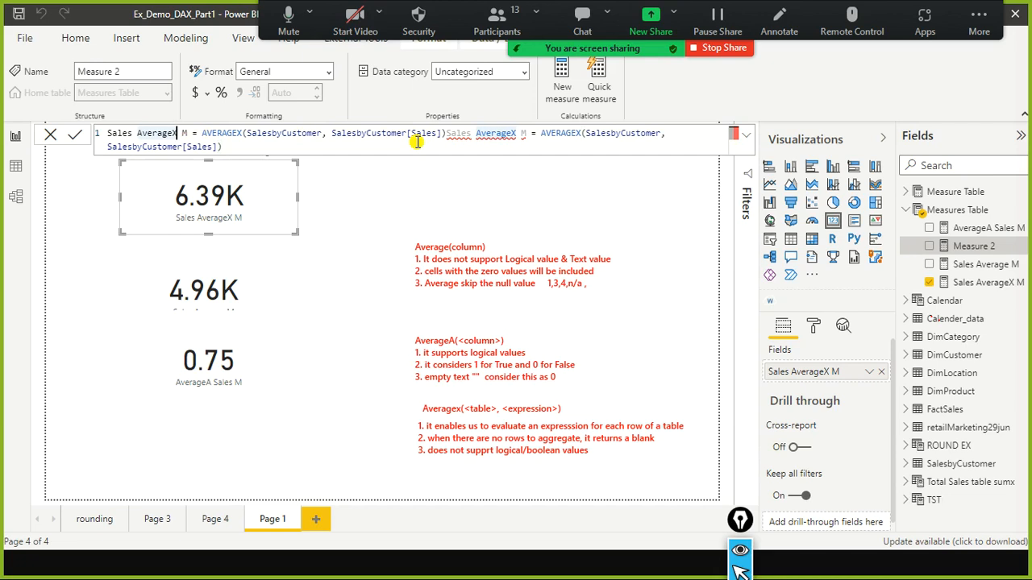
{"action": "key", "text": "BackSpace"}
{"action": "type", "text": "A"}
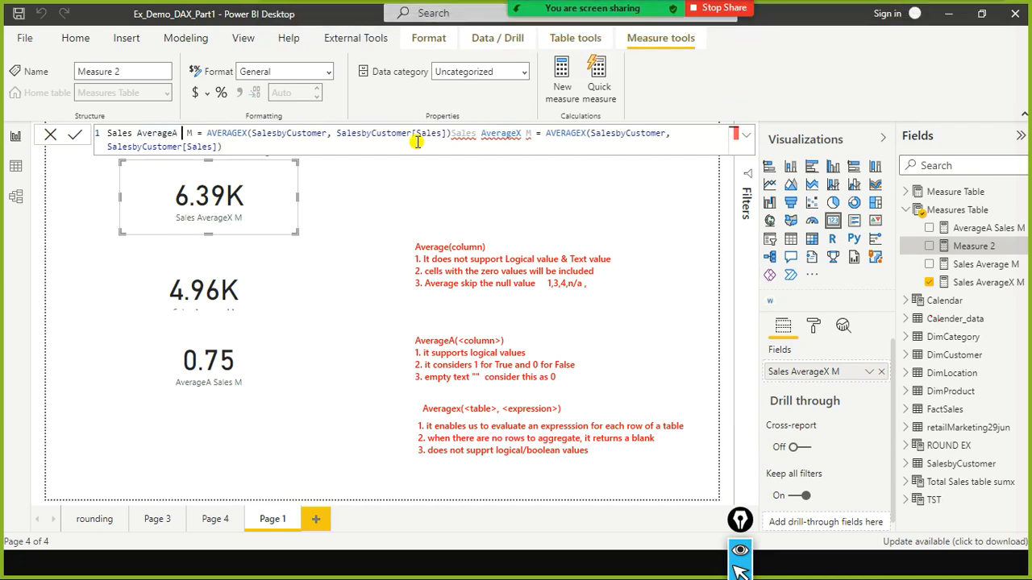
{"action": "type", "text": " Sales"}
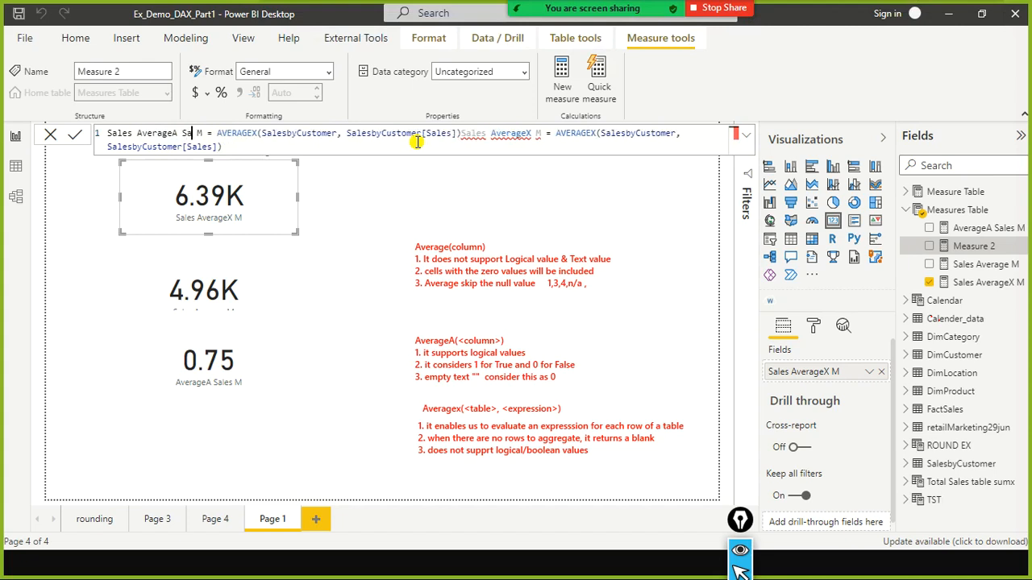
Replace the SalesbyCustomer table argument of the first AVERAGEX call with FactSales
{"action": "key", "text": "ctrl+Right"}
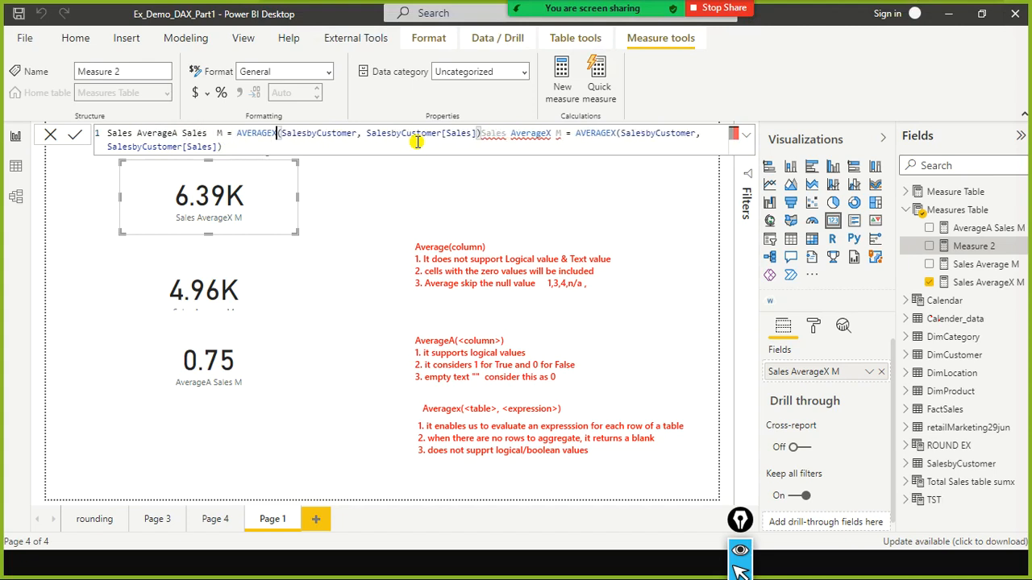
{"action": "key", "text": "ctrl+shift+Left"}
{"action": "key", "text": "BackSpace"}
{"action": "type", "text": "sa"}
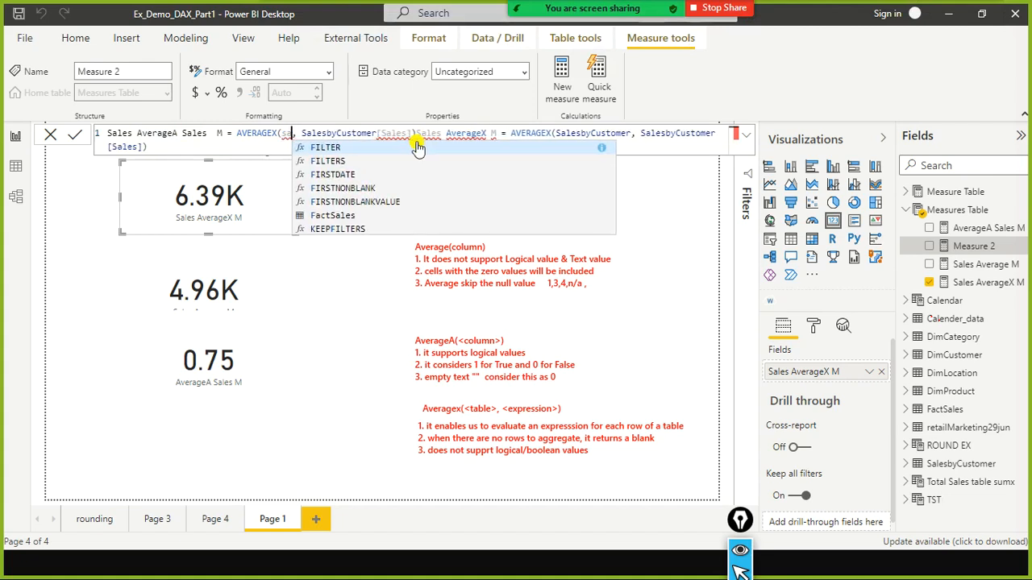
{"action": "type", "text": "les"}
{"action": "key", "text": "Tab"}
{"action": "key", "text": "Right"}
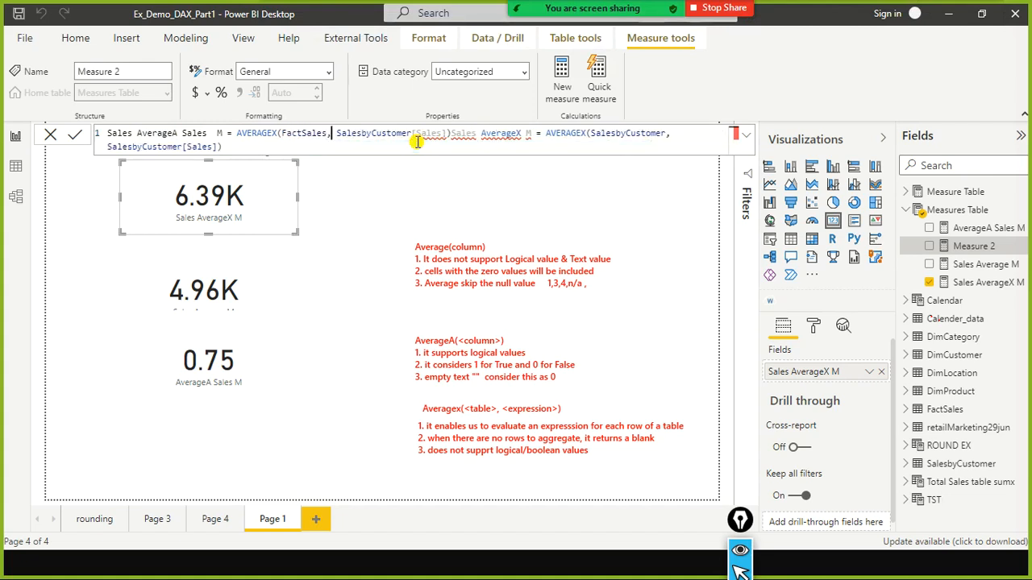
Delete everything after "FactSales," in the formula, including the duplicated Sales AverageX M text
{"action": "key", "text": "ctrl+shift+Right"}
{"action": "key", "text": "ctrl+shift+Right"}
{"action": "key", "text": "ctrl+shift+Right"}
{"action": "key", "text": "ctrl+shift+Right"}
{"action": "key", "text": "ctrl+shift+Right"}
{"action": "key", "text": "ctrl+shift+Right"}
{"action": "key", "text": "ctrl+shift+Right"}
{"action": "key", "text": "ctrl+shift+Right"}
{"action": "key", "text": "ctrl+shift+Right"}
{"action": "key", "text": "ctrl+shift+Right"}
{"action": "key", "text": "ctrl+shift+Right"}
{"action": "key", "text": "ctrl+shift+Right"}
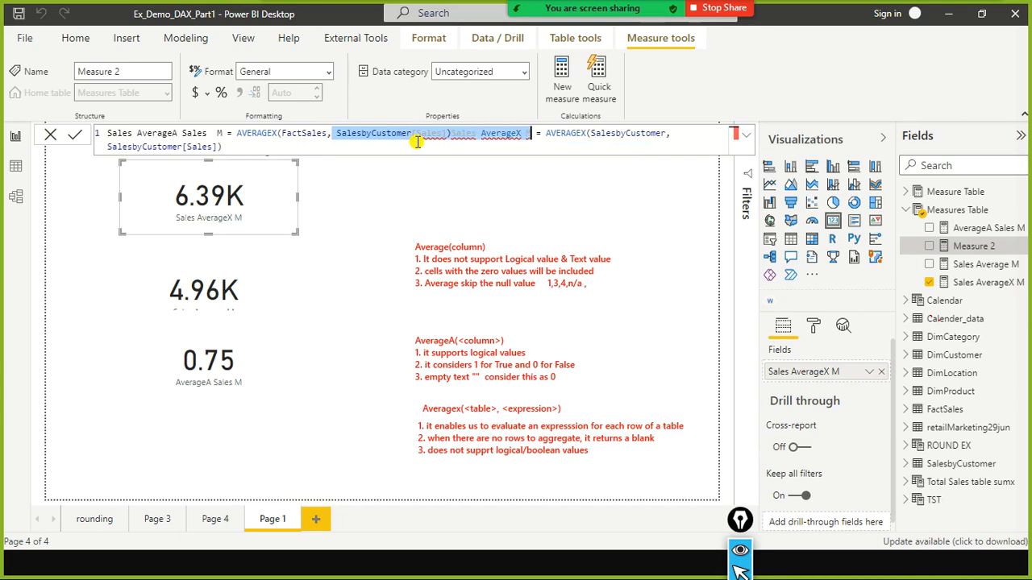
{"action": "key", "text": "ctrl+shift+Right"}
{"action": "key", "text": "ctrl+shift+Right"}
{"action": "key", "text": "ctrl+shift+Right"}
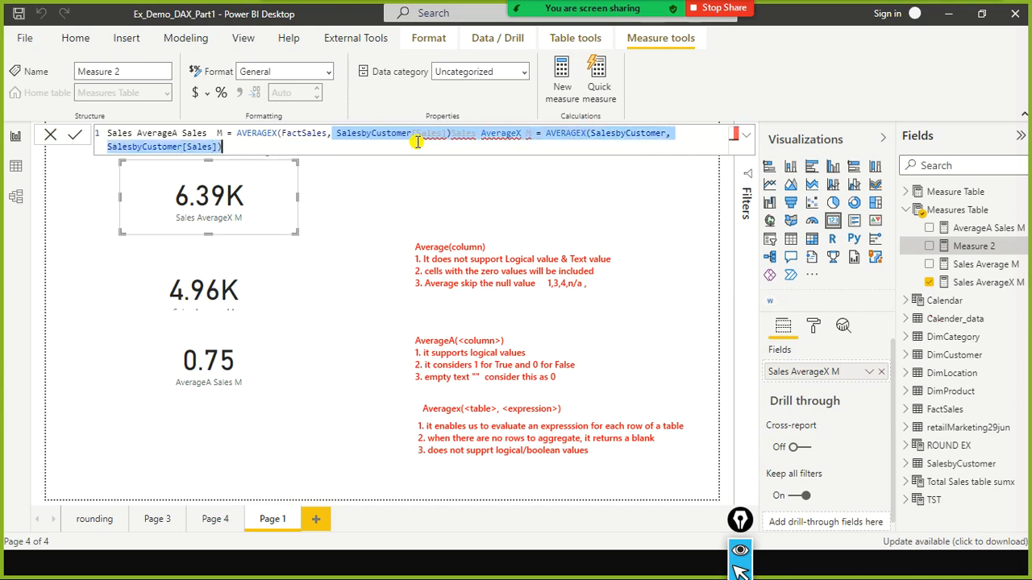
{"action": "key", "text": "BackSpace"}
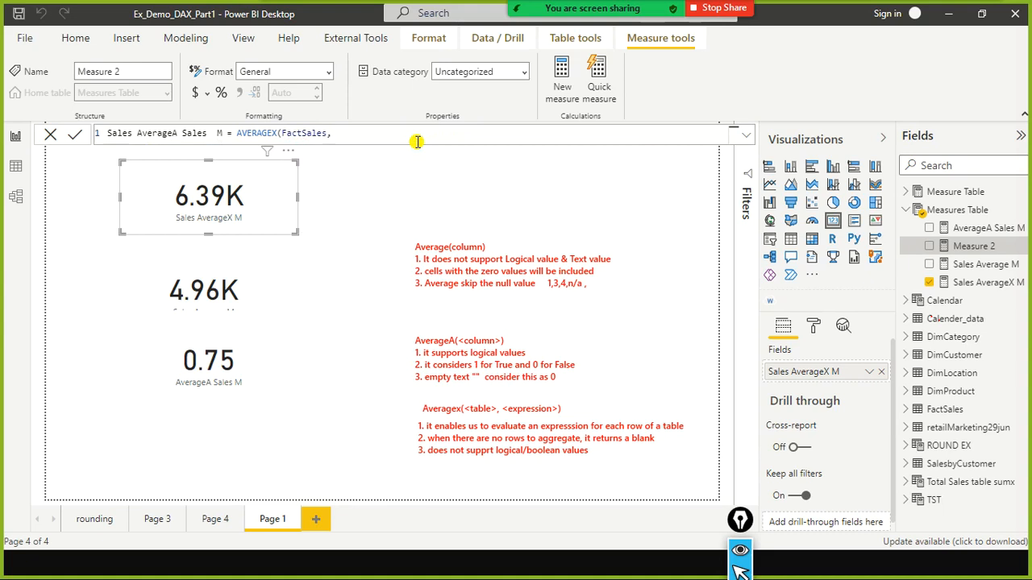
Enter FactSales[Sales Amount] as the expression argument and close the AVERAGEX formula's parenthesis
{"action": "type", "text": "sales amount"}
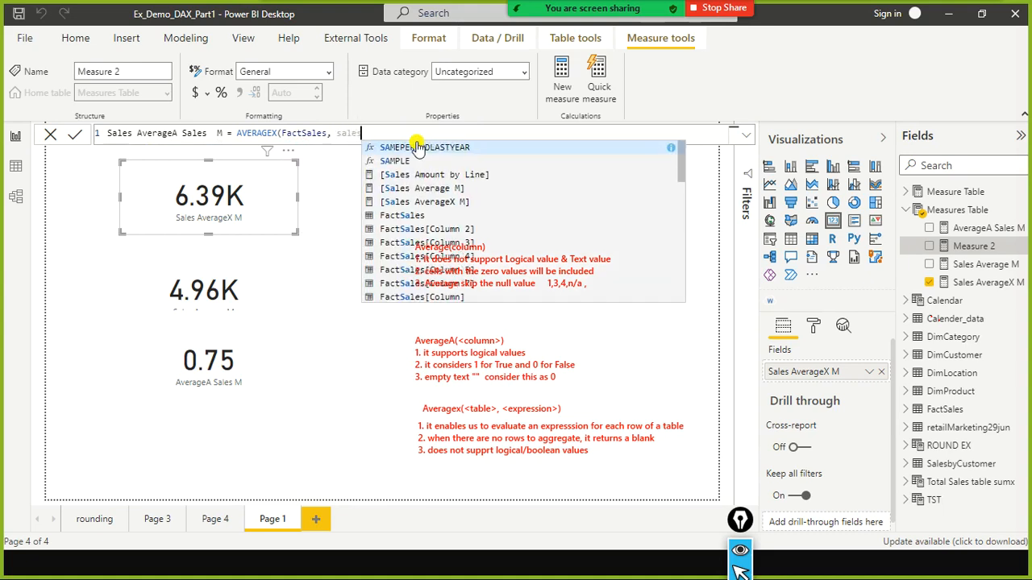
{"action": "key", "text": "Down"}
{"action": "key", "text": "Down"}
{"action": "key", "text": "Down"}
{"action": "key", "text": "Tab"}
{"action": "type", "text": ")"}
{"action": "key", "text": "ctrl+shift+Left"}
{"action": "key", "text": "ctrl+shift+Left"}
{"action": "key", "text": "ctrl+shift+Left"}
{"action": "key", "text": "ctrl+shift+Left"}
{"action": "key", "text": "ctrl+shift+Left"}
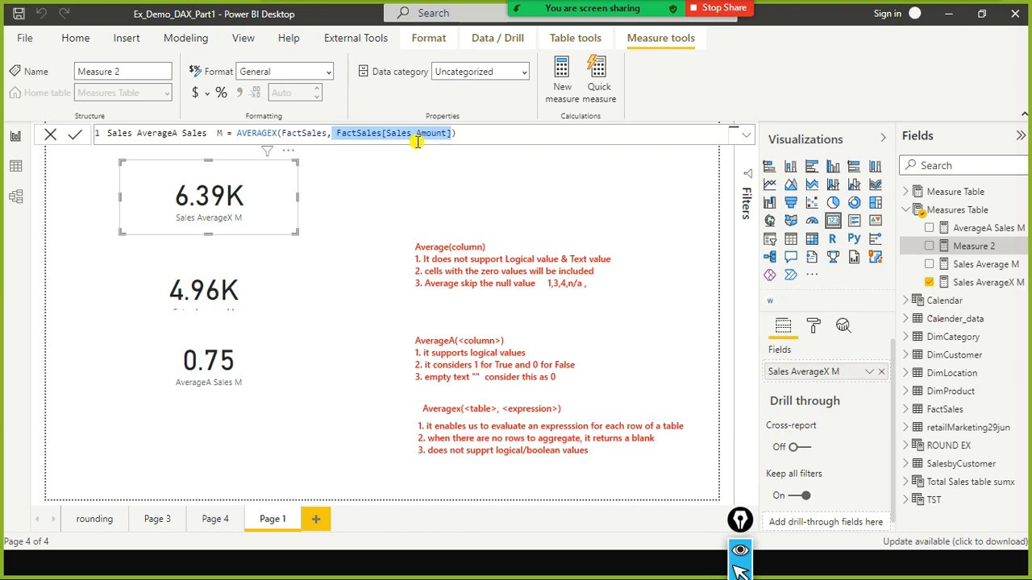
{"action": "key", "text": "End"}
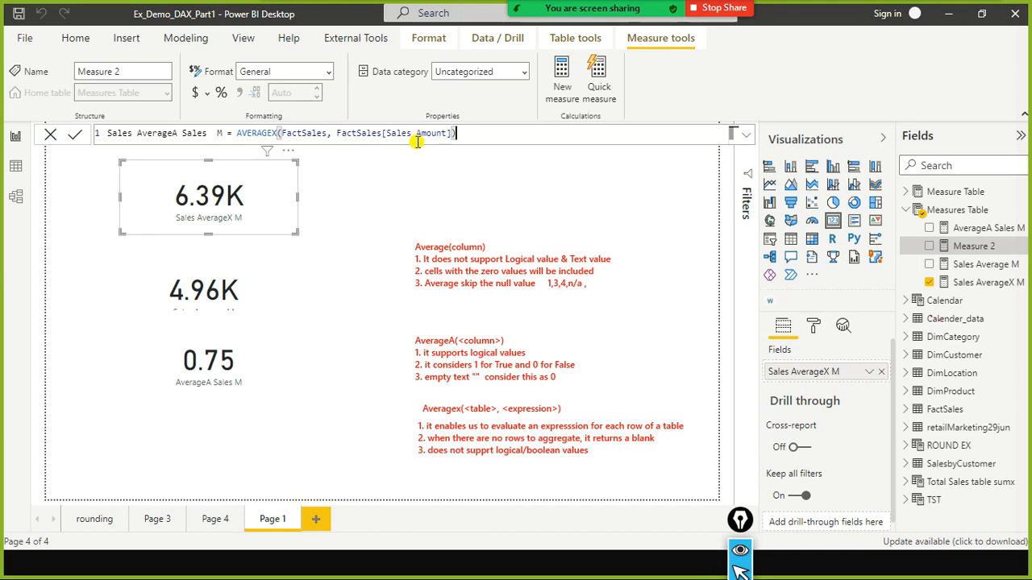
Change the function in the new measure's formula from AVERAGEX to AVERAGEA
{"action": "key", "text": "Left"}
{"action": "key", "text": "Left"}
{"action": "key", "text": "Left"}
{"action": "key", "text": "Left"}
{"action": "key", "text": "Left"}
{"action": "key", "text": "Left"}
{"action": "key", "text": "Left"}
{"action": "key", "text": "Left"}
{"action": "key", "text": "Left"}
{"action": "key", "text": "Left"}
{"action": "key", "text": "Left"}
{"action": "key", "text": "Left"}
{"action": "key", "text": "Left"}
{"action": "key", "text": "Left"}
{"action": "key", "text": "Left"}
{"action": "key", "text": "Left"}
{"action": "key", "text": "Left"}
{"action": "key", "text": "Left"}
{"action": "key", "text": "Left"}
{"action": "key", "text": "Left"}
{"action": "key", "text": "BackSpace"}
{"action": "type", "text": "A"}
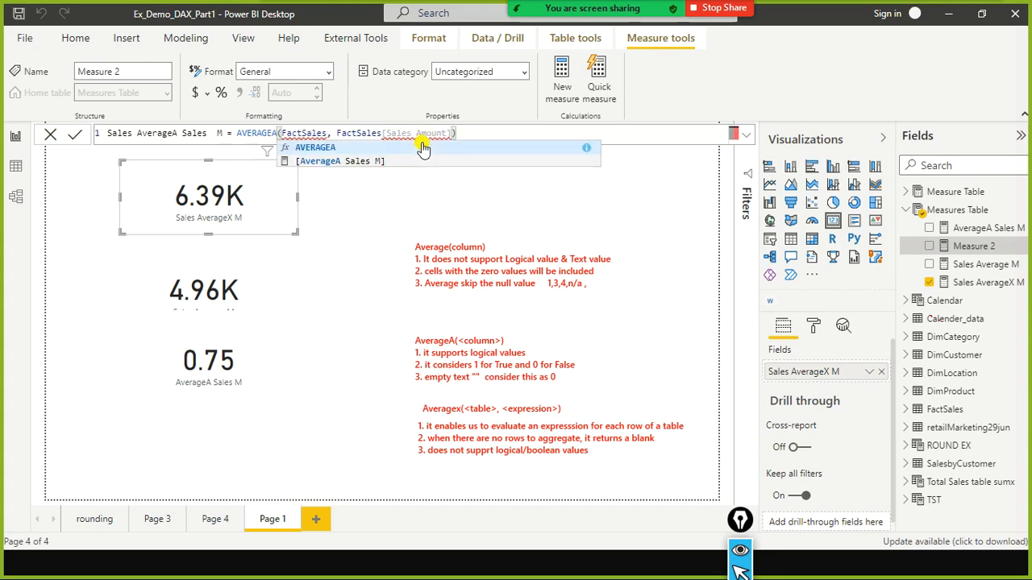
Remove the FactSales table argument so the formula reads AVERAGEA(FactSales[Sales Amount]), and commit the Sales AverageA Sales M measure
{"action": "key", "text": "Right"}
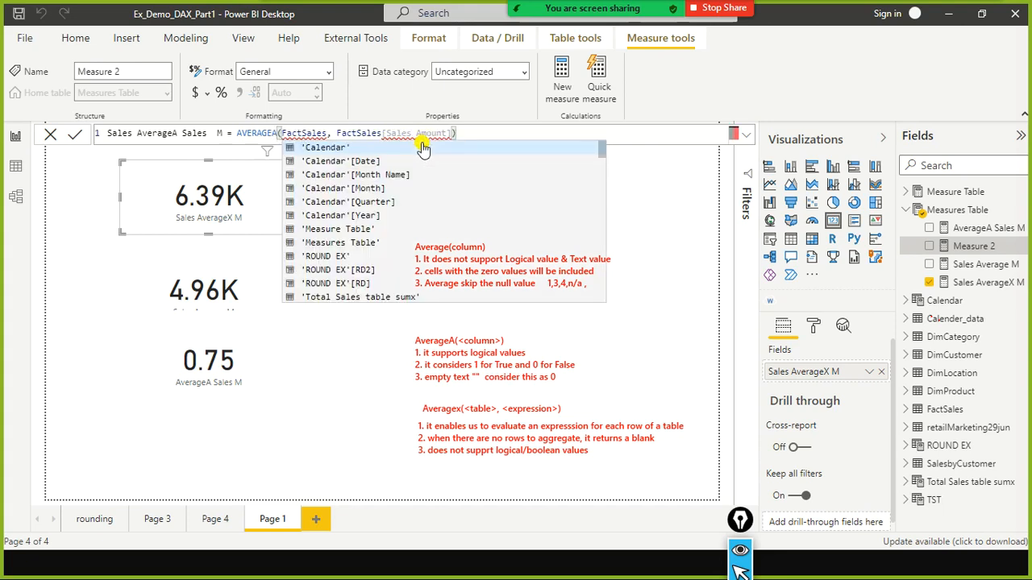
{"action": "key", "text": "Right"}
{"action": "key", "text": "Left"}
{"action": "key", "text": "ctrl+shift+Right"}
{"action": "key", "text": "ctrl+shift+Right"}
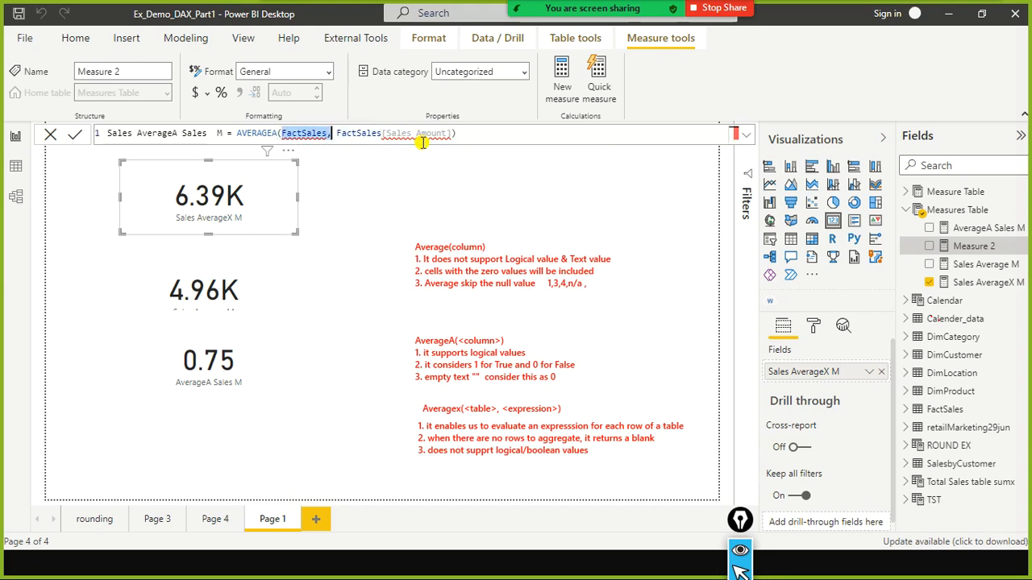
{"action": "key", "text": "BackSpace"}
{"action": "key", "text": "Right"}
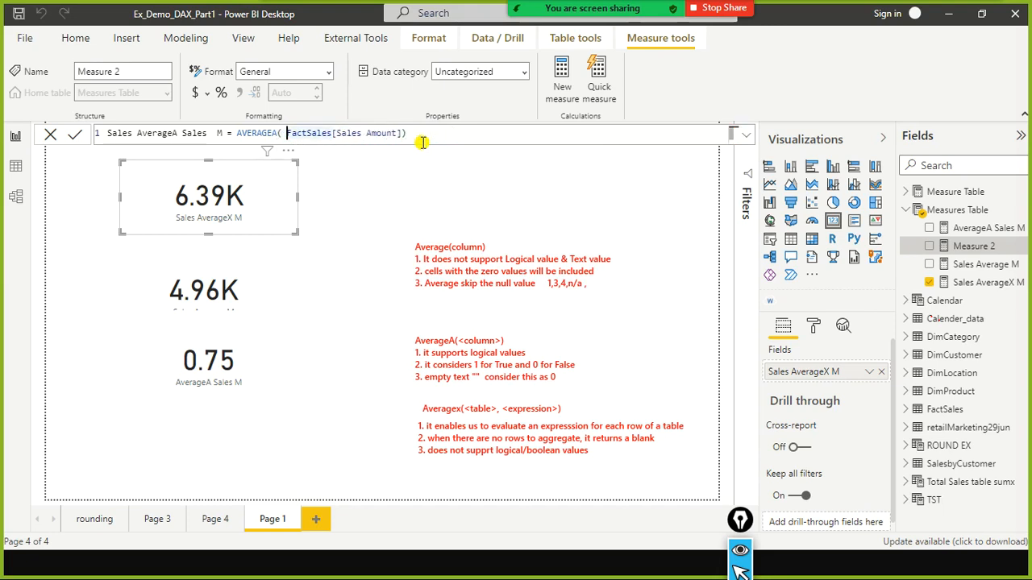
{"action": "key", "text": "BackSpace"}
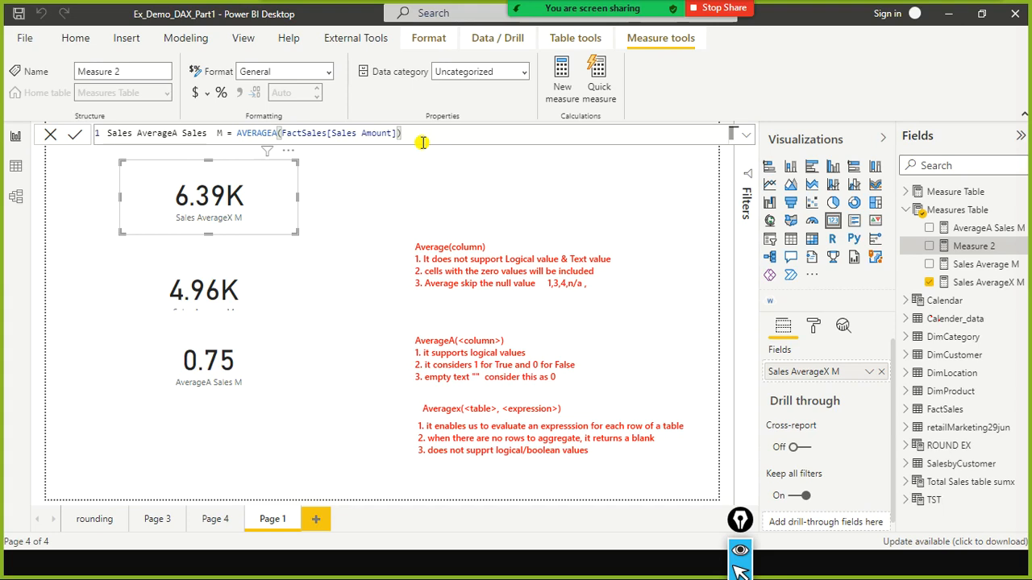
{"action": "key", "text": "Return"}
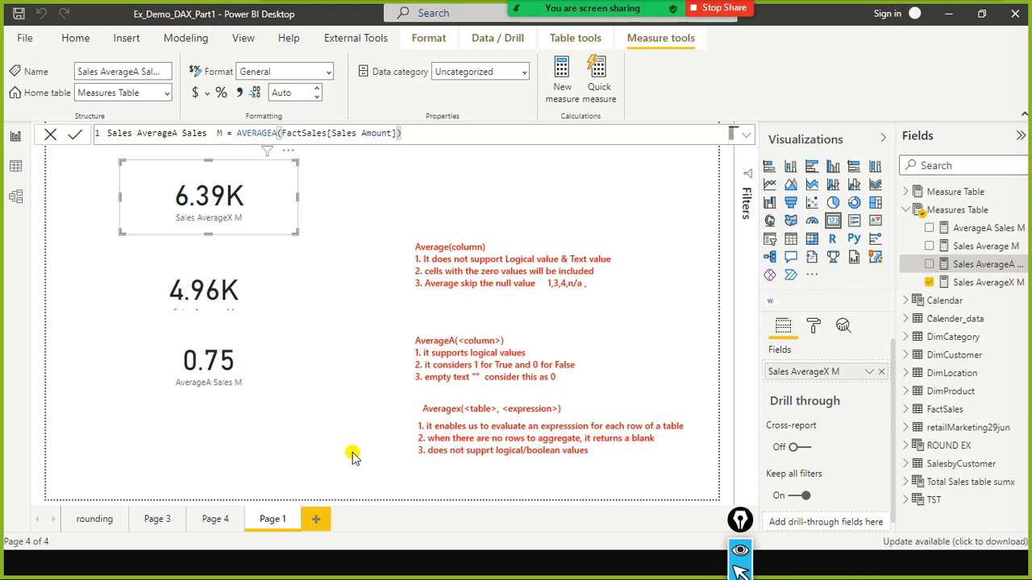
Add a card visual showing the Sales AverageA Sales M measure and place it beside the Sales AverageX M card
{"action": "left_click", "coordinate": [304, 444]}
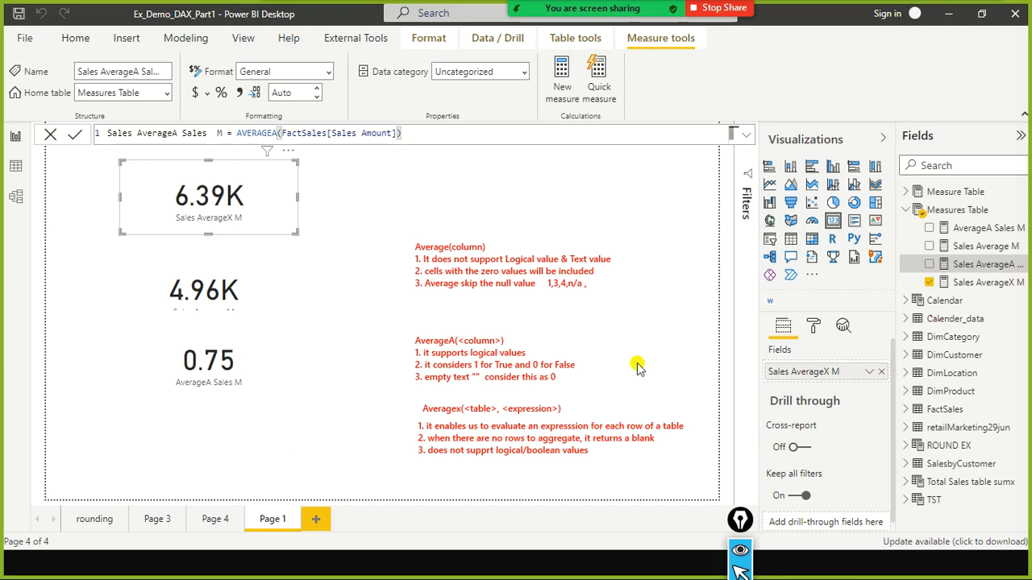
{"action": "left_click", "coordinate": [833, 223]}
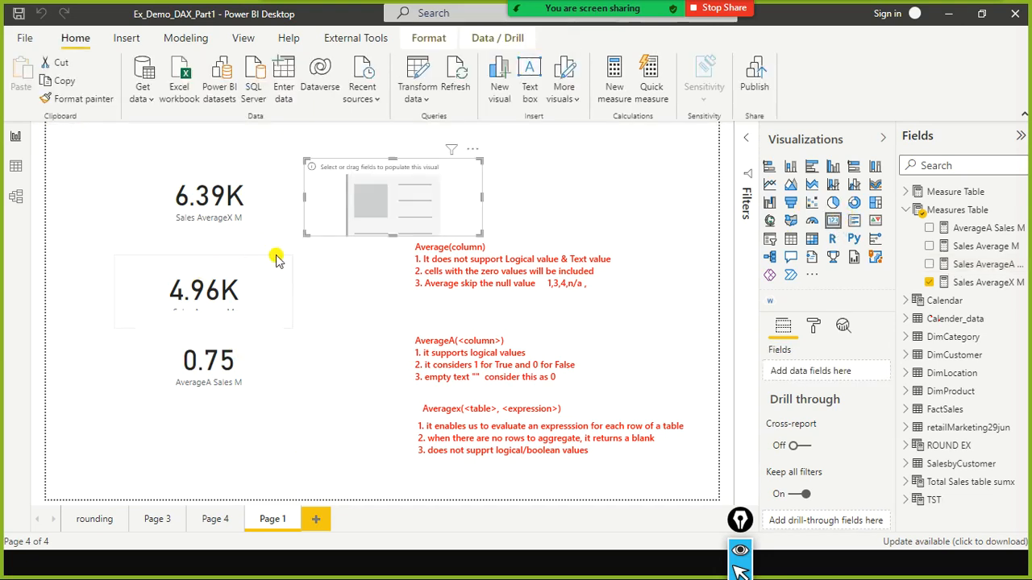
{"action": "left_click_drag", "start_coordinate": [504, 199], "coordinate": [537, 180]}
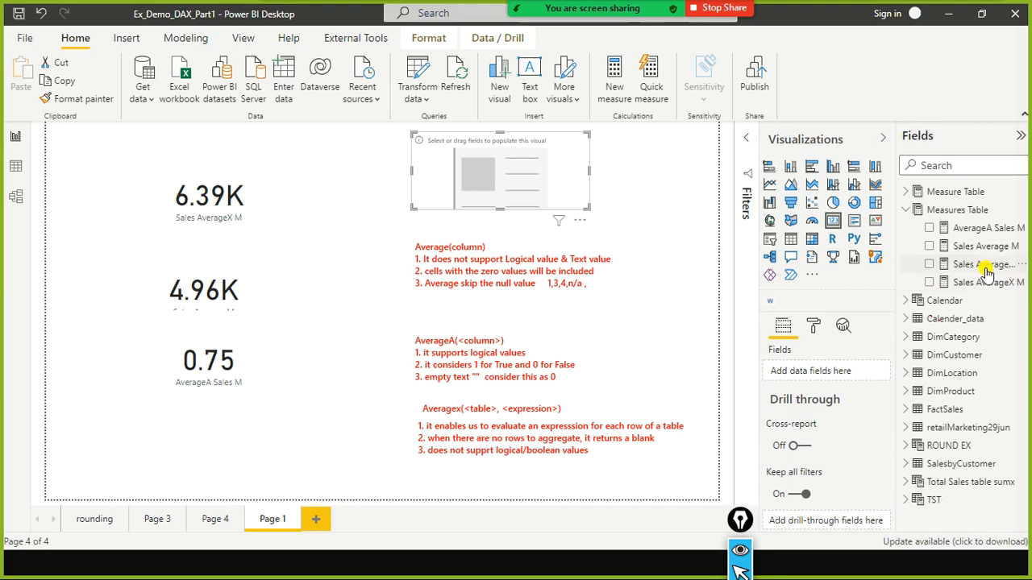
{"action": "left_click_drag", "start_coordinate": [985, 271], "coordinate": [513, 173]}
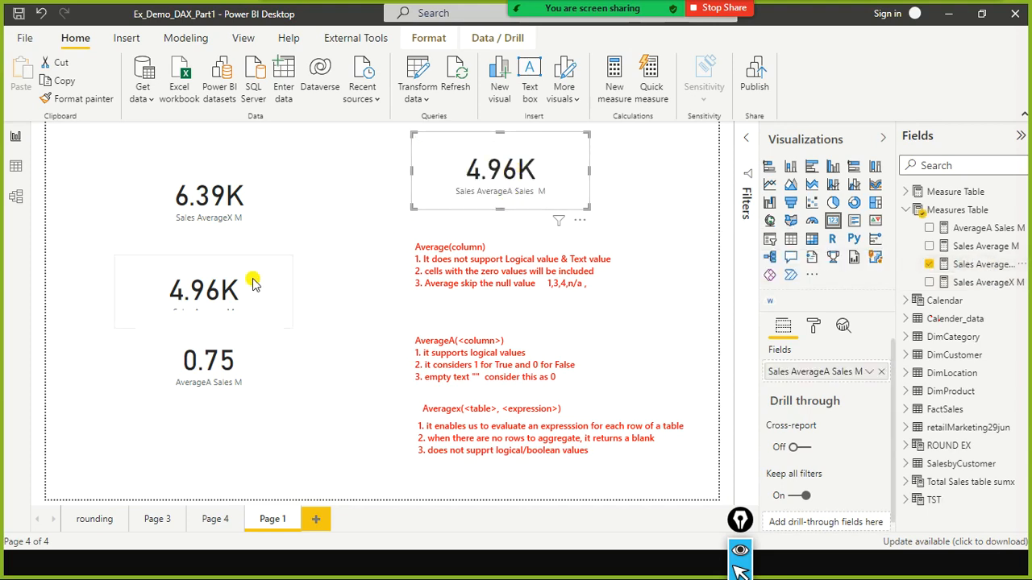
{"action": "left_click_drag", "start_coordinate": [452, 153], "coordinate": [340, 159]}
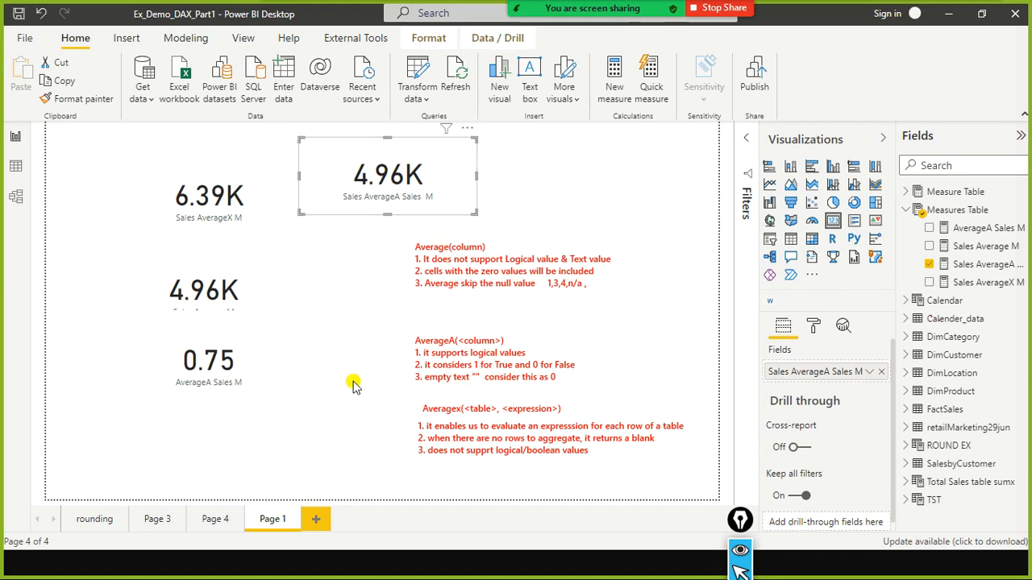
Rename the current report page, Page 1, as AverageFamily of Funs
{"action": "right_click", "coordinate": [274, 518]}
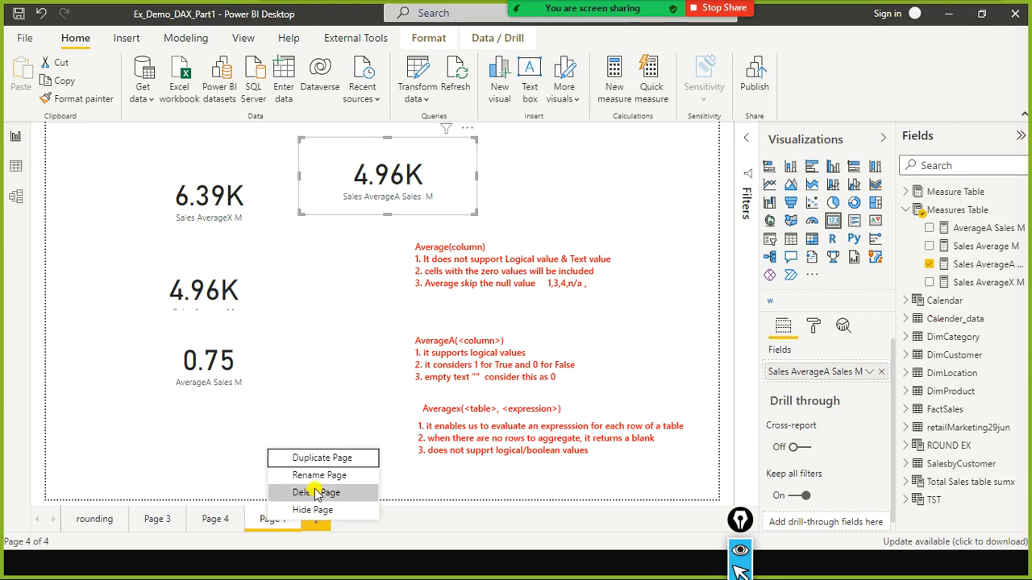
{"action": "left_click", "coordinate": [448, 419]}
{"action": "type", "text": "Averae"}
{"action": "type", "text": "eFam"}
{"action": "type", "text": "ily of F"}
{"action": "type", "text": "uns"}
{"action": "key", "text": "Return"}
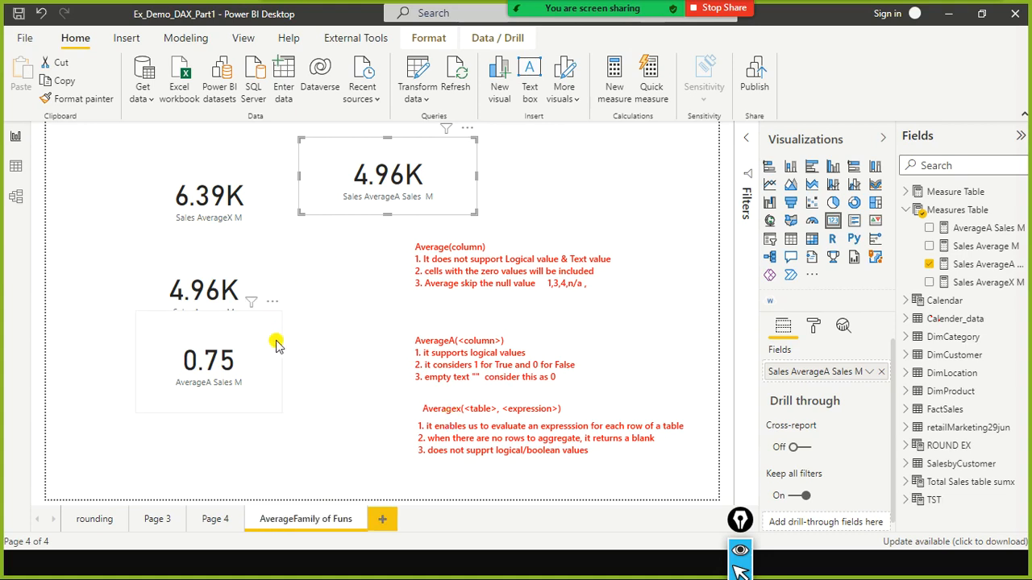
Move the Sales AverageA Sales M card below the AverageA Sales M card and add a new report page
{"action": "left_click_drag", "start_coordinate": [339, 208], "coordinate": [96, 516]}
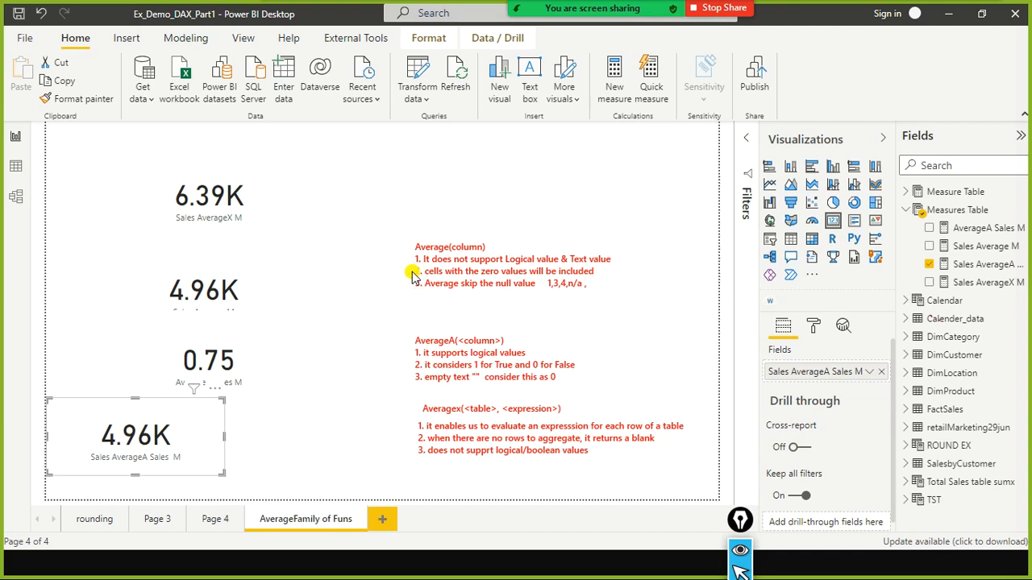
{"action": "left_click", "coordinate": [356, 420]}
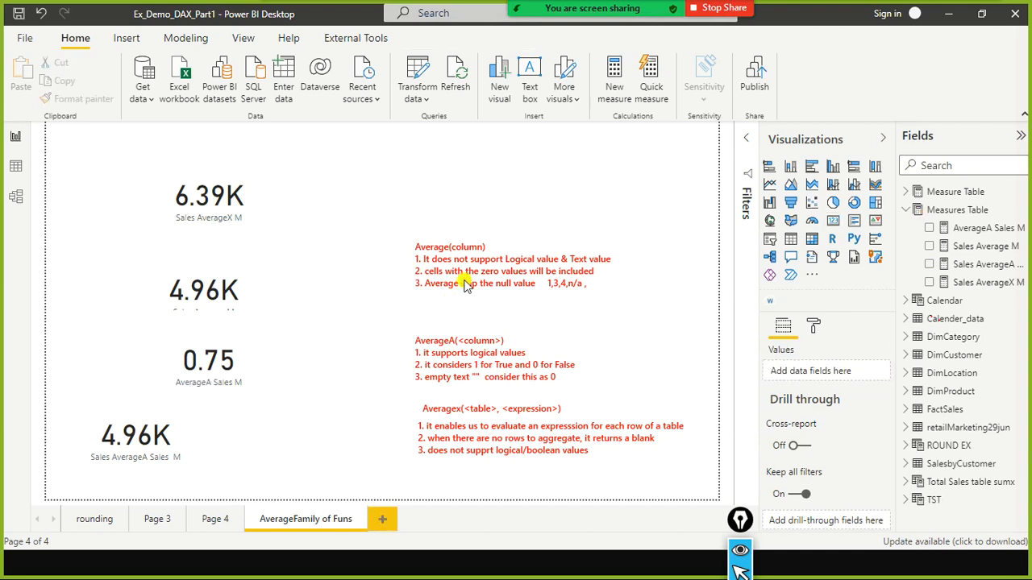
{"action": "left_click", "coordinate": [390, 514]}
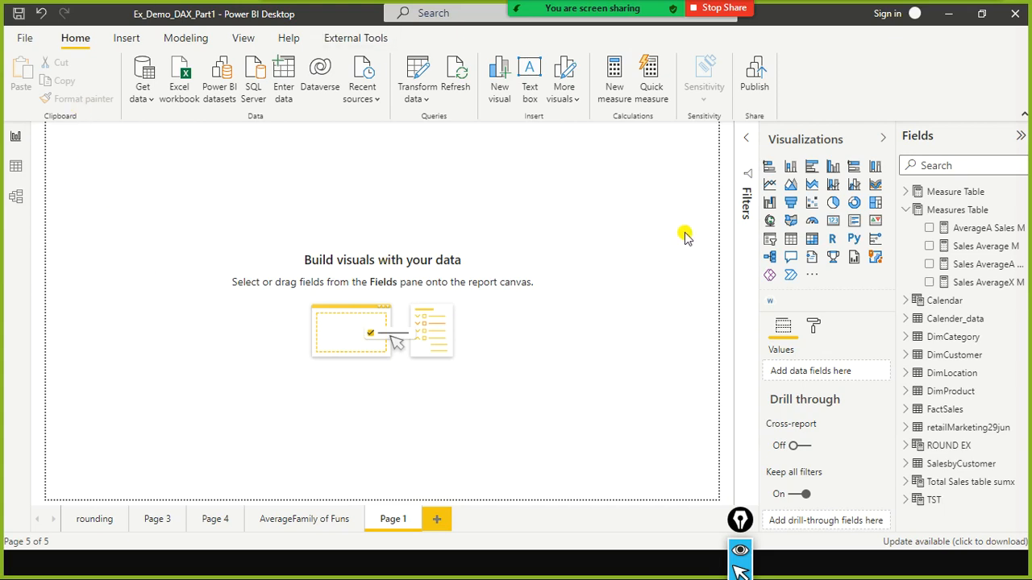
In the model view, enlarge the Measures Table box to show all its measures and move it closer to Total Sales table sumx
{"action": "left_click", "coordinate": [14, 197]}
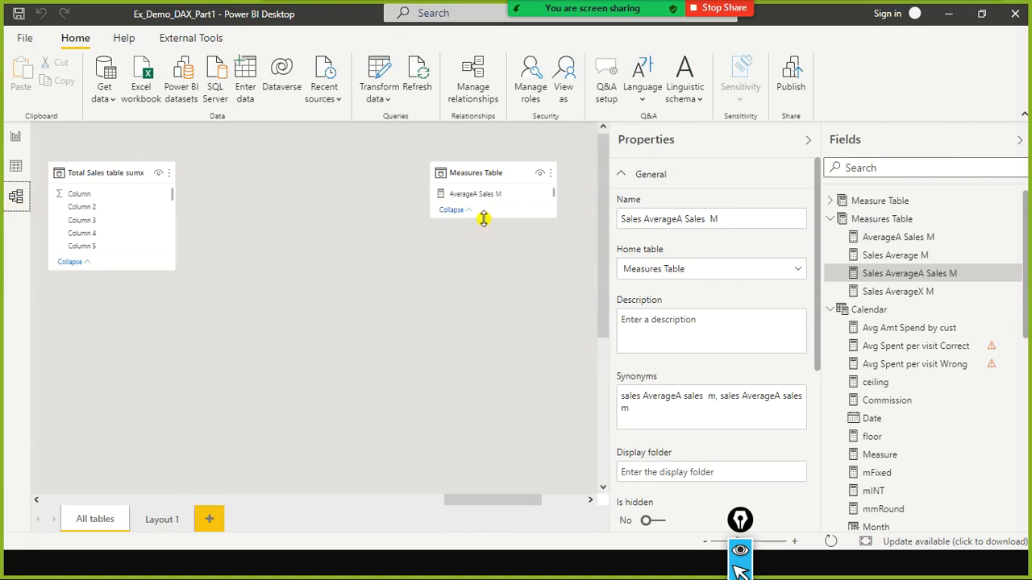
{"action": "left_click_drag", "start_coordinate": [483, 220], "coordinate": [491, 352]}
{"action": "left_click_drag", "start_coordinate": [485, 181], "coordinate": [359, 184]}
{"action": "left_click", "coordinate": [532, 208]}
{"action": "scroll", "coordinate": [483, 205], "scroll_direction": "down", "scroll_amount": 1}
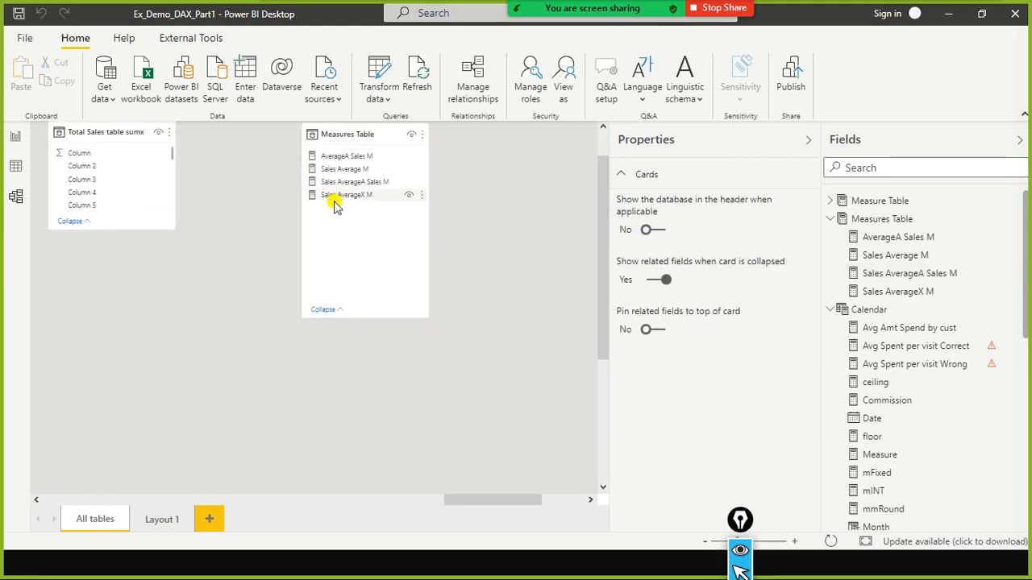
Assign the AverageA Sales M measure to a new display folder named Aggregation
{"action": "left_click", "coordinate": [364, 163]}
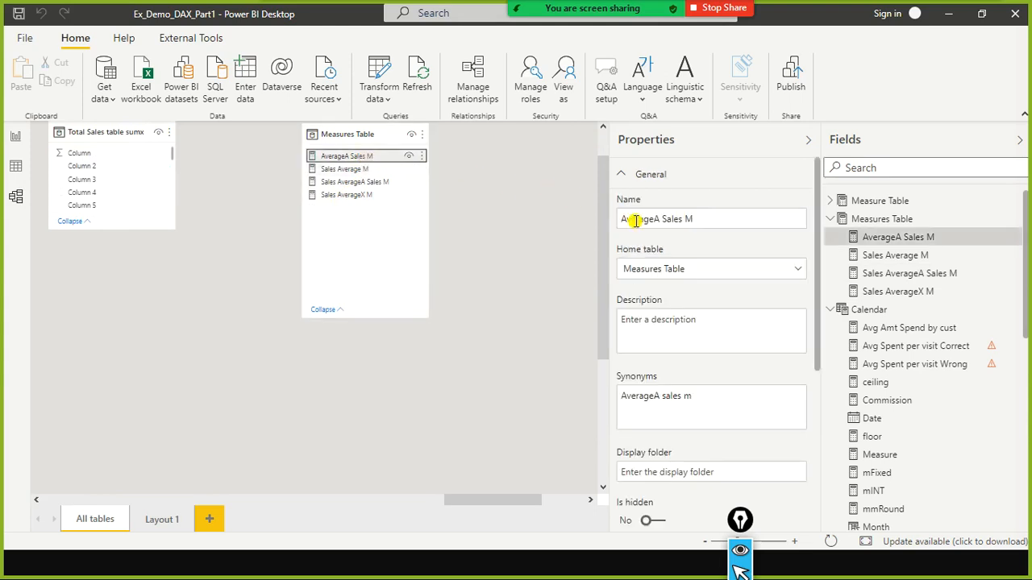
{"action": "scroll", "coordinate": [665, 290], "scroll_direction": "down", "scroll_amount": 2}
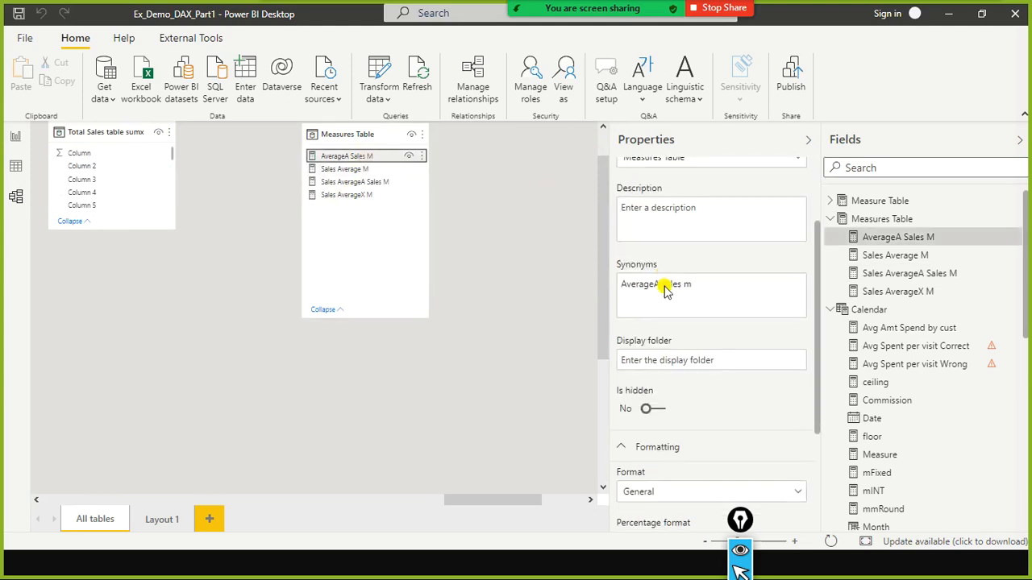
{"action": "left_click", "coordinate": [731, 357]}
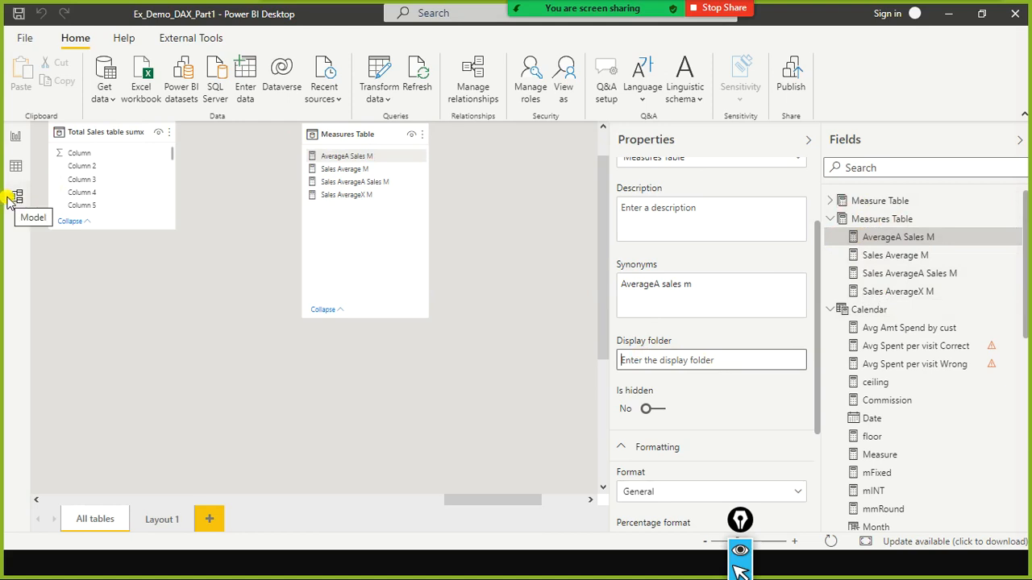
{"action": "mouse_move", "coordinate": [373, 139]}
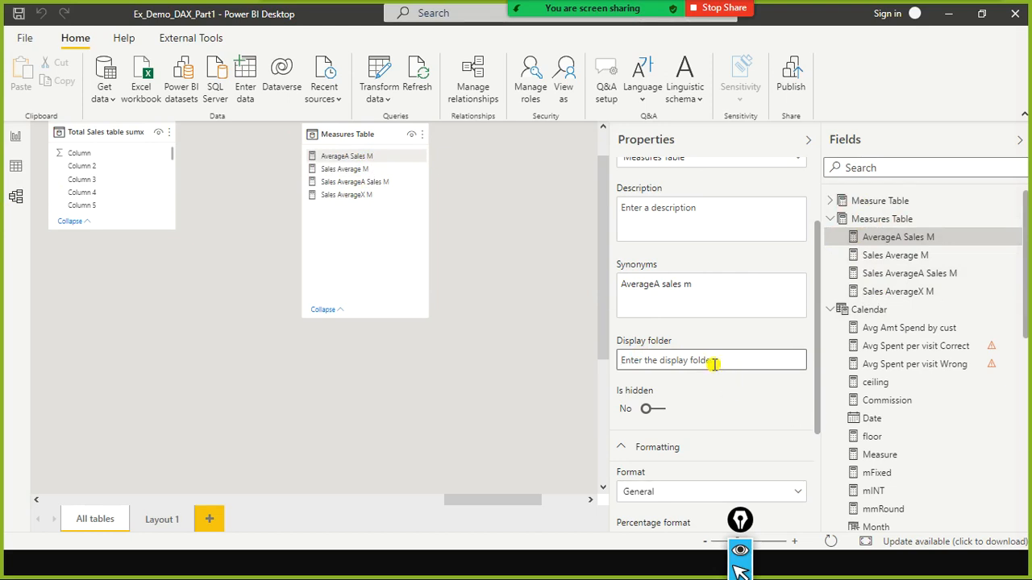
{"action": "type", "text": "Aggregation"}
{"action": "key", "text": "Return"}
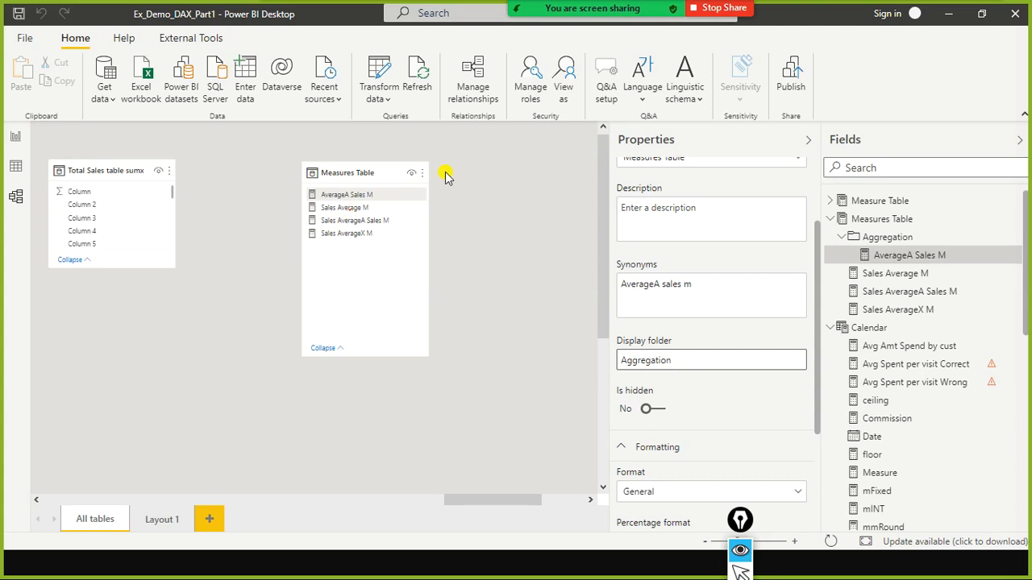
Set the display folder of the Sales Average M measure to Aggregation
{"action": "left_click", "coordinate": [359, 207]}
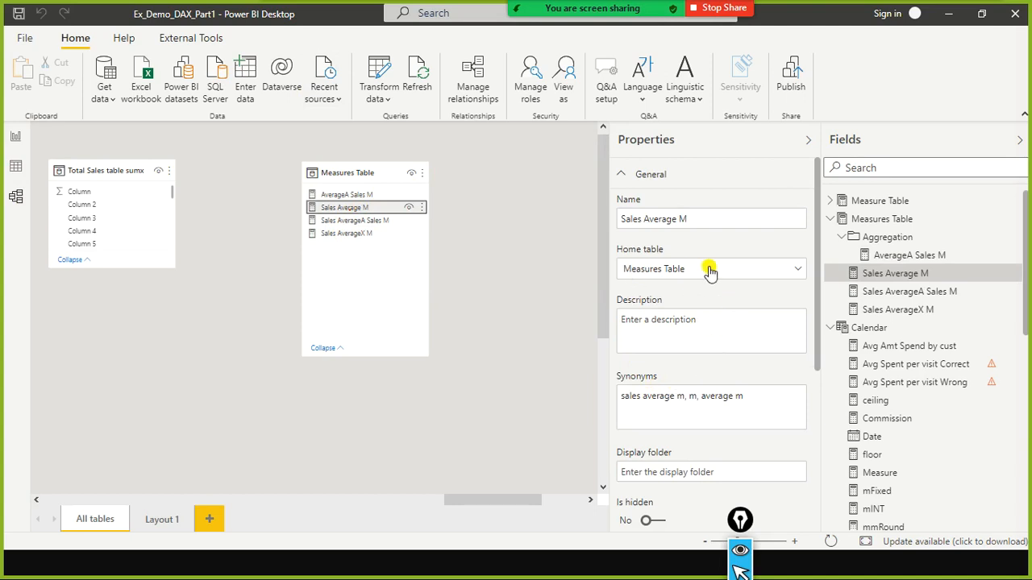
{"action": "scroll", "coordinate": [742, 385], "scroll_direction": "down", "scroll_amount": 3}
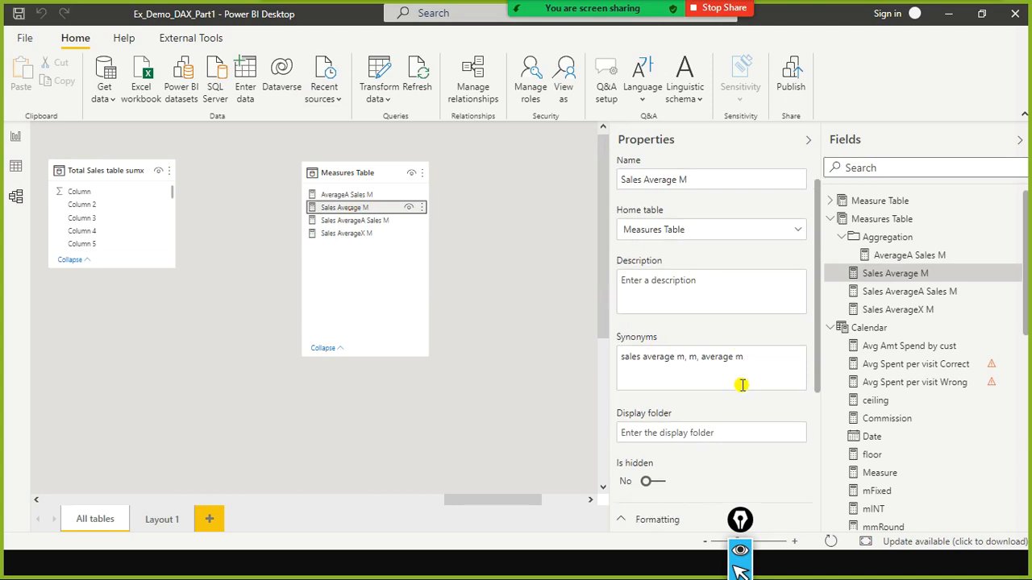
{"action": "left_click", "coordinate": [742, 355]}
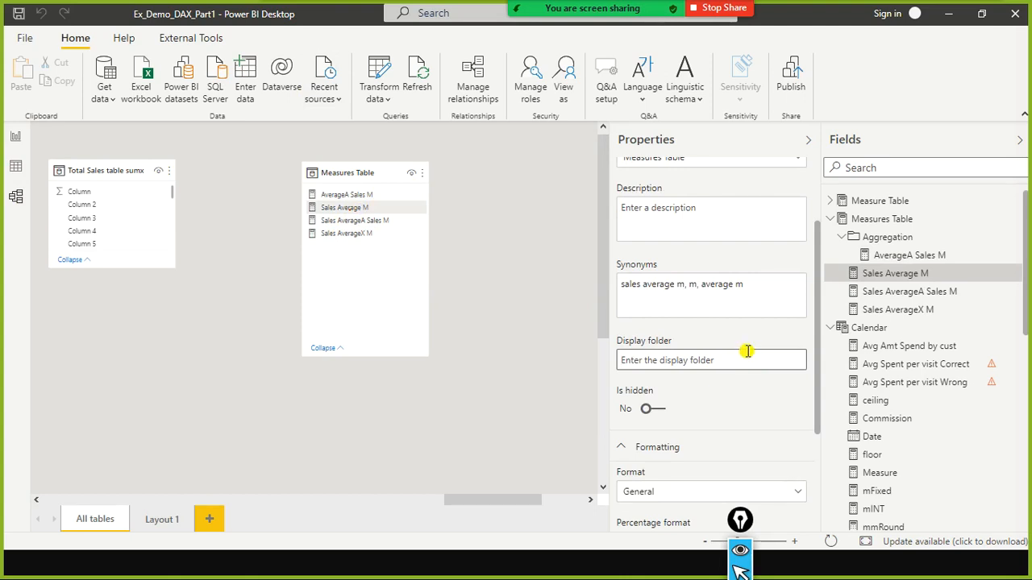
{"action": "type", "text": "A"}
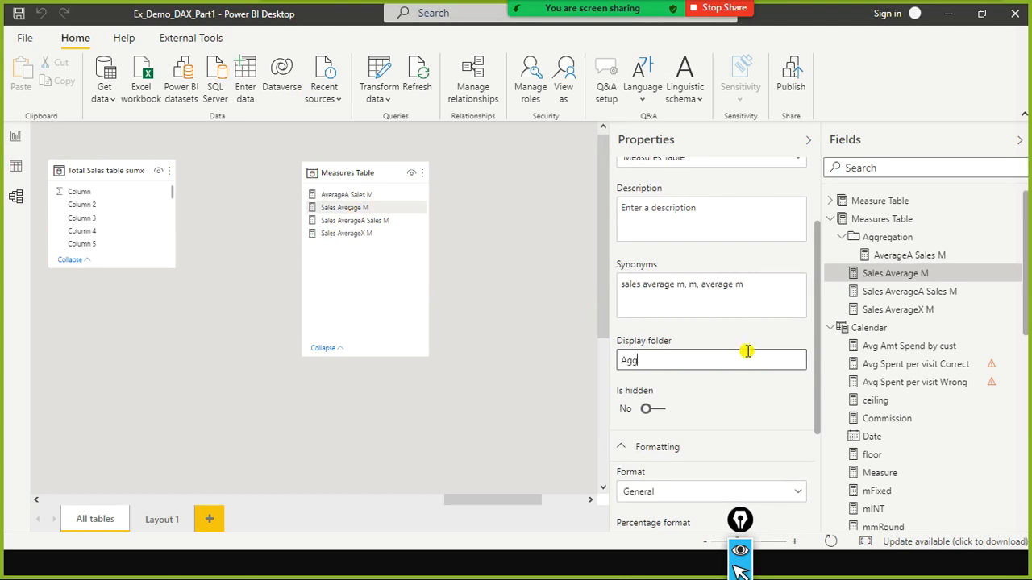
{"action": "key", "text": "BackSpace"}
{"action": "type", "text": "Agg"}
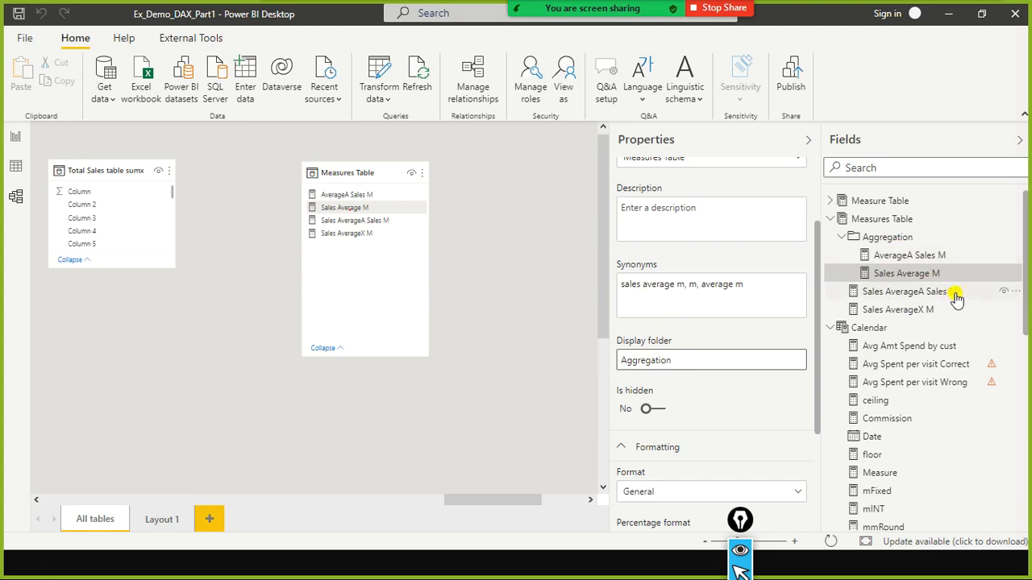
Move the Sales AverageA Sales M and Sales AverageX M measures into the Aggregation folder
{"action": "left_click", "coordinate": [981, 295]}
{"action": "left_click", "coordinate": [1015, 292]}
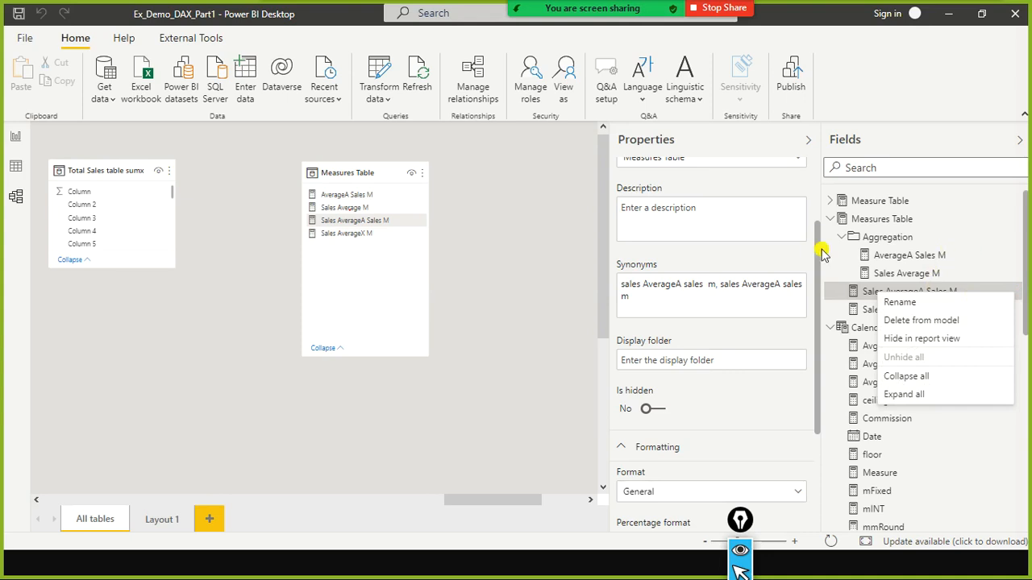
{"action": "left_click", "coordinate": [891, 73]}
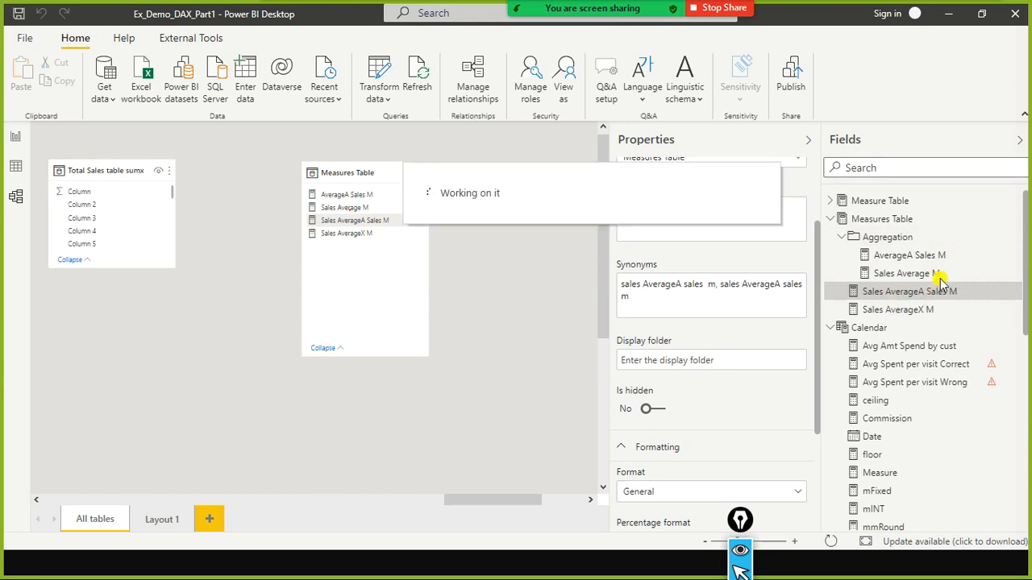
{"action": "left_click_drag", "start_coordinate": [933, 309], "coordinate": [940, 247]}
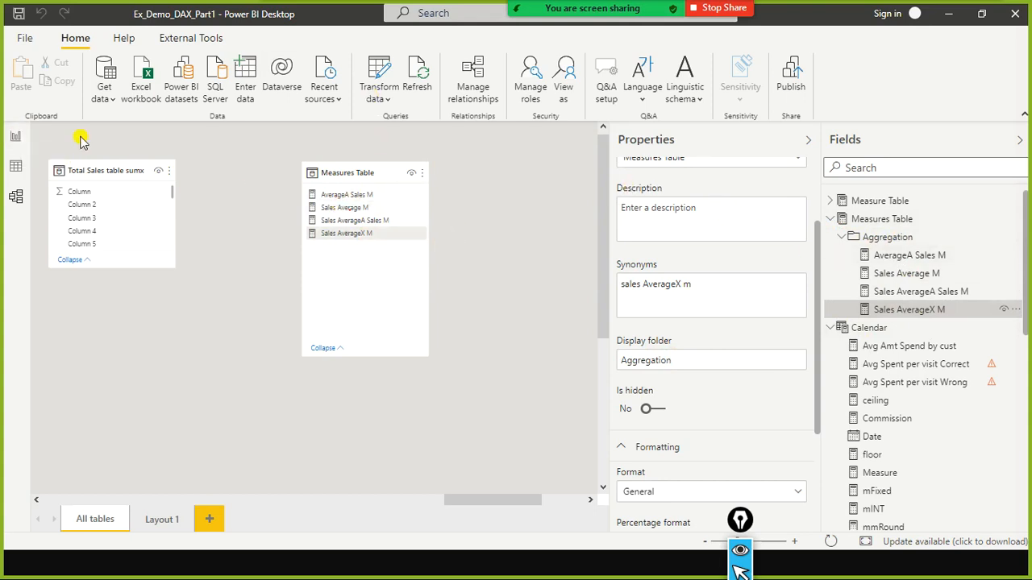
Return to the report view and start a new measure named Total Sales M in Measures Table
{"action": "left_click", "coordinate": [15, 137]}
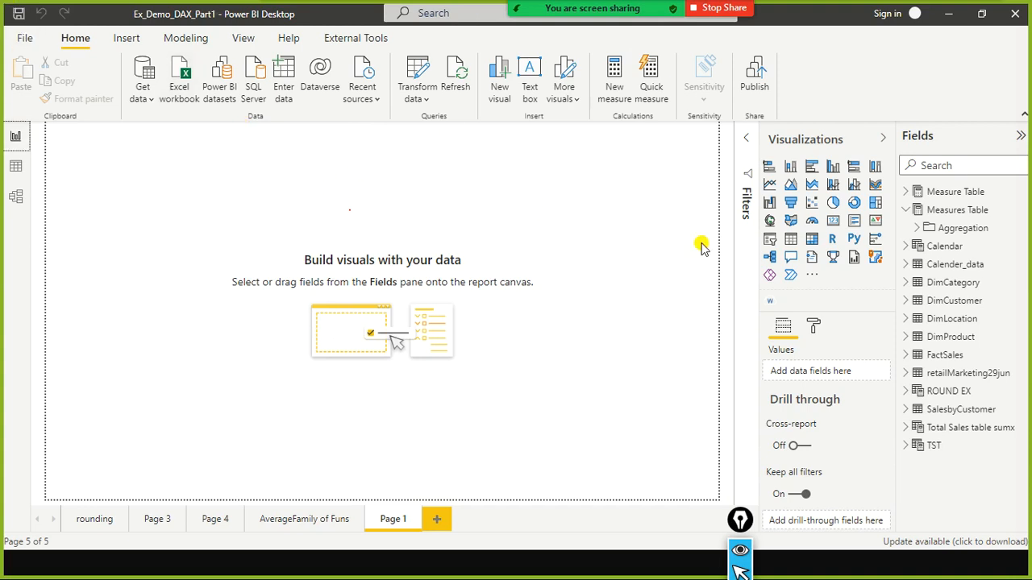
{"action": "left_click", "coordinate": [919, 230]}
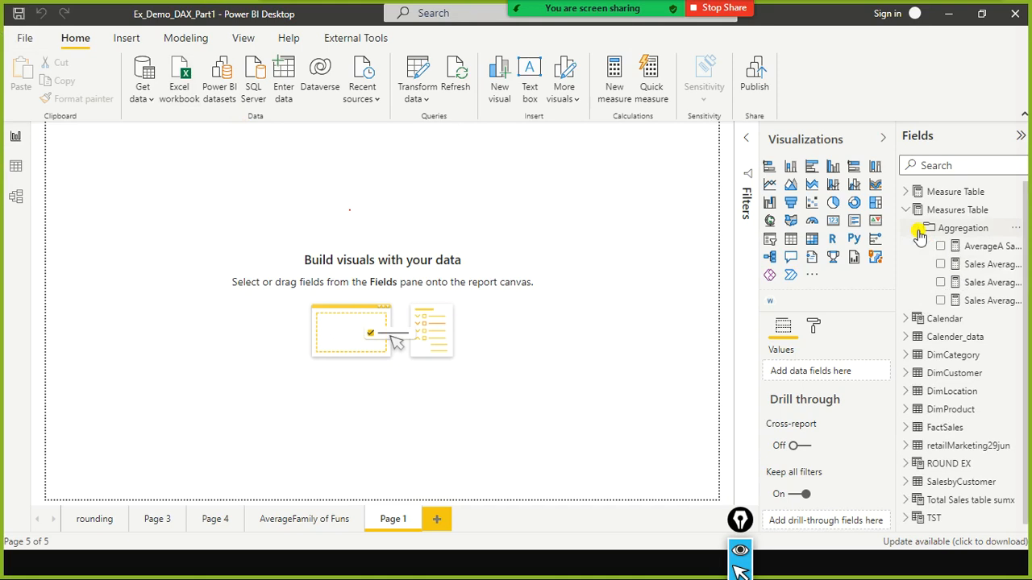
{"action": "left_click", "coordinate": [1021, 212]}
{"action": "left_click", "coordinate": [478, 183]}
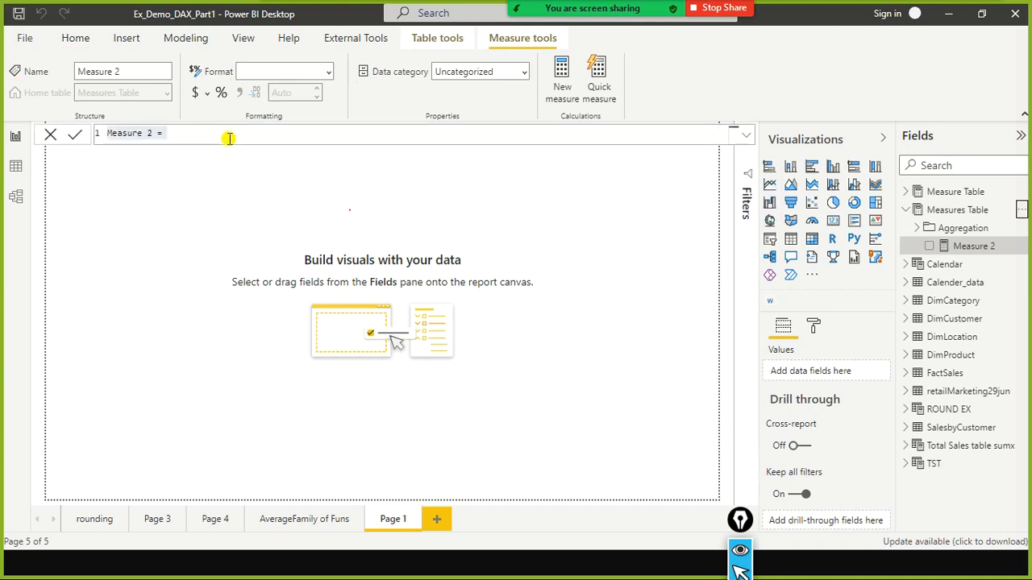
{"action": "type", "text": "Tota"}
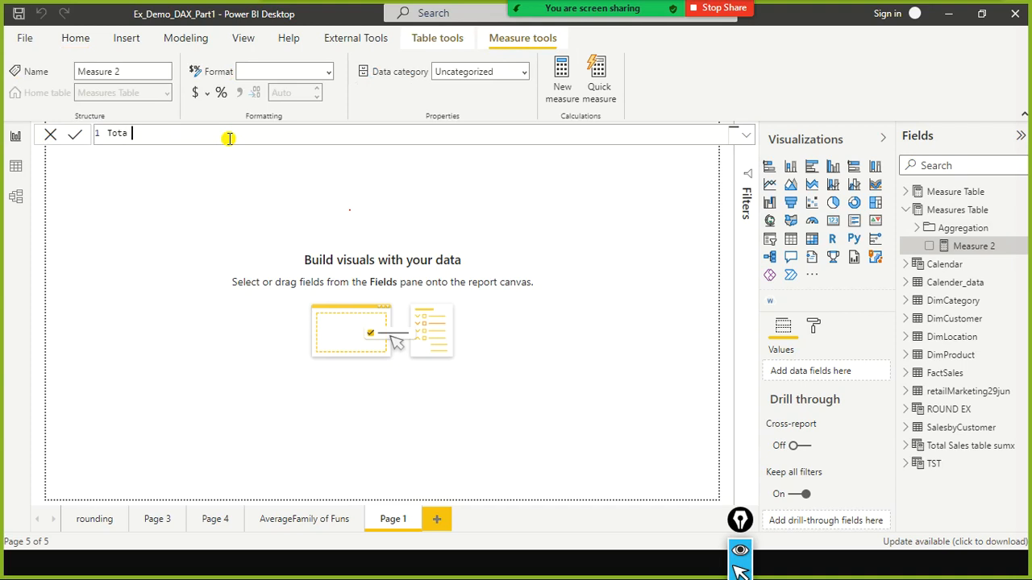
{"action": "type", "text": "l Sales M = sales a"}
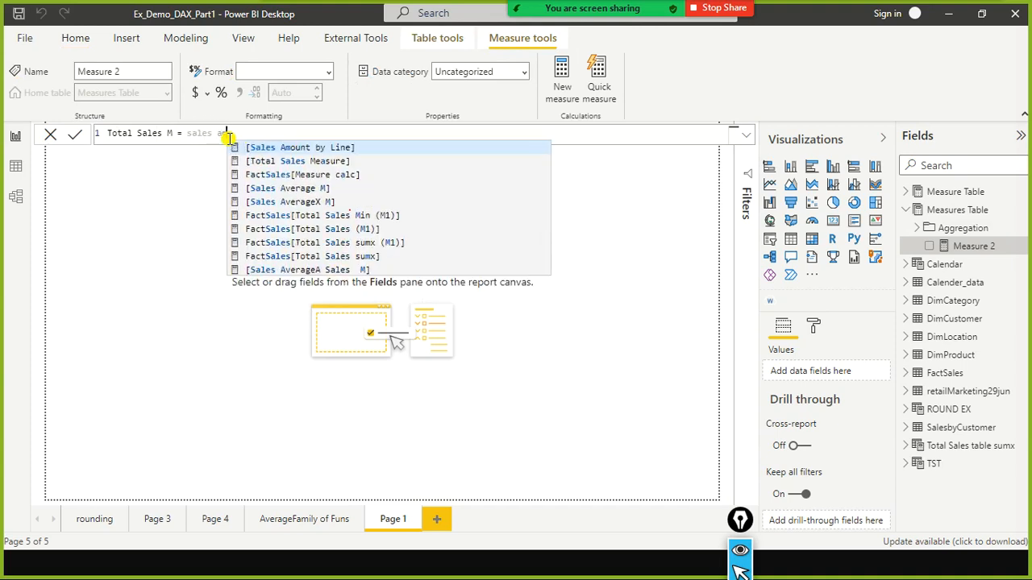
{"action": "type", "text": "moun"}
{"action": "key", "text": "BackSpace"}
{"action": "key", "text": "BackSpace"}
{"action": "key", "text": "BackSpace"}
{"action": "type", "text": "ount"}
{"action": "key", "text": "BackSpace"}
{"action": "key", "text": "BackSpace"}
{"action": "key", "text": "BackSpace"}
{"action": "key", "text": "BackSpace"}
{"action": "key", "text": "BackSpace"}
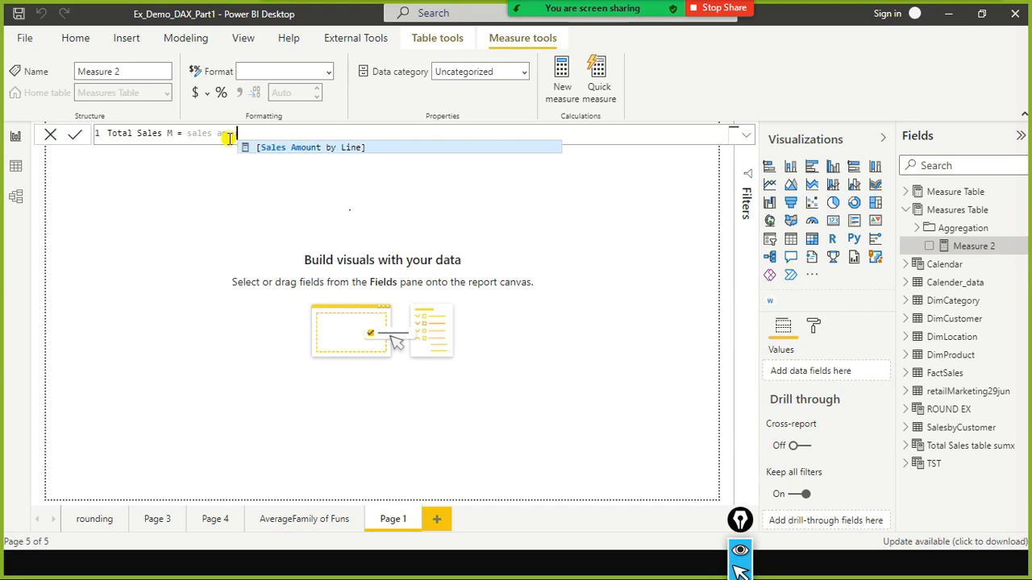
{"action": "key", "text": "BackSpace"}
{"action": "key", "text": "BackSpace"}
{"action": "key", "text": "BackSpace"}
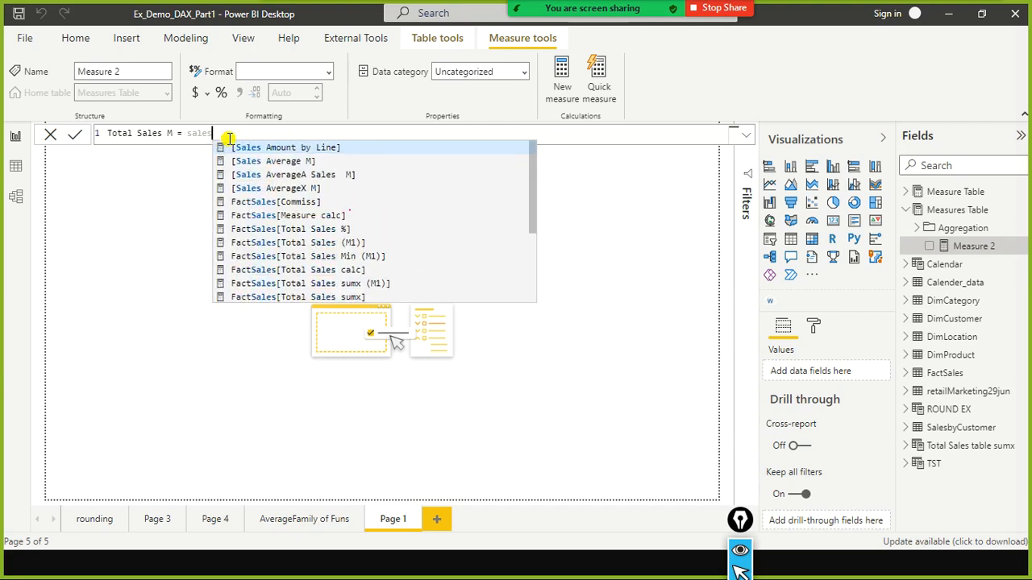
{"action": "key", "text": "BackSpace"}
{"action": "key", "text": "BackSpace"}
{"action": "key", "text": "BackSpace"}
Define the Total Sales M measure as sum(FactSales[Sales Amount]) and commit the formula
{"action": "type", "text": "um"}
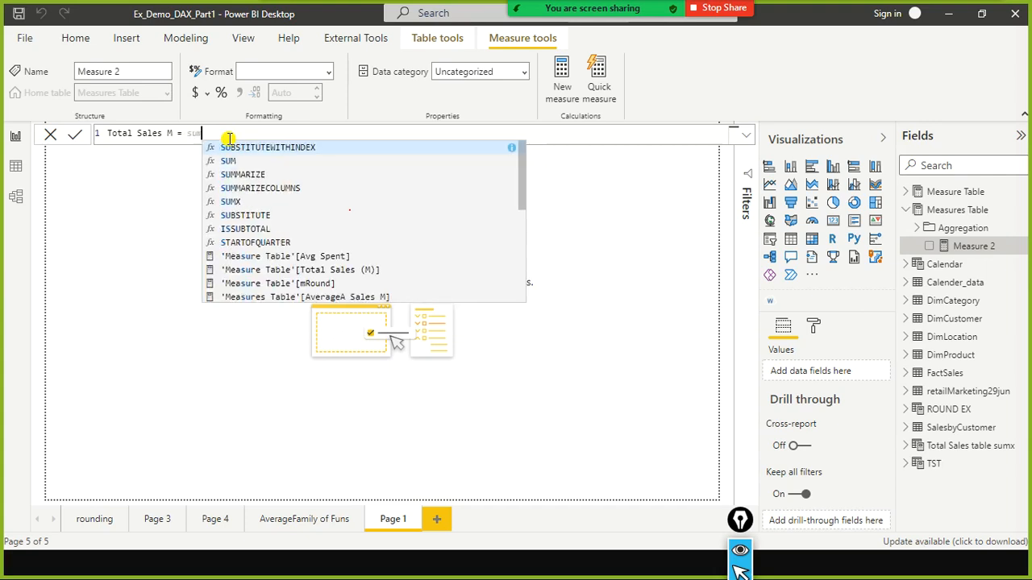
{"action": "type", "text": "("}
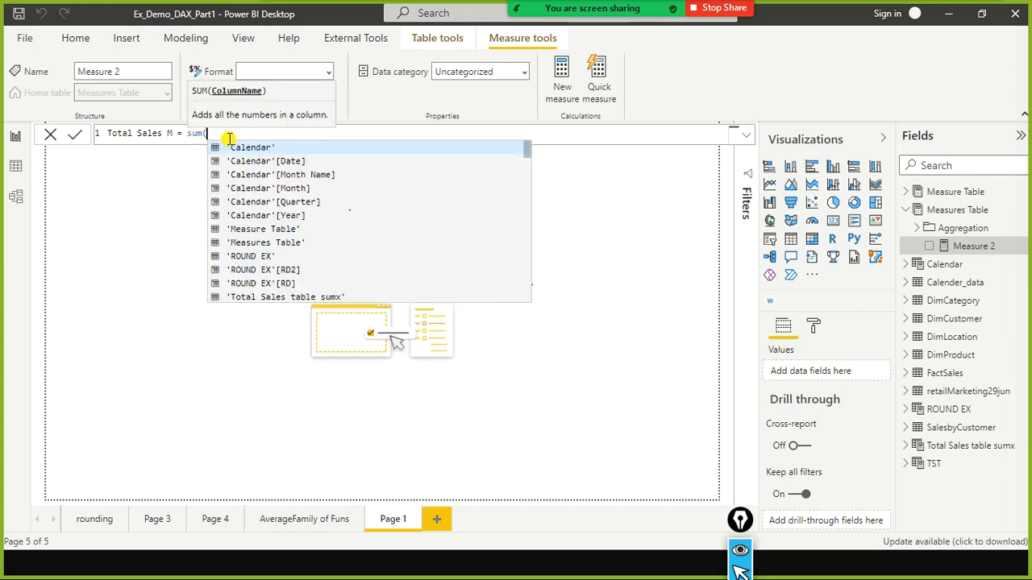
{"action": "left_click", "coordinate": [229, 139]}
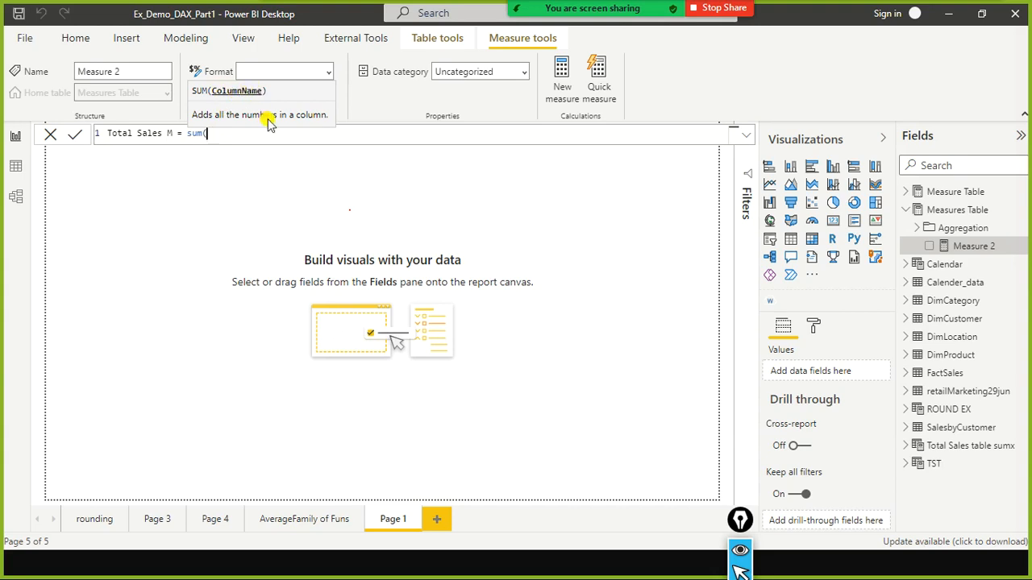
{"action": "type", "text": "fac"}
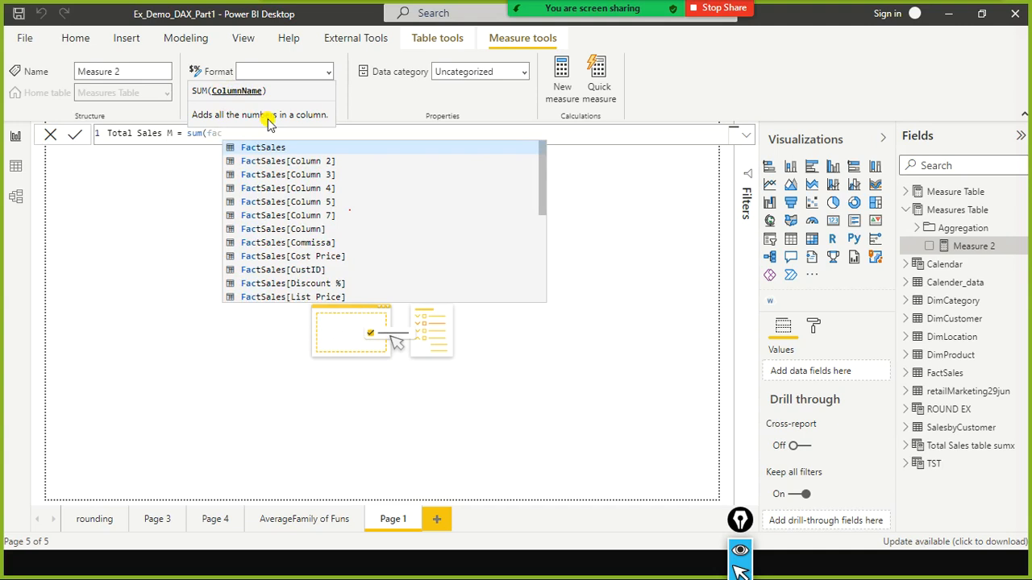
{"action": "type", "text": "tsales"}
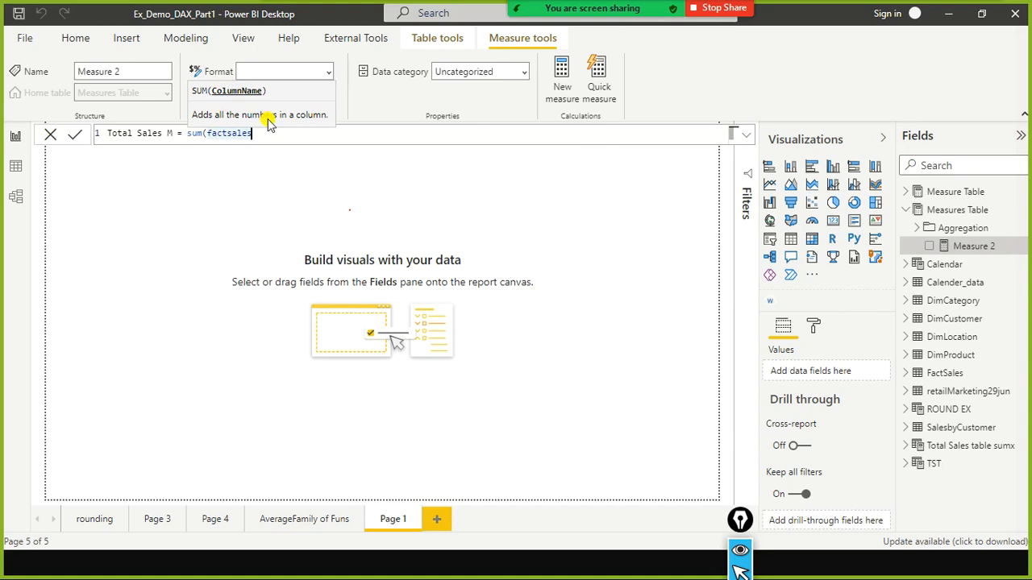
{"action": "type", "text": "["}
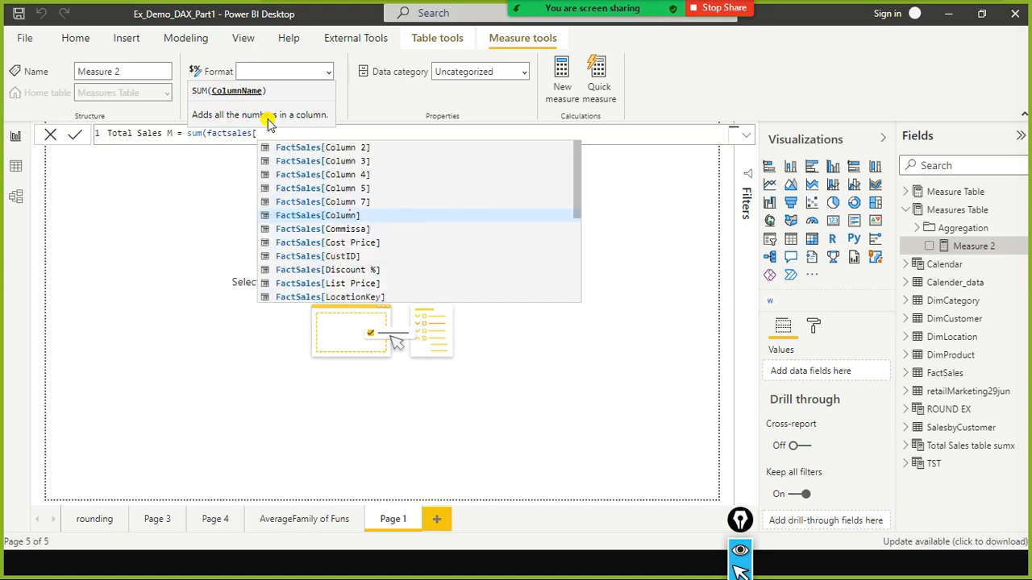
{"action": "key", "text": "Down"}
{"action": "key", "text": "Down"}
{"action": "key", "text": "Down"}
{"action": "key", "text": "Down"}
{"action": "key", "text": "Down"}
{"action": "key", "text": "Down"}
{"action": "key", "text": "Down"}
{"action": "key", "text": "Down"}
{"action": "key", "text": "Down"}
{"action": "key", "text": "Down"}
{"action": "key", "text": "Down"}
{"action": "key", "text": "Down"}
{"action": "key", "text": "Down"}
{"action": "key", "text": "Down"}
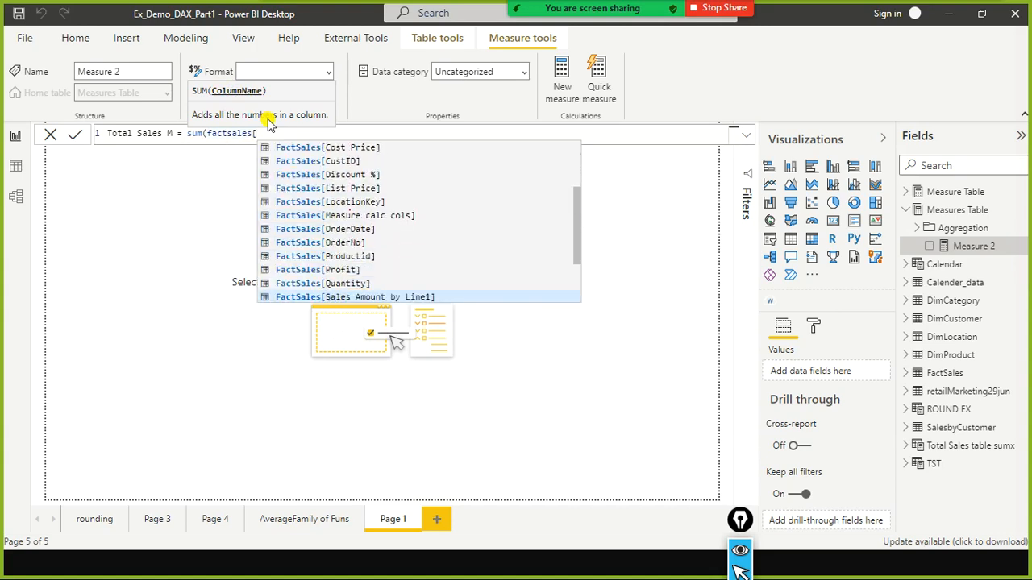
{"action": "key", "text": "Up"}
{"action": "key", "text": "Up"}
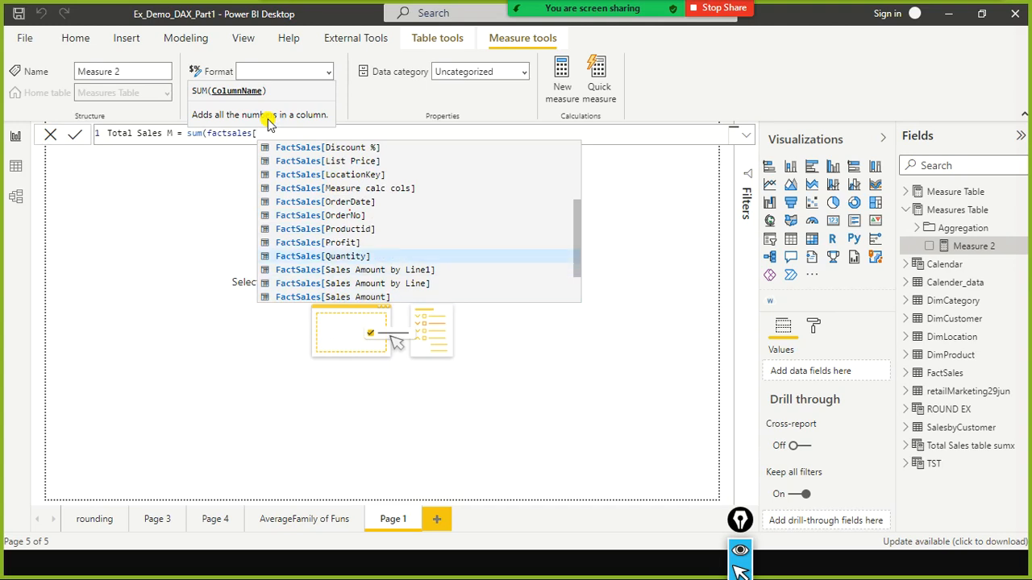
{"action": "key", "text": "Down"}
{"action": "key", "text": "Down"}
{"action": "key", "text": "Down"}
{"action": "key", "text": "Tab"}
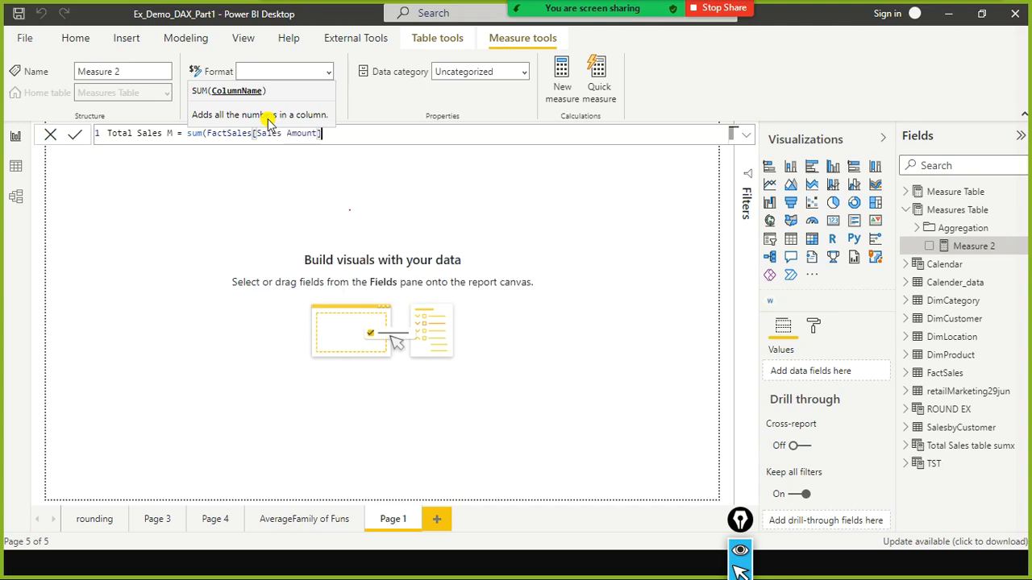
{"action": "type", "text": ")"}
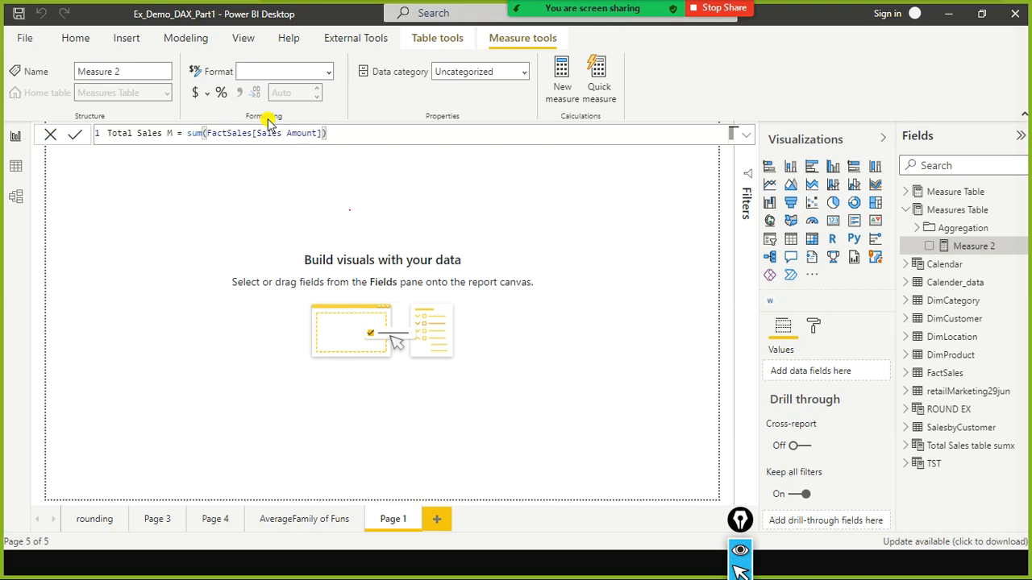
{"action": "key", "text": "Return"}
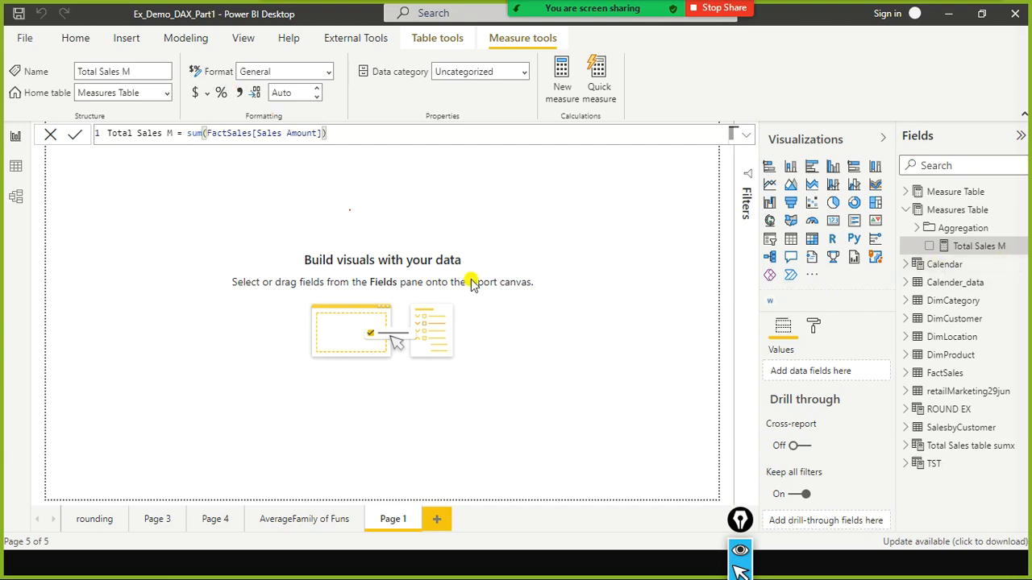
Add a card visual showing Total Sales M to Page 1, reduce its height and deselect it
{"action": "left_click", "coordinate": [653, 234]}
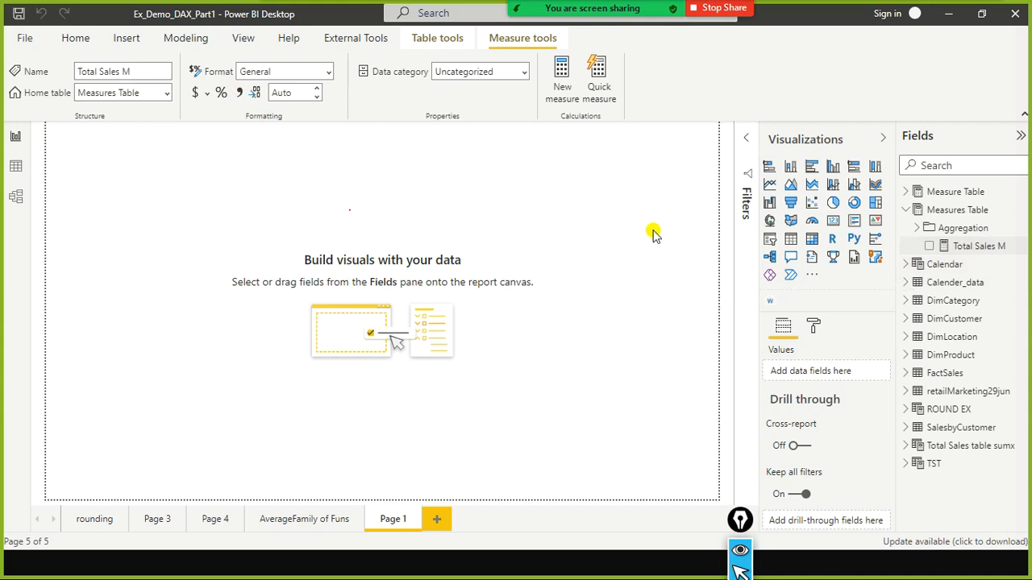
{"action": "left_click", "coordinate": [834, 222]}
{"action": "left_click_drag", "start_coordinate": [189, 202], "coordinate": [235, 256]}
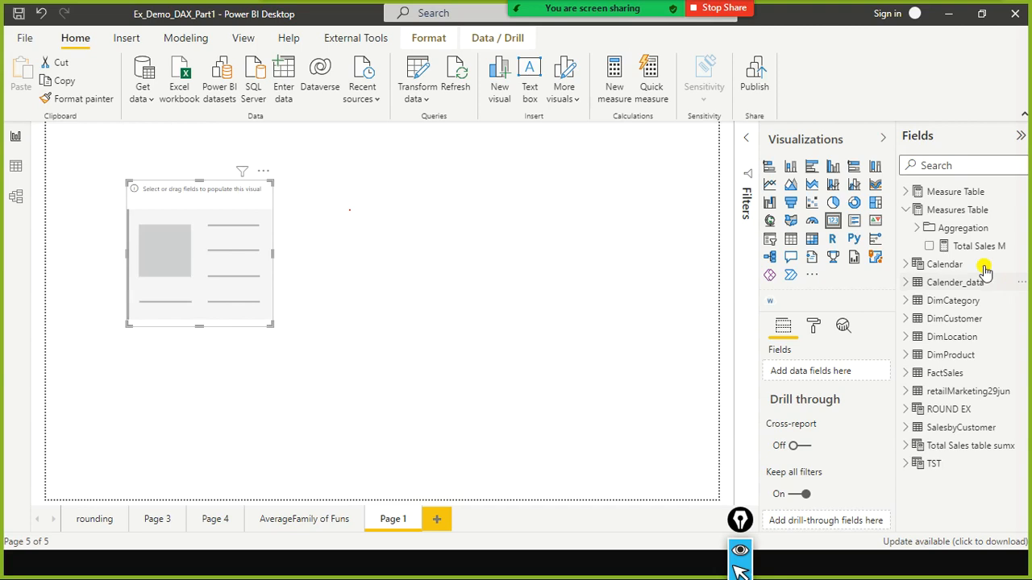
{"action": "left_click_drag", "start_coordinate": [978, 246], "coordinate": [212, 257]}
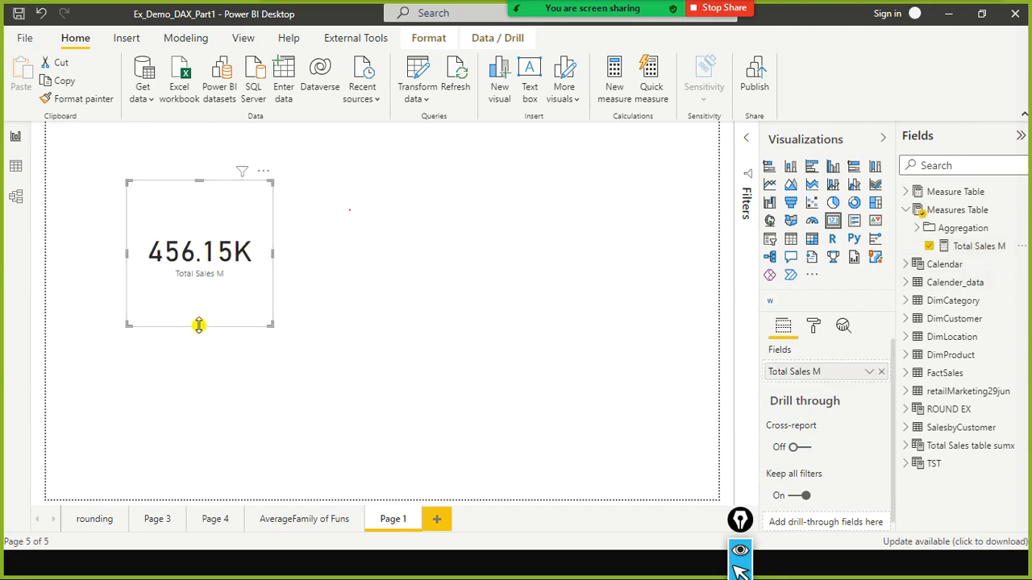
{"action": "left_click_drag", "start_coordinate": [199, 327], "coordinate": [217, 244]}
{"action": "left_click", "coordinate": [248, 249]}
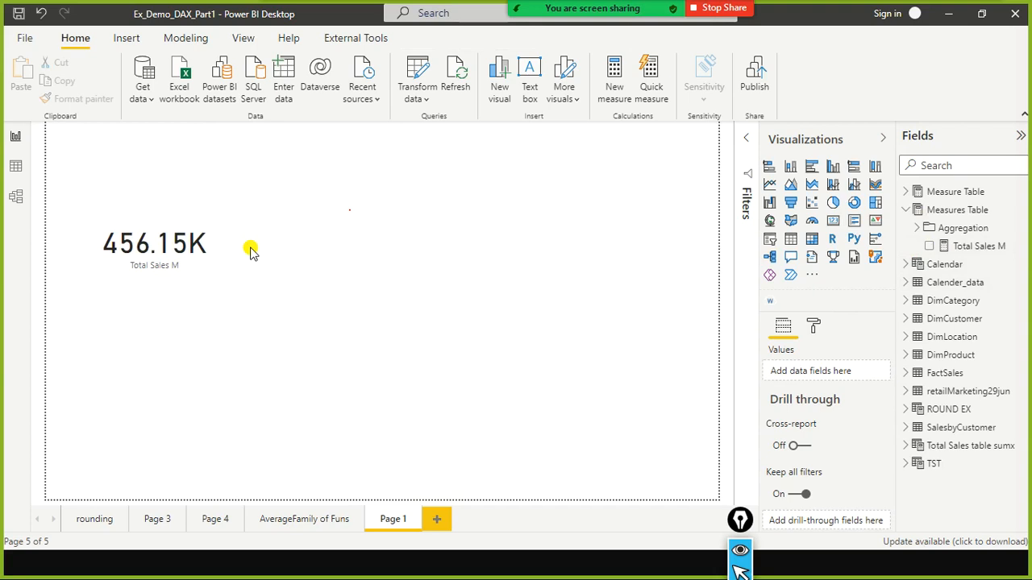
Add a table visual beside the card and fill it with the Total Sales M measure
{"action": "left_click", "coordinate": [792, 242]}
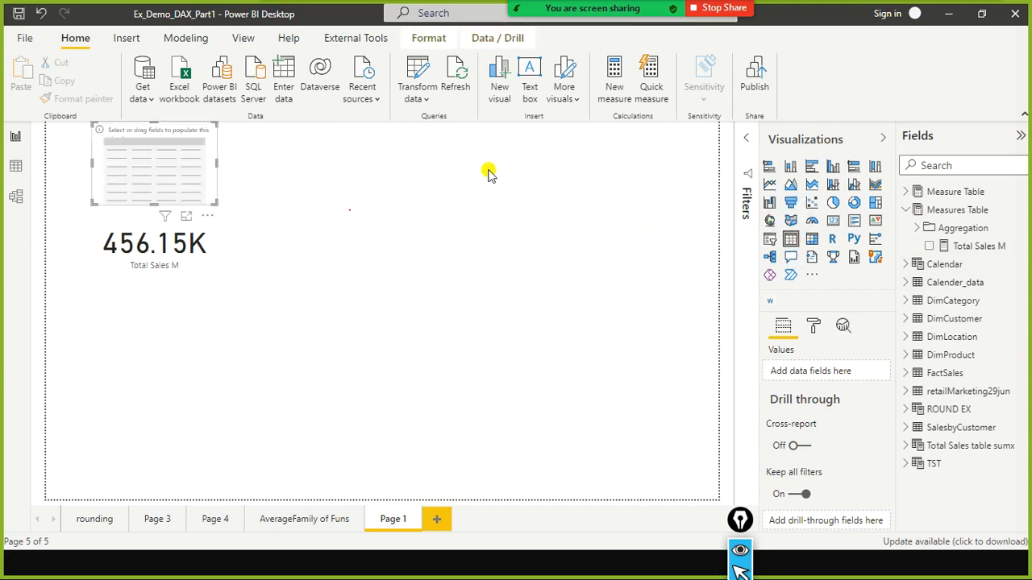
{"action": "left_click_drag", "start_coordinate": [199, 153], "coordinate": [369, 239]}
{"action": "left_click_drag", "start_coordinate": [970, 254], "coordinate": [343, 252]}
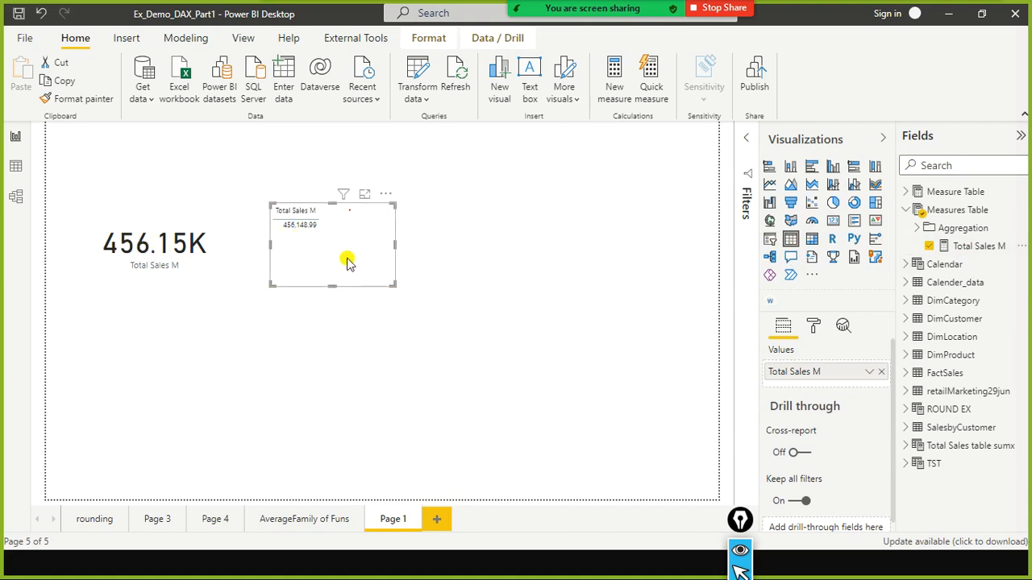
Shorten the Total Sales M table visual and move the card slightly up and closer to it
{"action": "left_click", "coordinate": [212, 261]}
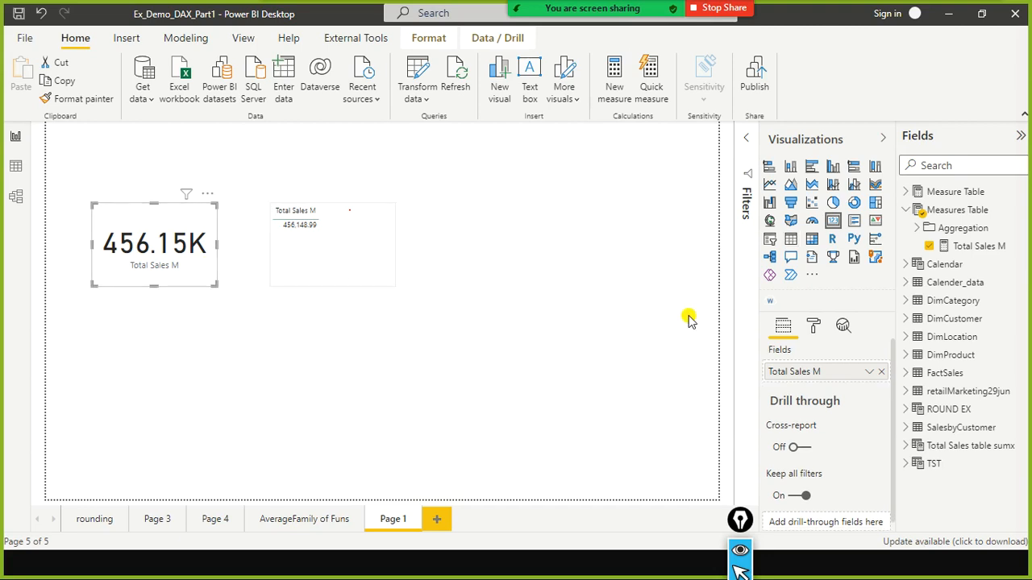
{"action": "left_click", "coordinate": [301, 246]}
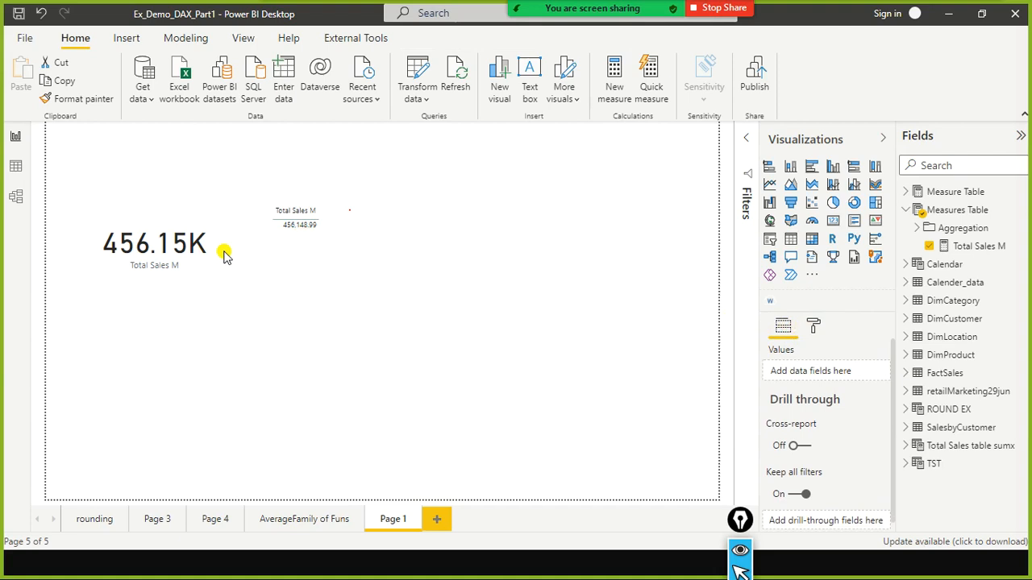
{"action": "left_click", "coordinate": [203, 267]}
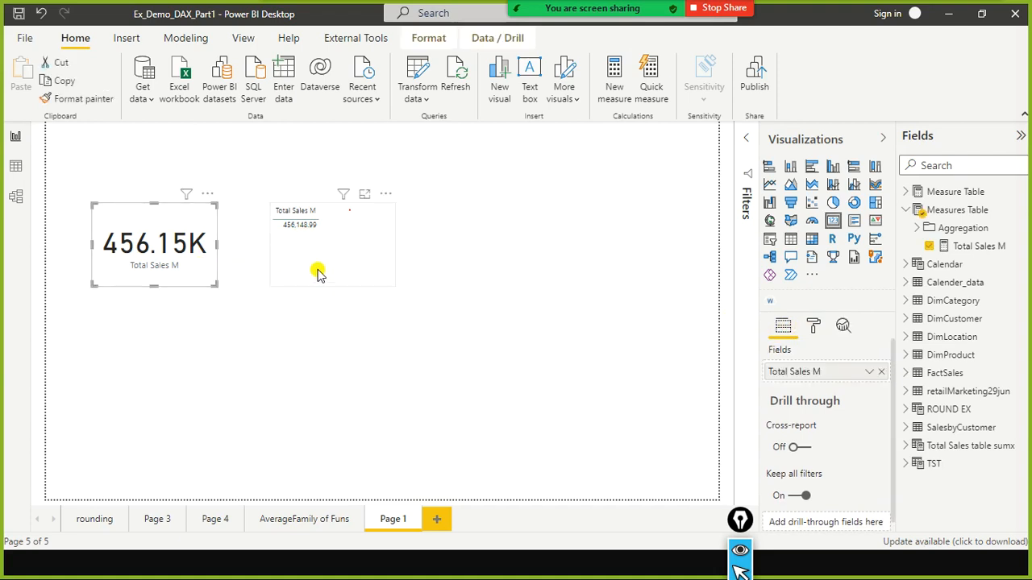
{"action": "left_click", "coordinate": [323, 274]}
{"action": "left_click_drag", "start_coordinate": [330, 285], "coordinate": [359, 248]}
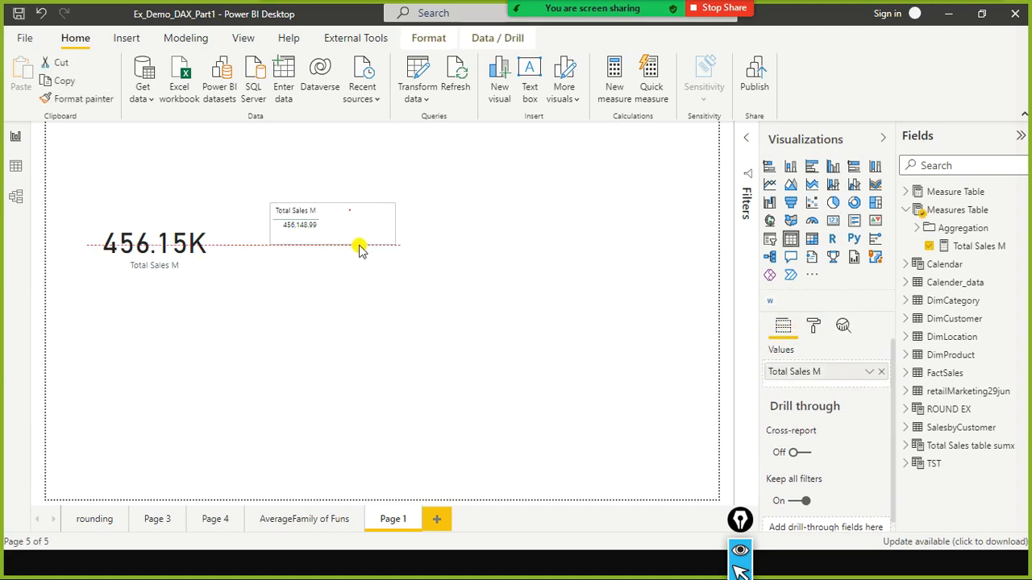
{"action": "left_click_drag", "start_coordinate": [202, 277], "coordinate": [215, 254]}
{"action": "left_click", "coordinate": [249, 298]}
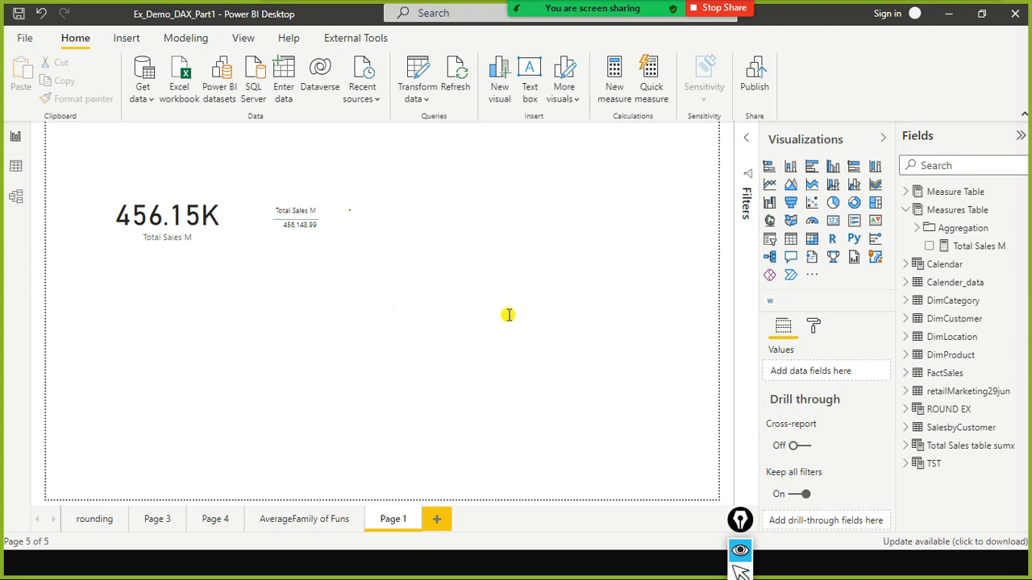
Write the syntax notes sum(<columnname>) and sumx(<table>,<expression>) on two lines as on-screen annotation text below the visuals
{"action": "type", "text": "sum("}
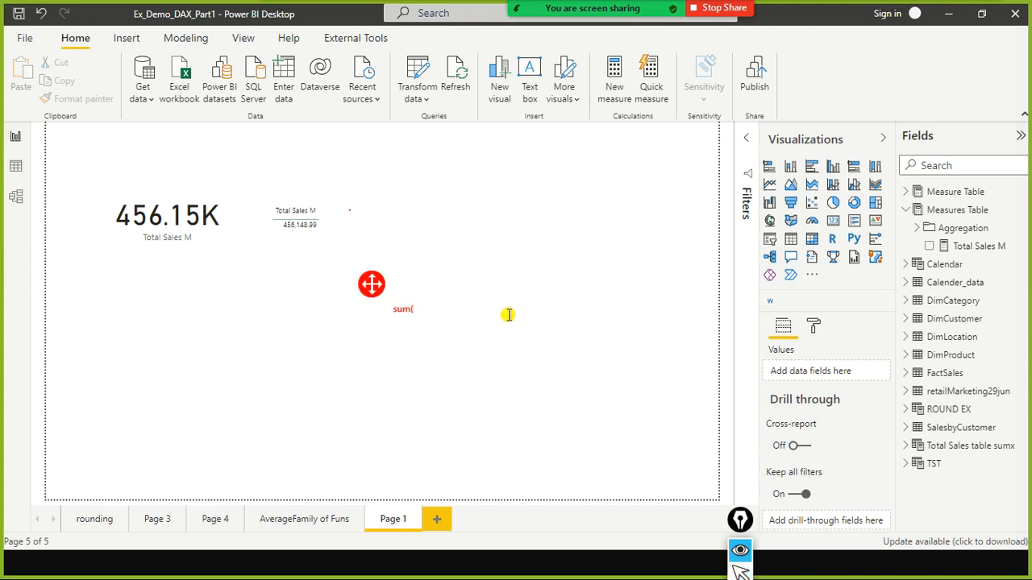
{"action": "type", "text": "<column"}
{"action": "type", "text": "name"}
{"action": "key", "text": "BackSpace"}
{"action": "type", "text": "me"}
{"action": "type", "text": ">) "}
{"action": "type", "text": "sumx("}
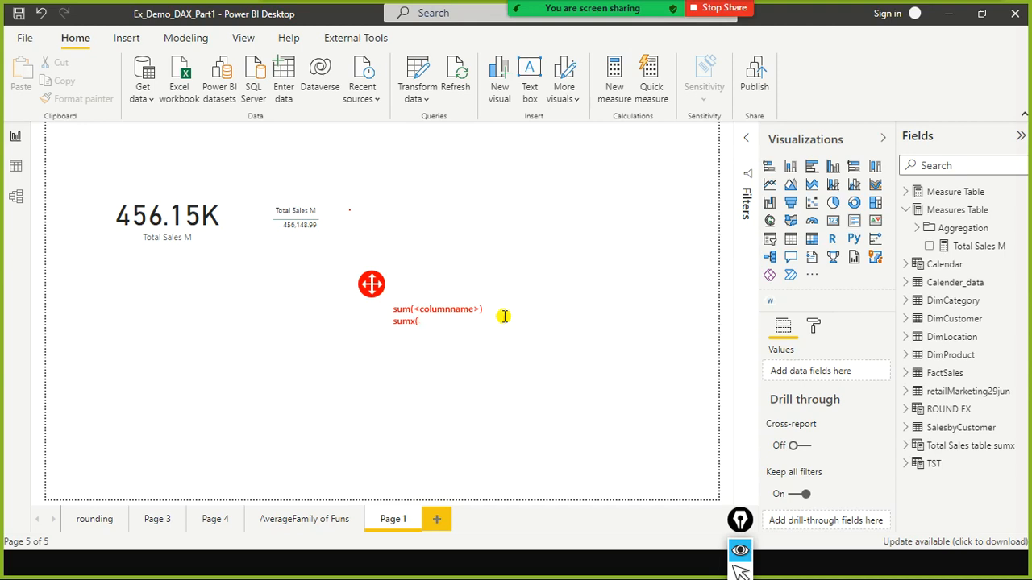
{"action": "type", "text": "<table>,<expression>"}
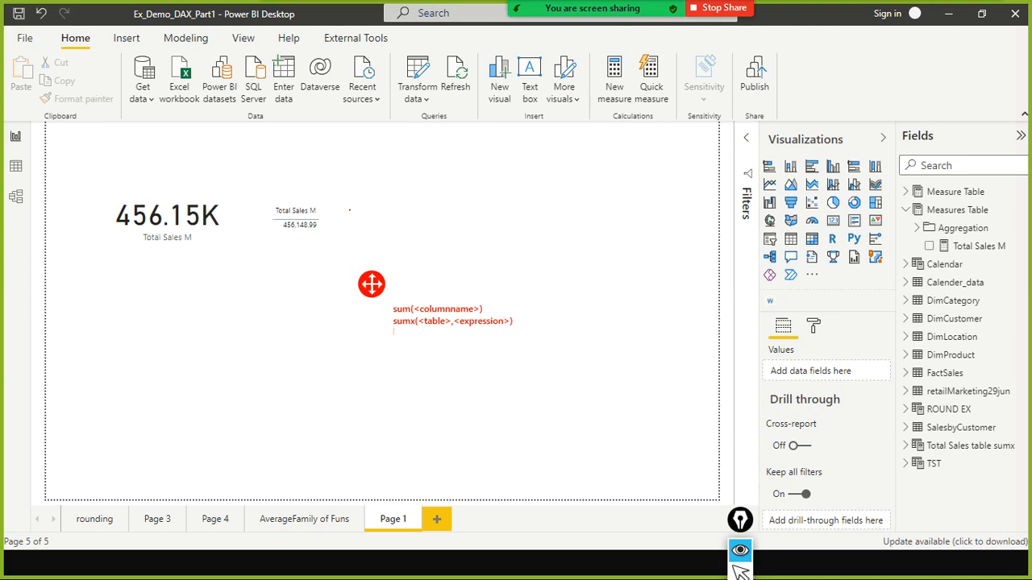
Add a third annotation line reading "sumx() it will iterate through a table , one row at a time , and perform calculation"
{"action": "type", "text": "sumx() it will iterate throuogh a table"}
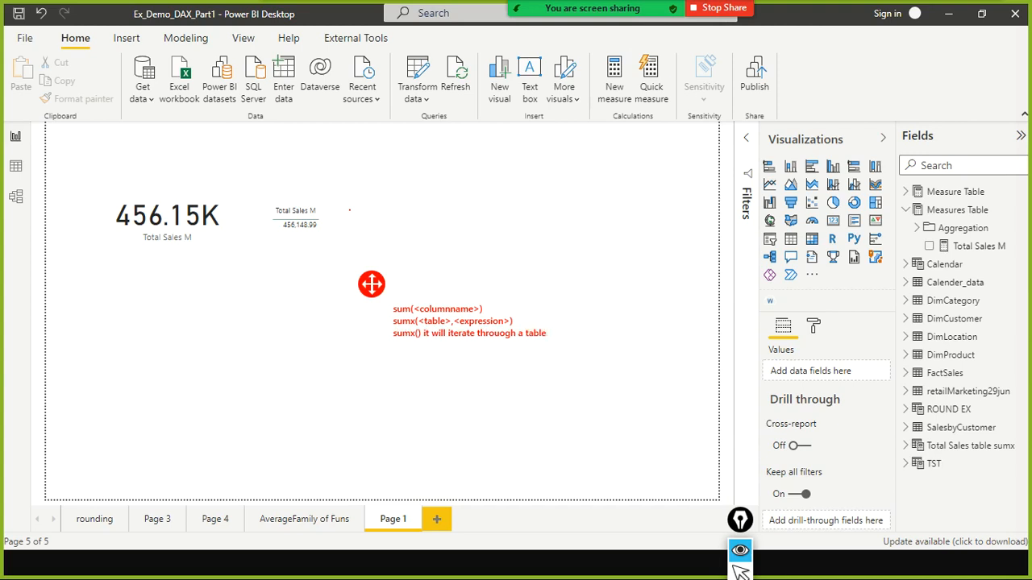
{"action": "left_click", "coordinate": [500, 333]}
{"action": "key", "text": "BackSpace"}
{"action": "type", "text": ", one row at a time , and"}
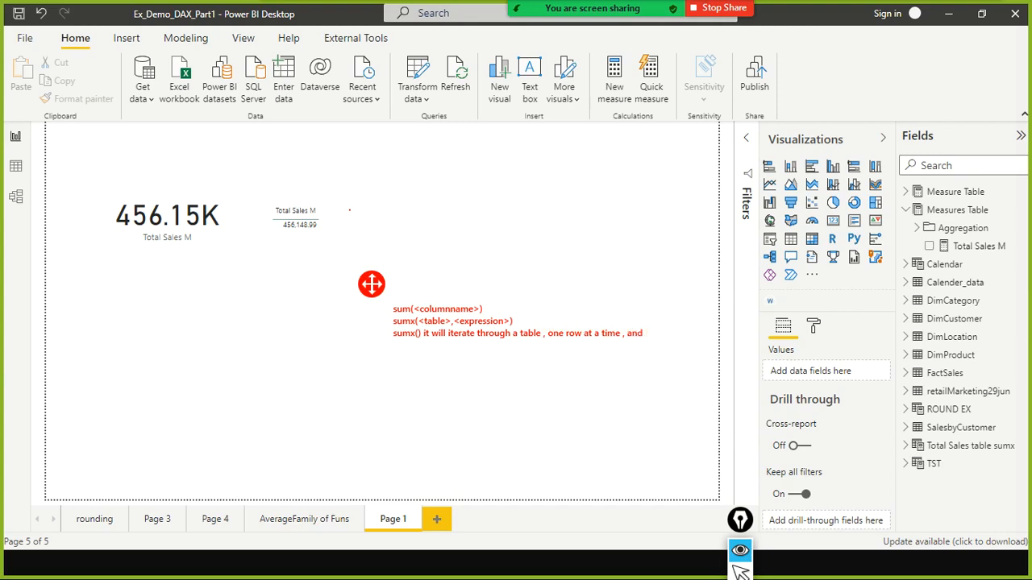
{"action": "type", "text": " perform calu"}
{"action": "right_click", "coordinate": [506, 335]}
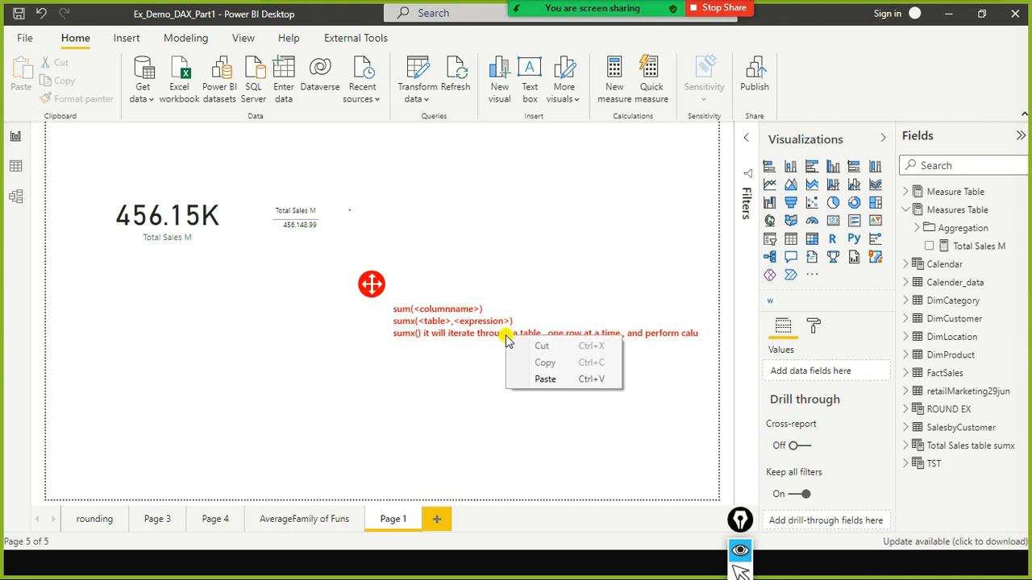
{"action": "left_click", "coordinate": [704, 330]}
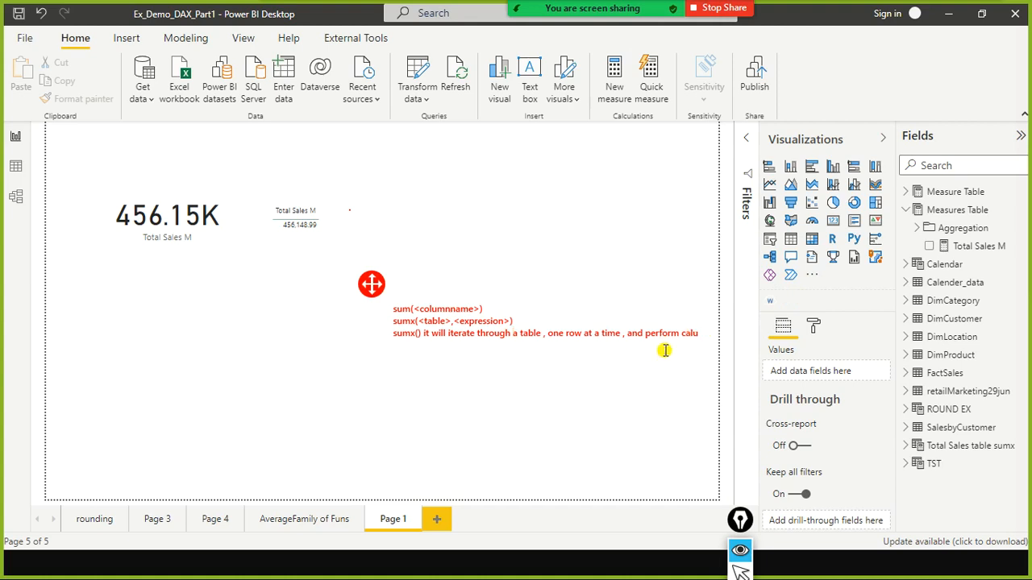
{"action": "left_click", "coordinate": [698, 333]}
{"action": "key", "text": "BackSpace"}
{"action": "type", "text": "culation"}
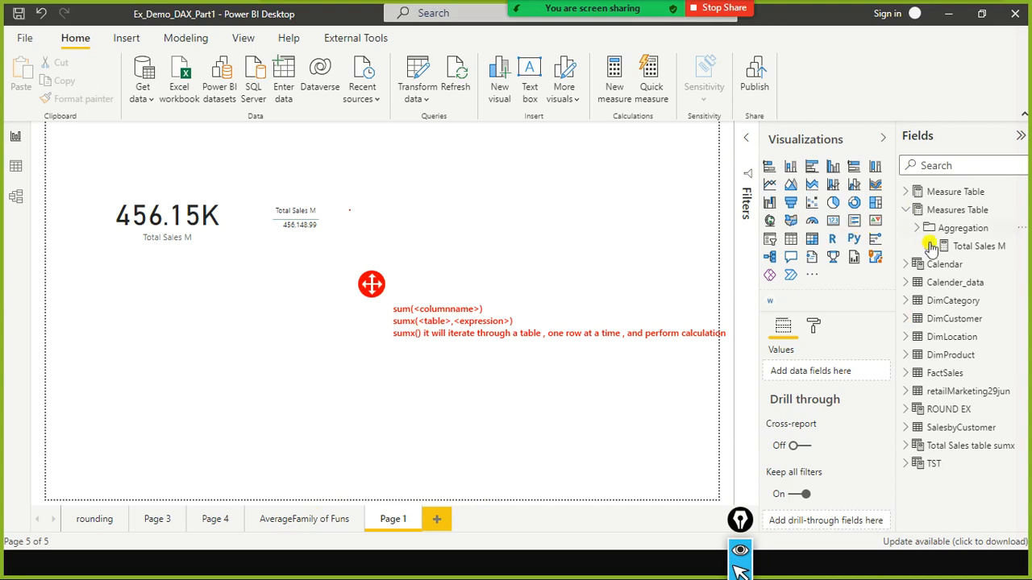
Create a new measure named sumx Sales Amount in Measures Table and begin its formula with the SUMX function
{"action": "left_click", "coordinate": [1025, 216]}
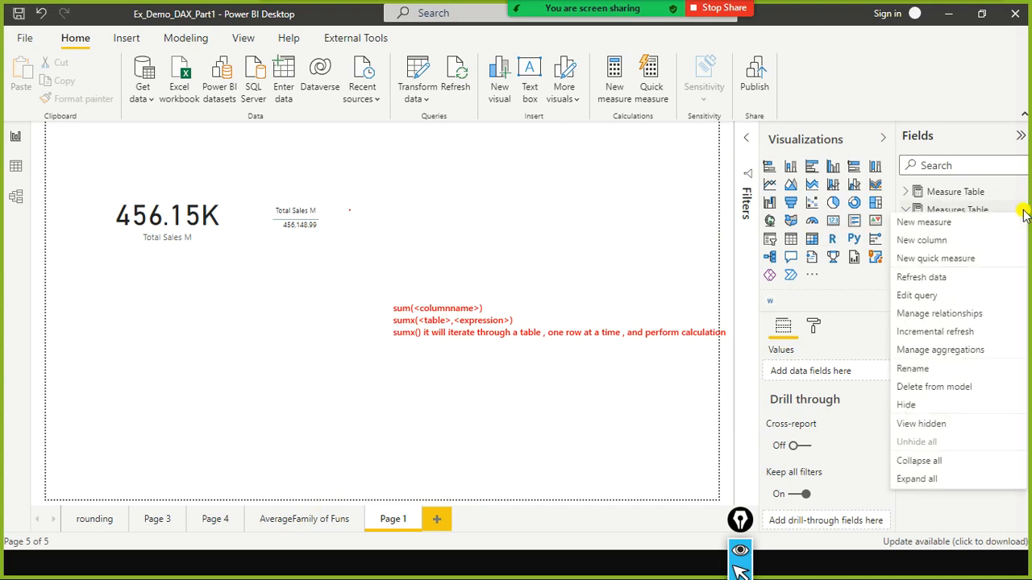
{"action": "left_click", "coordinate": [958, 223]}
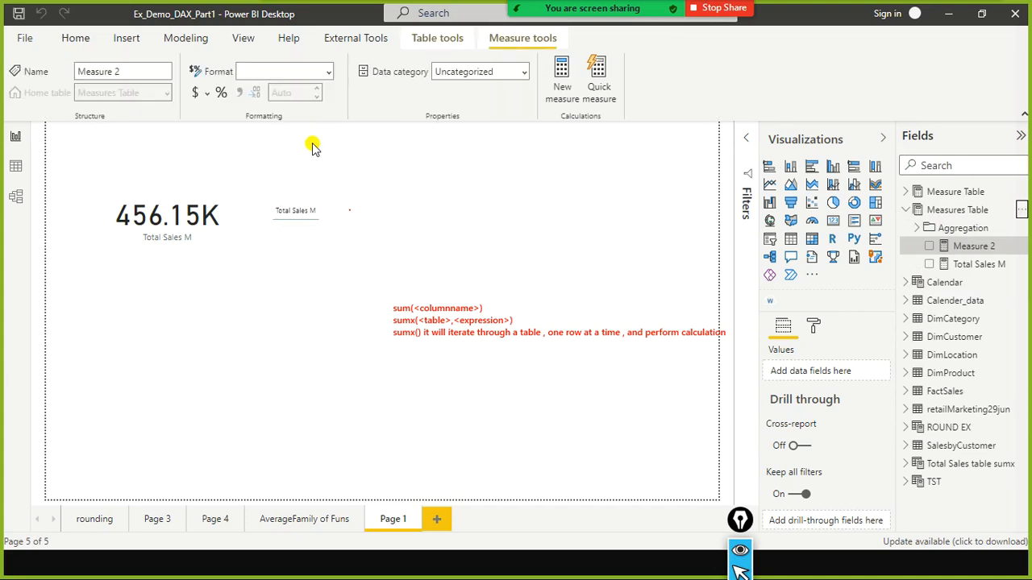
{"action": "left_click", "coordinate": [371, 166]}
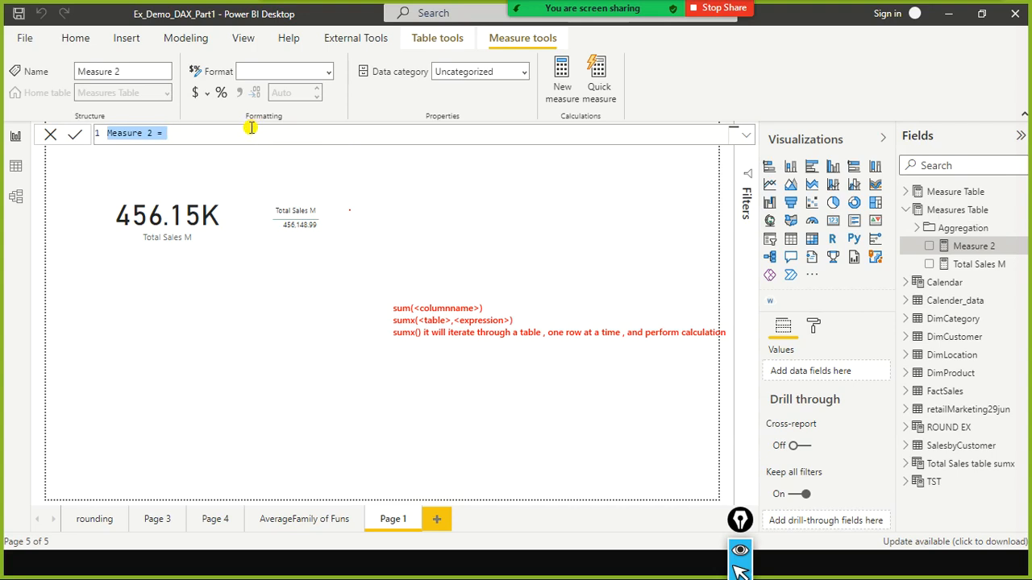
{"action": "type", "text": "sumx Sa"}
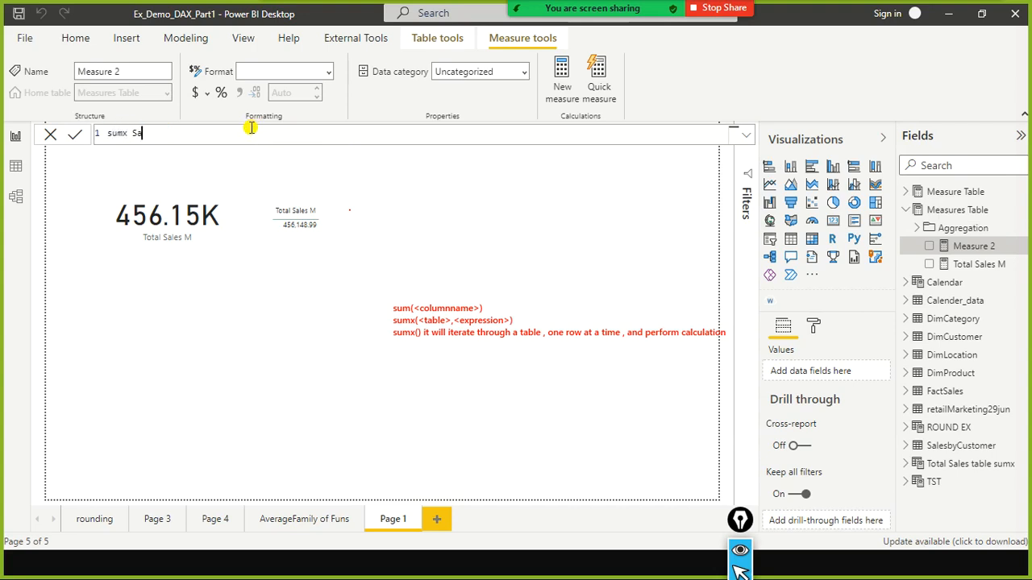
{"action": "type", "text": "les Amount = sumx"}
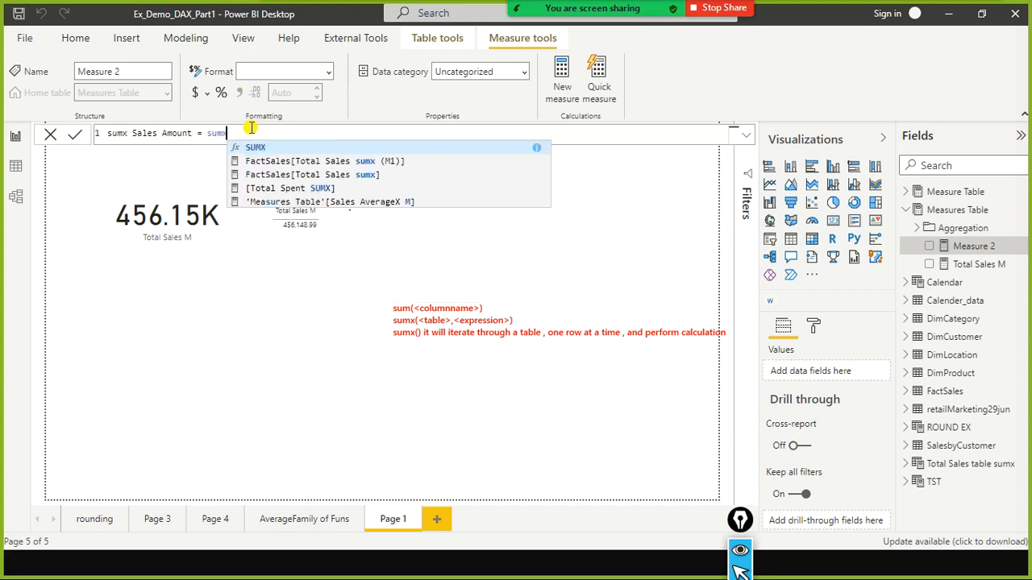
{"action": "type", "text": "("}
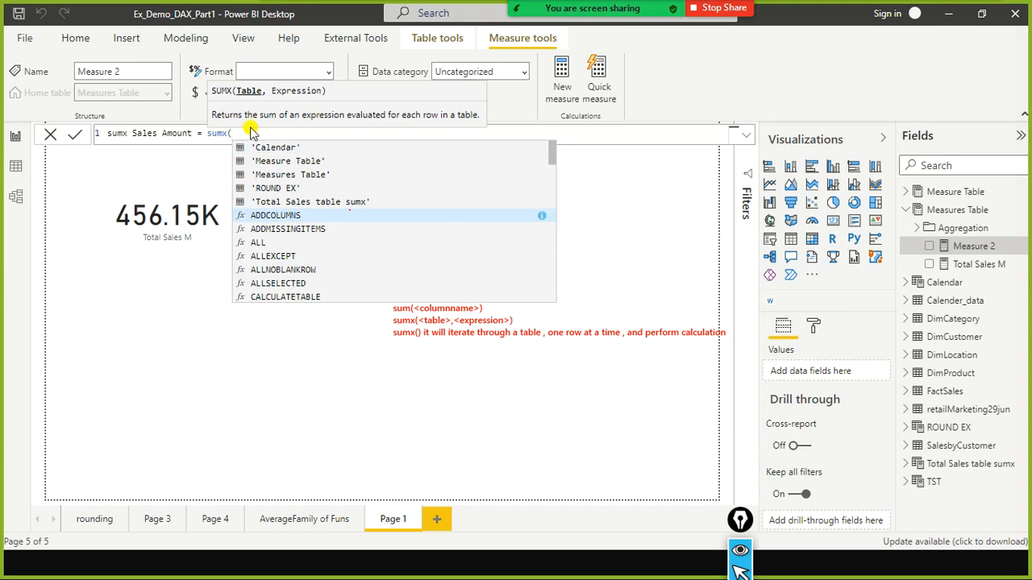
Enter the FactSales table and the FactSales[Sales Amount] column as the SUMX arguments
{"action": "type", "text": "FactSales"}
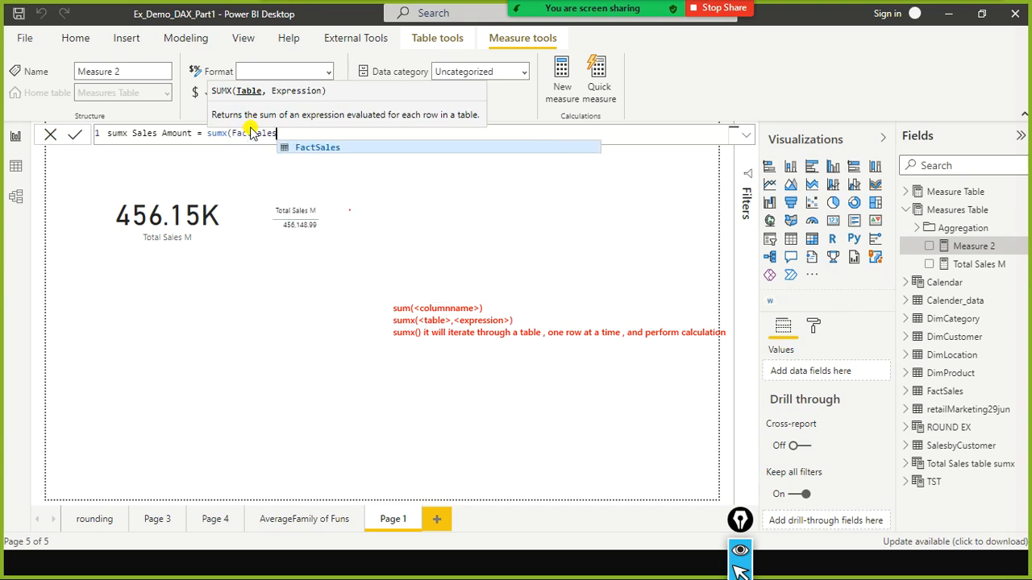
{"action": "type", "text": ", factsa"}
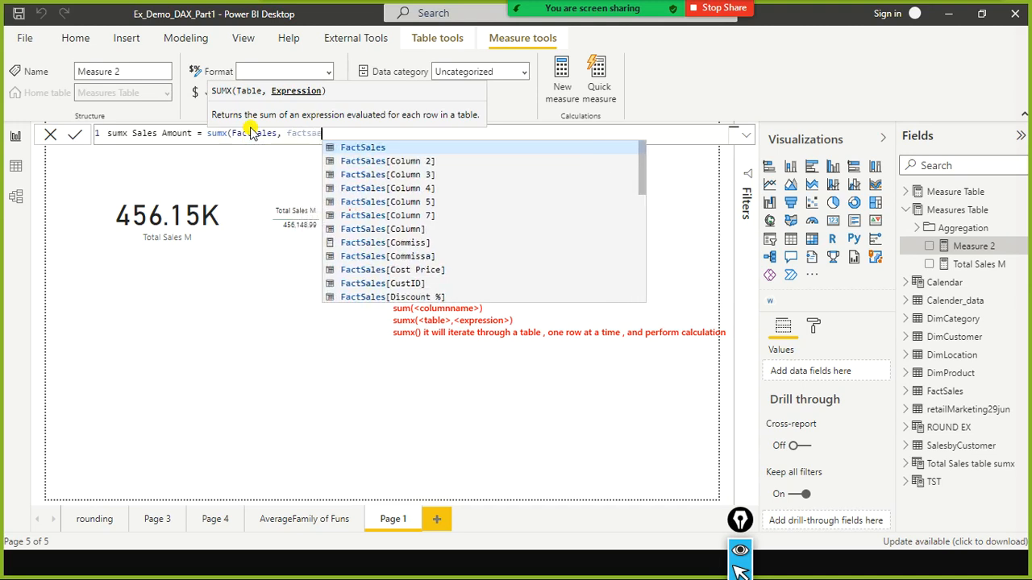
{"action": "key", "text": "BackSpace"}
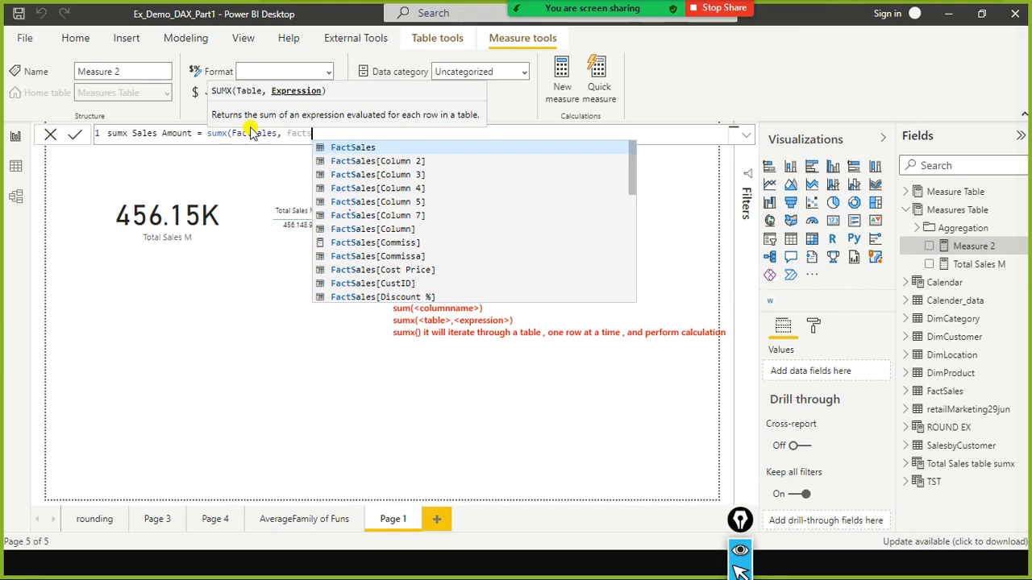
{"action": "type", "text": "ales"}
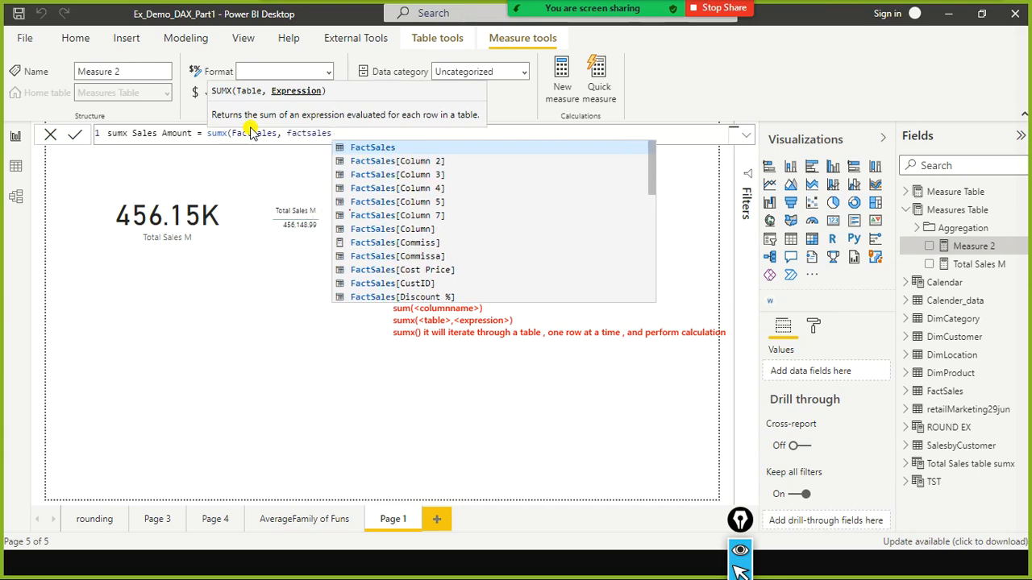
{"action": "type", "text": "[sales"}
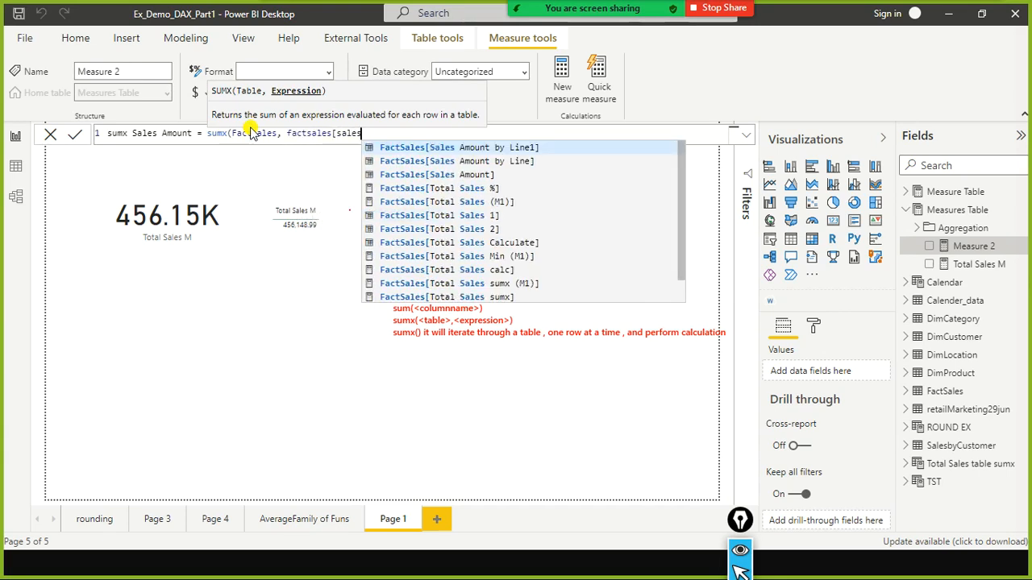
{"action": "type", "text": " am"}
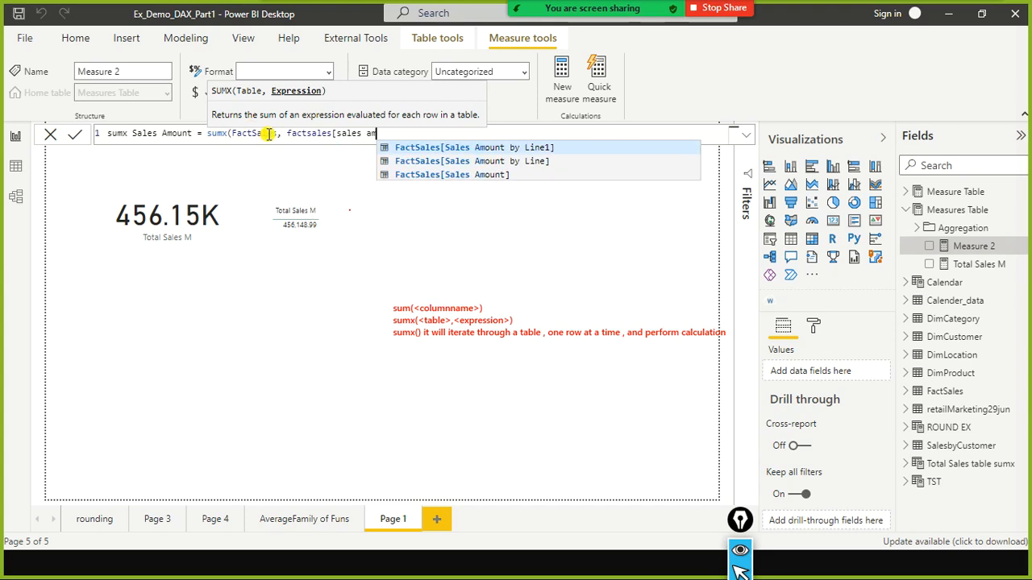
{"action": "key", "text": "Down"}
{"action": "key", "text": "Down"}
{"action": "key", "text": "Tab"}
Copy the whole formula text for reuse, close the SUMX parenthesis and commit the measure
{"action": "key", "text": "ctrl+a"}
{"action": "key", "text": "ctrl+c"}
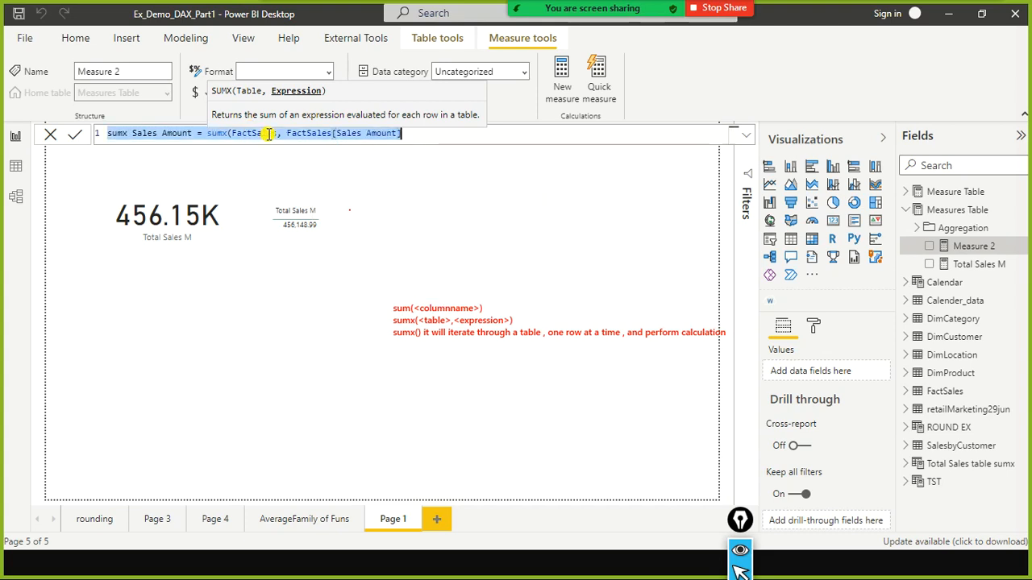
{"action": "key", "text": "End"}
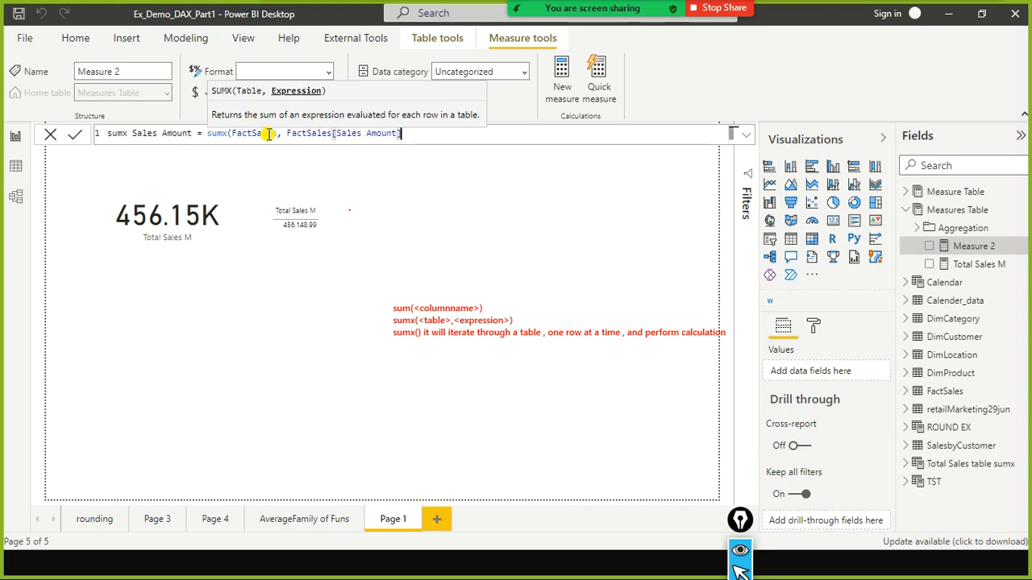
{"action": "type", "text": ")"}
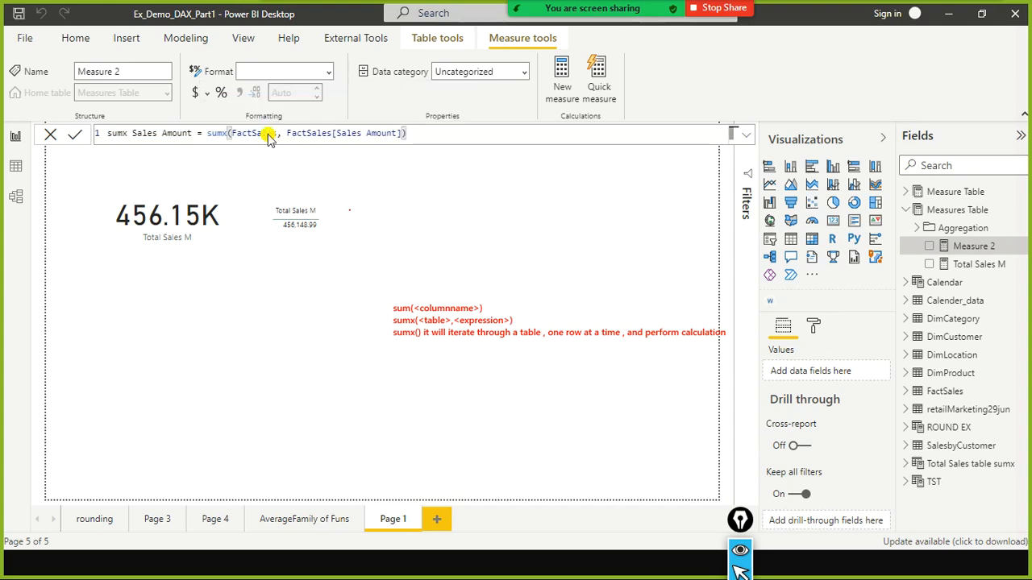
{"action": "key", "text": "Return"}
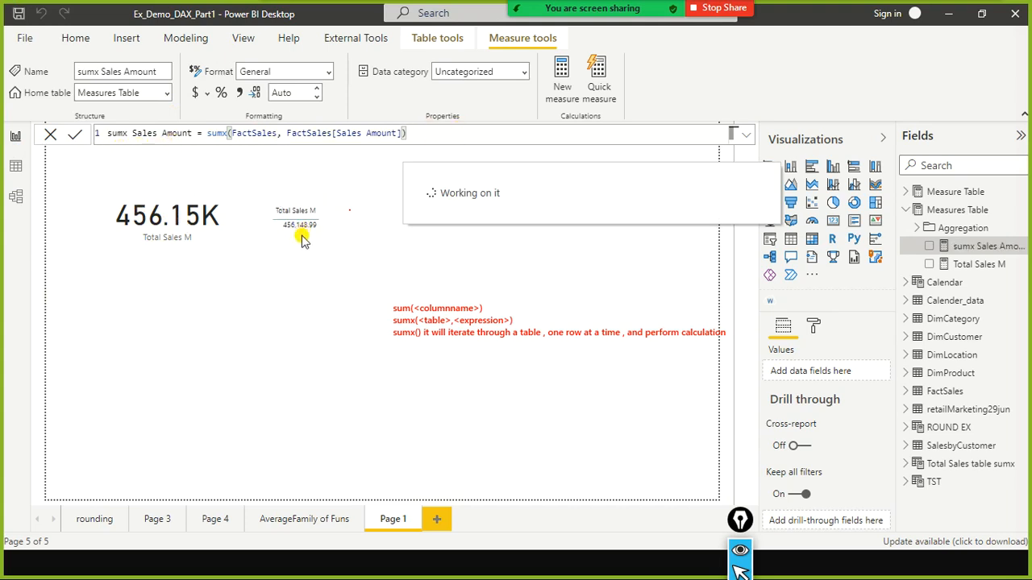
Add a card visual showing sumx Sales Amount, move it slightly up below the Total Sales M card and deselect it
{"action": "left_click", "coordinate": [392, 395]}
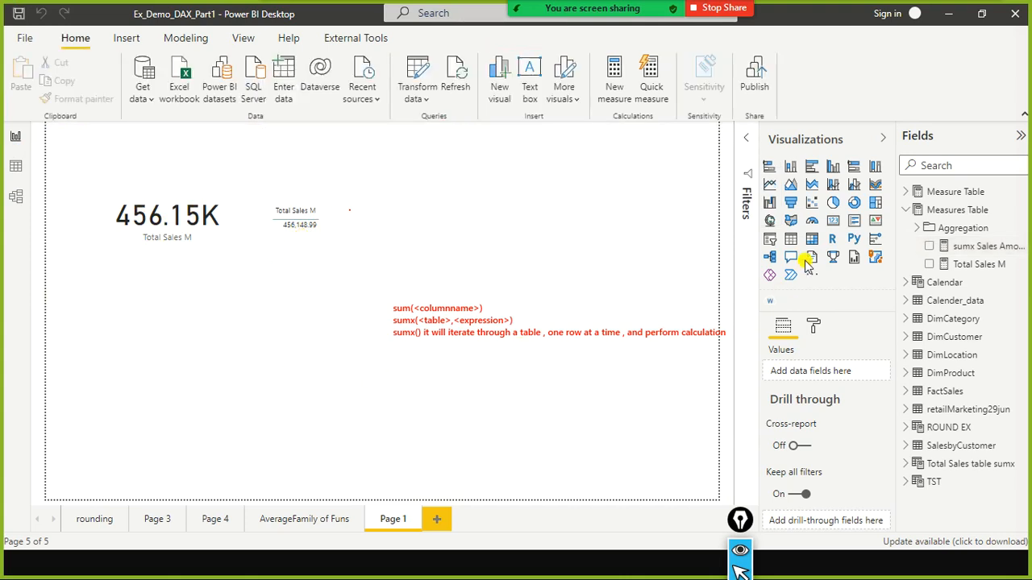
{"action": "left_click", "coordinate": [832, 222]}
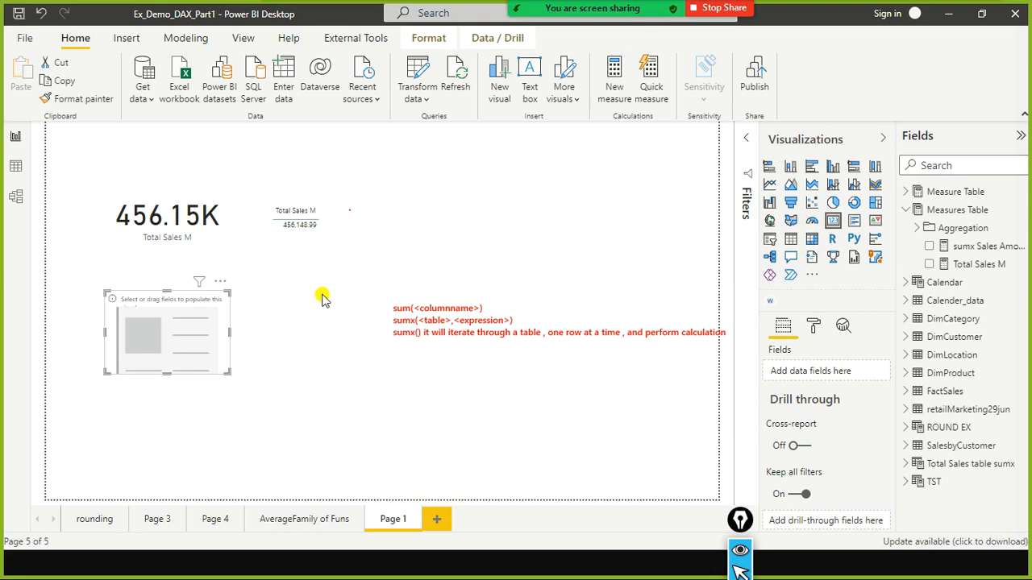
{"action": "left_click_drag", "start_coordinate": [983, 246], "coordinate": [255, 335]}
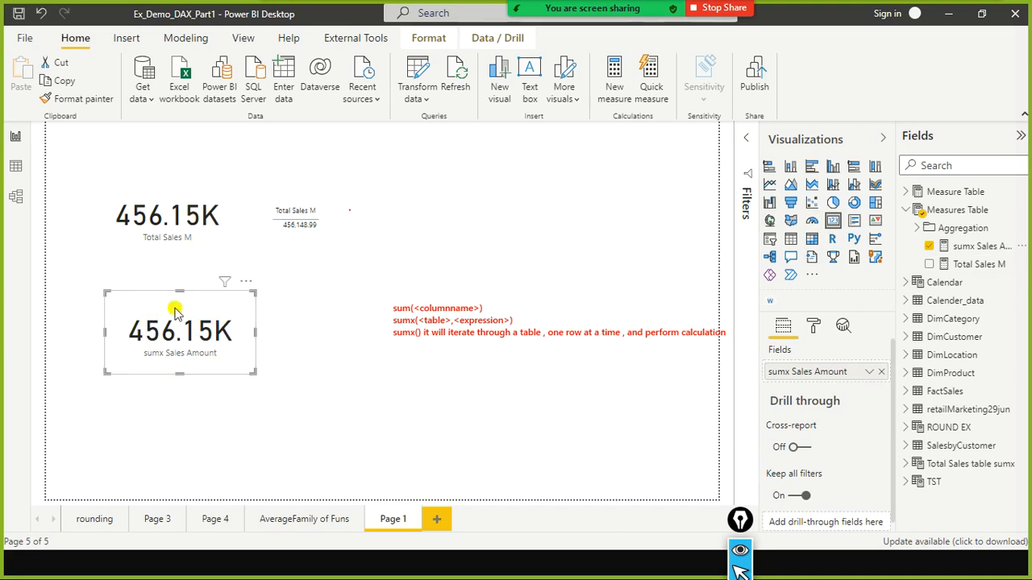
{"action": "mouse_move", "coordinate": [210, 305]}
{"action": "left_mouse_down"}
{"action": "mouse_move", "coordinate": [186, 294]}
{"action": "mouse_move", "coordinate": [201, 295]}
{"action": "left_mouse_up"}
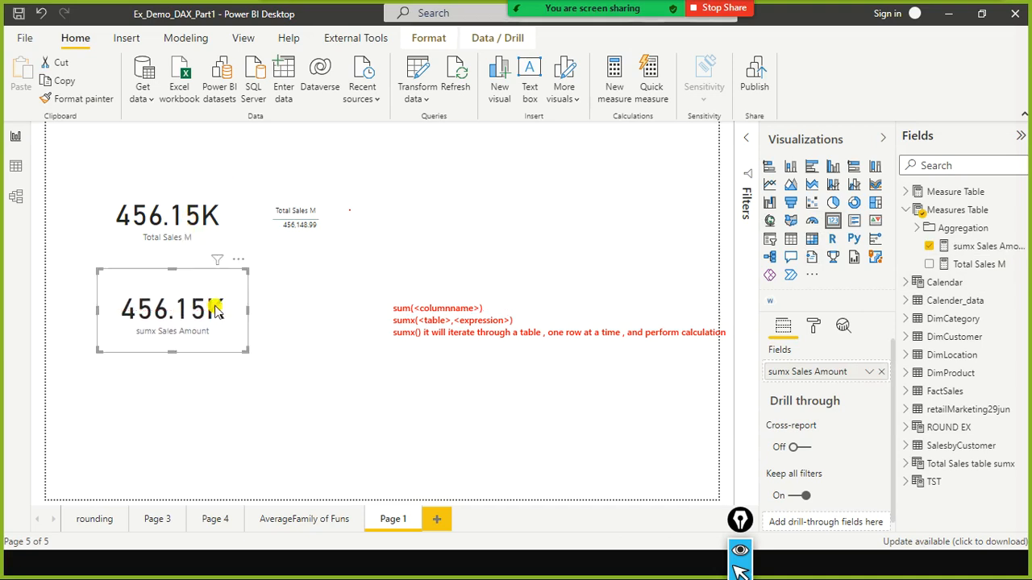
{"action": "left_click", "coordinate": [277, 368]}
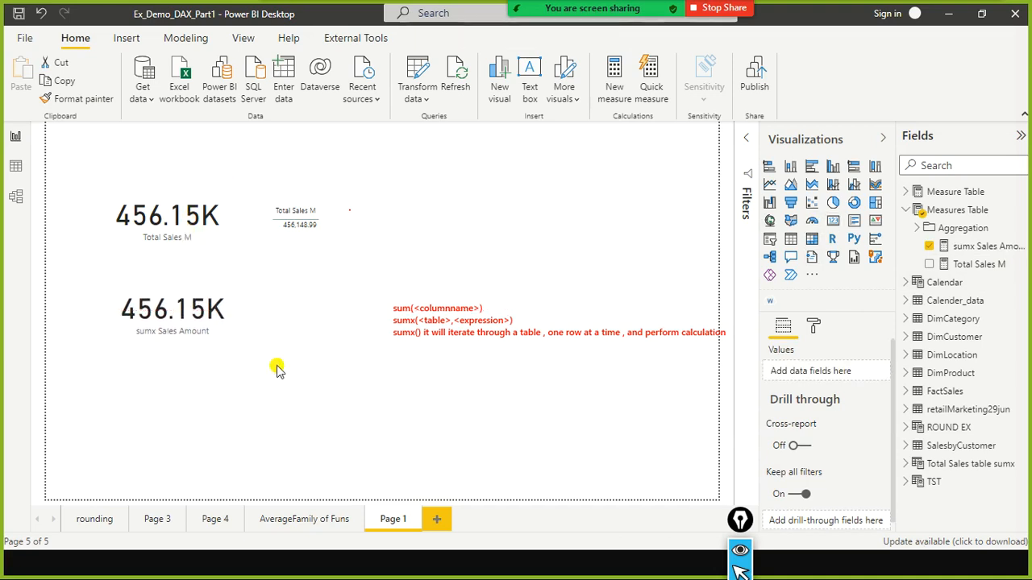
Create another measure in Measures Table from the copied formula and name it sumx Sales Amount w exp
{"action": "right_click", "coordinate": [1019, 211]}
{"action": "key", "text": "Escape"}
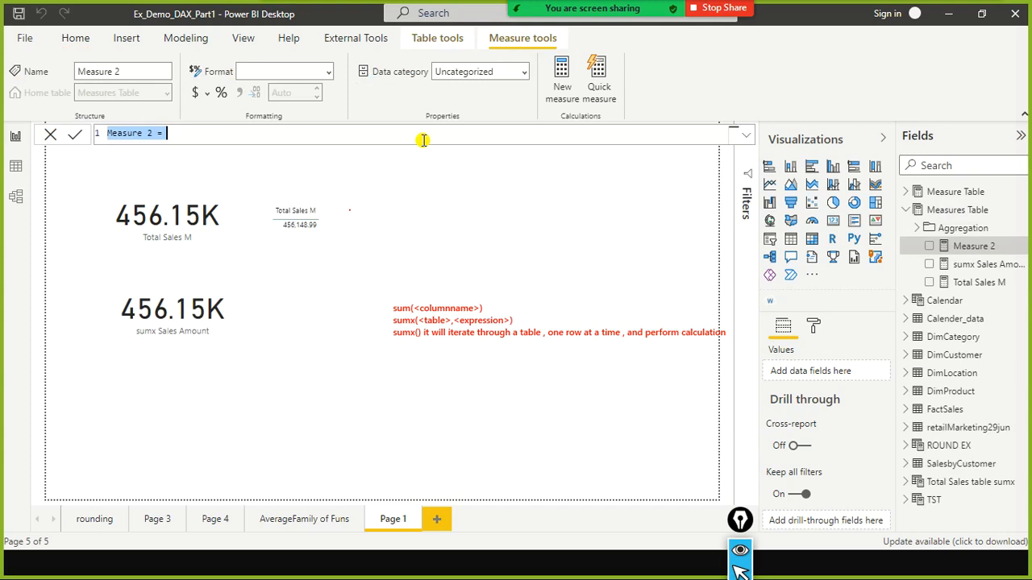
{"action": "key", "text": "ctrl+v"}
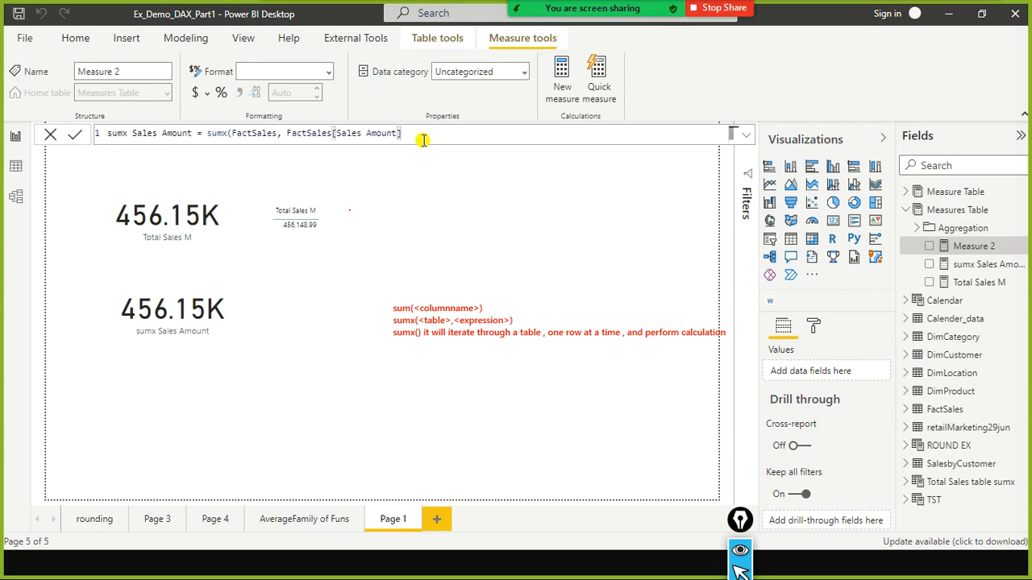
{"action": "key", "text": "Home"}
{"action": "key", "text": "ctrl+Right"}
{"action": "key", "text": "ctrl+Right"}
{"action": "key", "text": "ctrl+Right"}
{"action": "key", "text": "ctrl+Right"}
{"action": "key", "text": "Left"}
{"action": "type", "text": "w exp"}
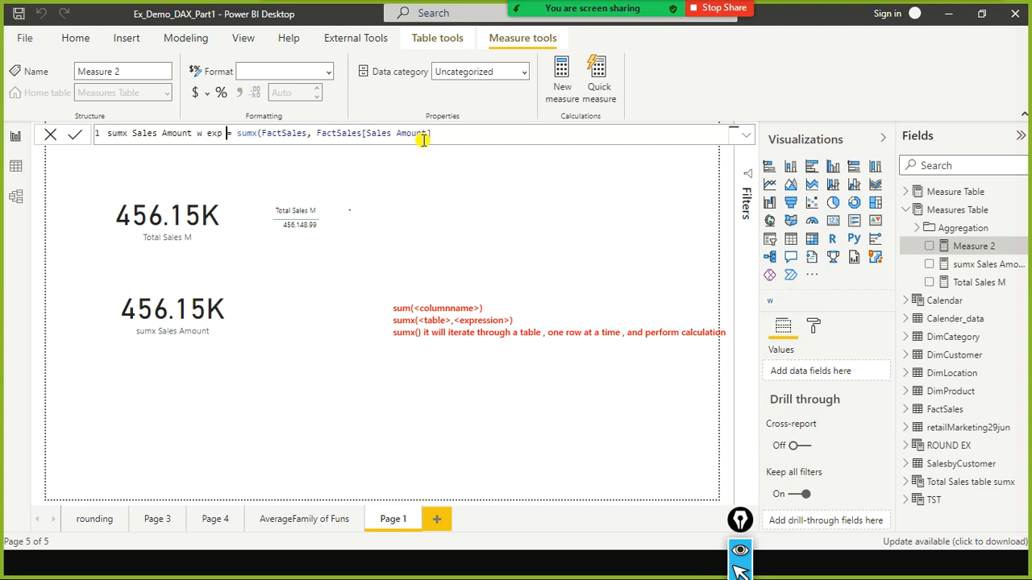
Replace the FactSales[Sales Amount] argument of the SUMX formula with FactSales[Quantity]
{"action": "key", "text": "ctrl+Right"}
{"action": "key", "text": "ctrl+Right"}
{"action": "key", "text": "ctrl+Right"}
{"action": "key", "text": "ctrl+Left"}
{"action": "key", "text": "ctrl+shift+Right"}
{"action": "key", "text": "ctrl+shift+Right"}
{"action": "key", "text": "ctrl+shift+Right"}
{"action": "key", "text": "ctrl+shift+Right"}
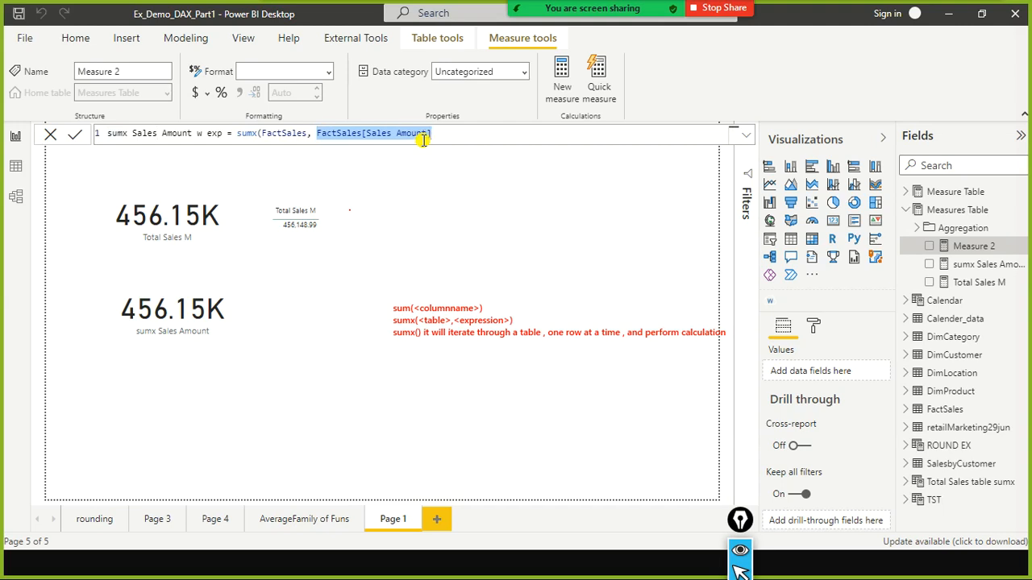
{"action": "type", "text": "qu"}
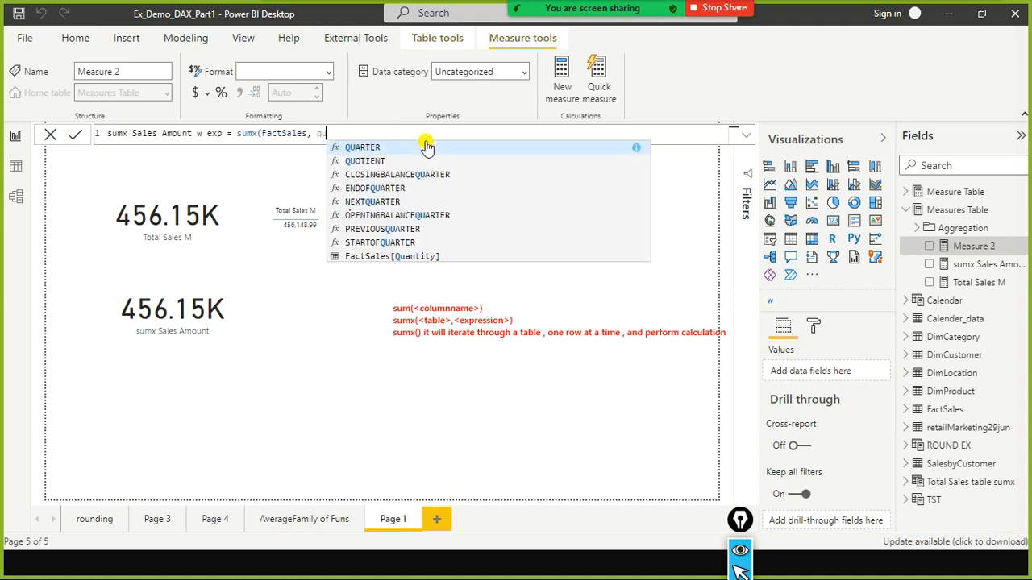
{"action": "type", "text": "anti"}
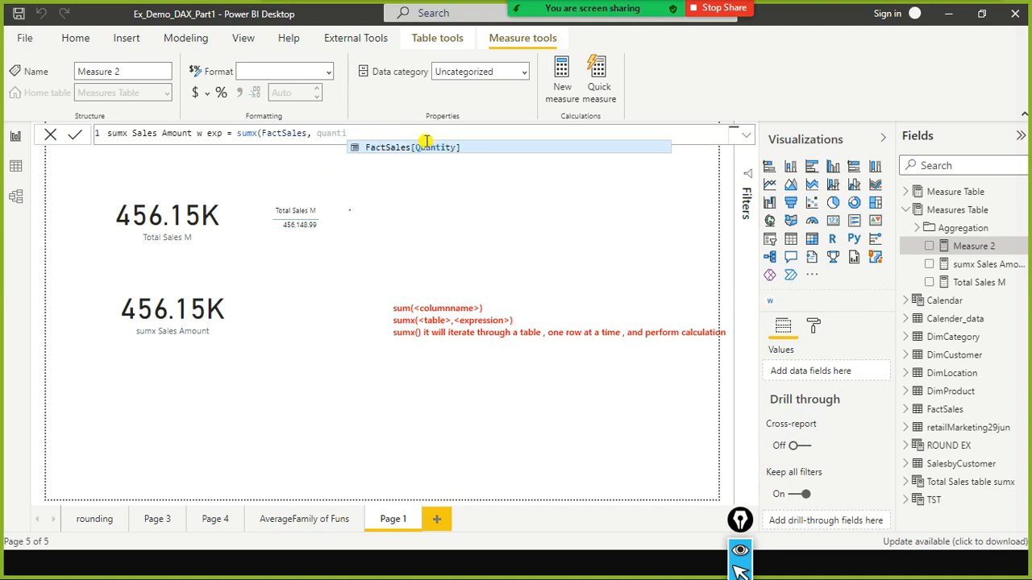
{"action": "key", "text": "Tab"}
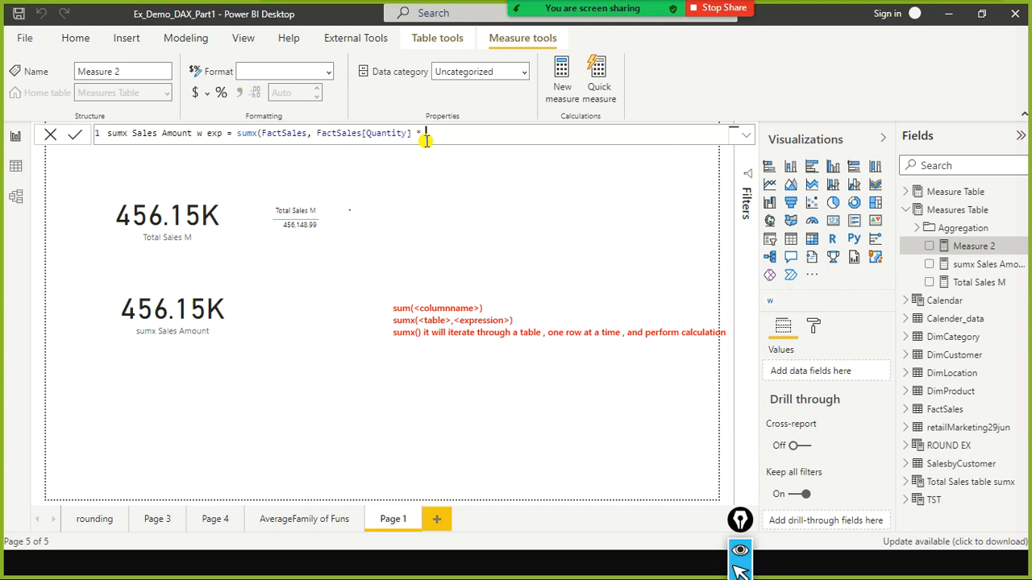
Complete the SUMX expression by multiplying FactSales[Quantity] by FactSales[List Price] and close the parenthesis
{"action": "type", "text": "* sales"}
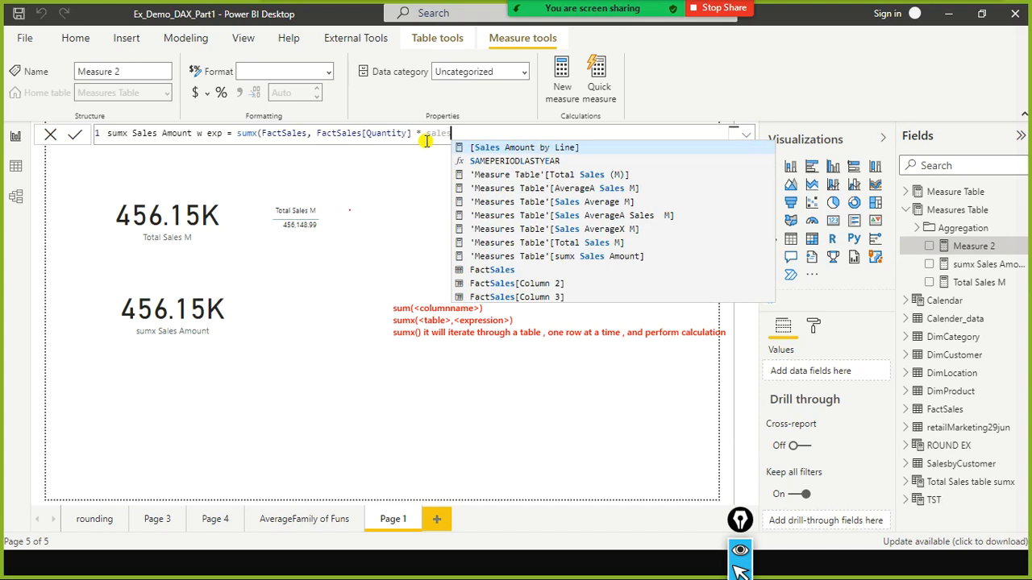
{"action": "key", "text": "BackSpace"}
{"action": "key", "text": "BackSpace"}
{"action": "key", "text": "BackSpace"}
{"action": "key", "text": "BackSpace"}
{"action": "key", "text": "BackSpace"}
{"action": "type", "text": "factsales["}
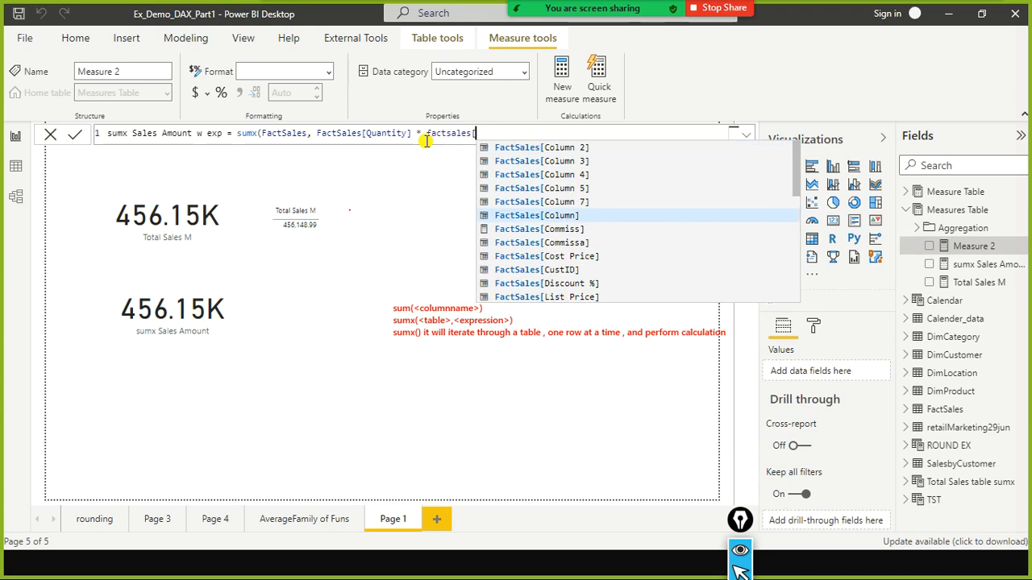
{"action": "left_click", "coordinate": [650, 403]}
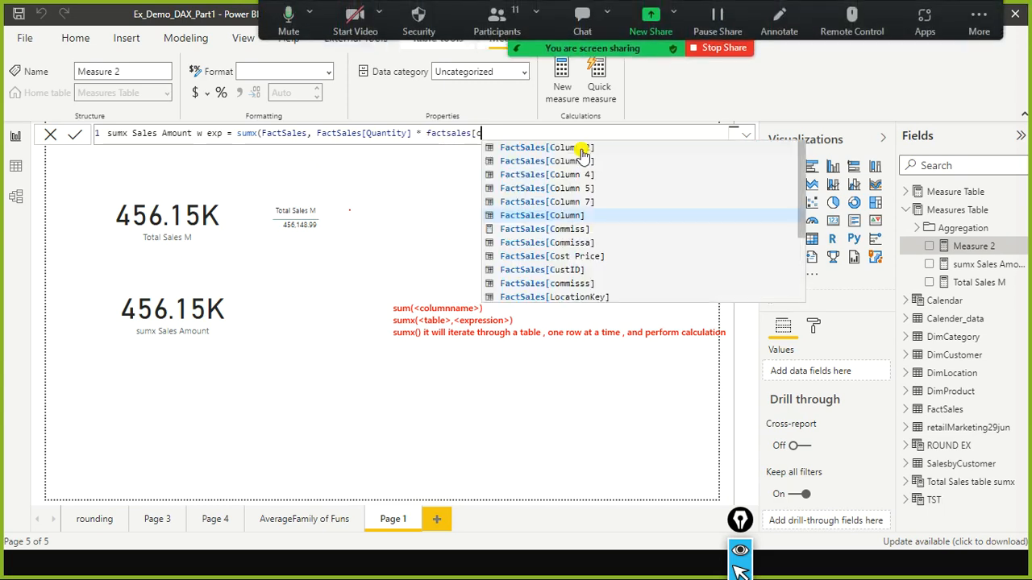
{"action": "type", "text": "les[List"}
{"action": "left_click", "coordinate": [581, 150]}
{"action": "type", "text": ")"}
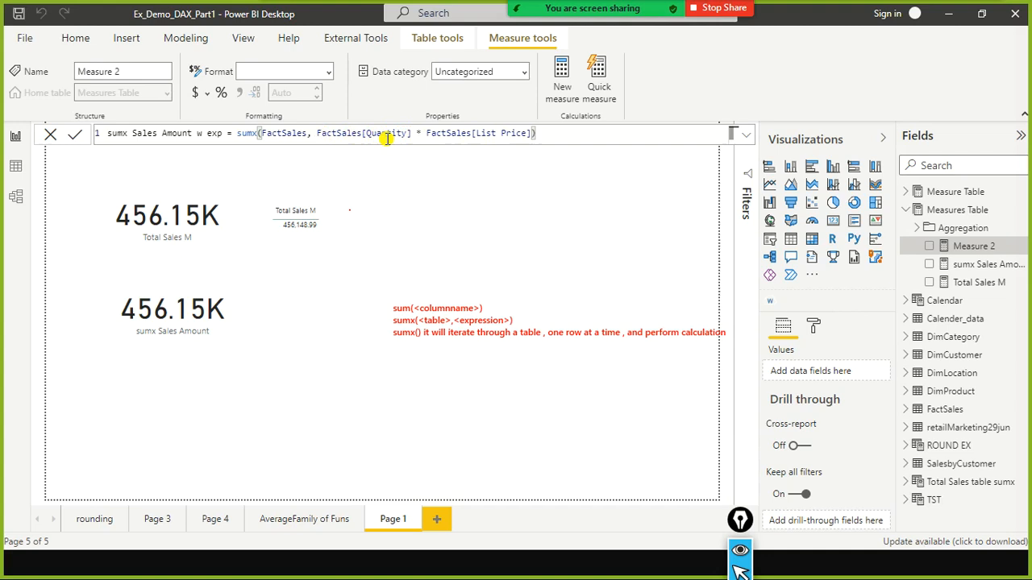
Highlight the FactSales[Quantity] * FactSales[List Price] expression in the formula to examine the row-by-row calculation
{"action": "left_click", "coordinate": [316, 133]}
{"action": "left_click_drag", "start_coordinate": [316, 133], "coordinate": [528, 131]}
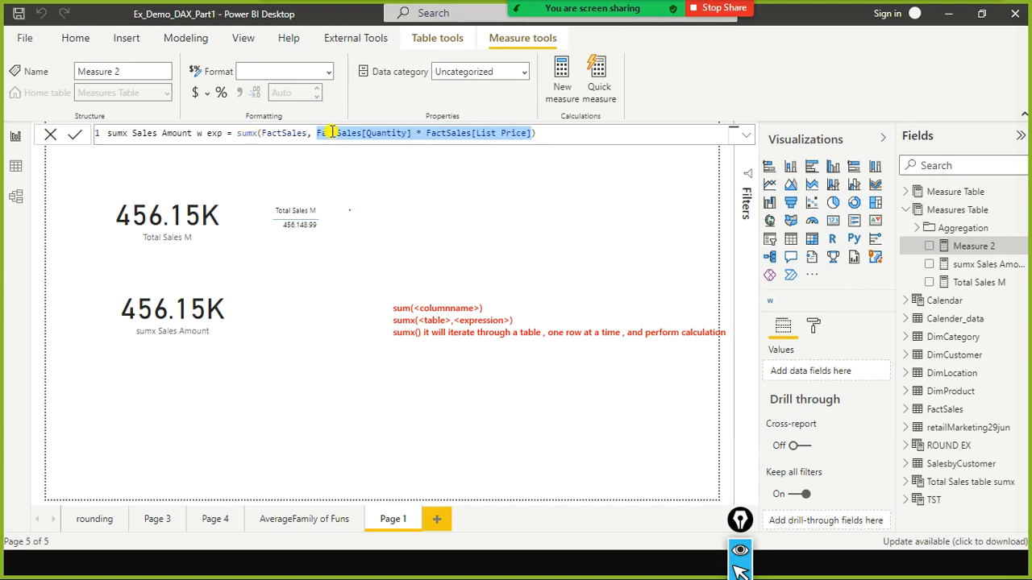
{"action": "left_click", "coordinate": [259, 133]}
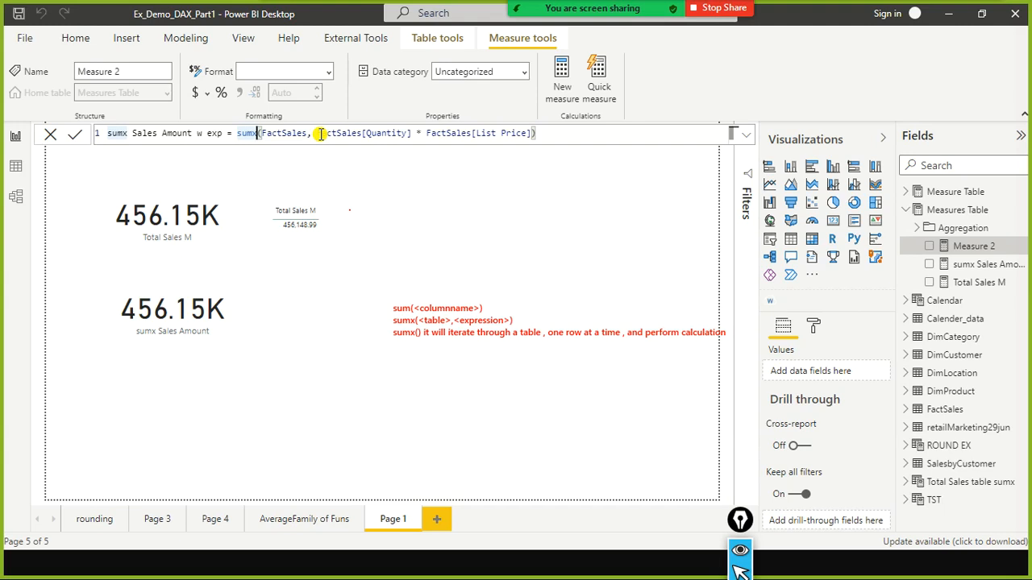
{"action": "left_click_drag", "start_coordinate": [318, 134], "coordinate": [524, 133]}
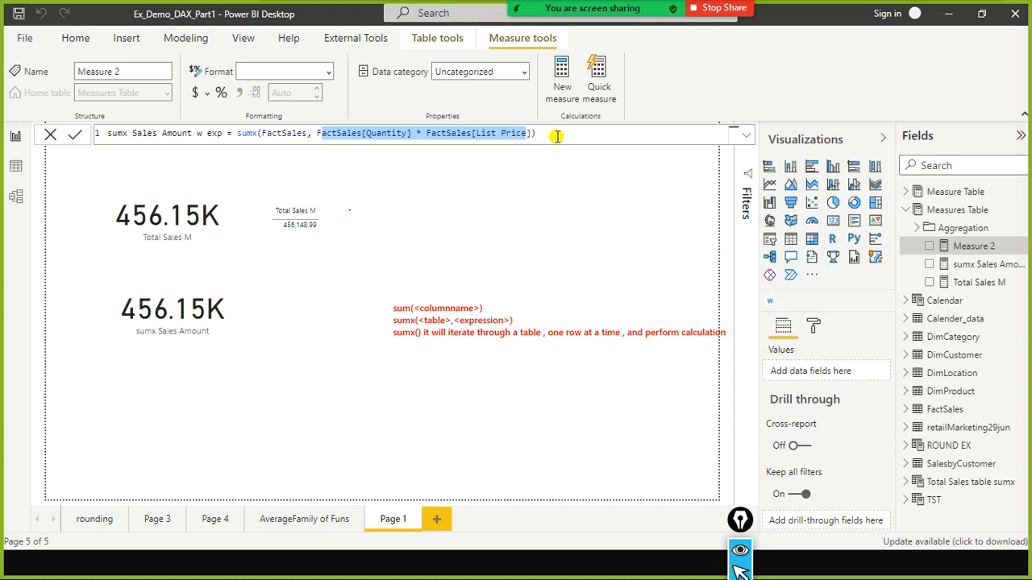
{"action": "left_click", "coordinate": [615, 143]}
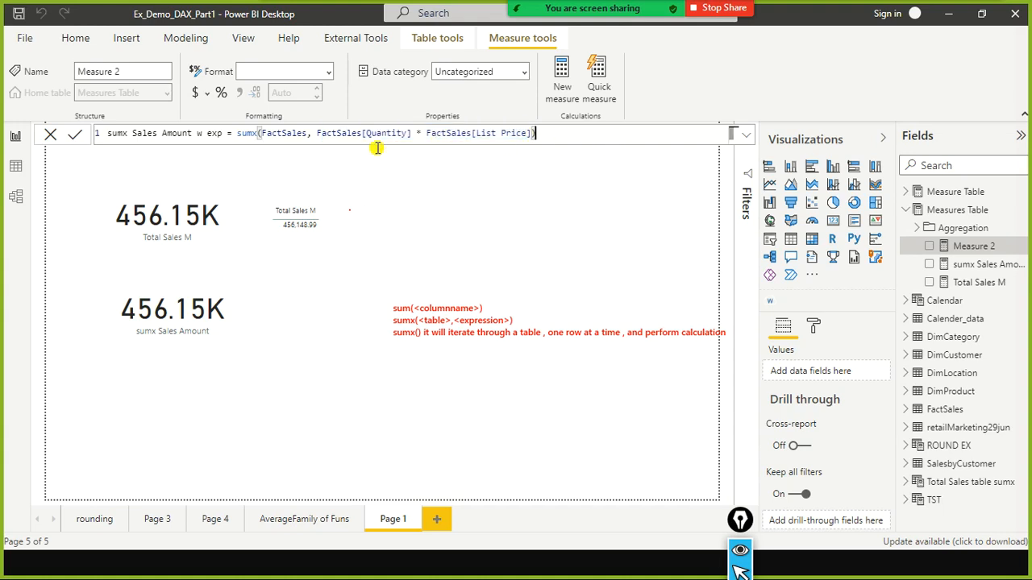
{"action": "left_click_drag", "start_coordinate": [315, 130], "coordinate": [522, 133]}
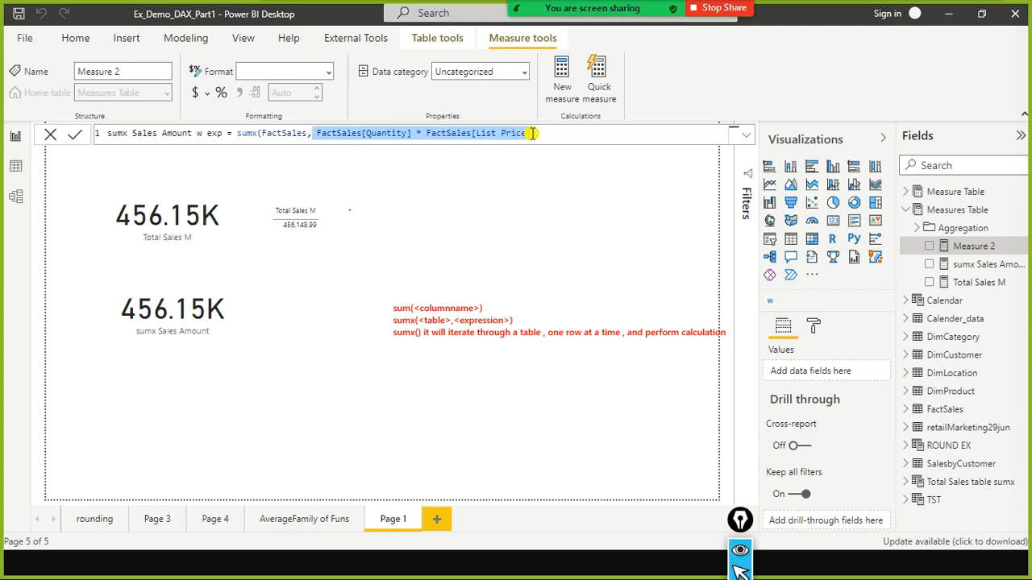
{"action": "mouse_move", "coordinate": [532, 133]}
{"action": "left_mouse_down"}
{"action": "mouse_move", "coordinate": [572, 138]}
{"action": "mouse_move", "coordinate": [505, 133]}
{"action": "mouse_move", "coordinate": [532, 133]}
{"action": "left_mouse_up"}
{"action": "left_click", "coordinate": [592, 136]}
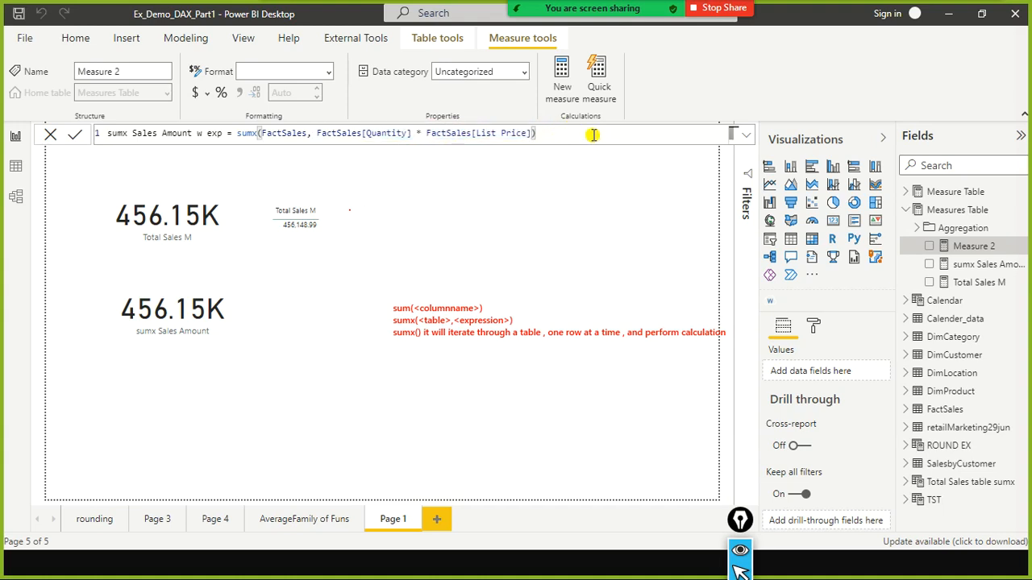
Commit the sumx Sales Amount w exp measure and show it in a new card visual below the existing cards
{"action": "key", "text": "Return"}
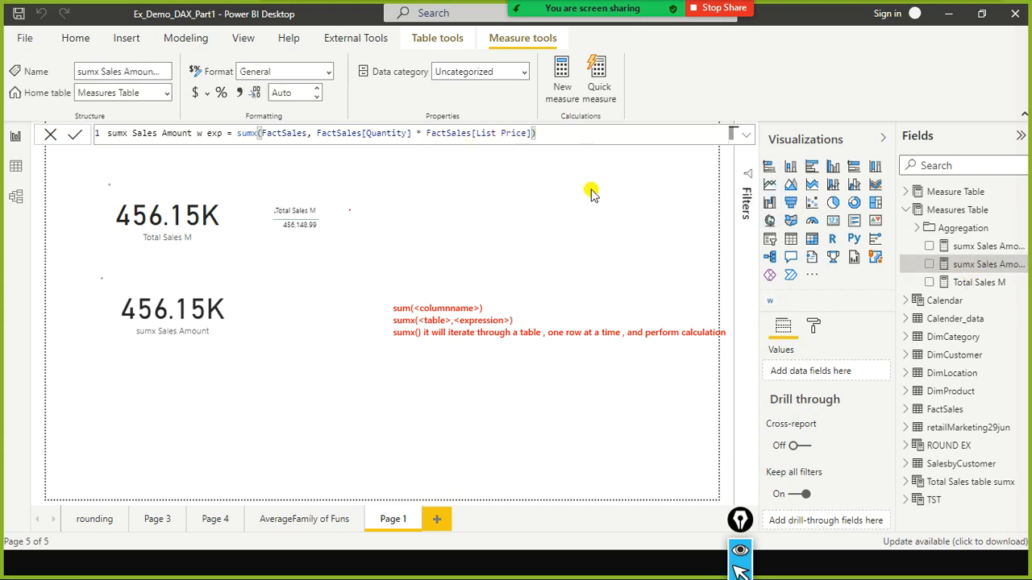
{"action": "left_click", "coordinate": [833, 223]}
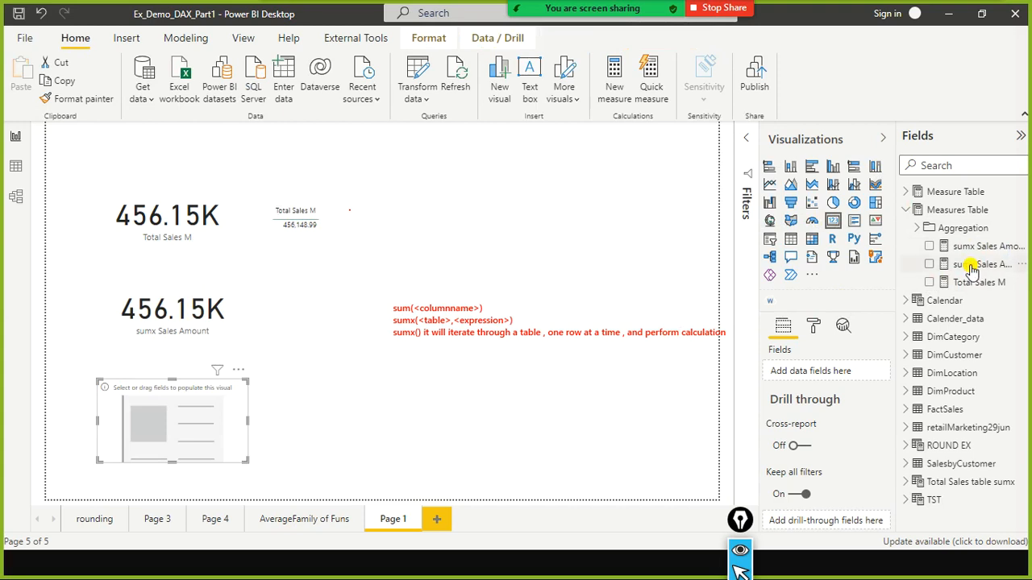
{"action": "left_click_drag", "start_coordinate": [970, 269], "coordinate": [179, 424]}
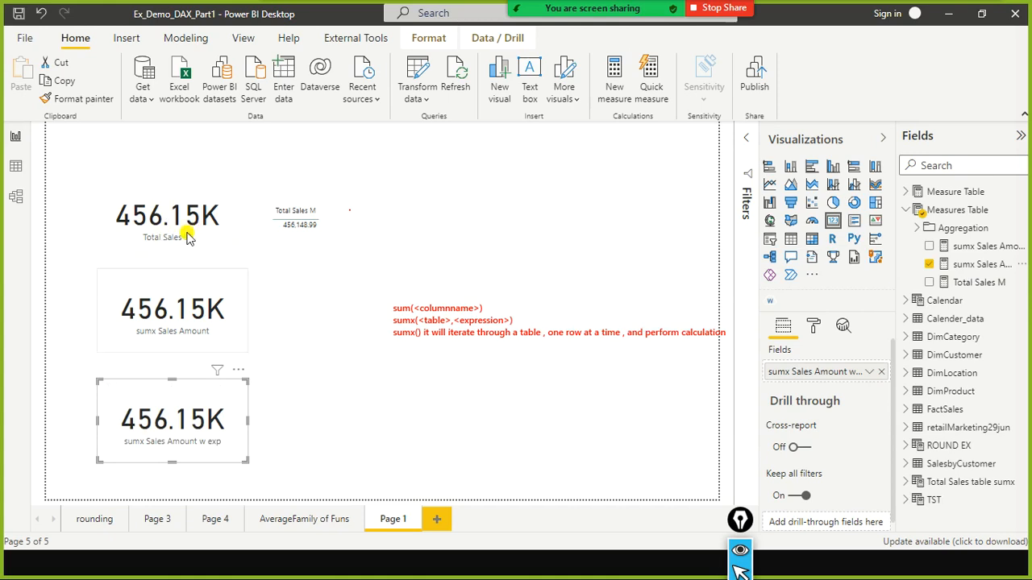
Examine the columns of the FactSales table in the data view and return to the report page
{"action": "left_click", "coordinate": [12, 171]}
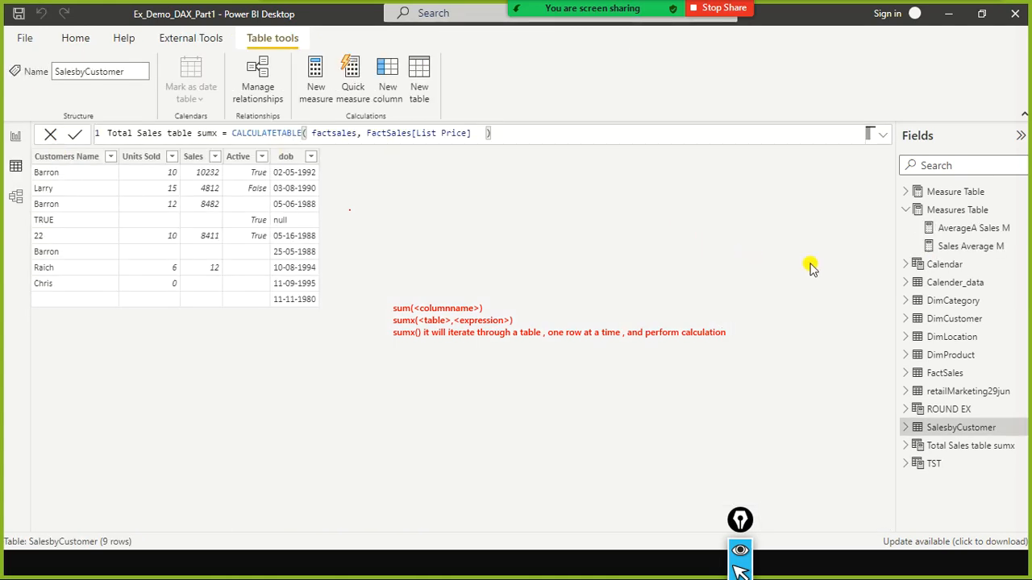
{"action": "scroll", "coordinate": [956, 295], "scroll_direction": "down", "scroll_amount": 2}
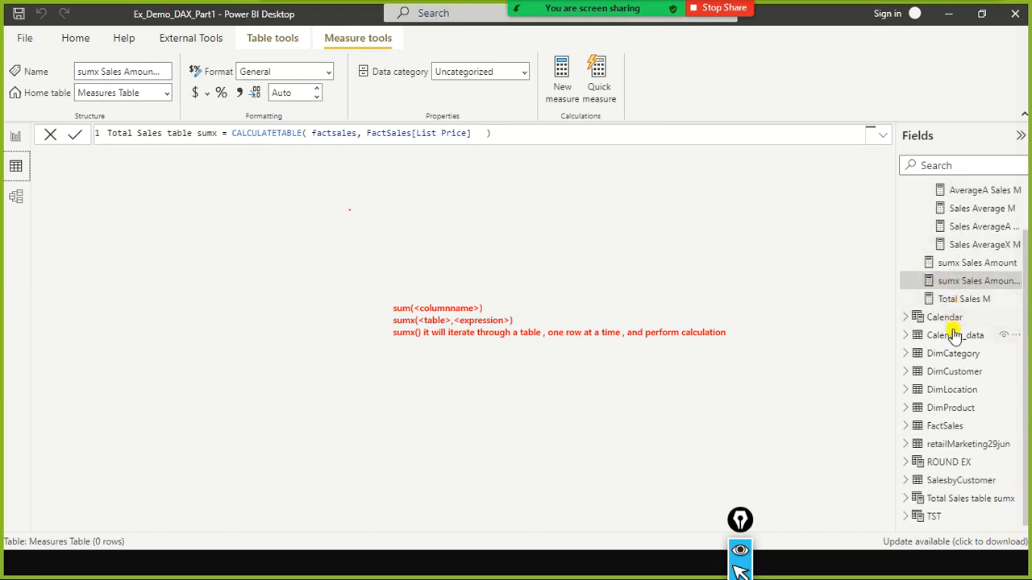
{"action": "left_click", "coordinate": [947, 426]}
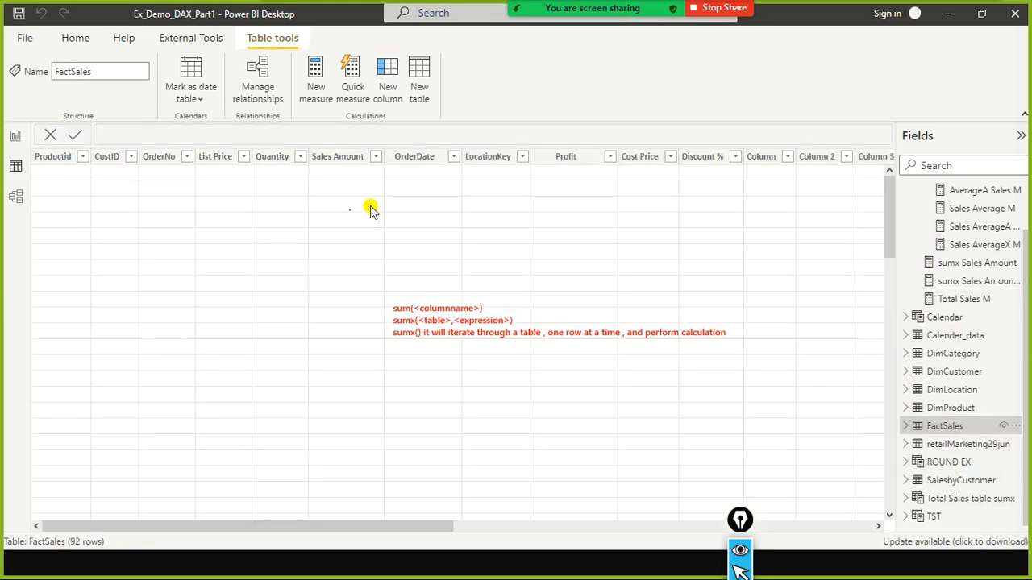
{"action": "left_click_drag", "start_coordinate": [362, 525], "coordinate": [943, 481]}
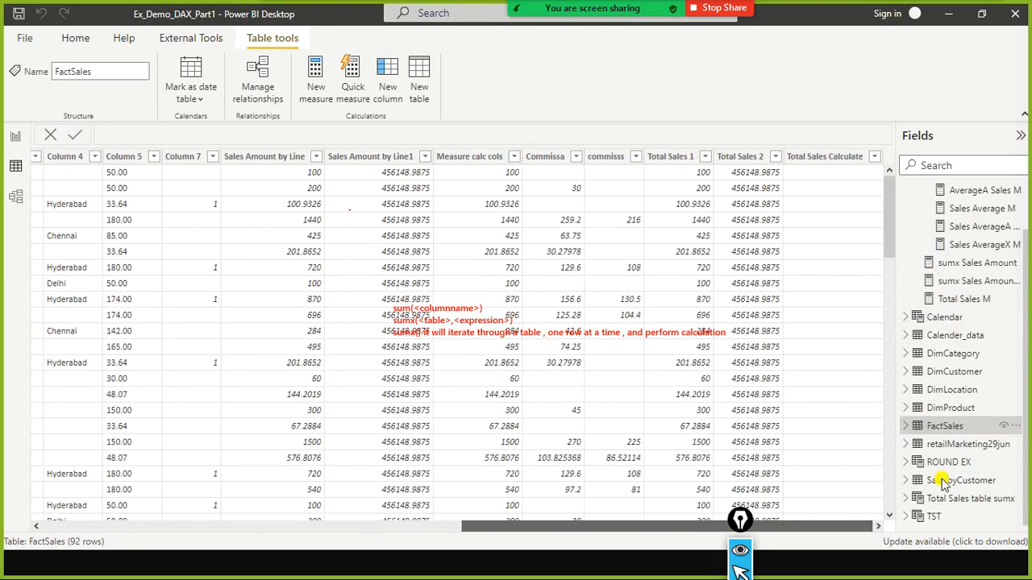
{"action": "left_click_drag", "start_coordinate": [766, 526], "coordinate": [482, 525]}
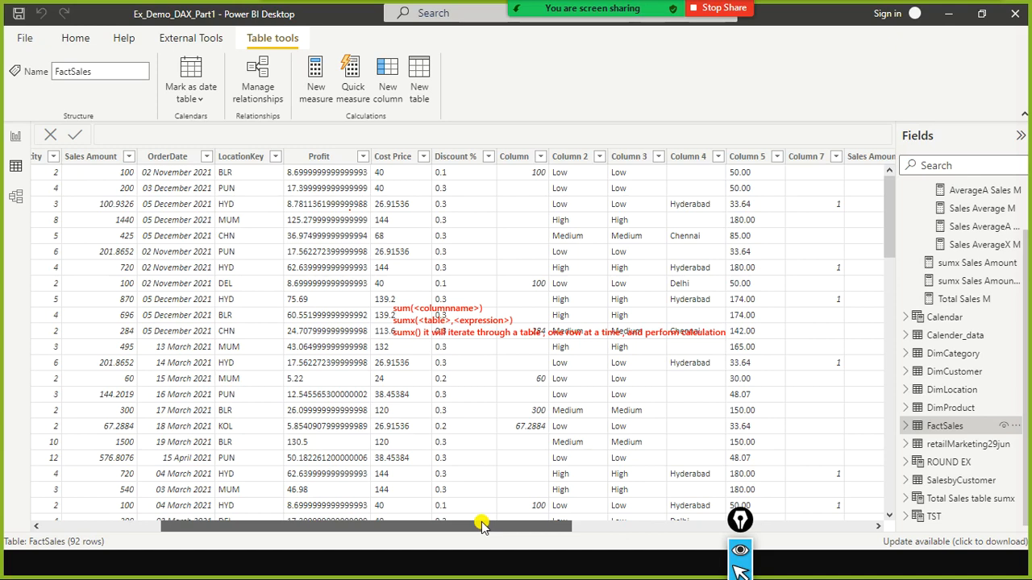
{"action": "left_click_drag", "start_coordinate": [482, 524], "coordinate": [161, 458]}
{"action": "left_click", "coordinate": [15, 135]}
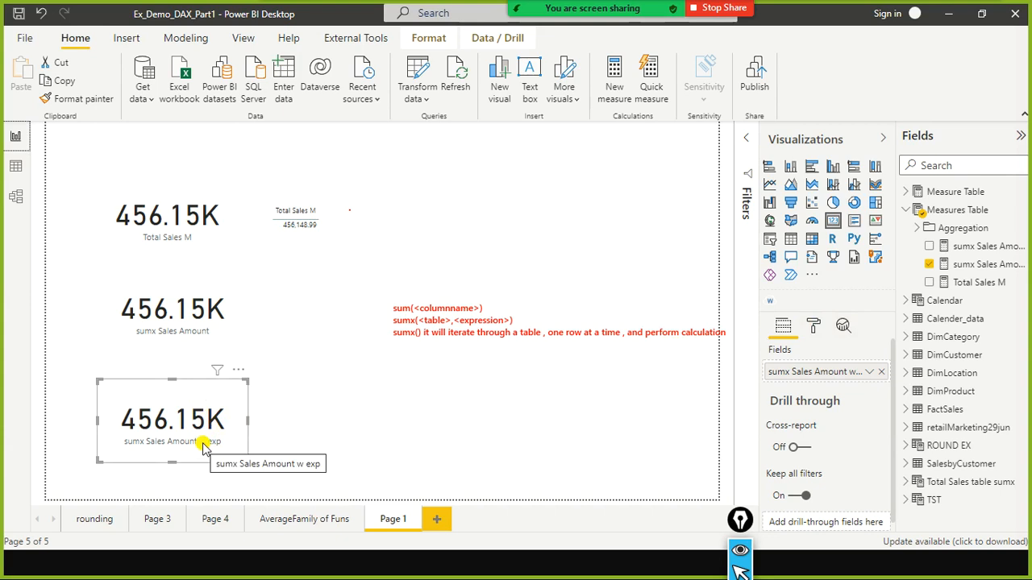
Review the SUMX formula of the sumx Sales Amount w exp measure, highlighting its function and table argument
{"action": "left_click", "coordinate": [990, 267]}
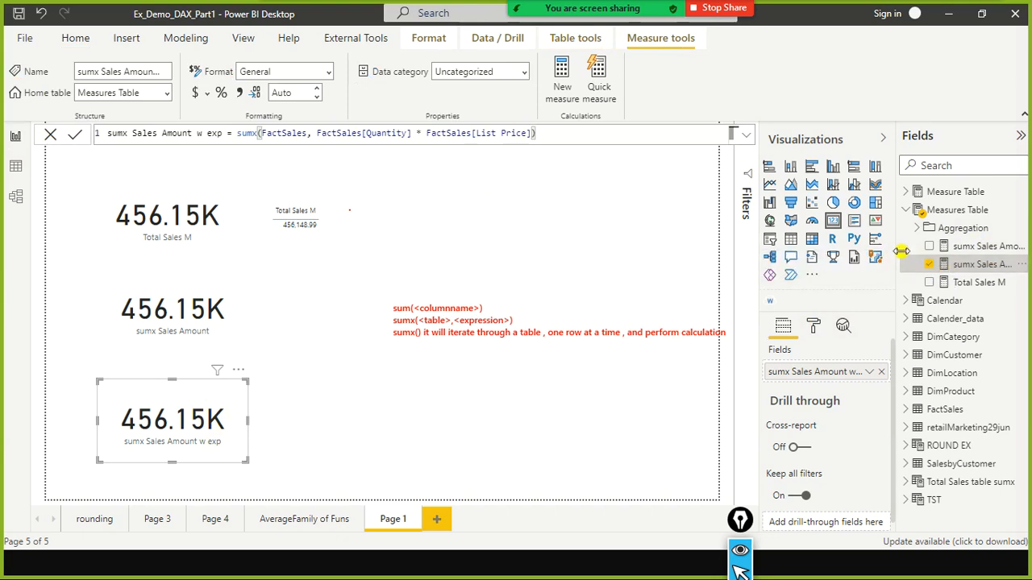
{"action": "left_click_drag", "start_coordinate": [535, 133], "coordinate": [235, 138]}
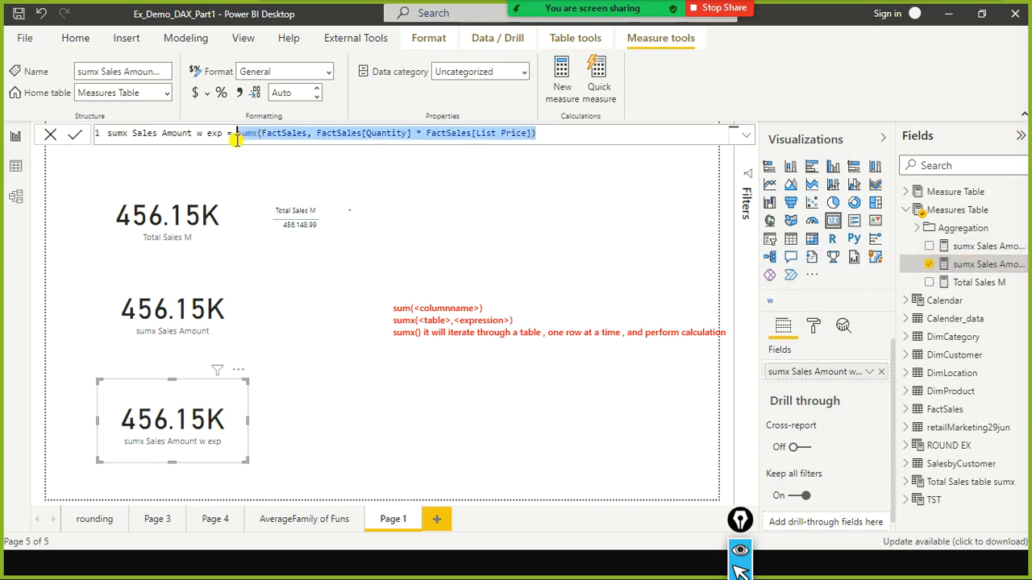
{"action": "left_click", "coordinate": [582, 137]}
{"action": "left_click", "coordinate": [284, 134]}
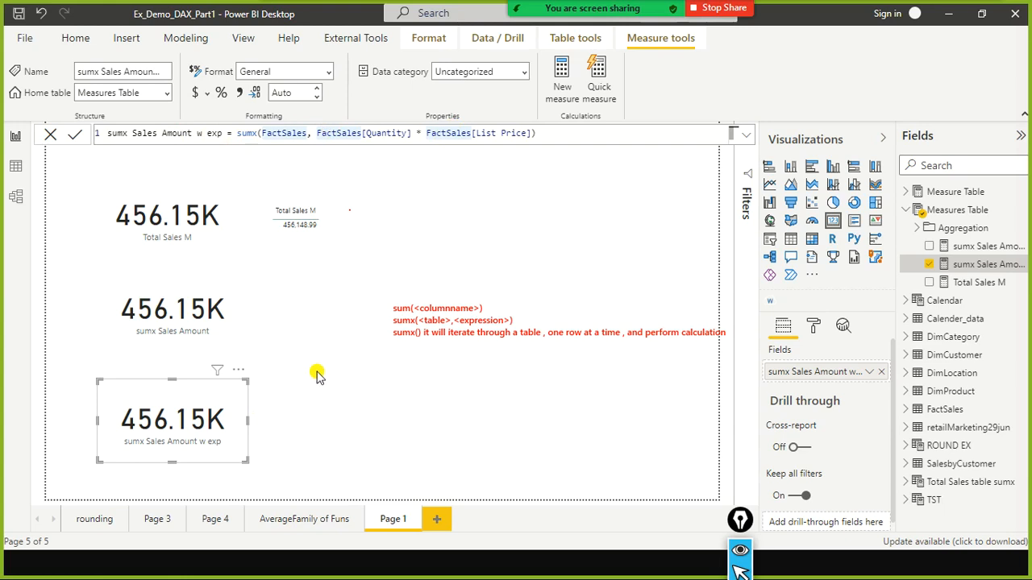
Compare the formulas behind the sumx Sales Amount and Total Sales M cards, highlighting the Sales Amount column argument
{"action": "left_click", "coordinate": [234, 322]}
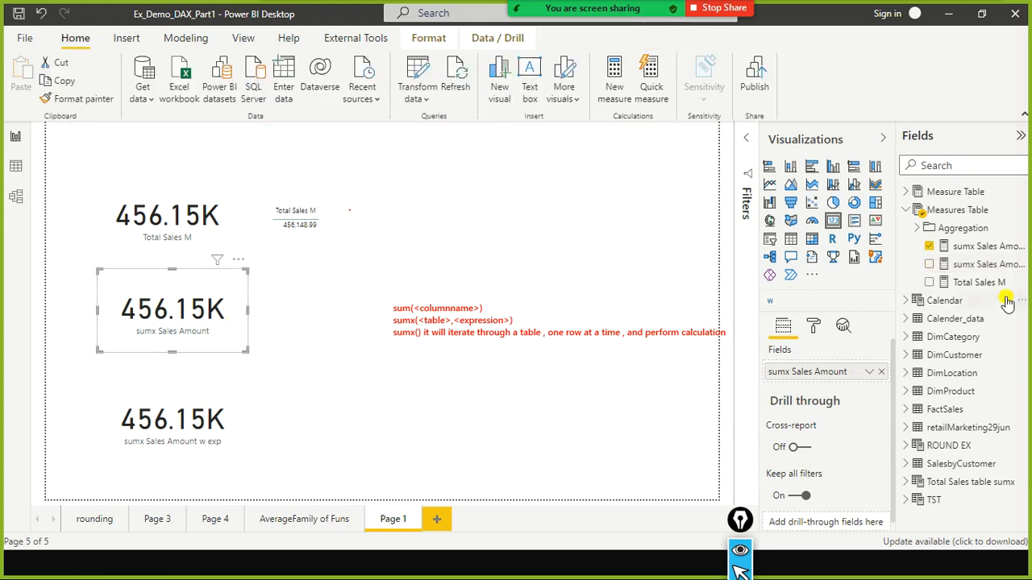
{"action": "left_click", "coordinate": [985, 247]}
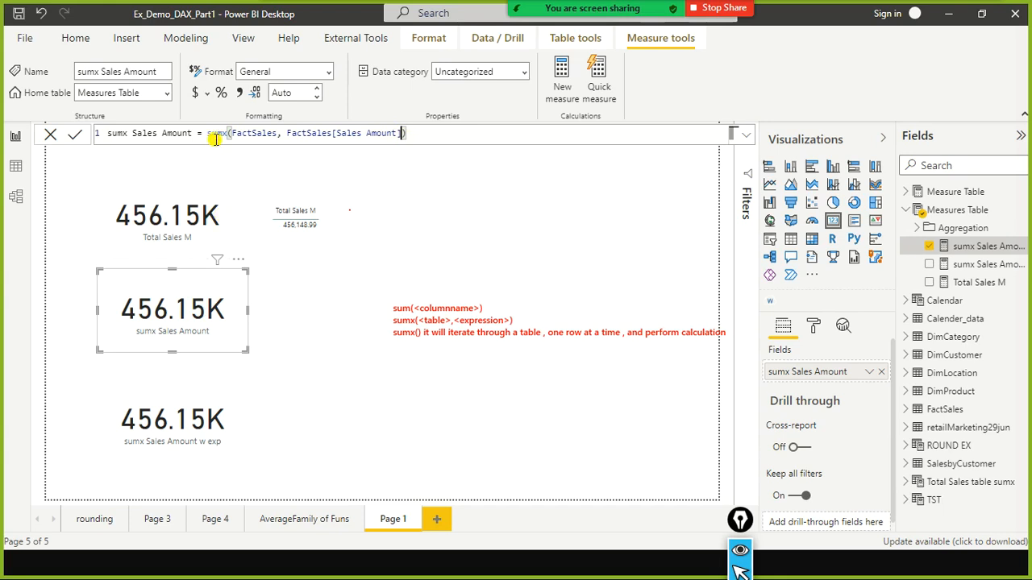
{"action": "left_click", "coordinate": [204, 226]}
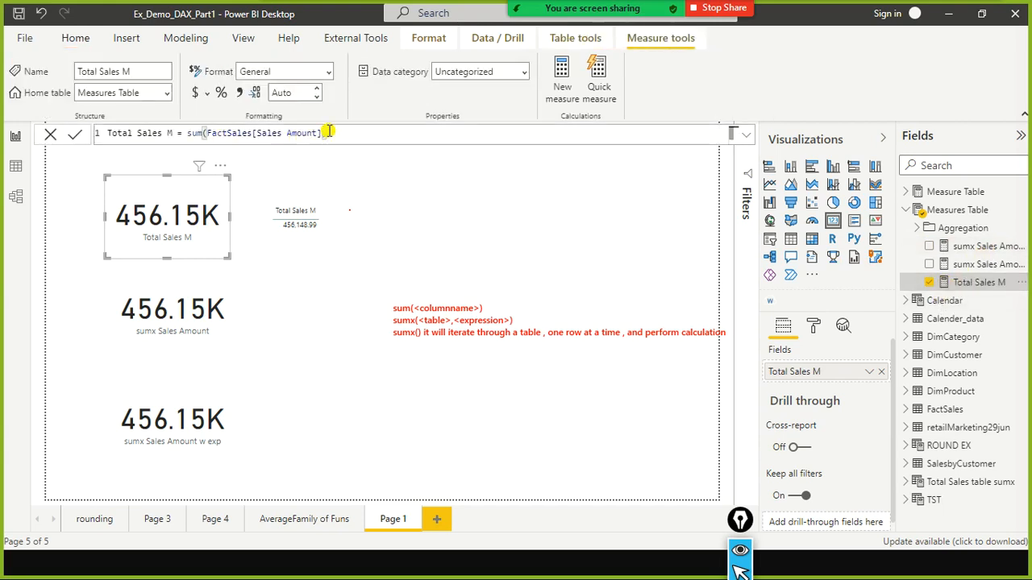
{"action": "left_click", "coordinate": [208, 284]}
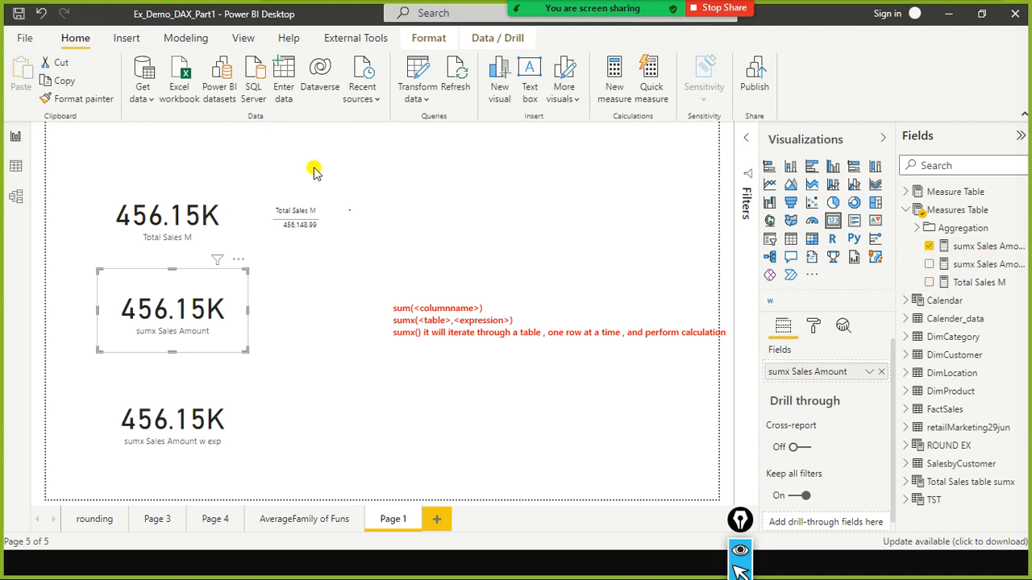
{"action": "left_click", "coordinate": [975, 248]}
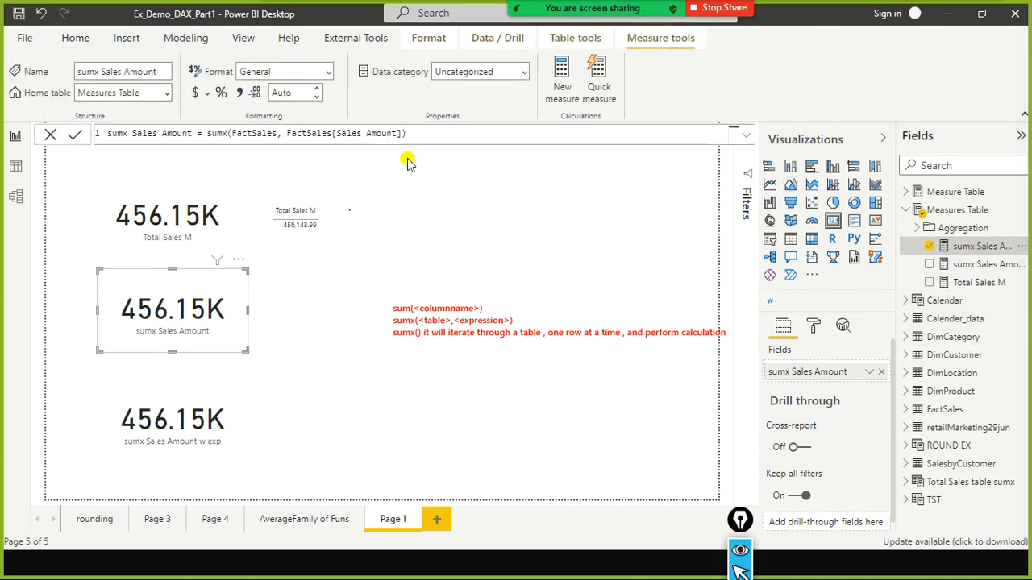
{"action": "left_click_drag", "start_coordinate": [307, 134], "coordinate": [384, 137]}
{"action": "left_click", "coordinate": [408, 133]}
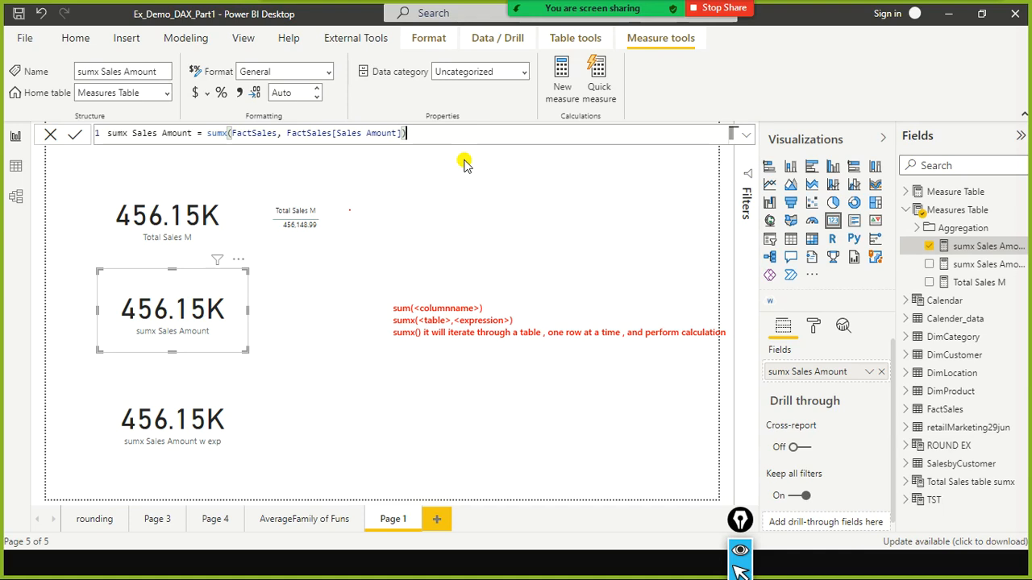
{"action": "left_click", "coordinate": [173, 250]}
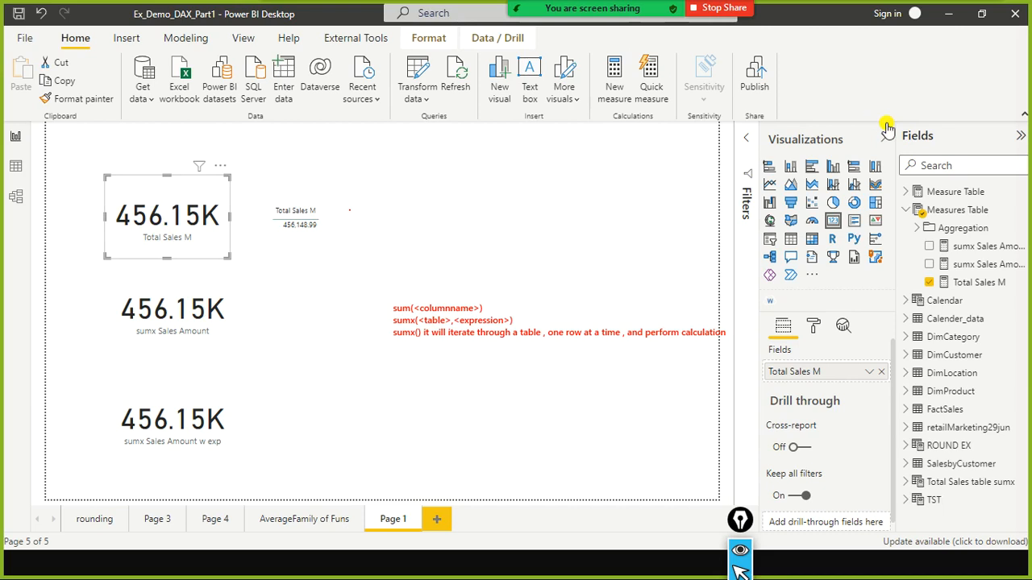
{"action": "left_click", "coordinate": [973, 282]}
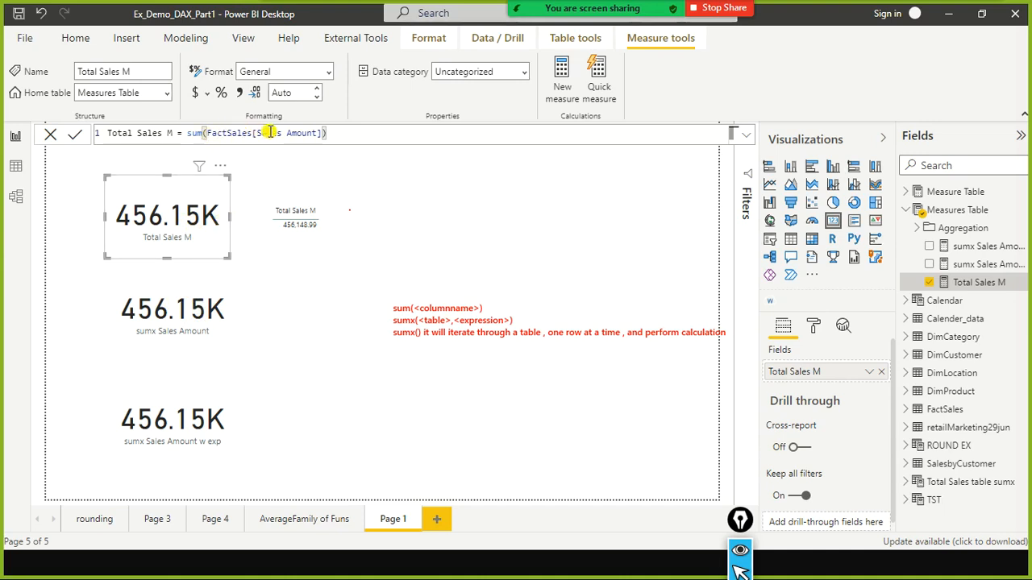
{"action": "left_click", "coordinate": [194, 342]}
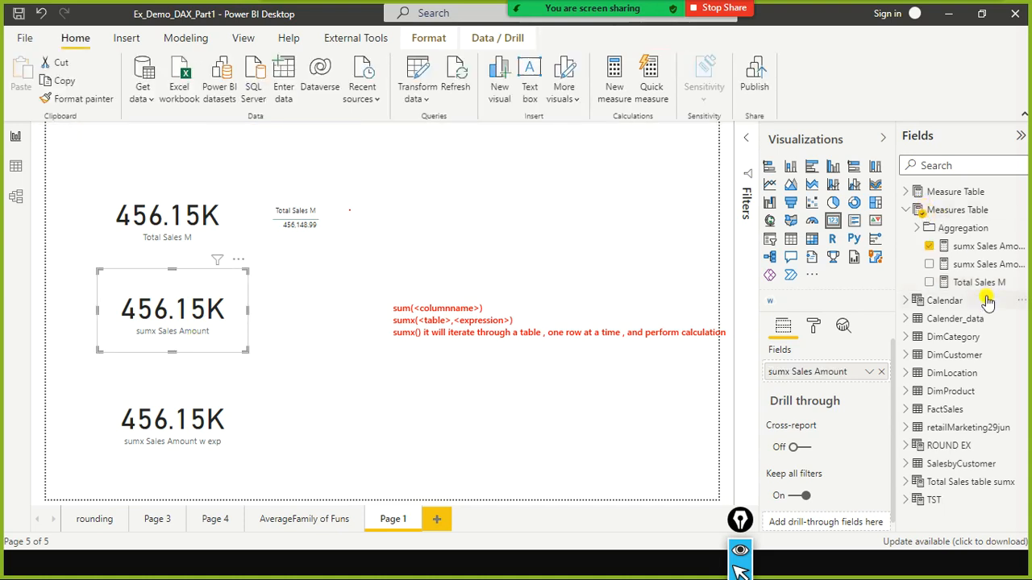
{"action": "left_click", "coordinate": [981, 248]}
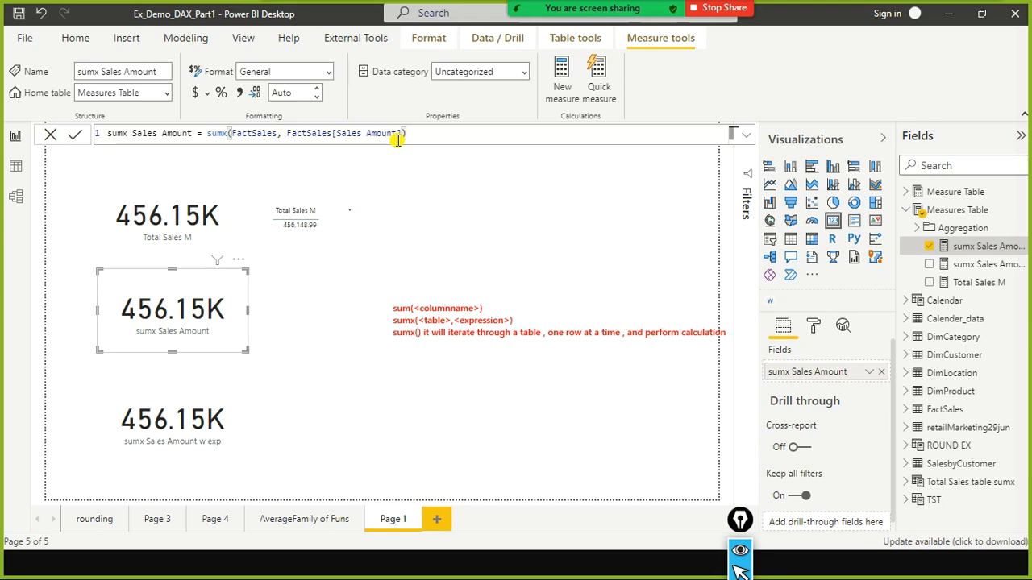
Select the sumx Sales Amount w exp card and add the on-screen note 'first the table "fact sales" scanned' below the sumx() notes
{"action": "left_click", "coordinate": [186, 396]}
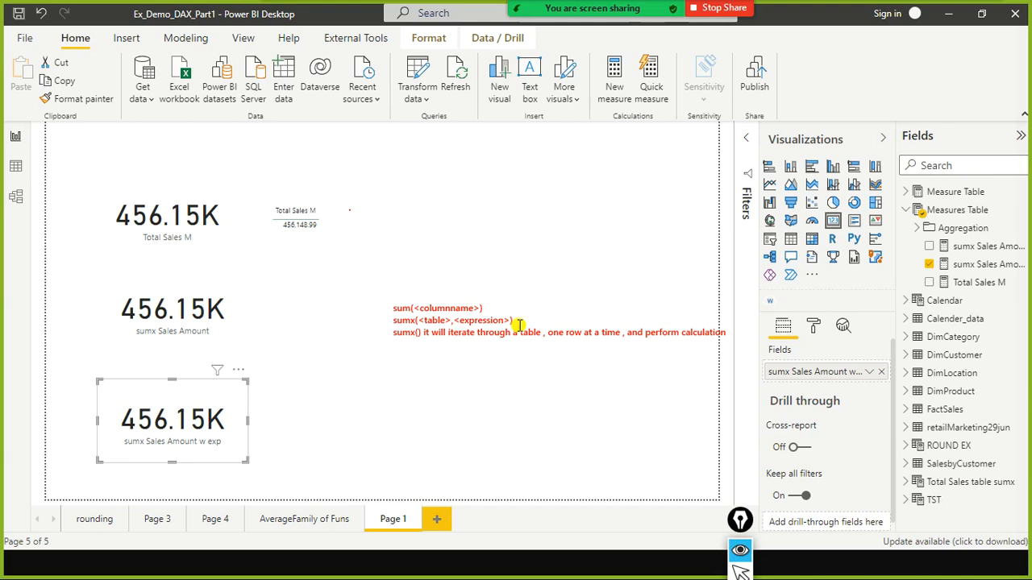
{"action": "type", "text": "flirt the"}
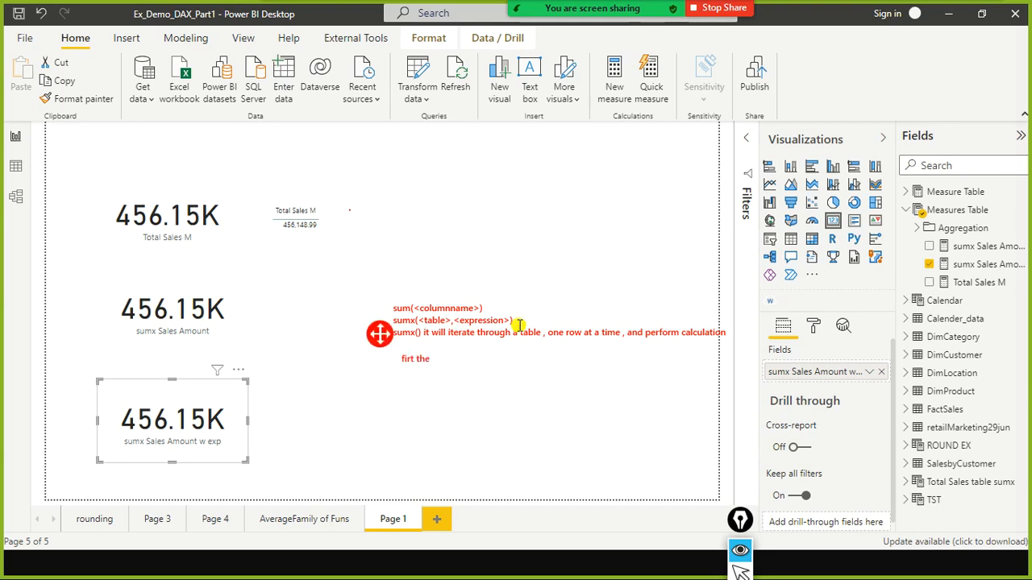
{"action": "type", "text": " table \"fact sales\" scanneld"}
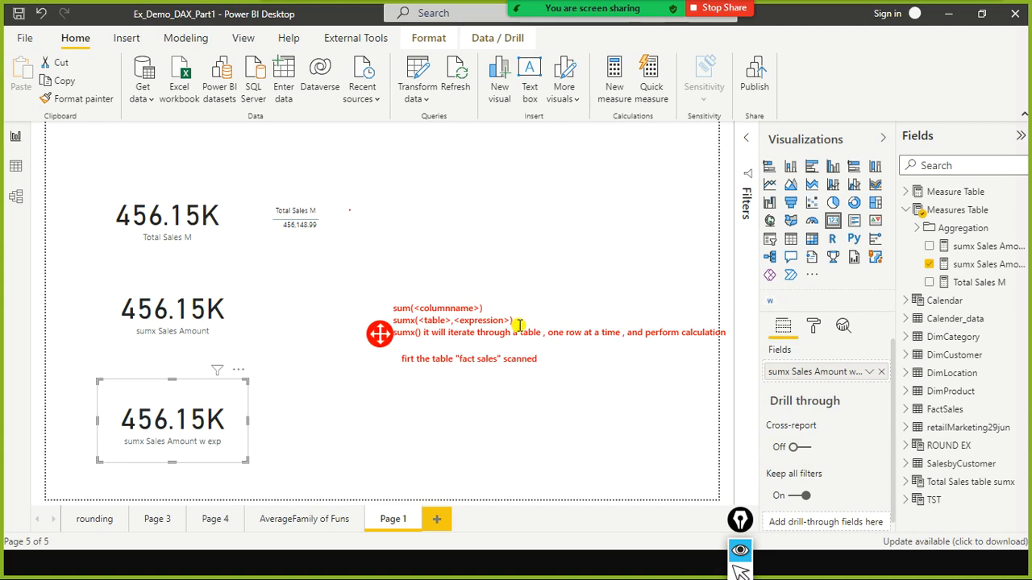
{"action": "key", "text": "Right"}
{"action": "key", "text": "Right"}
{"action": "key", "text": "Right"}
{"action": "type", "text": "s"}
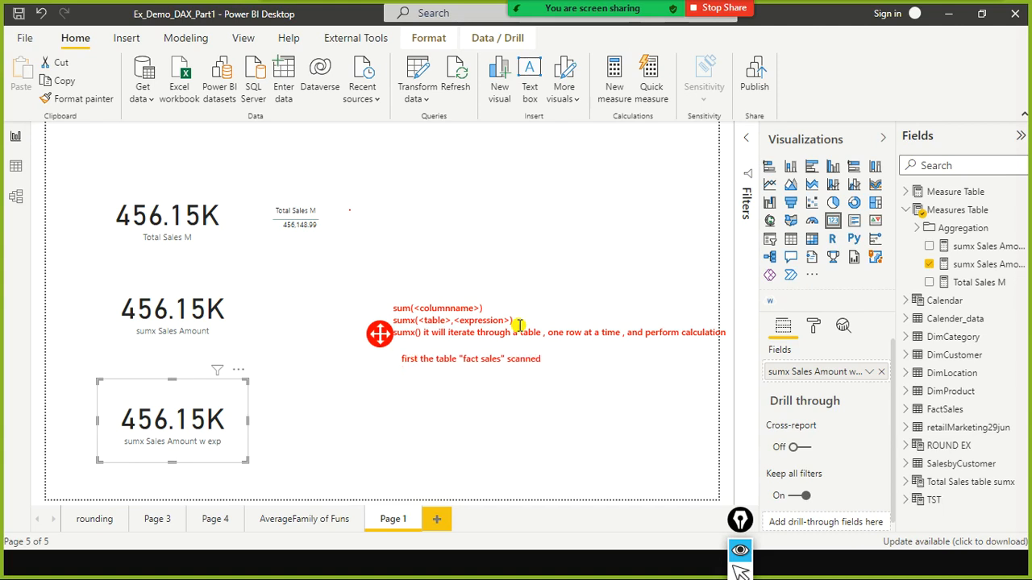
Add a second note line reading 'for every row in this "virtual table" , the expressin is evaluated'
{"action": "type", "text": "for every row in this \"virtual tabe"}
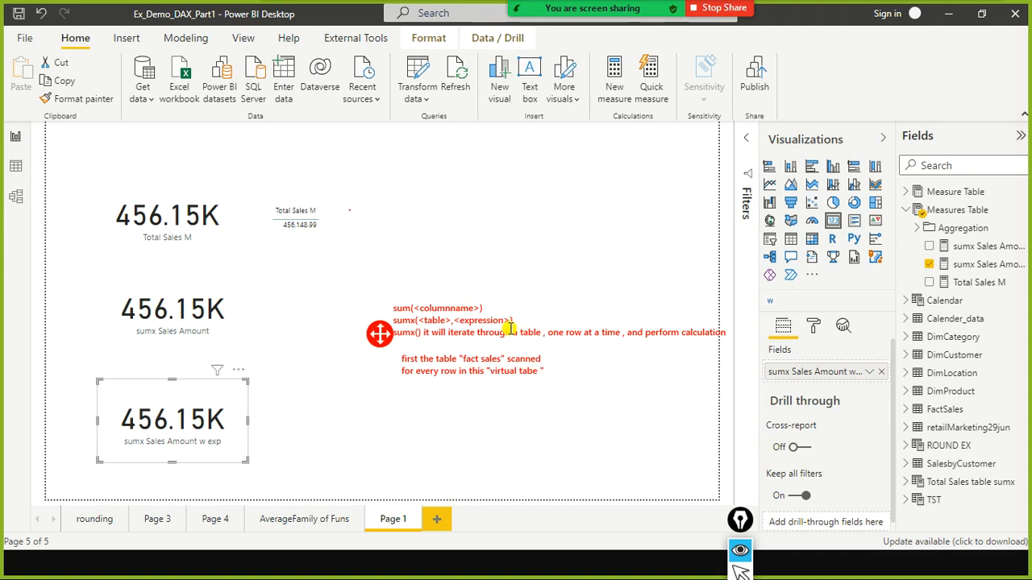
{"action": "key", "text": "BackSpace"}
{"action": "type", "text": "le\" , the expressin is evaluated"}
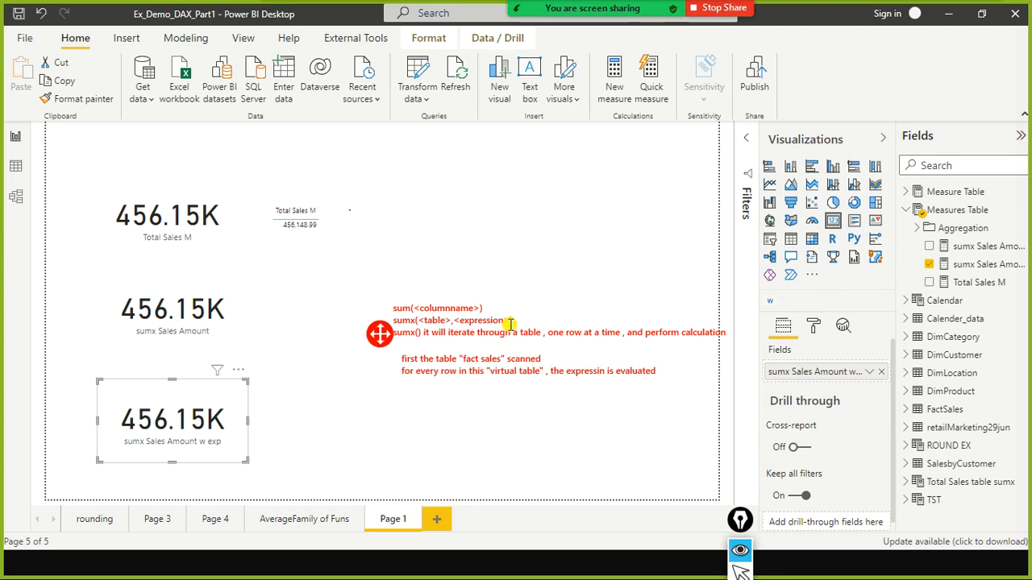
Complete the notes with the lines 'after the expressin have been evaluated for each row' and 'the rows are aggregated'
{"action": "type", "text": "the rows are aggregated"}
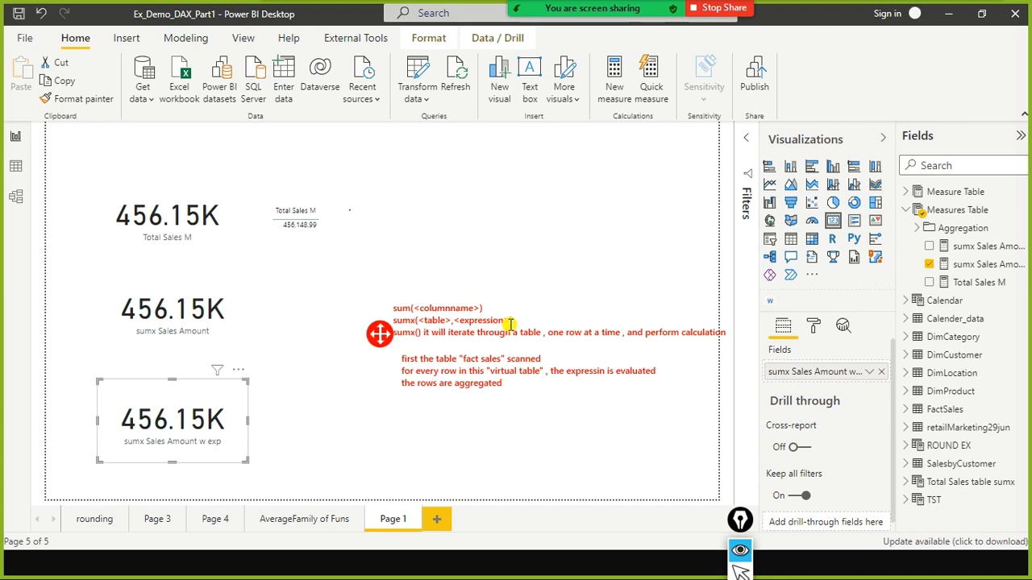
{"action": "type", "text": "aftr the"}
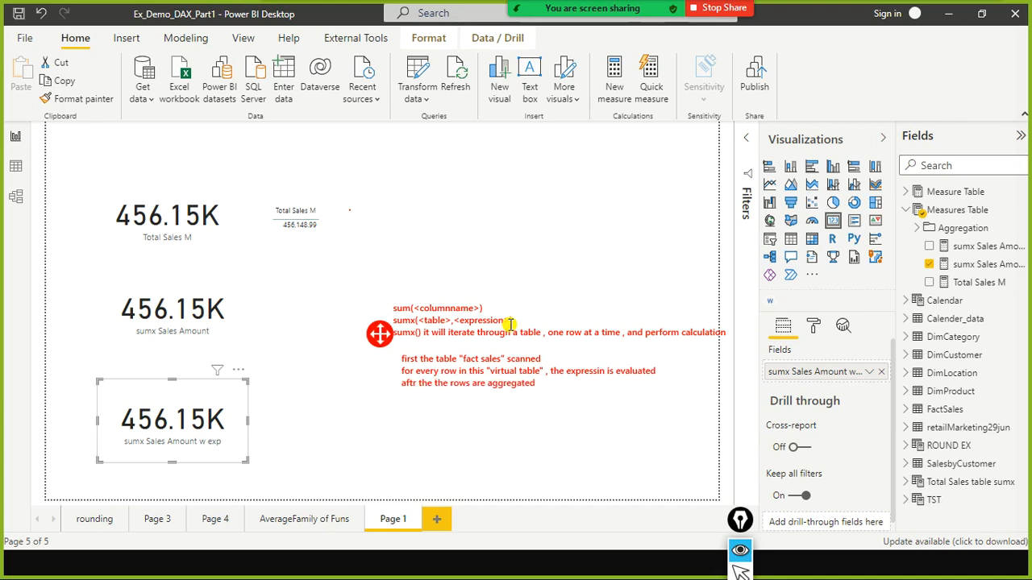
{"action": "key", "text": "BackSpace"}
{"action": "key", "text": "BackSpace"}
{"action": "type", "text": "er the exp"}
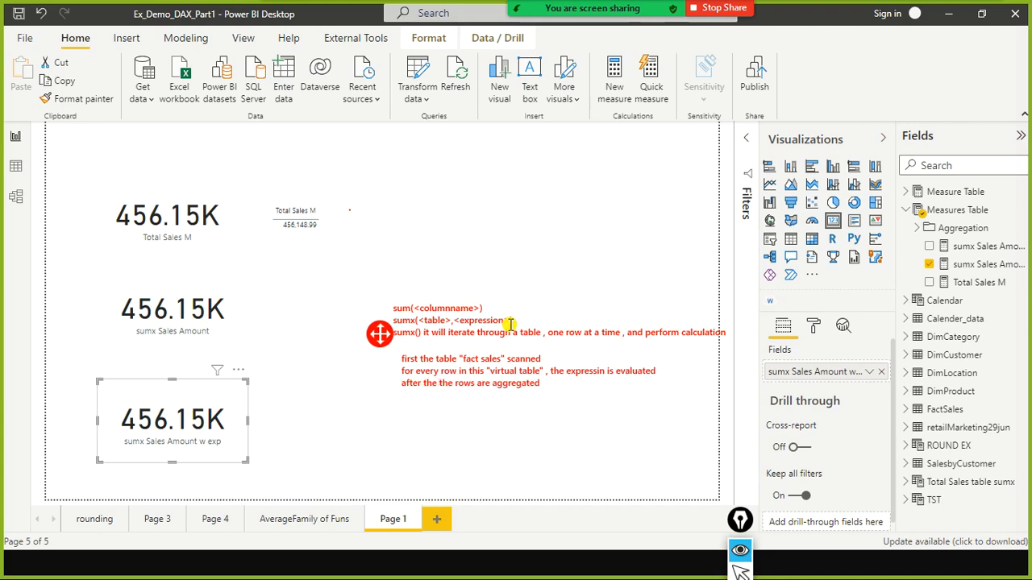
{"action": "type", "text": "ressin have bee"}
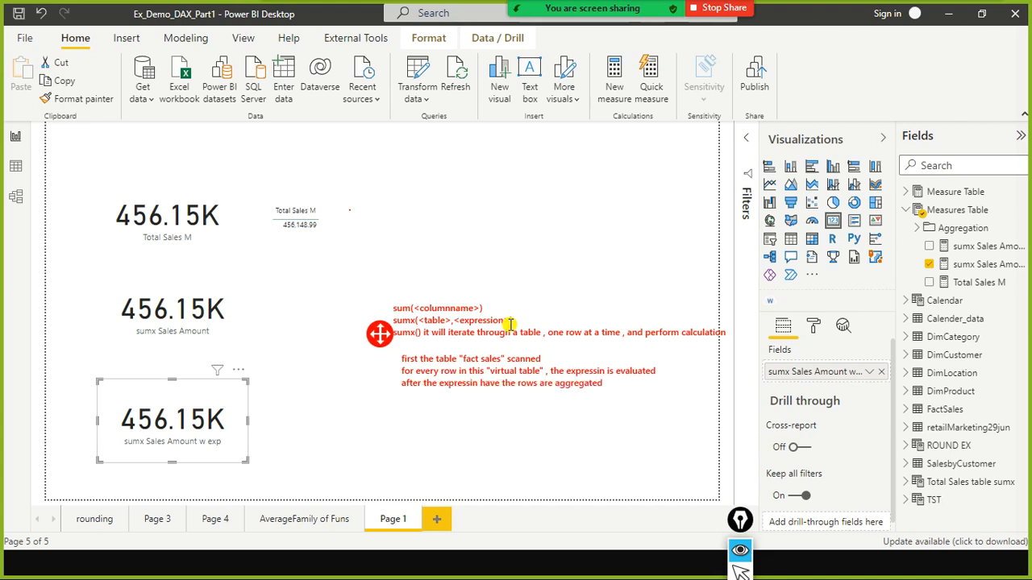
{"action": "type", "text": "n evaluated"}
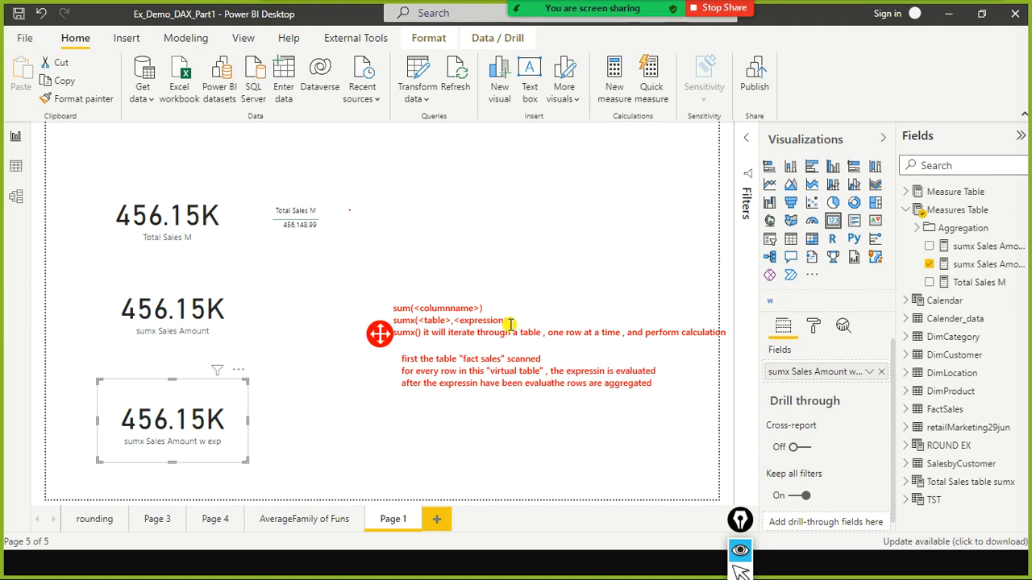
{"action": "type", "text": " for each row t"}
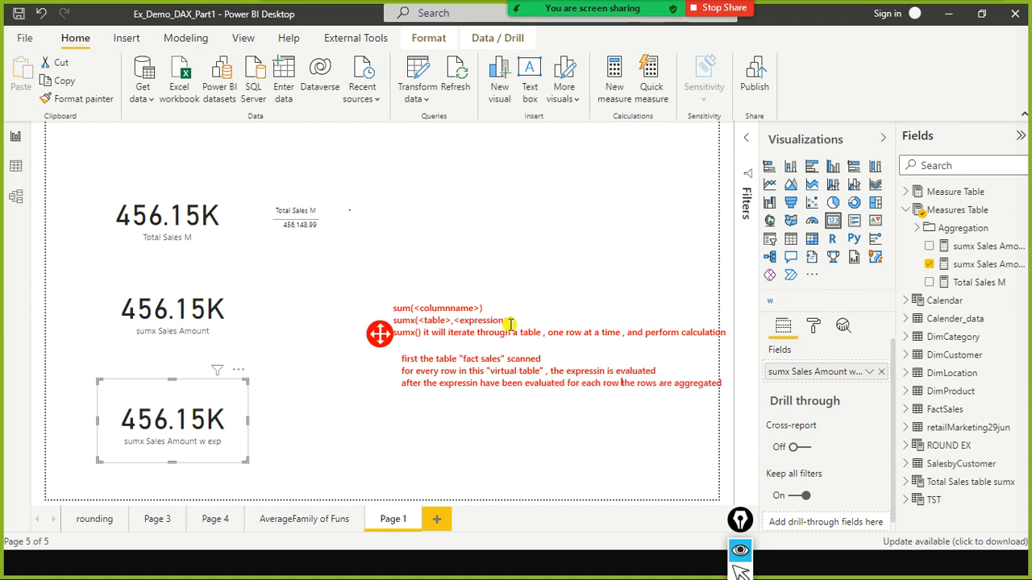
{"action": "key", "text": "Return"}
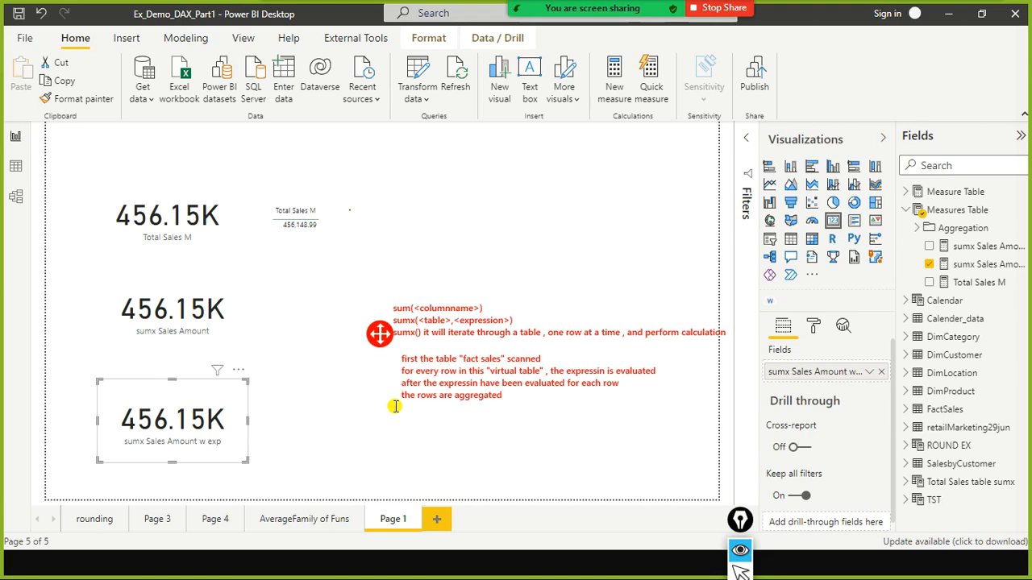
Switch to the PowerPoint slide show with the DAX function categories and remove the typed SUM and SUMX notes from the screen
{"action": "key", "text": "alt+Tab"}
{"action": "key", "text": "alt+Tab"}
{"action": "key", "text": "alt+Tab"}
{"action": "key", "text": "alt+Tab"}
{"action": "key", "text": "alt+Tab"}
{"action": "key", "text": "alt+Tab"}
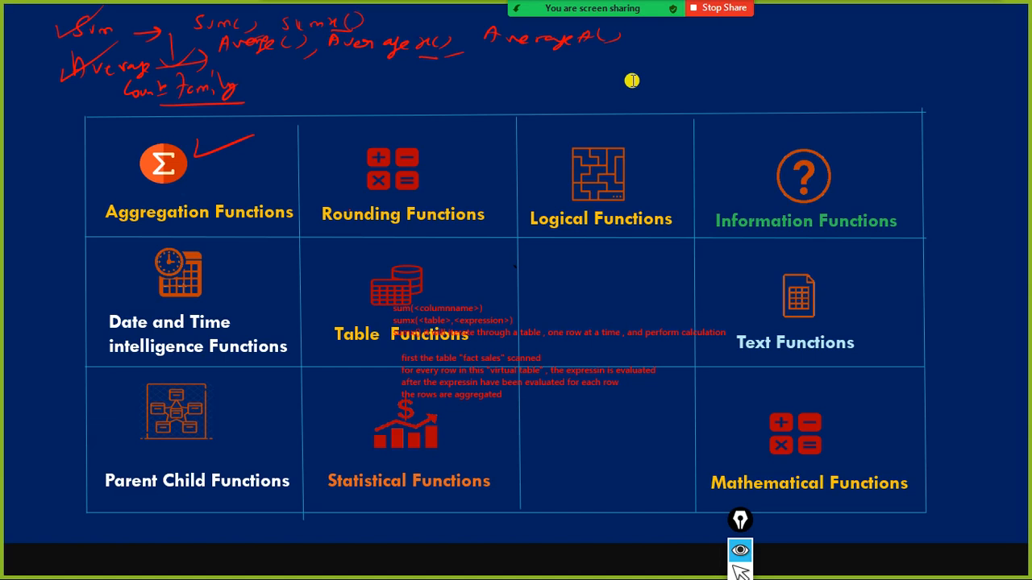
{"action": "key", "text": "ctrl+z"}
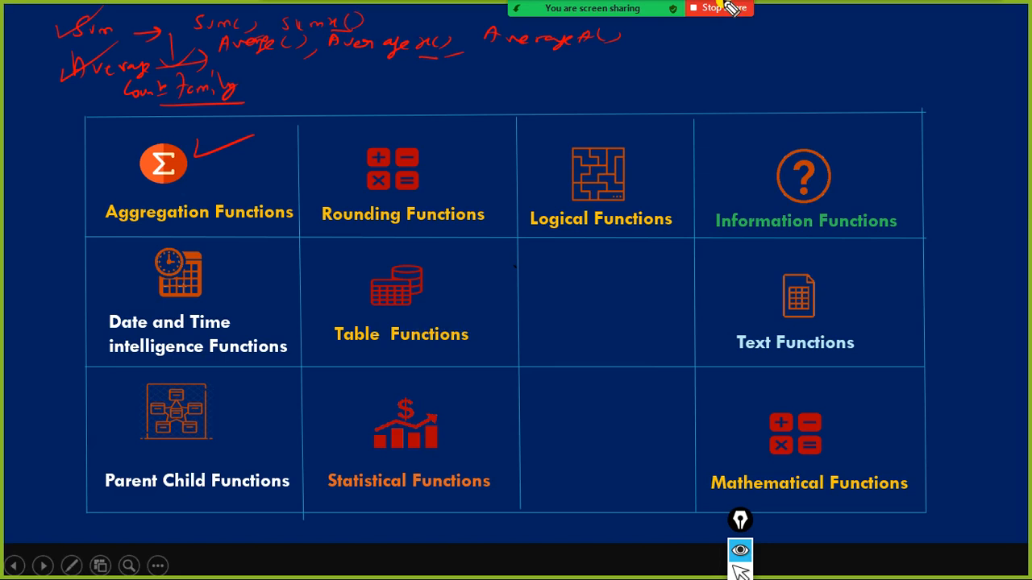
{"action": "mouse_move", "coordinate": [725, 6]}
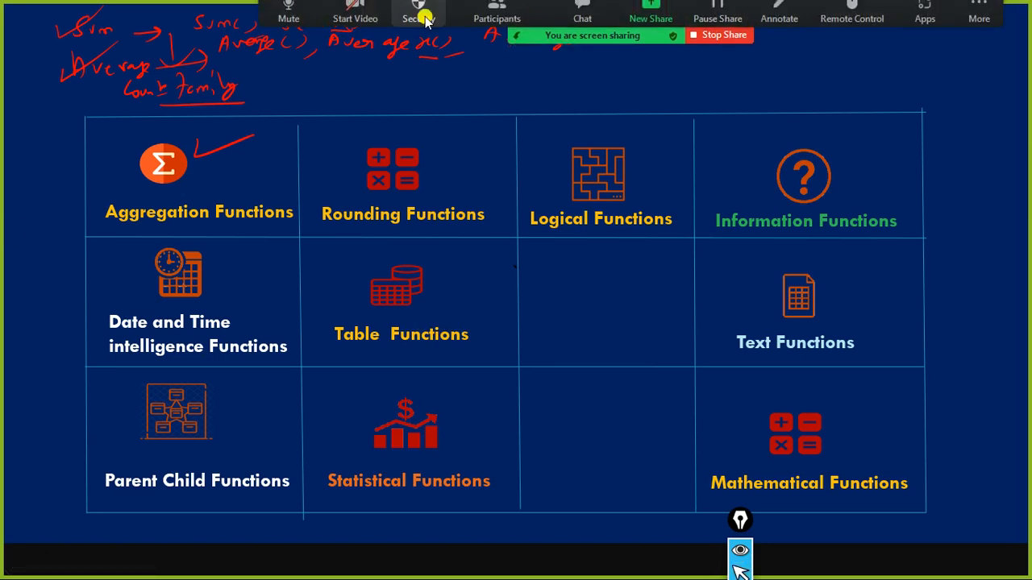
{"action": "key", "text": "alt+Tab"}
{"action": "key", "text": "alt+Tab"}
{"action": "key", "text": "alt+Tab"}
{"action": "key", "text": "alt+Tab"}
{"action": "key", "text": "alt+Tab"}
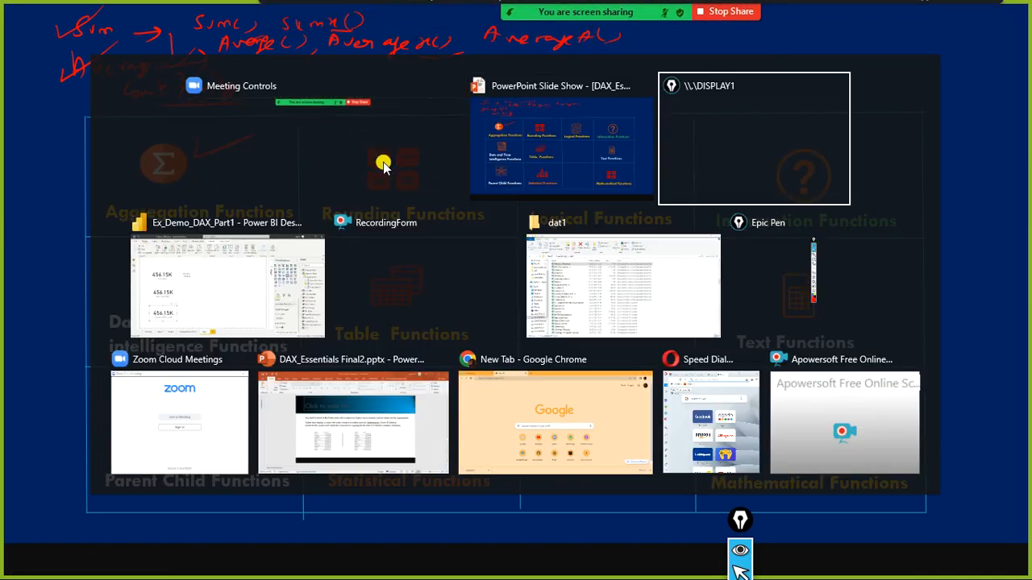
{"action": "key", "text": "Escape"}
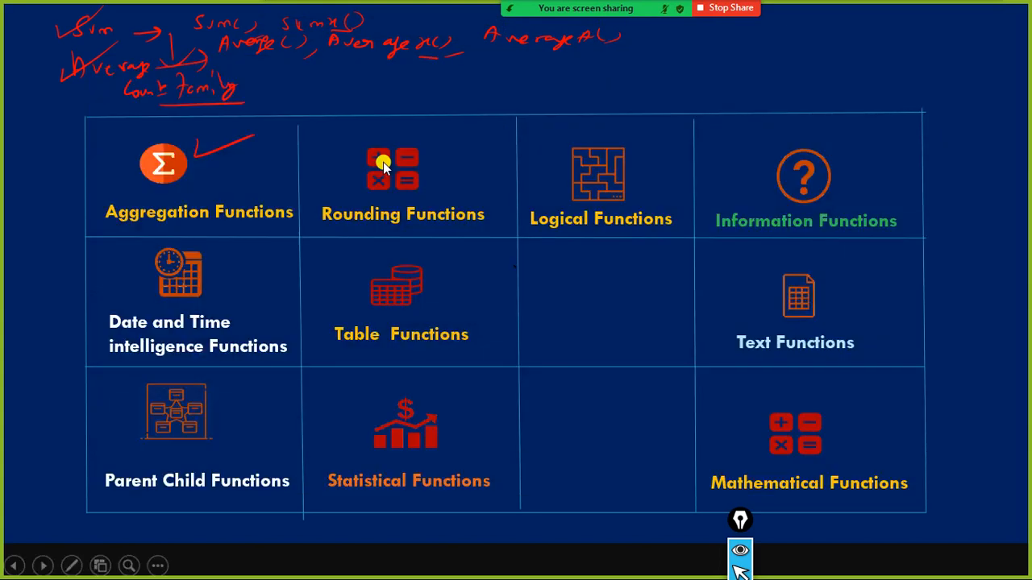